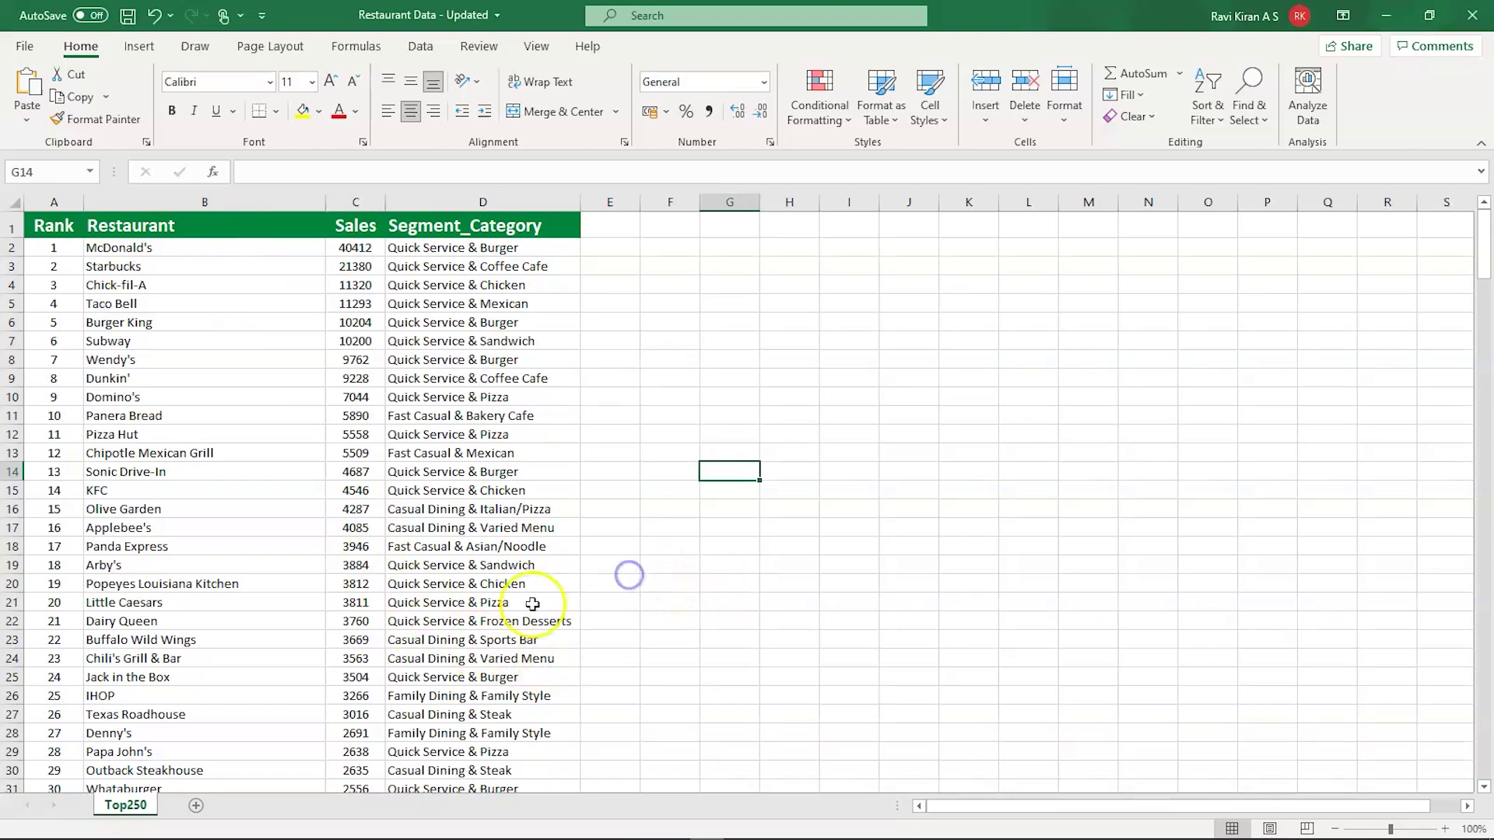
Scroll to the table's end to check rank 250 and its category, then return to the top.
scroll(370, 661, down, 4)
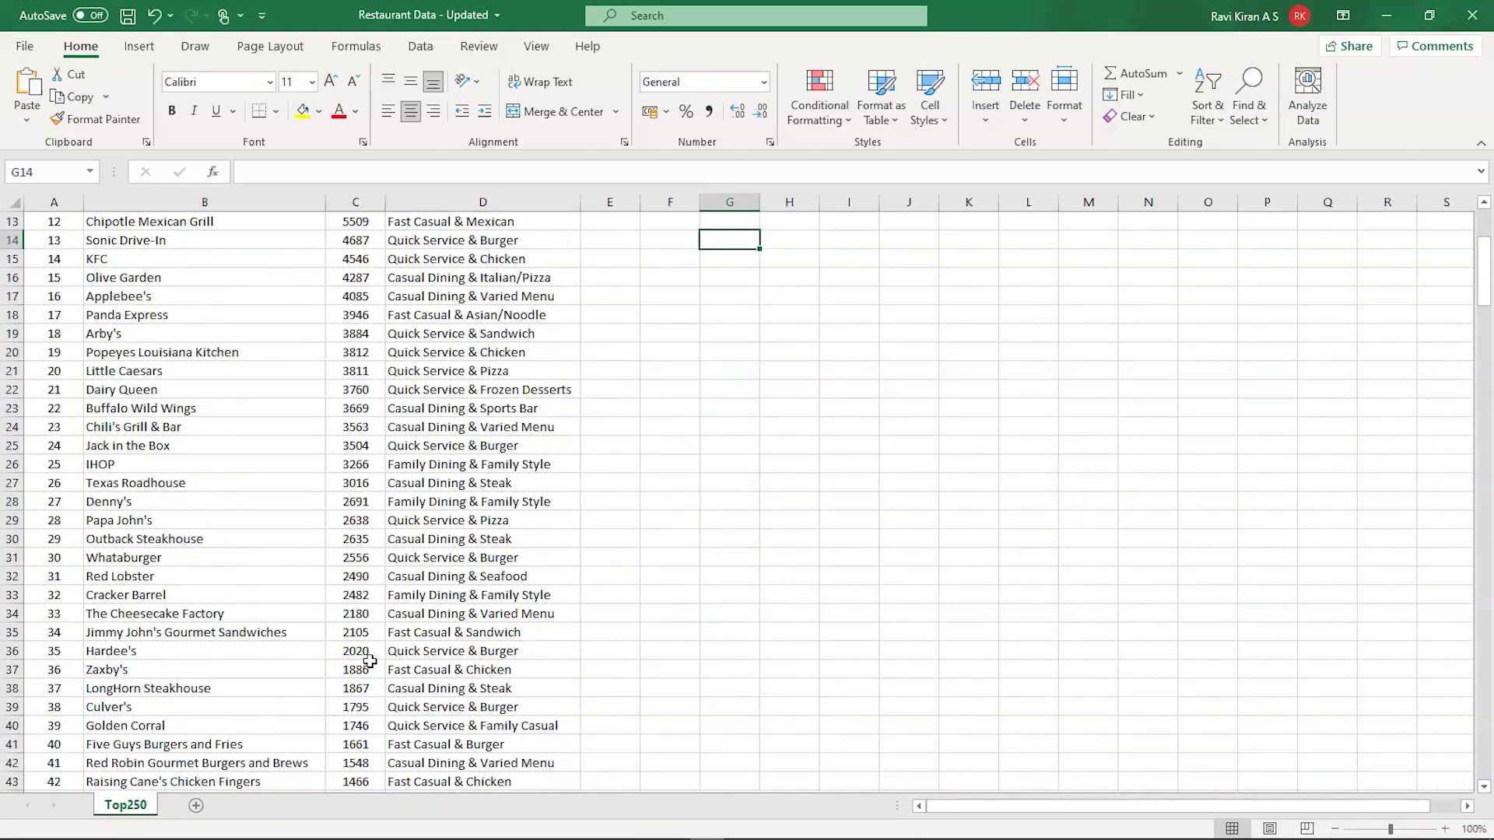
scroll(369, 660, down, 9)
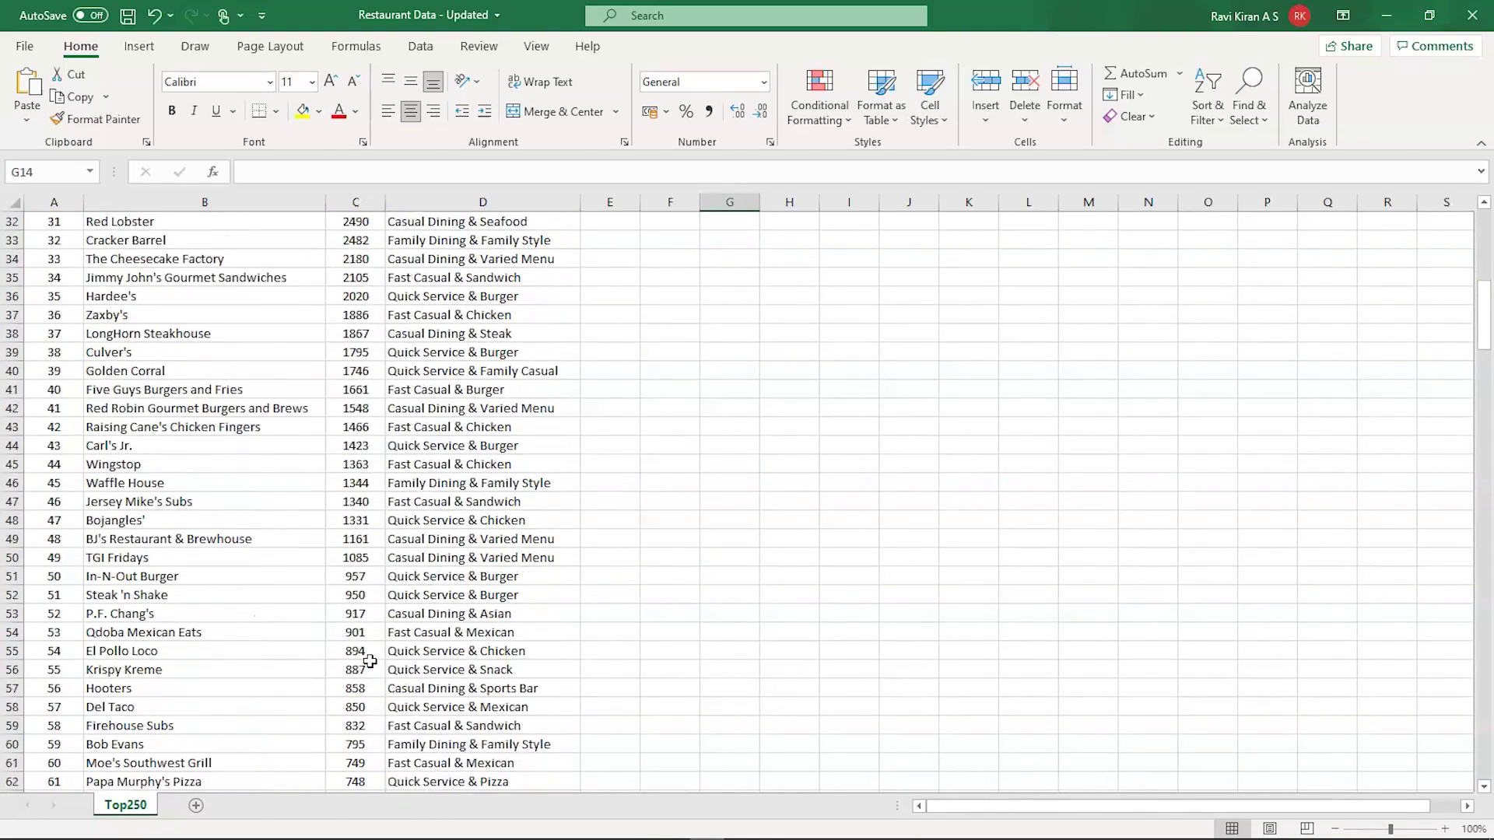
scroll(370, 660, down, 20)
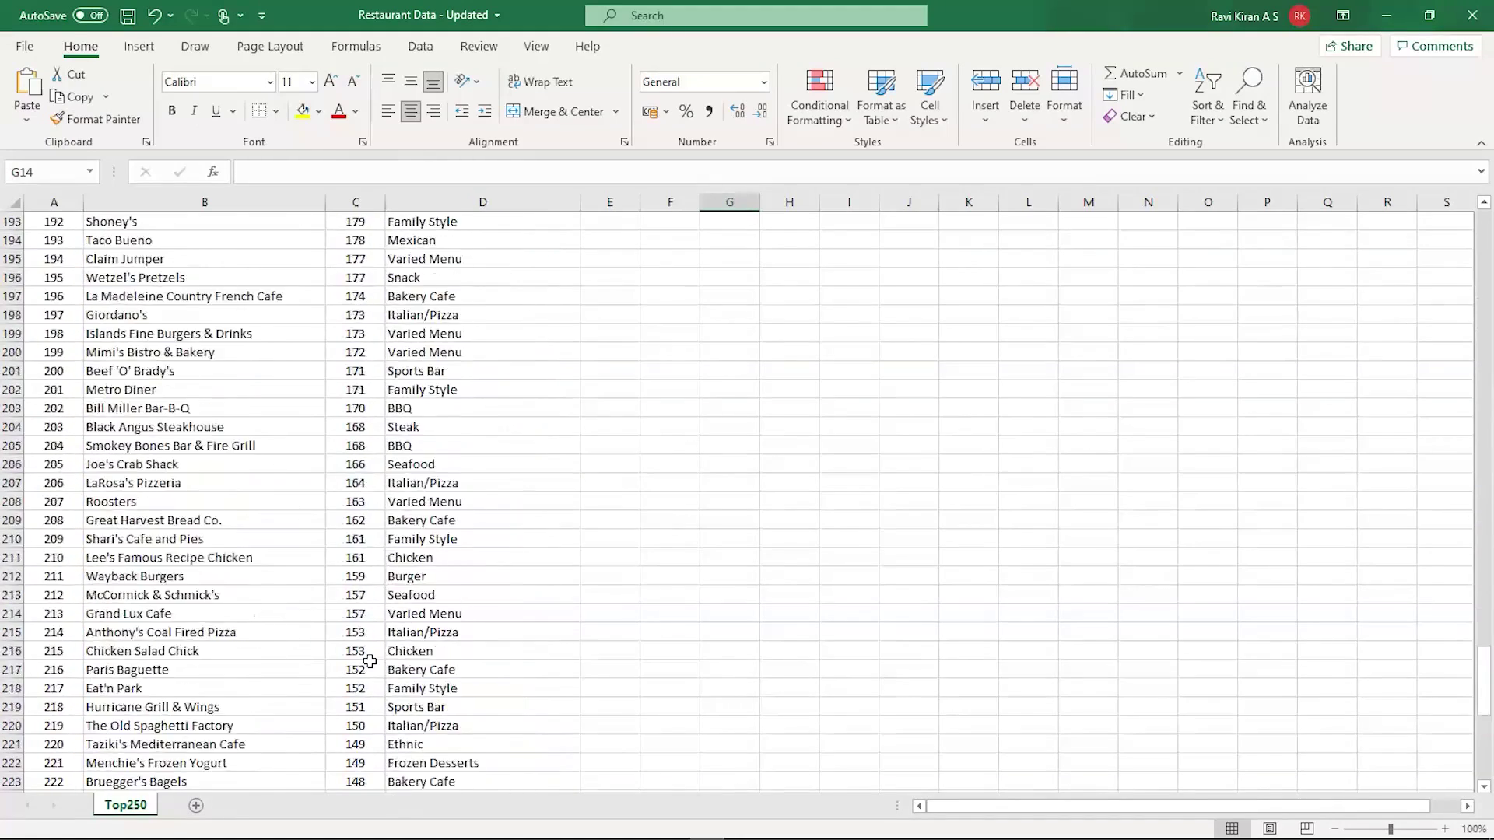
scroll(370, 661, down, 6)
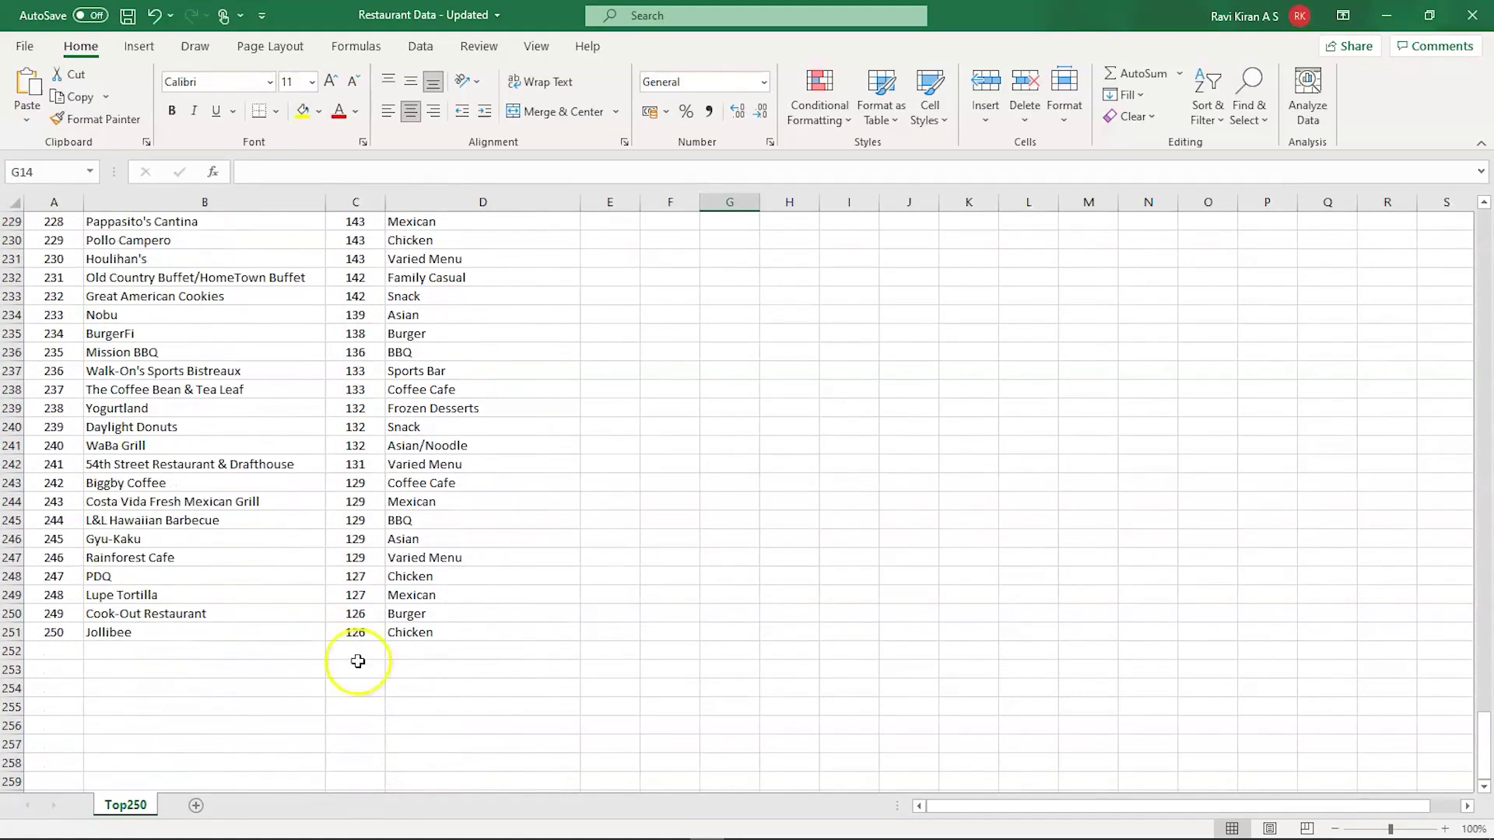
click(59, 632)
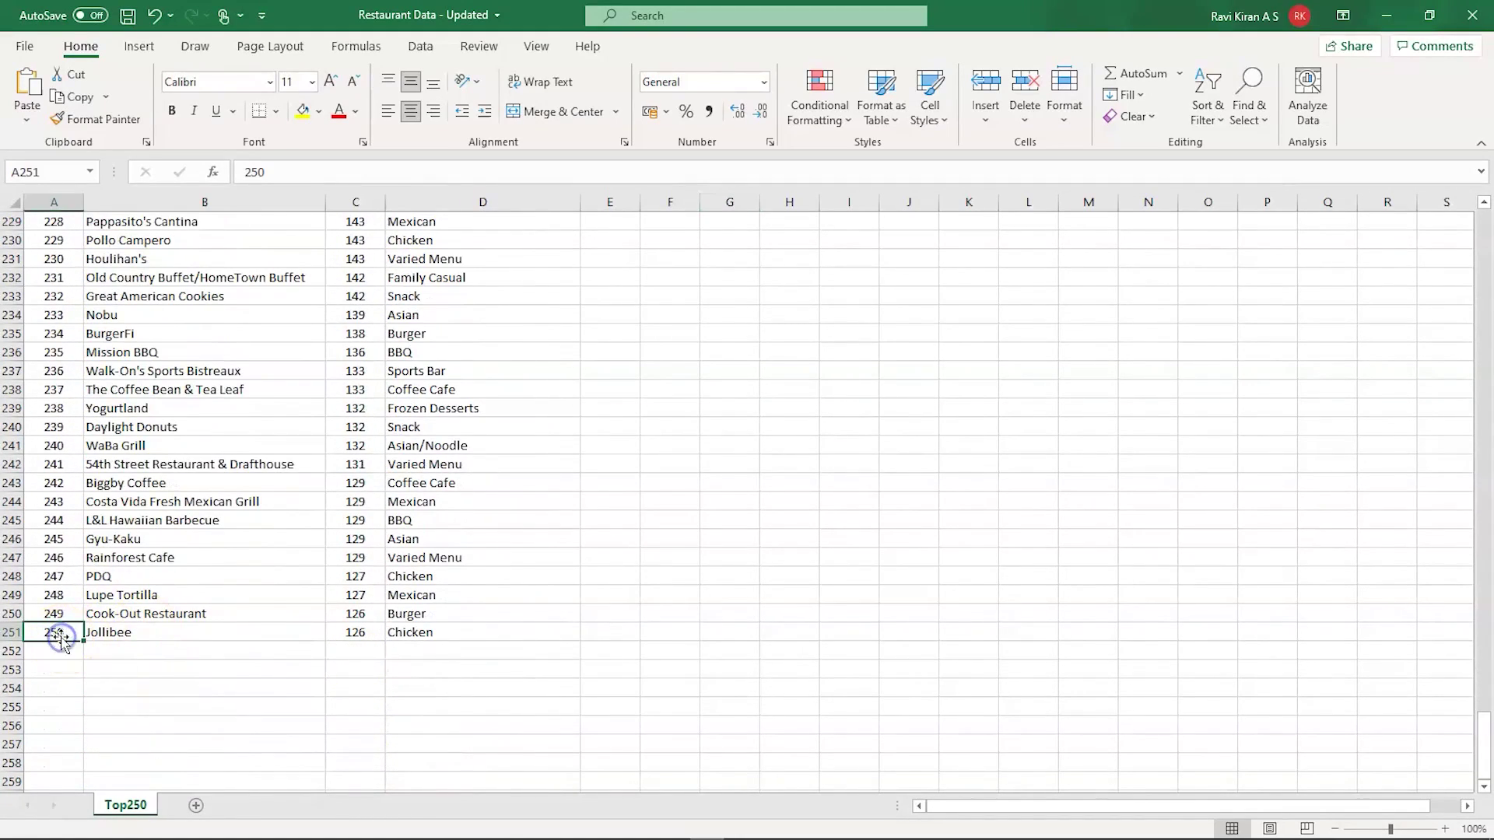
click(531, 629)
click(689, 424)
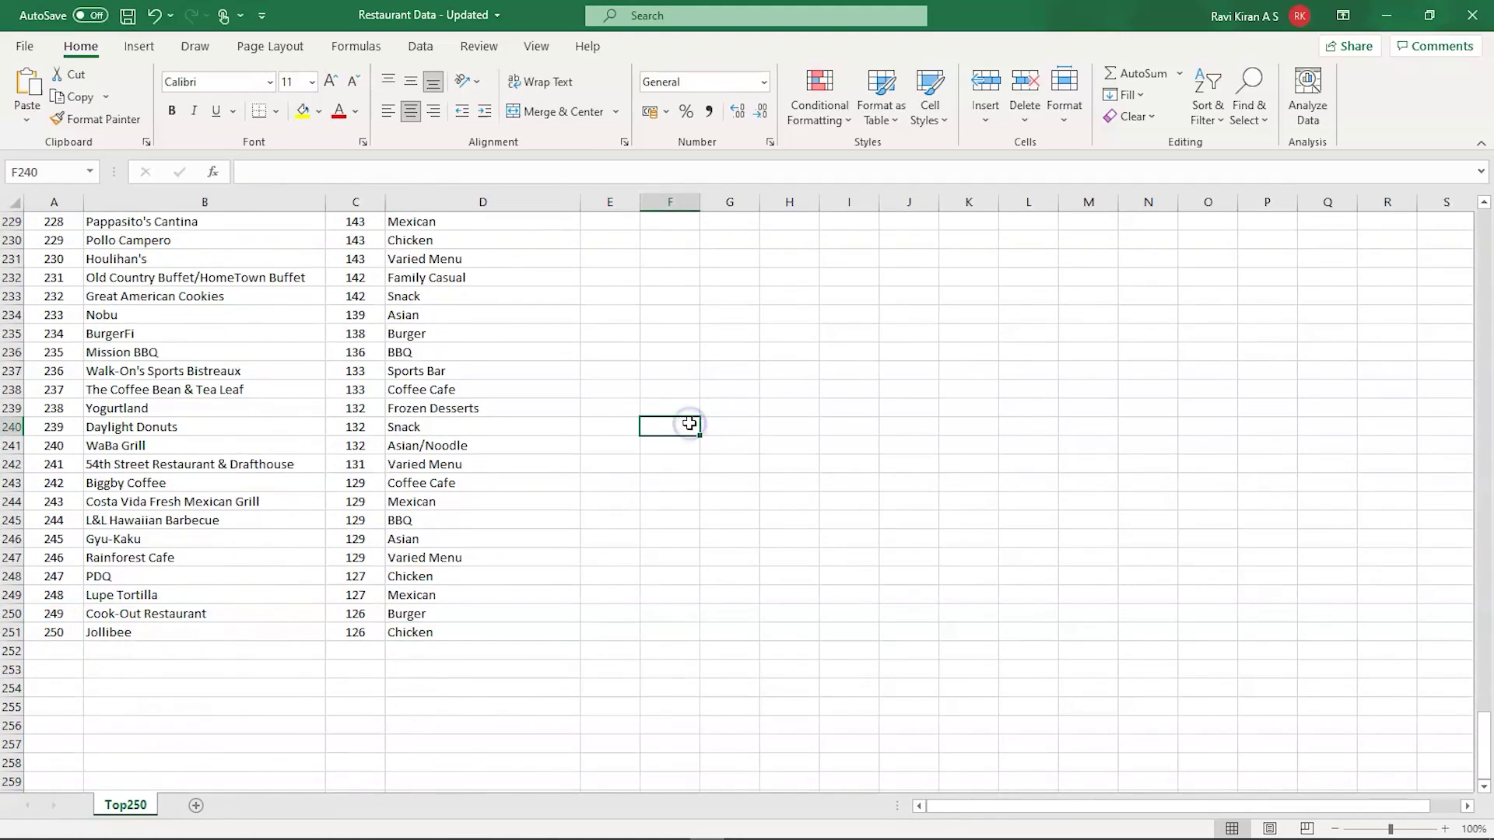
scroll(689, 423, up, 8)
scroll(690, 423, up, 20)
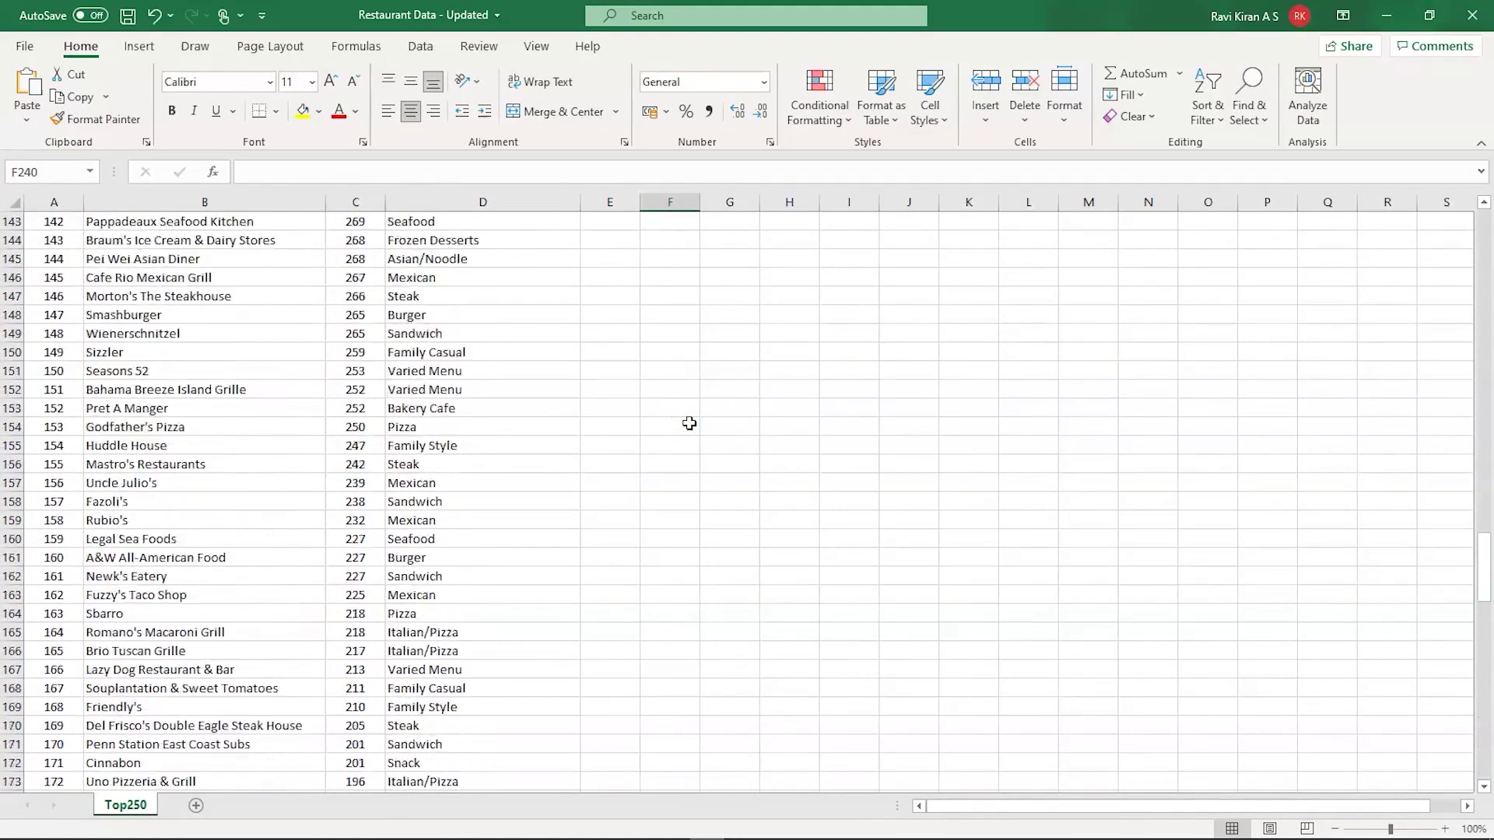
scroll(689, 423, up, 8)
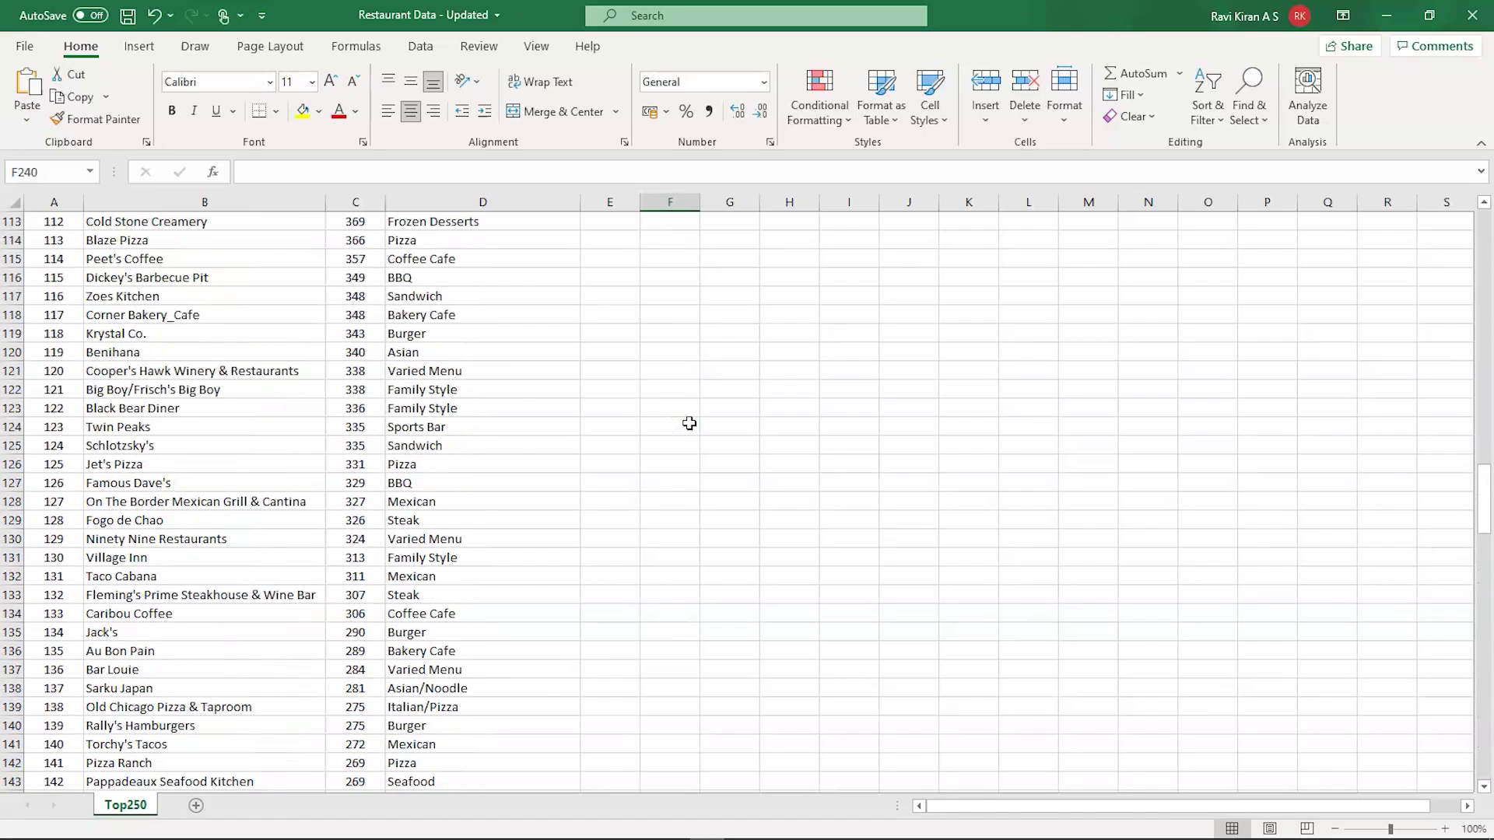
scroll(537, 381, up, 9)
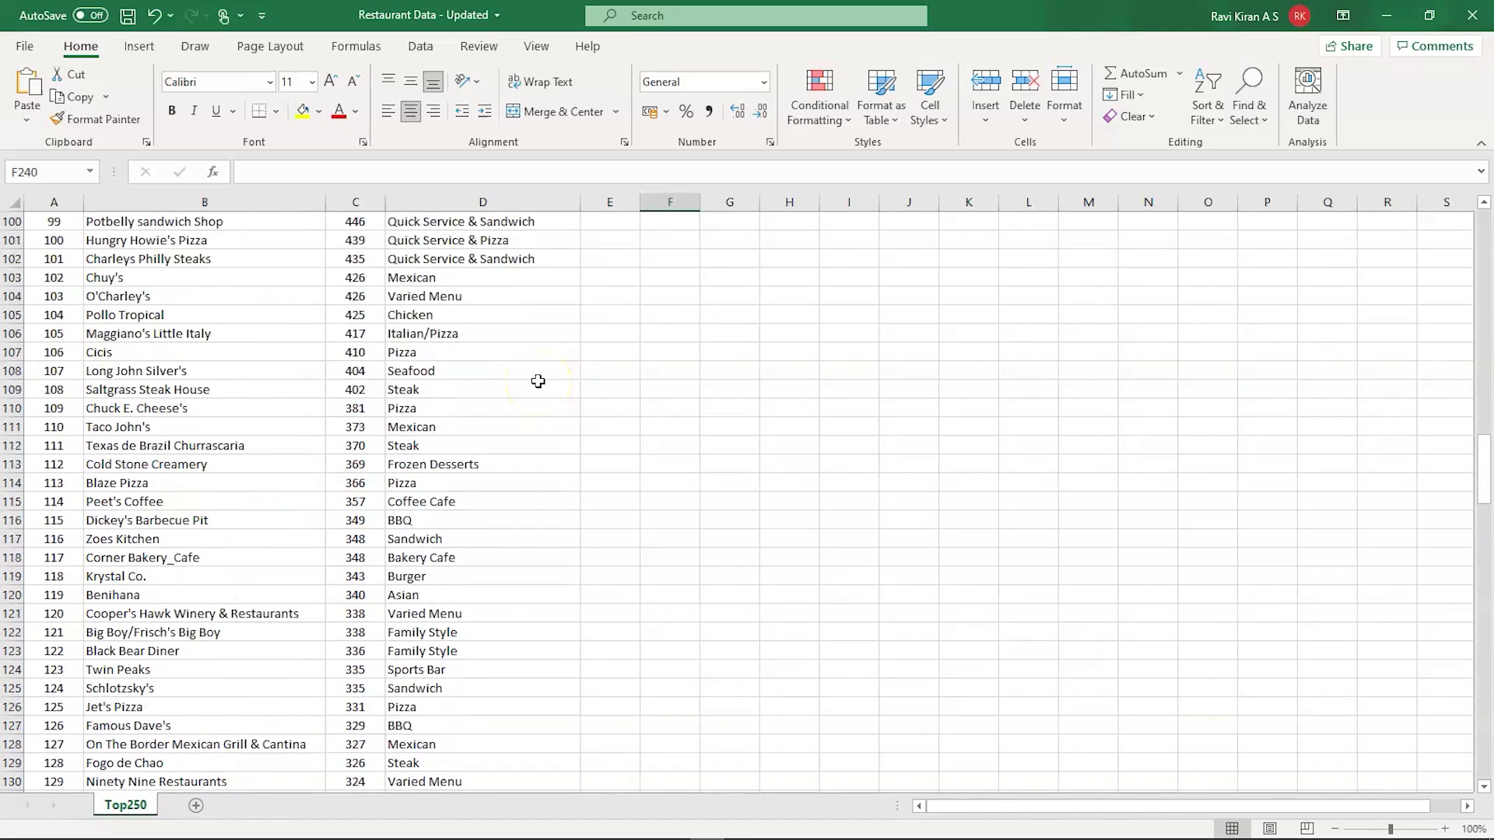
scroll(538, 381, up, 11)
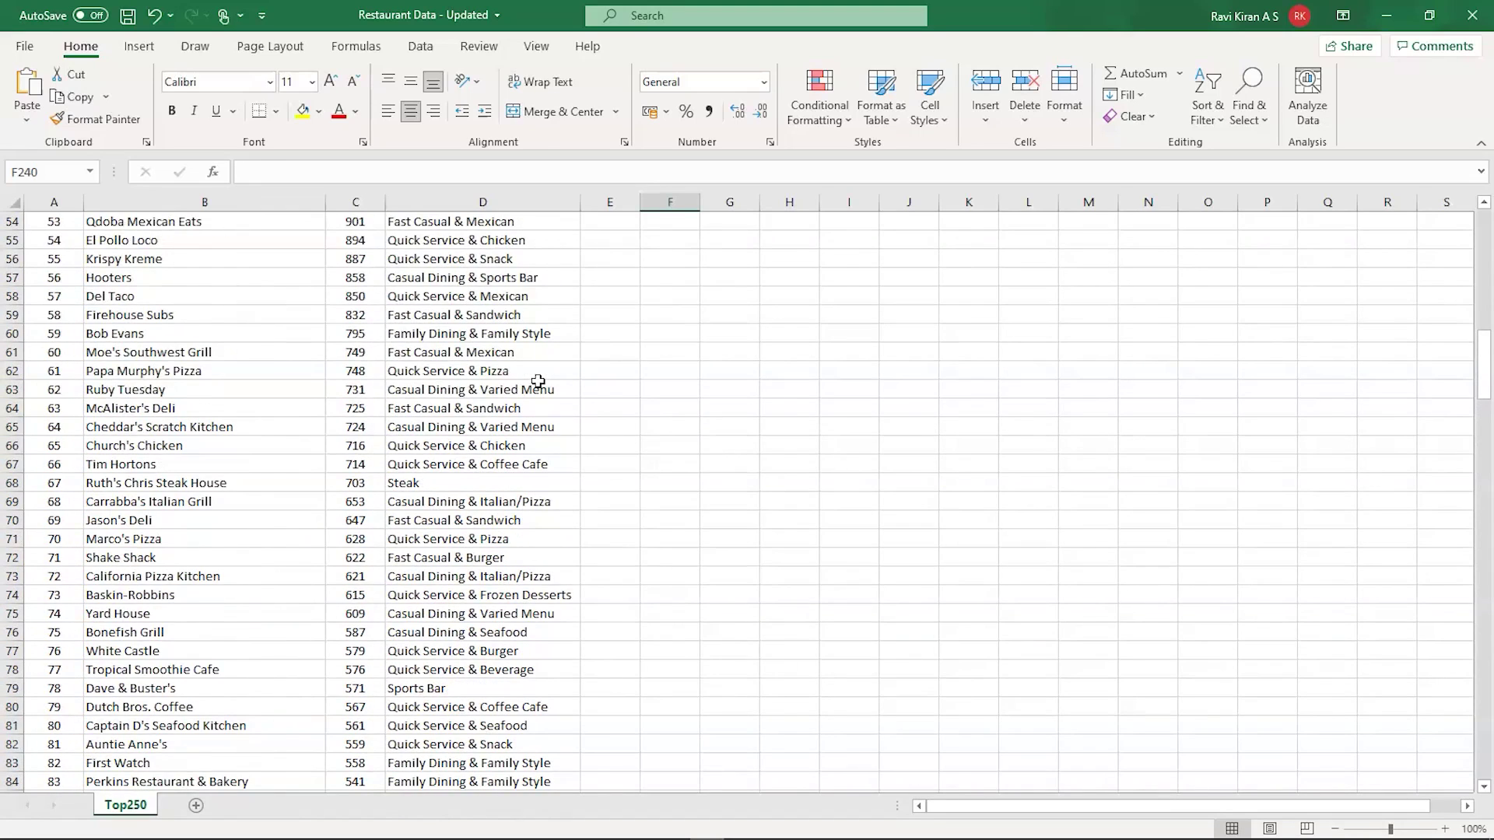
scroll(537, 381, up, 7)
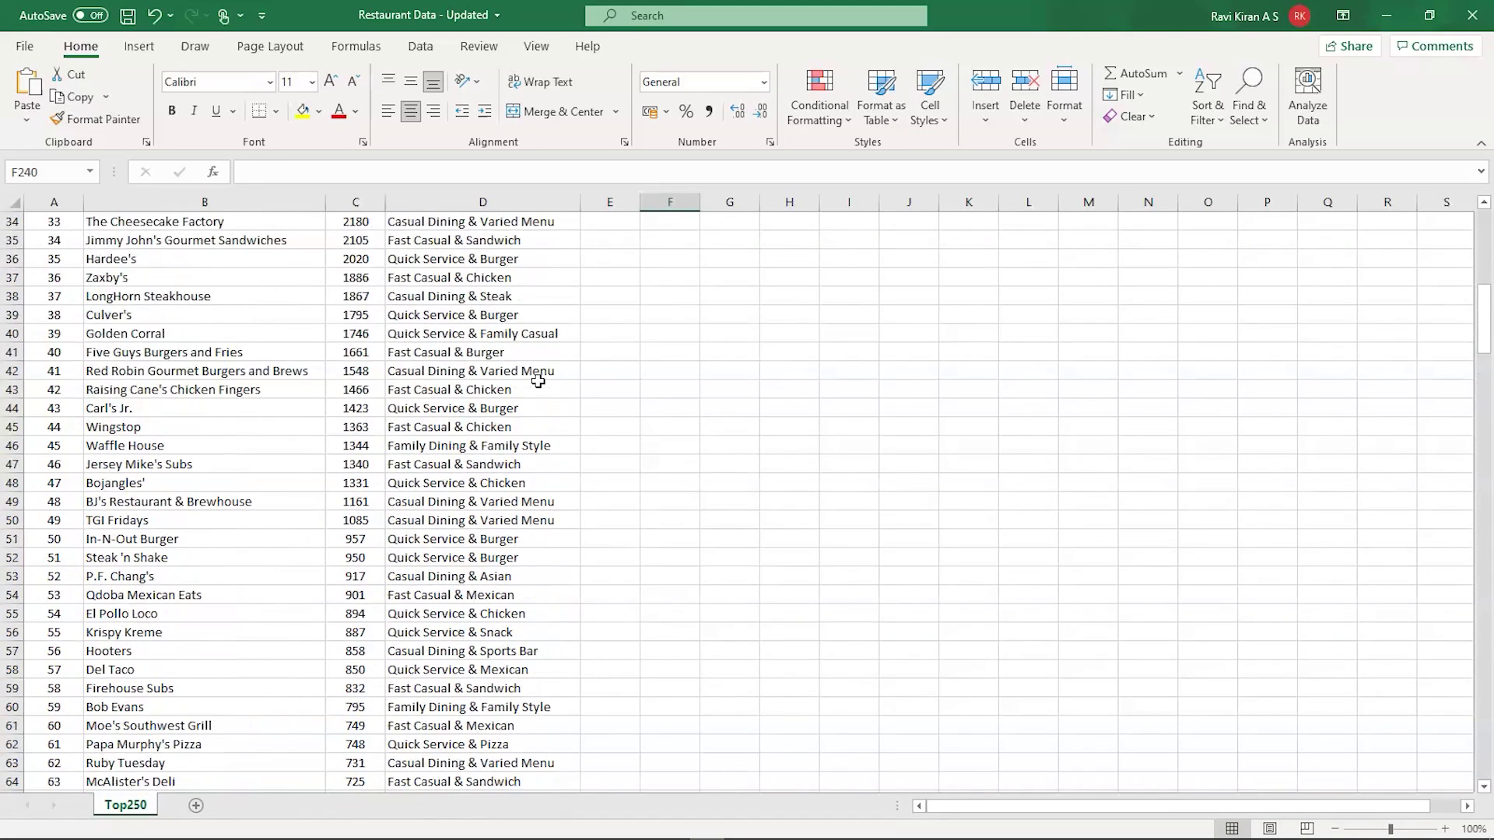
scroll(538, 381, up, 4)
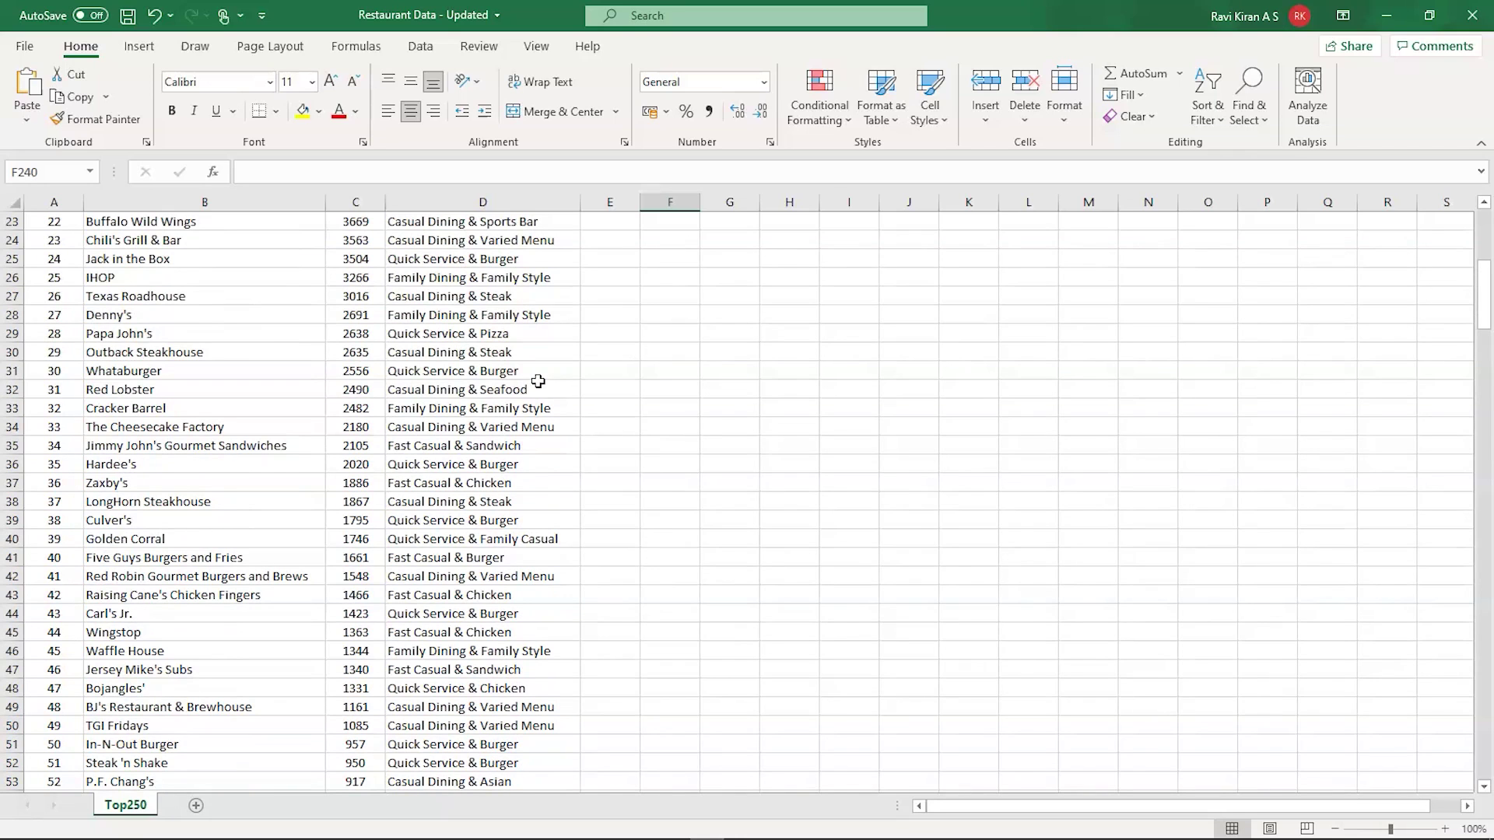
scroll(538, 381, up, 7)
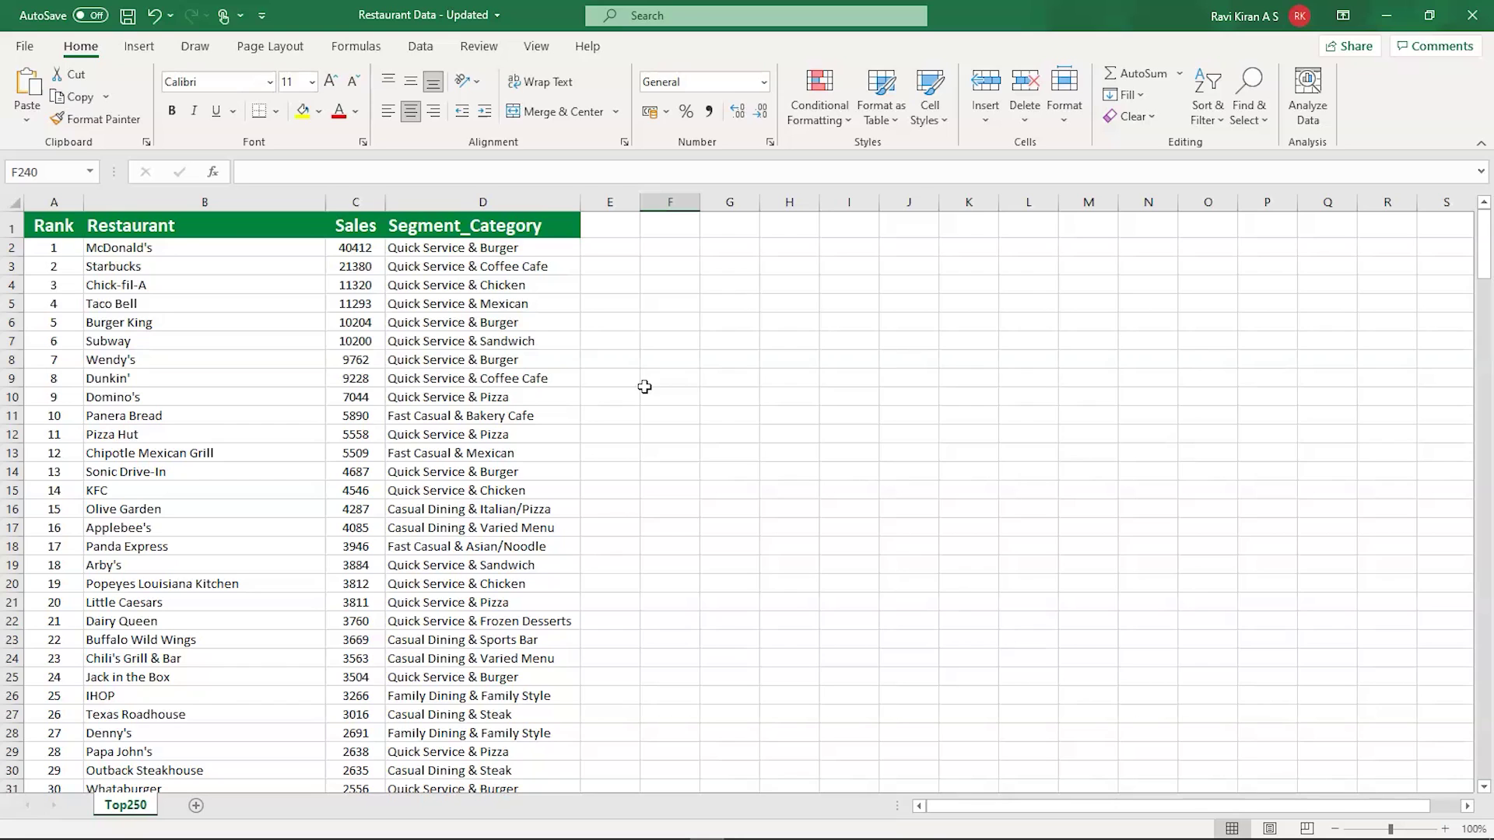
Preview the six printed pages via File > Print and Ctrl+P, returning to the sheet each time.
click(17, 50)
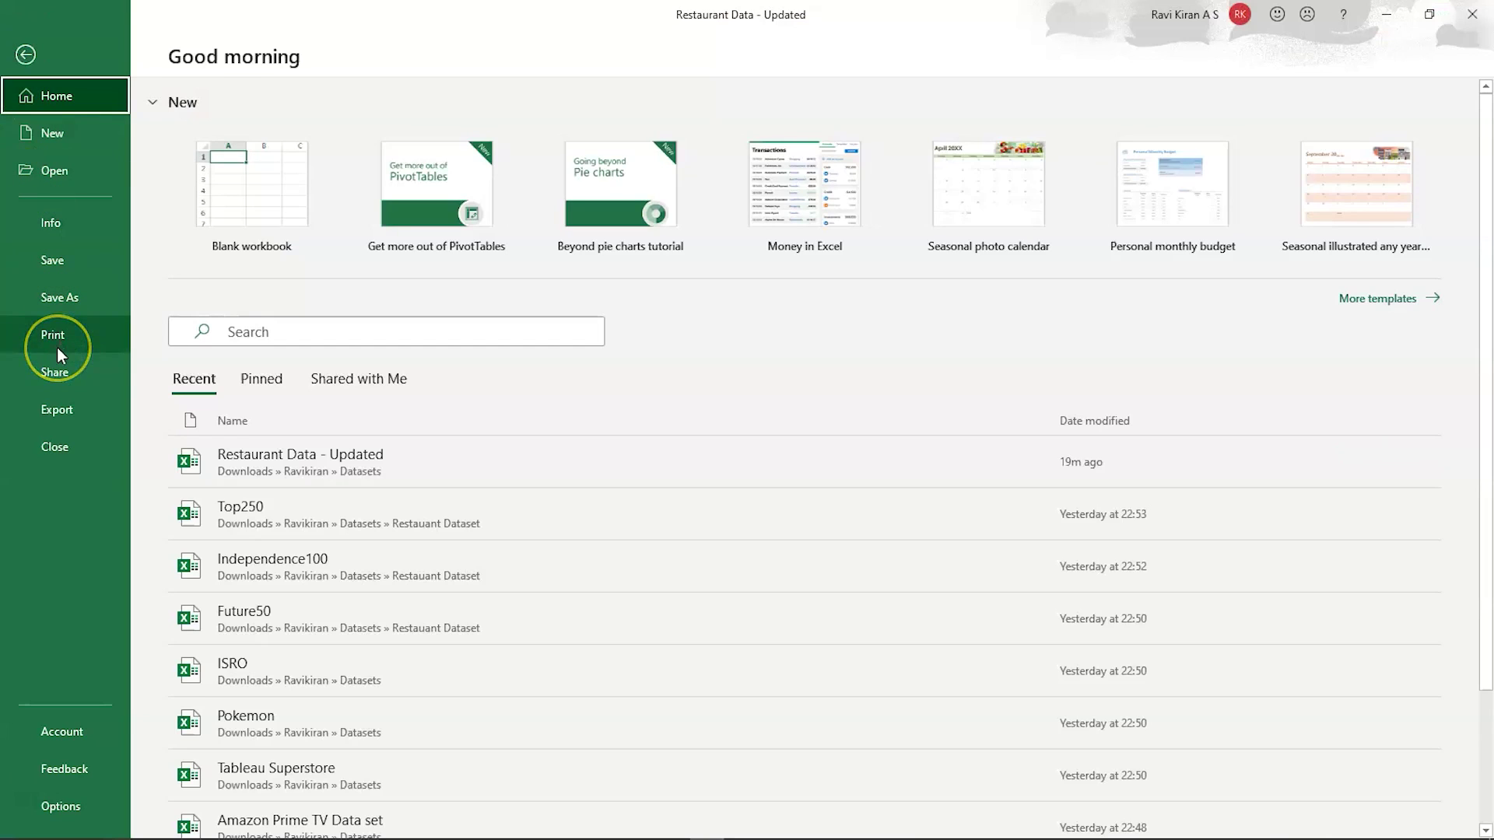
click(58, 343)
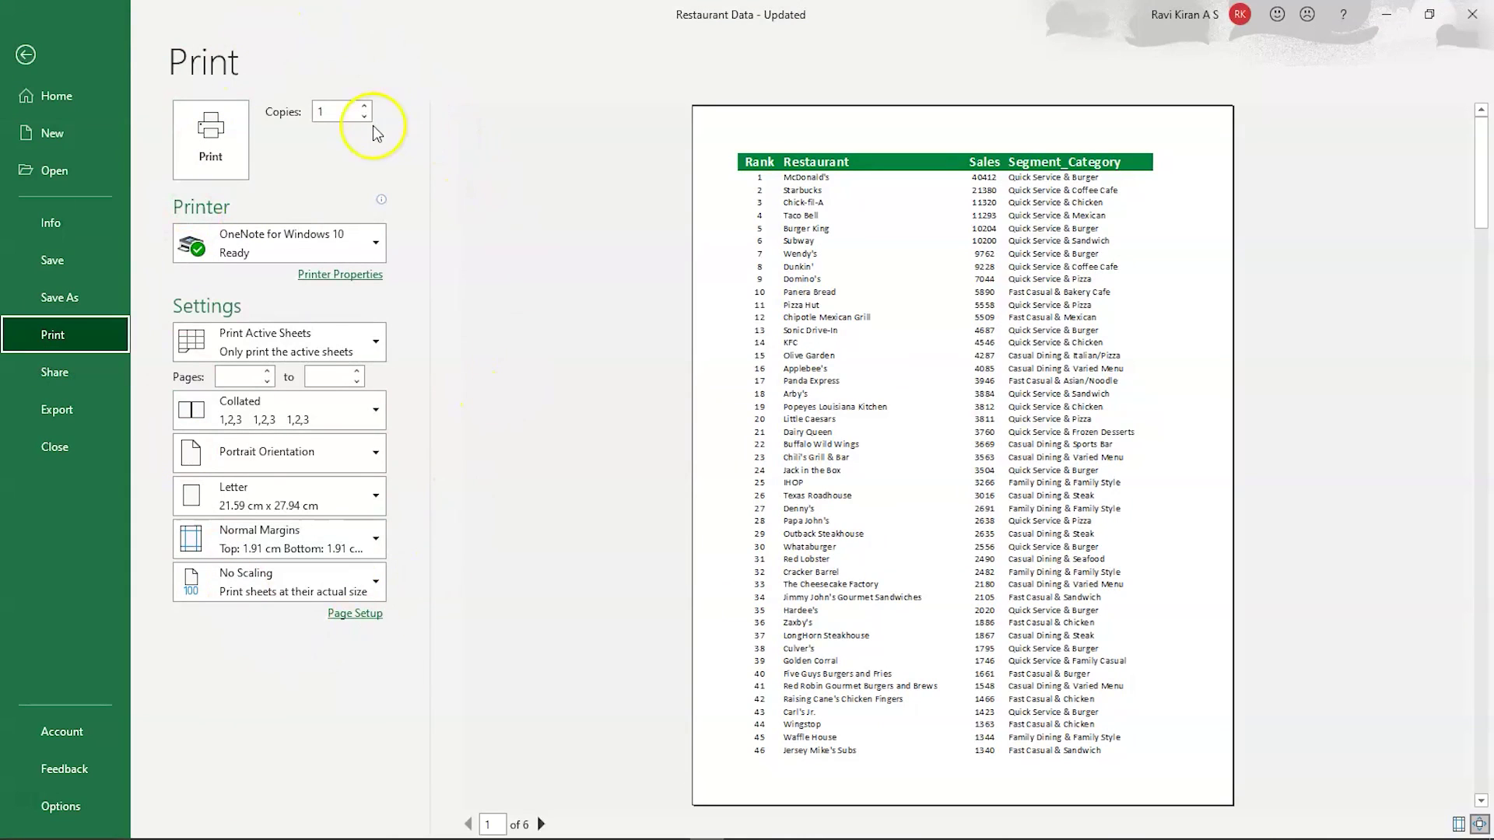
click(26, 54)
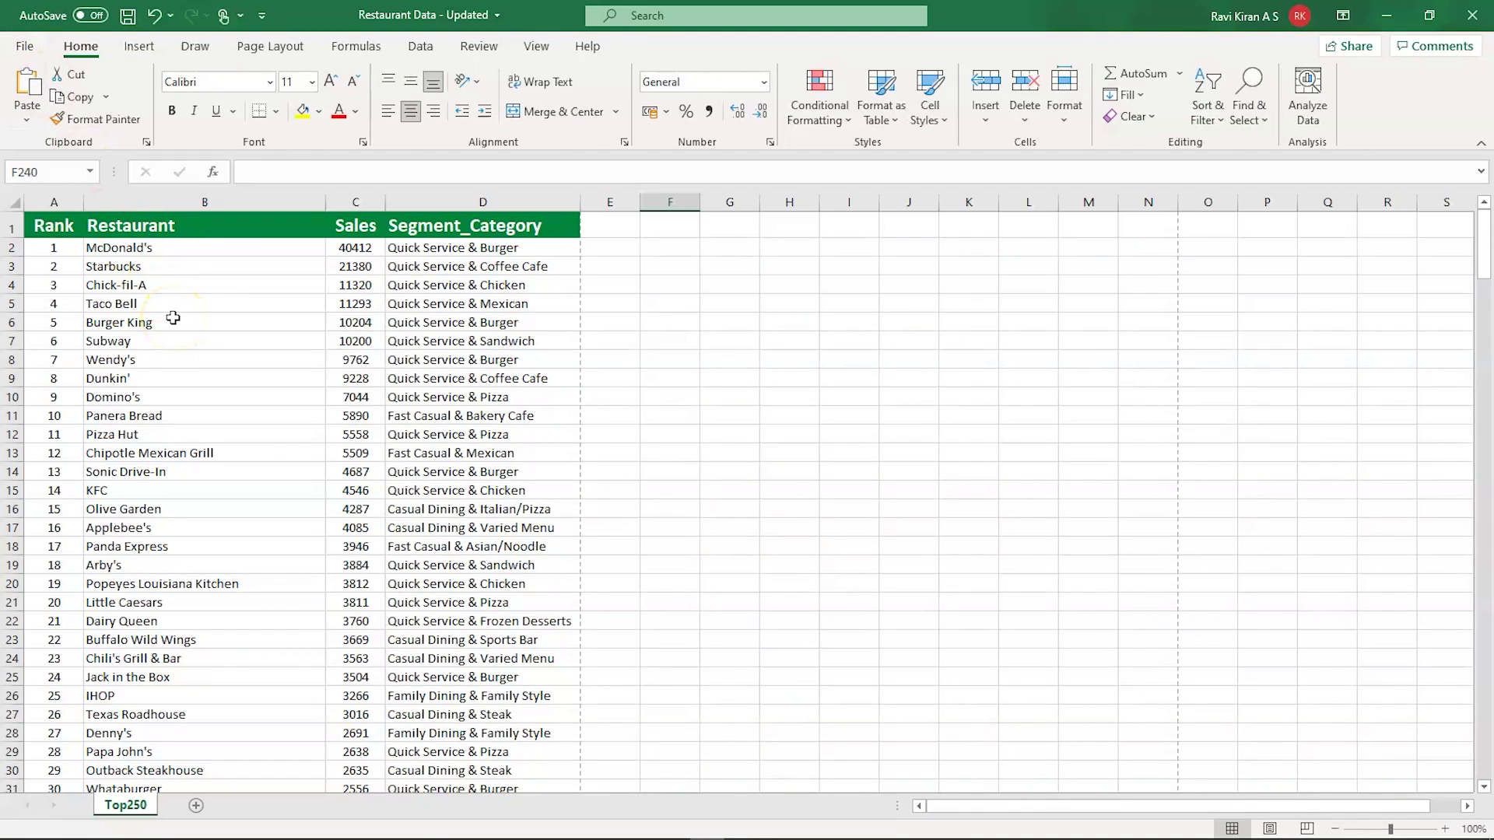
key(ctrl+p)
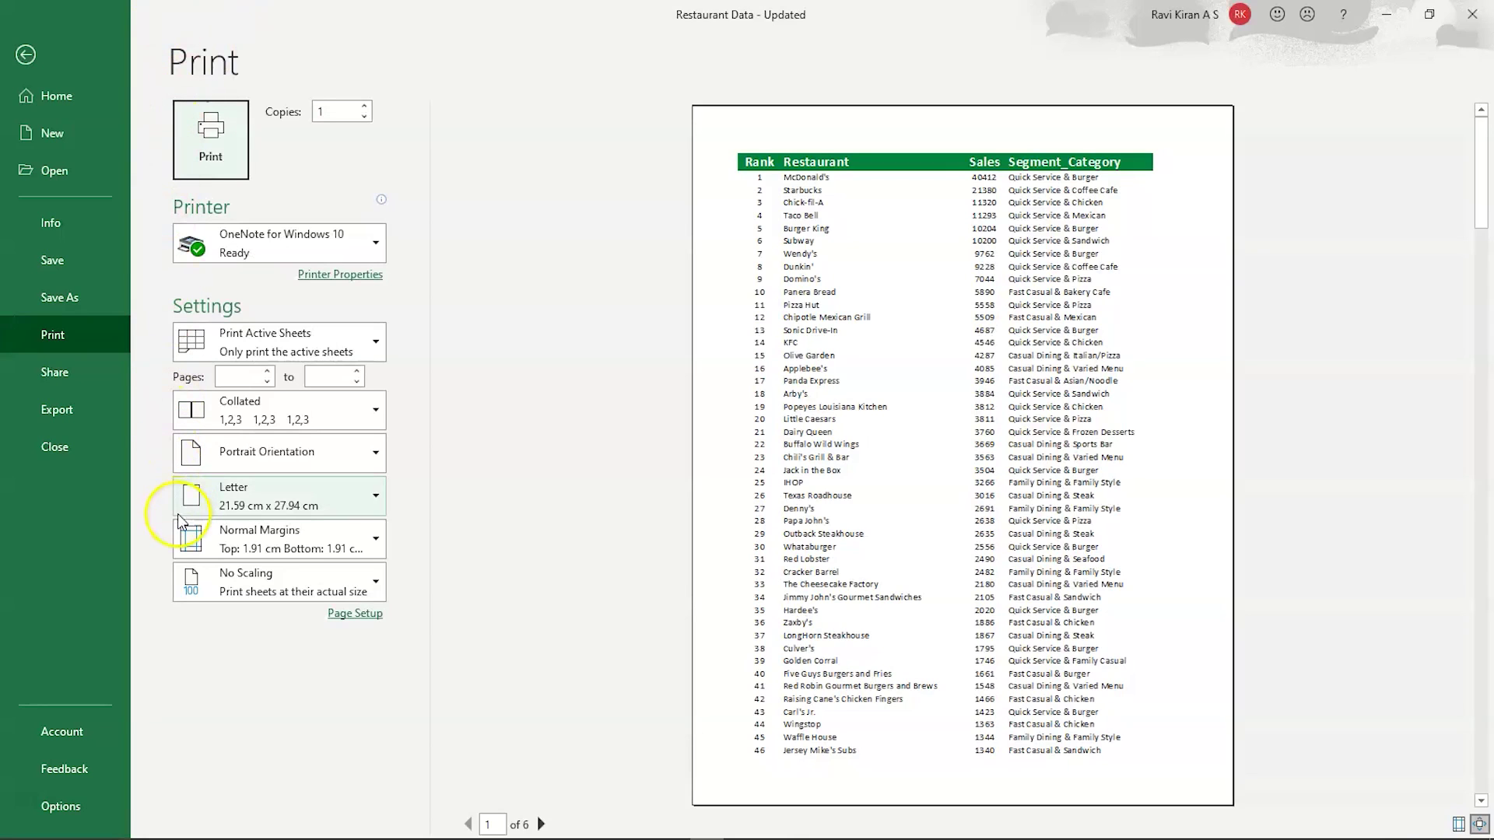
key(Escape)
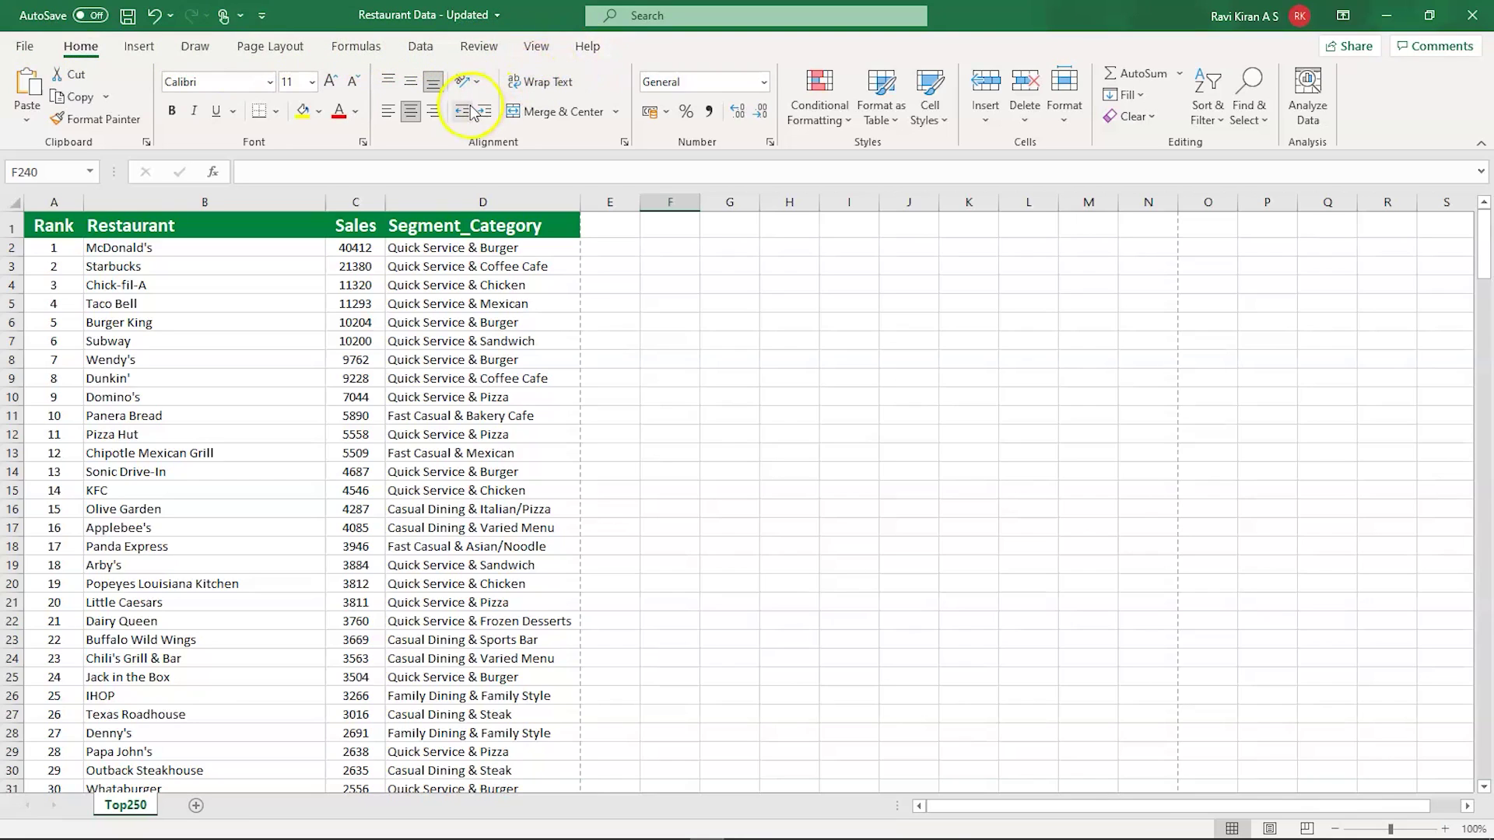
click(287, 54)
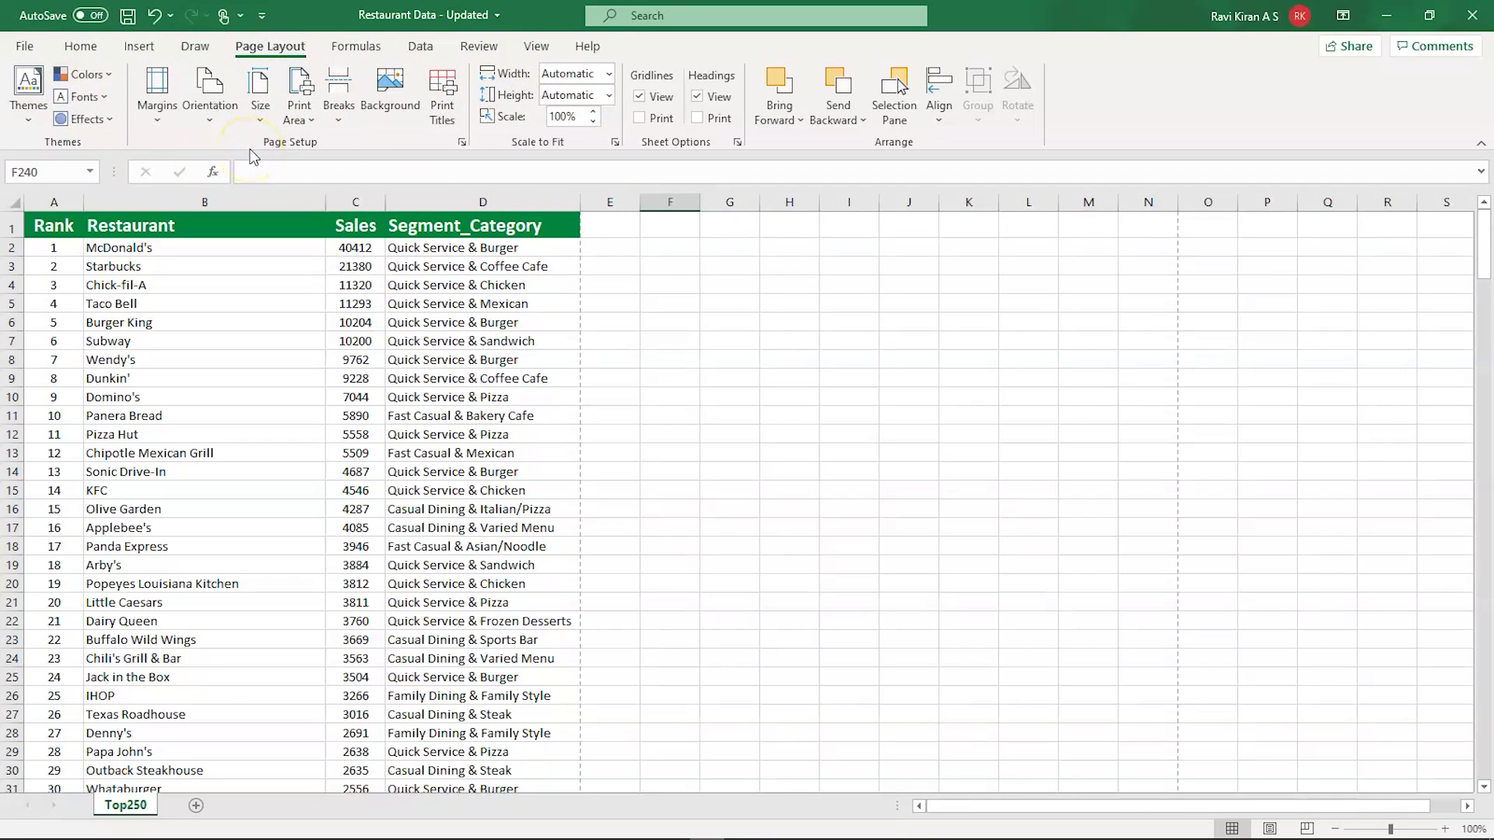
Check the View and Page Layout ribbons, then preview the table as page 1 of 6 on Letter portrait.
click(530, 57)
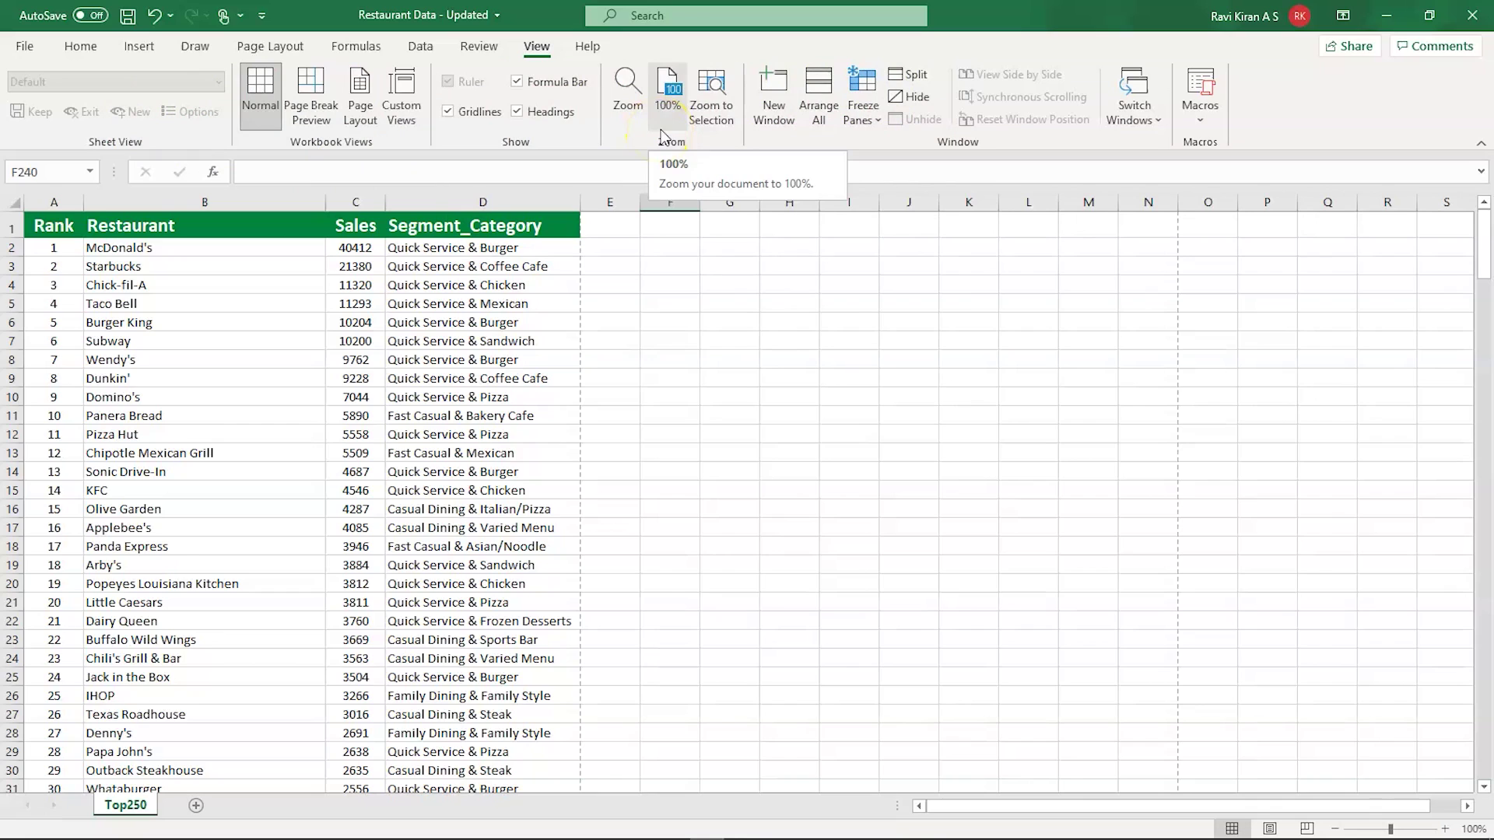
click(290, 53)
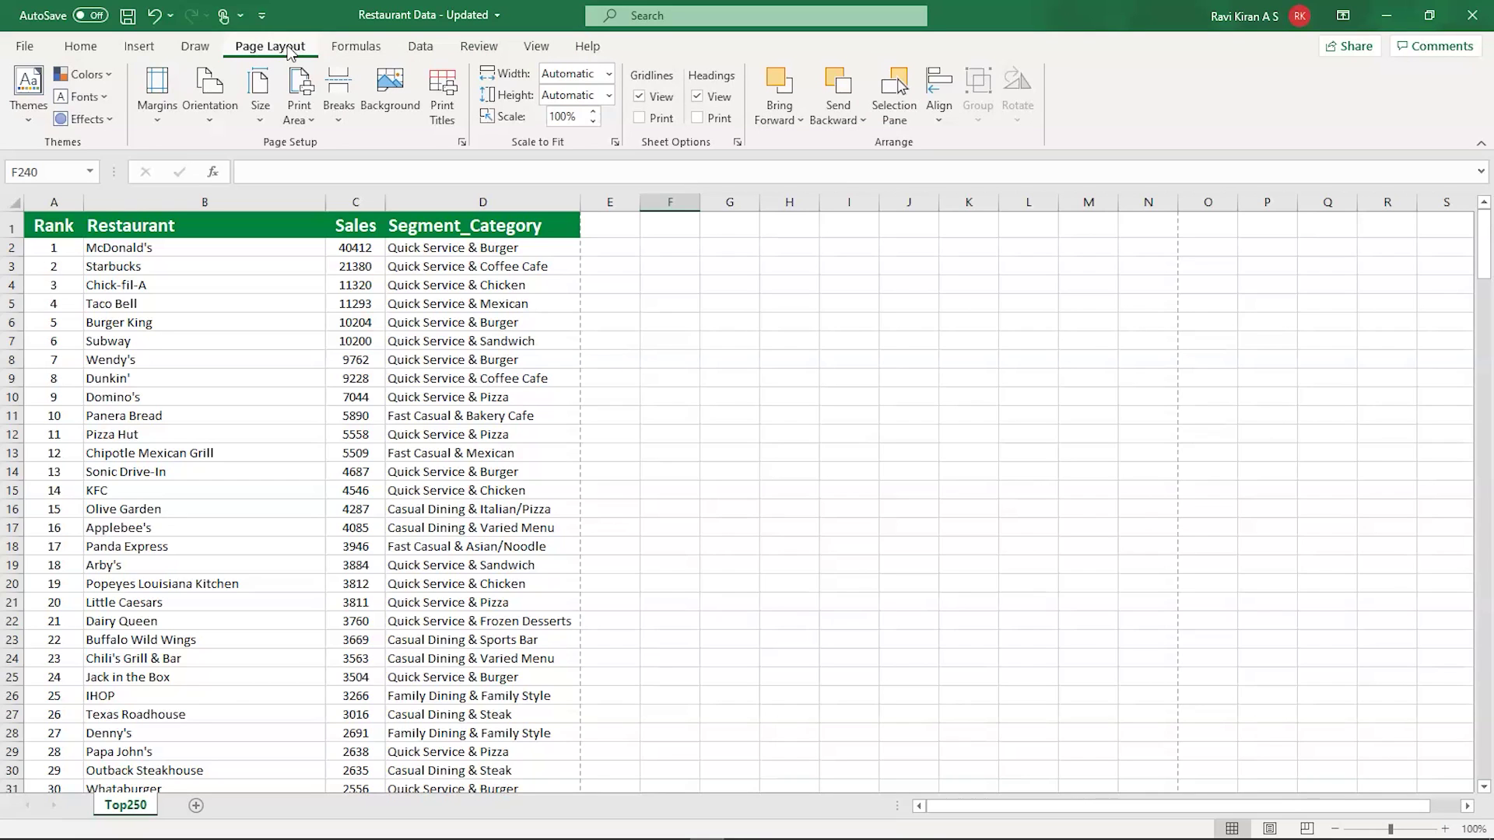
key(ctrl+p)
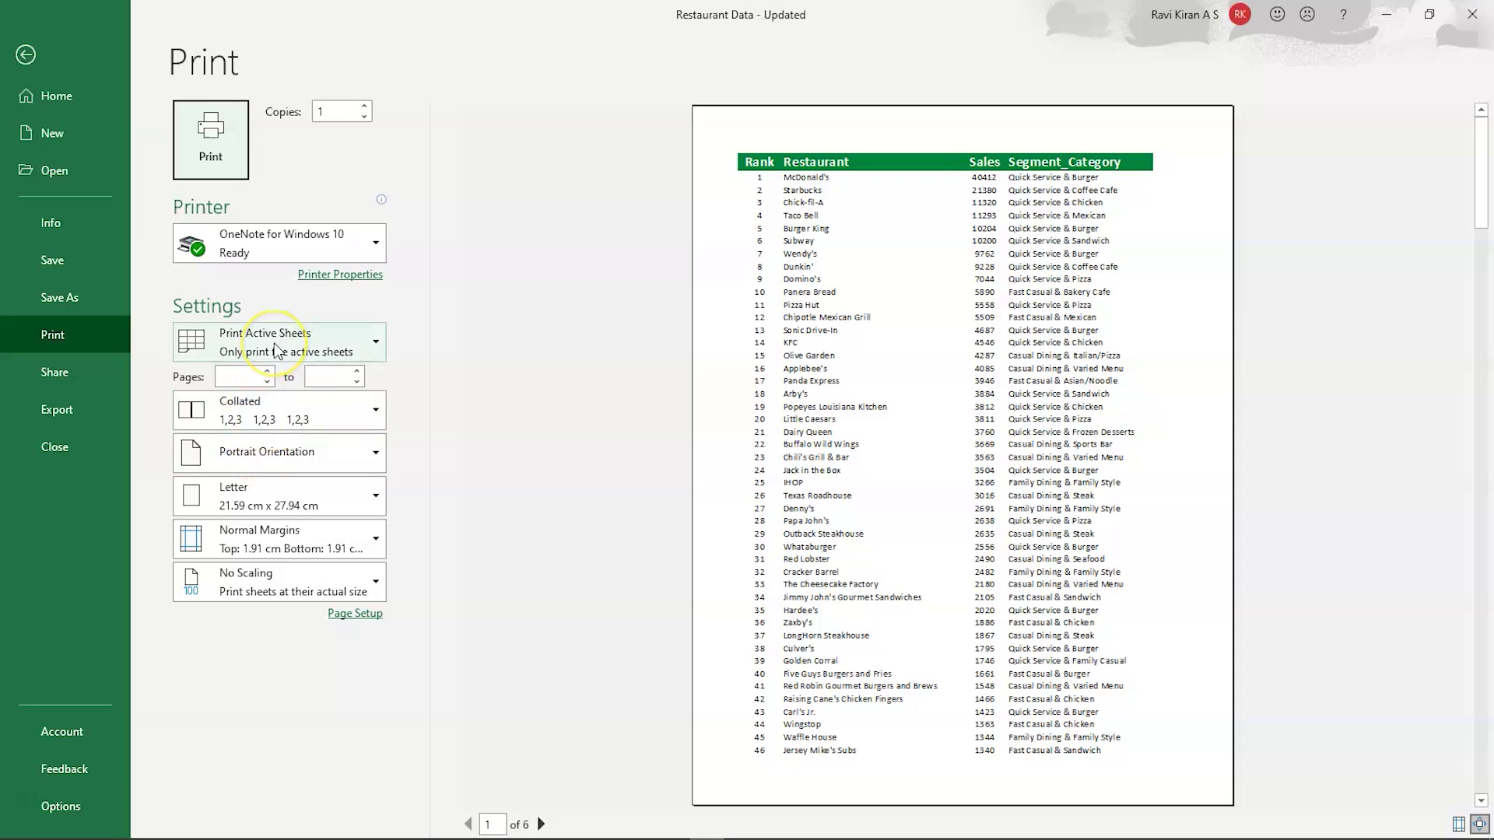
Review the printer list, keep OneNote for Windows 10 as the printer, and leave the Print view.
mouse_move(273, 258)
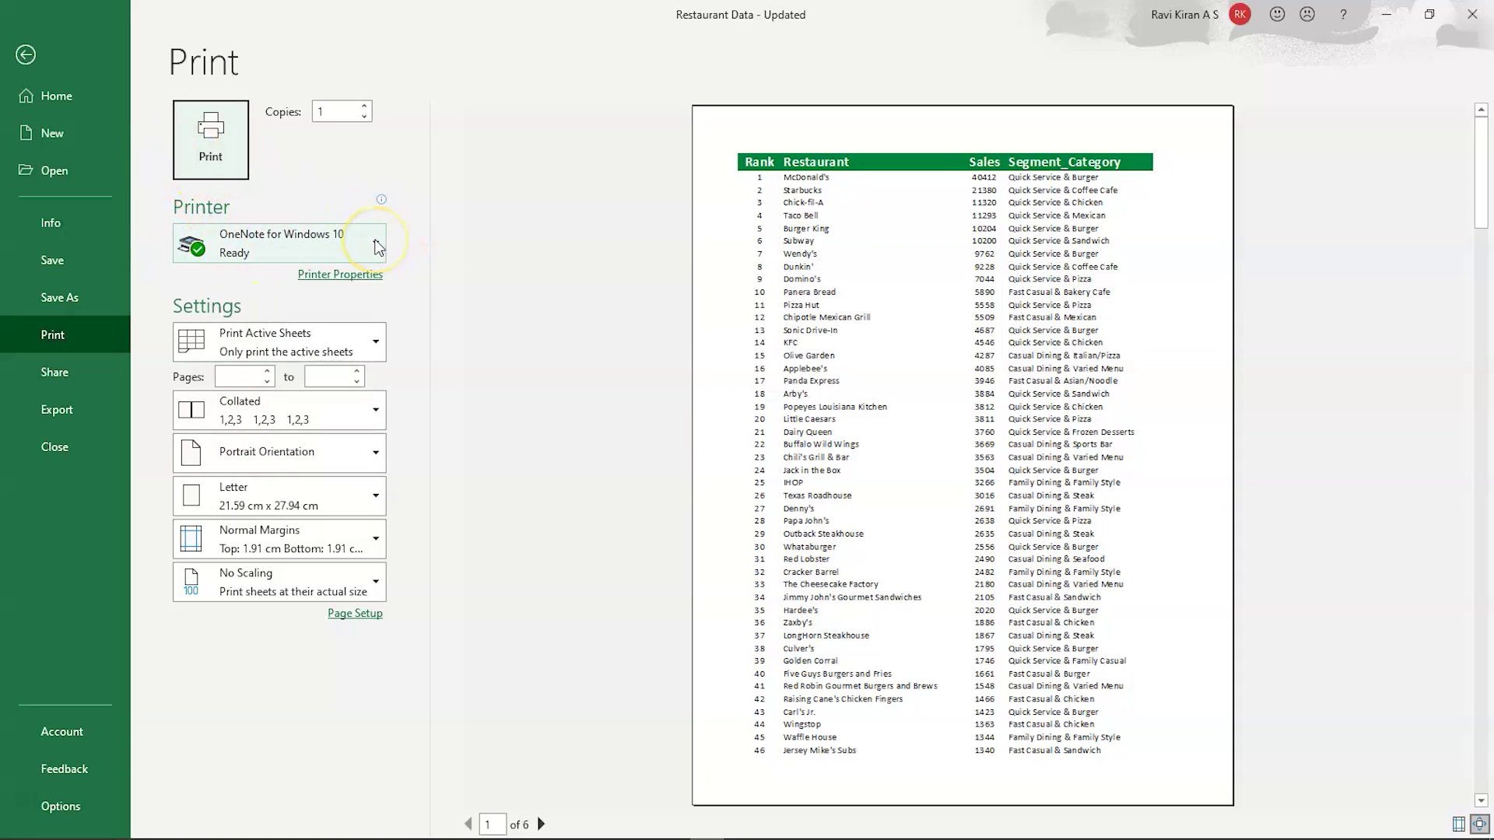
mouse_move(378, 247)
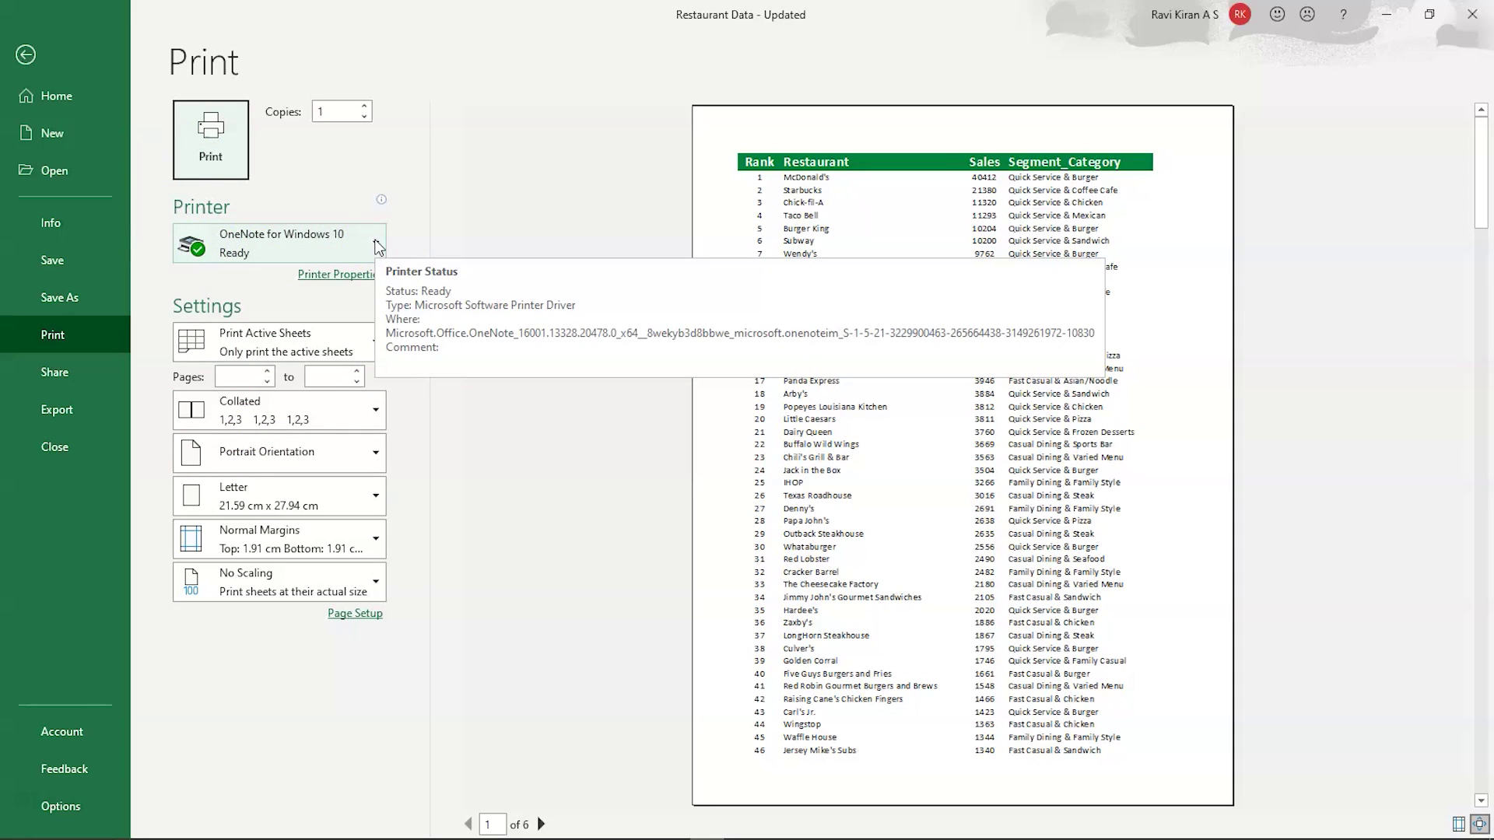
click(377, 245)
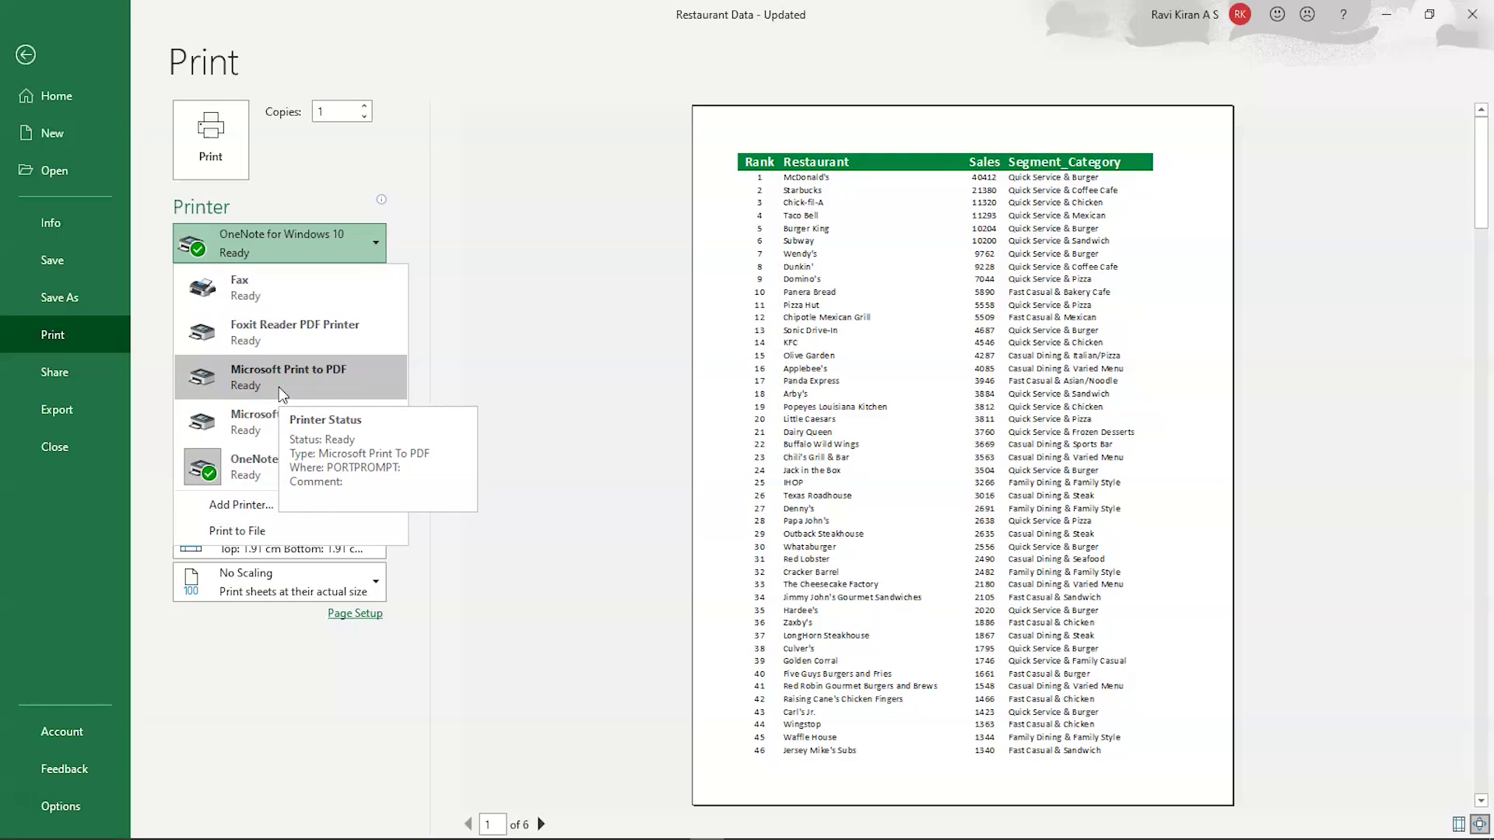
click(533, 340)
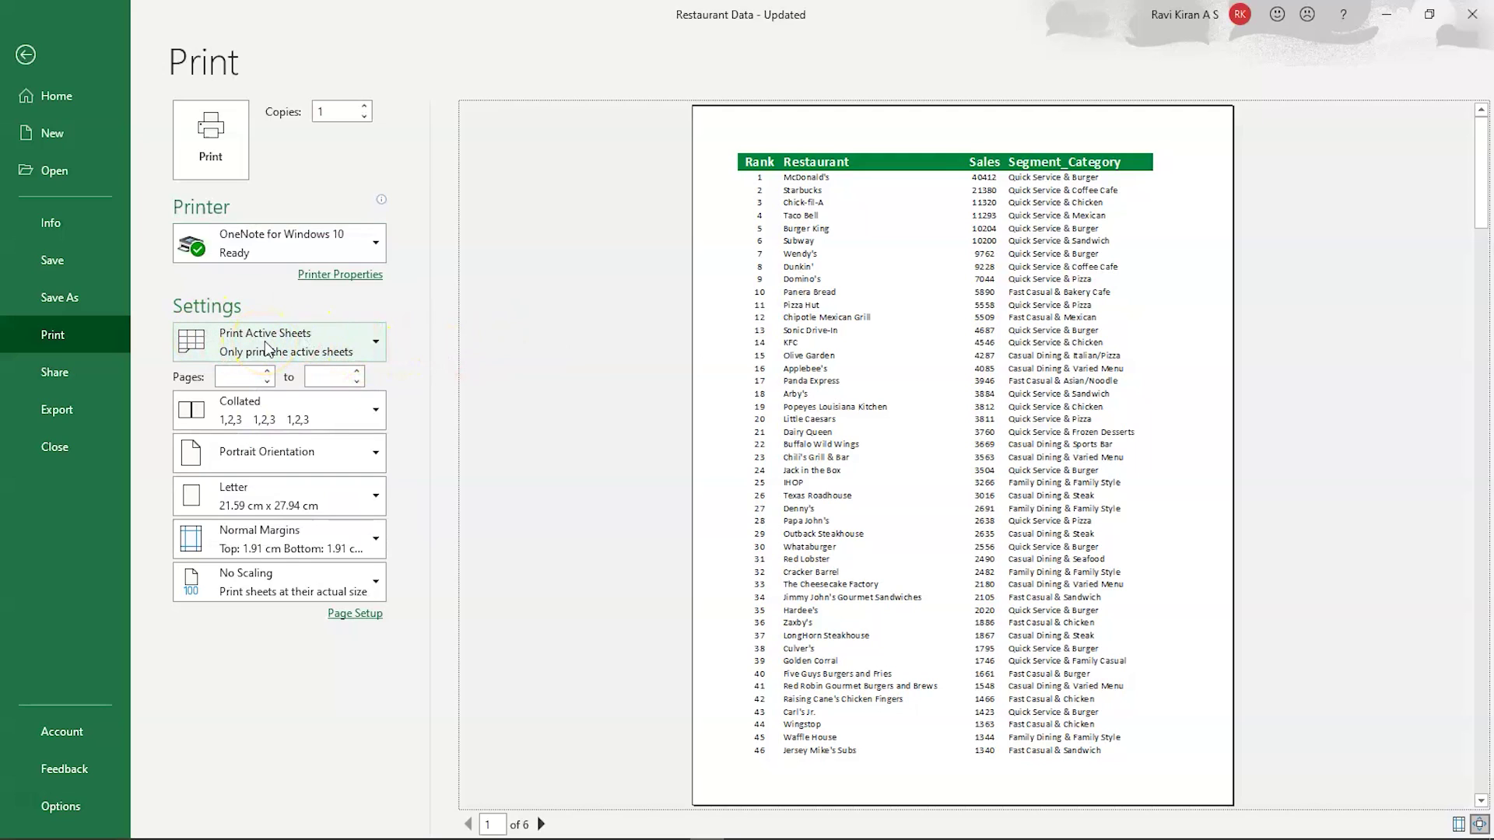
click(271, 378)
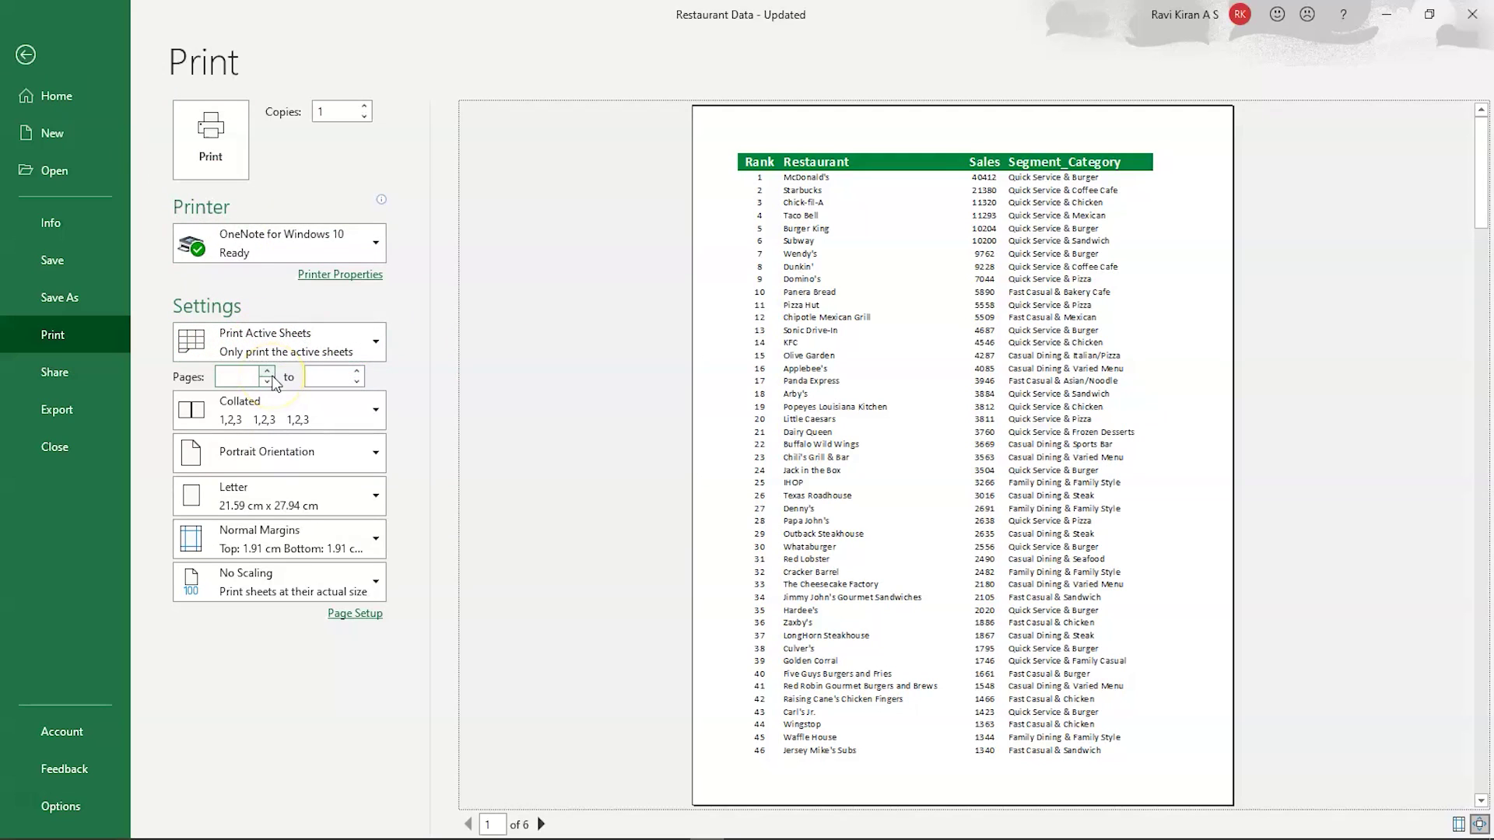
click(26, 54)
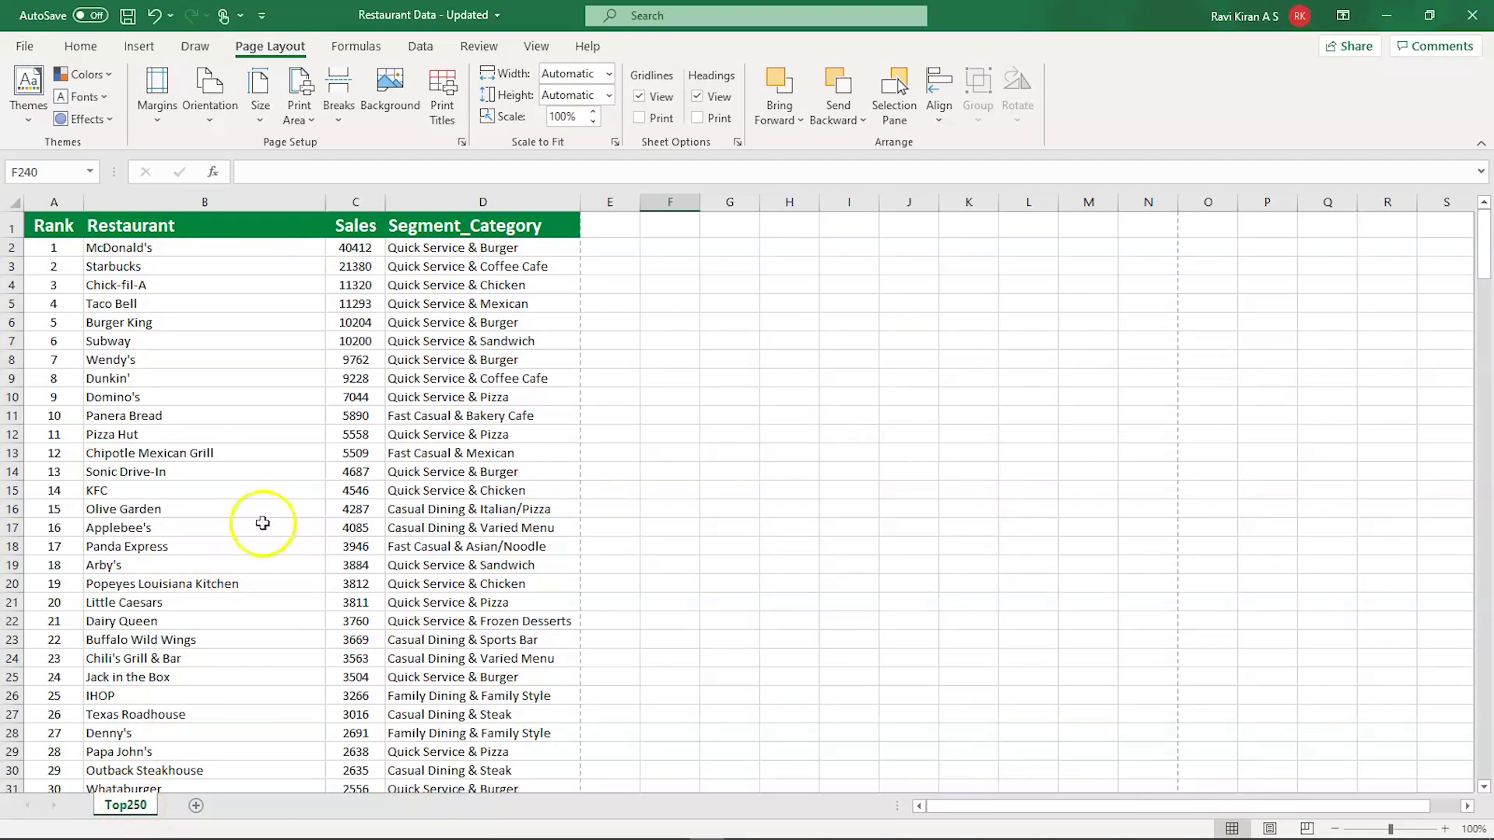
Copy the Top250 table A1:D251 onto a new sheet, pasting it at cell A1.
click(178, 404)
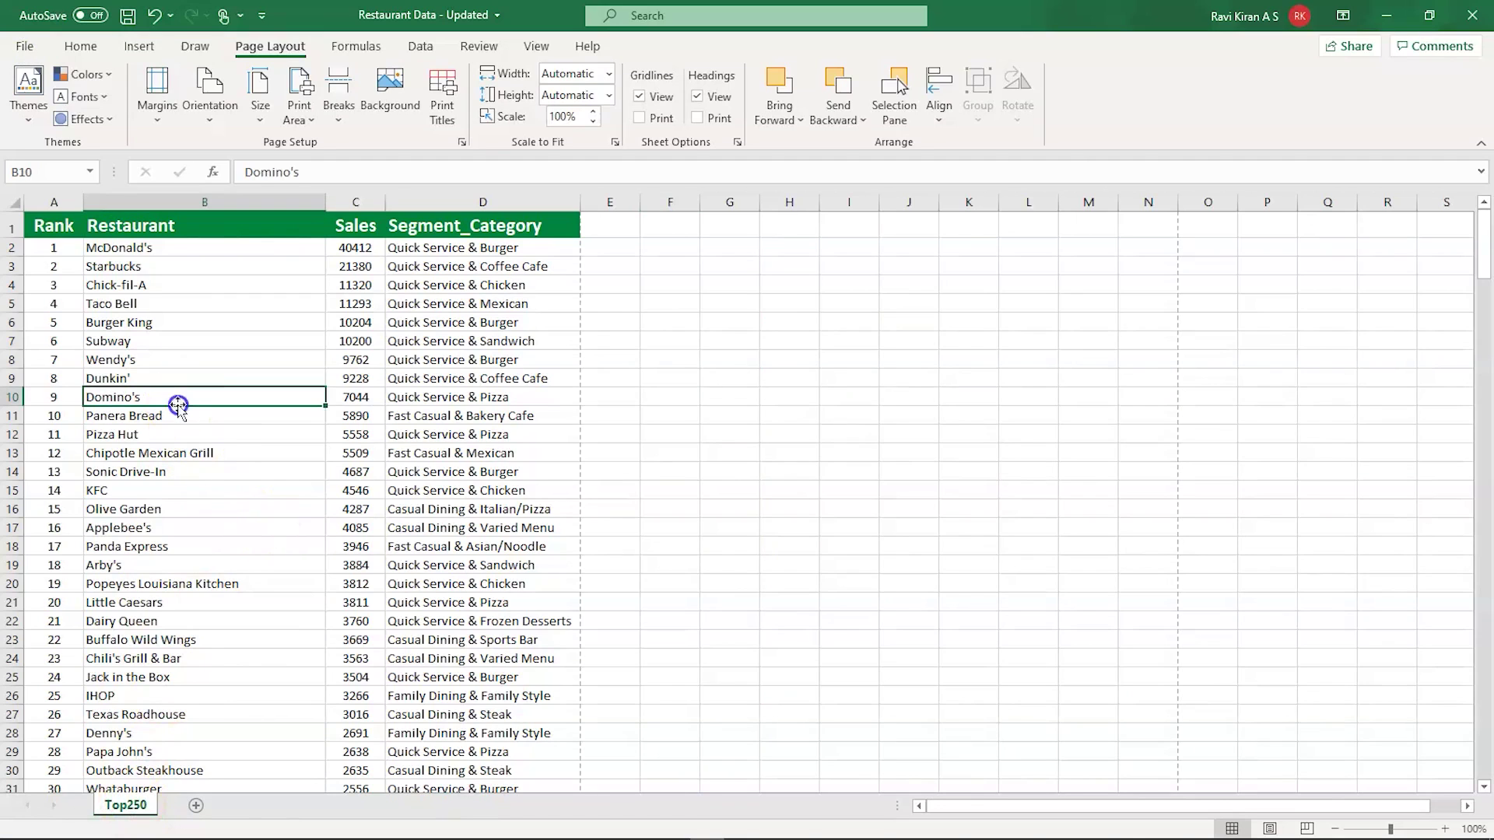
key(ctrl+a)
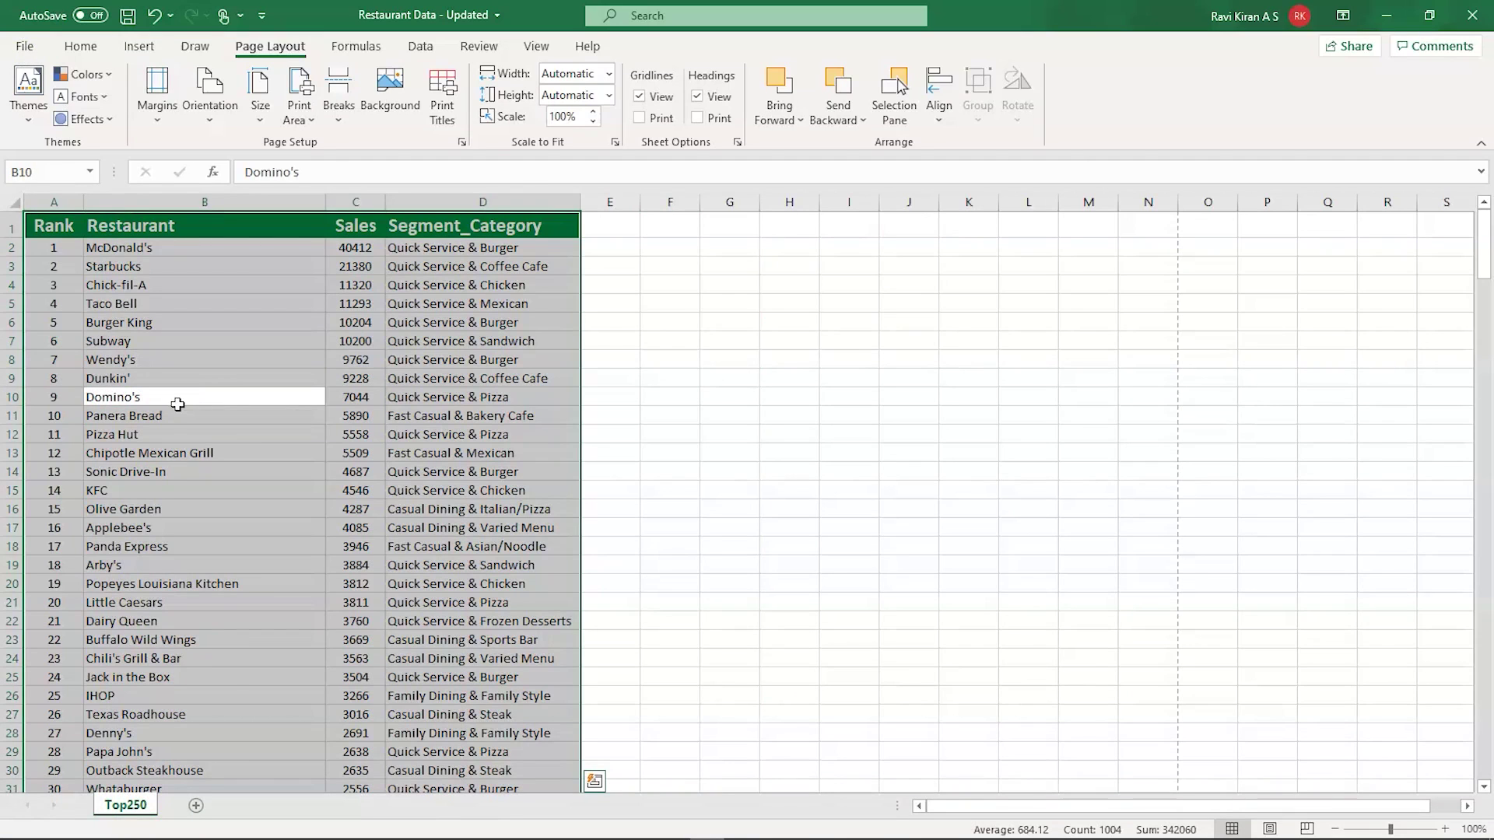
key(ctrl+c)
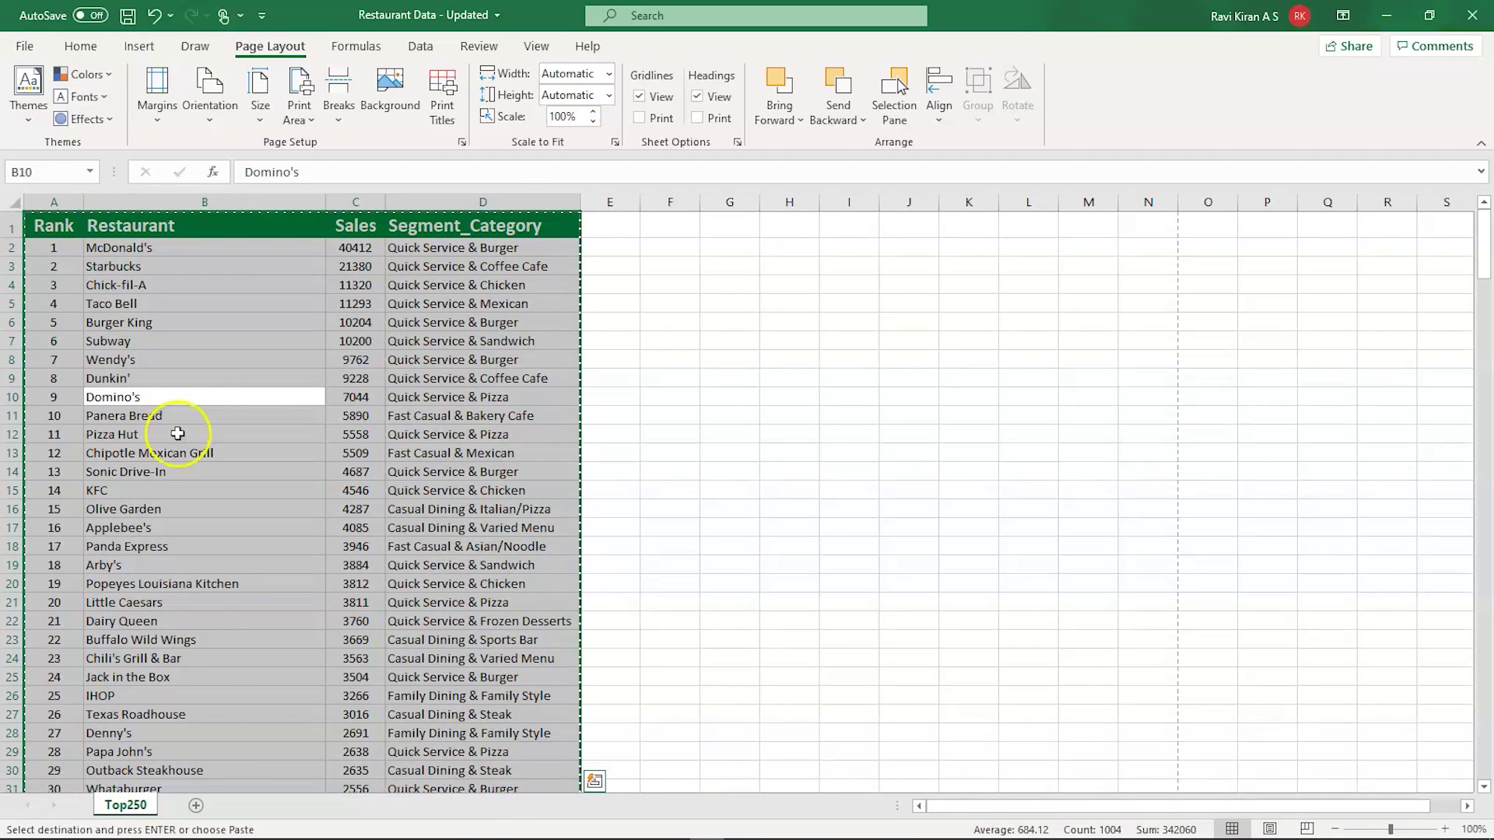
click(197, 807)
click(268, 560)
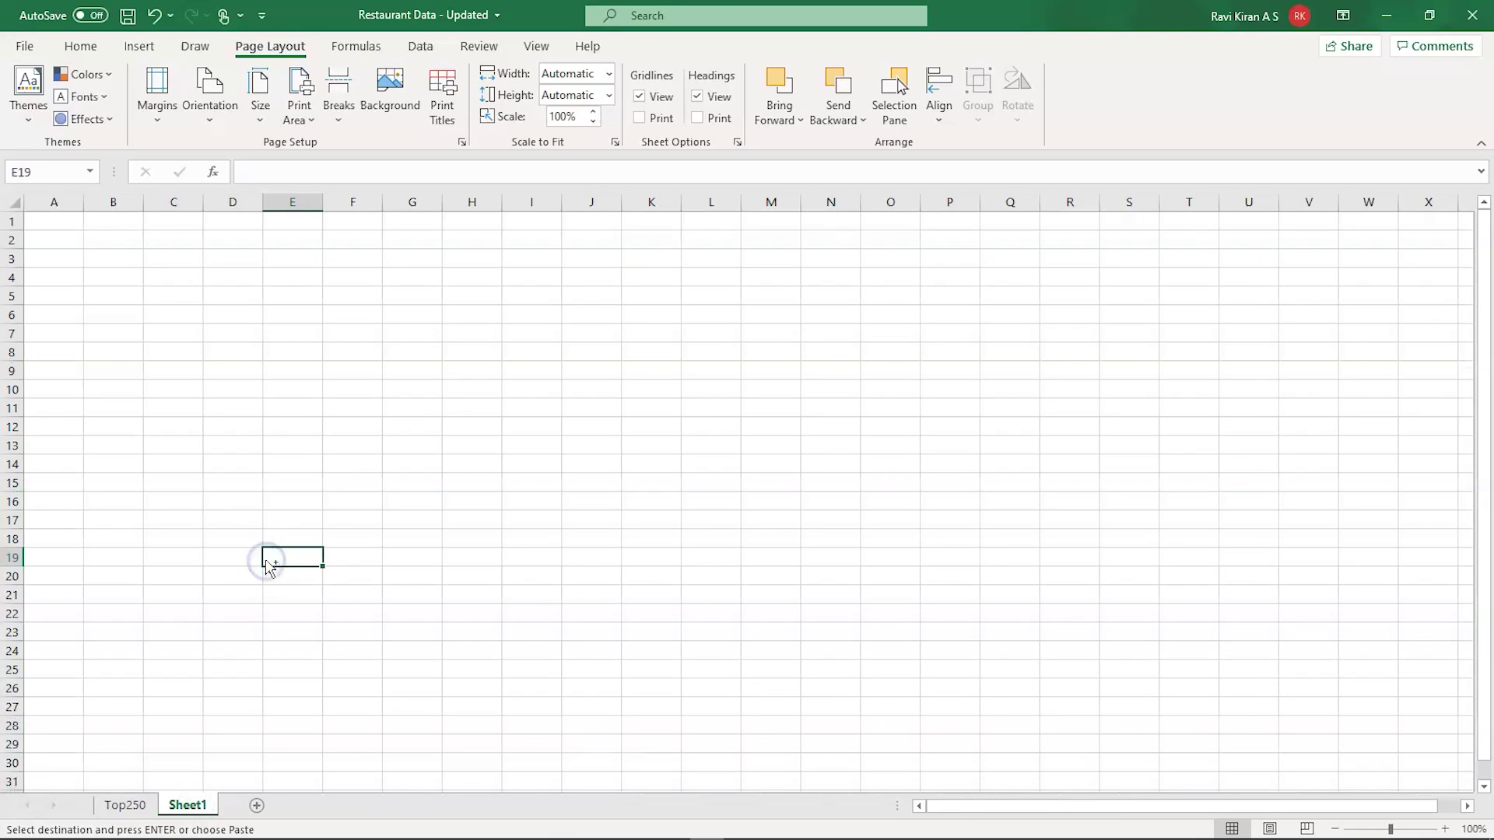
key(ctrl+v)
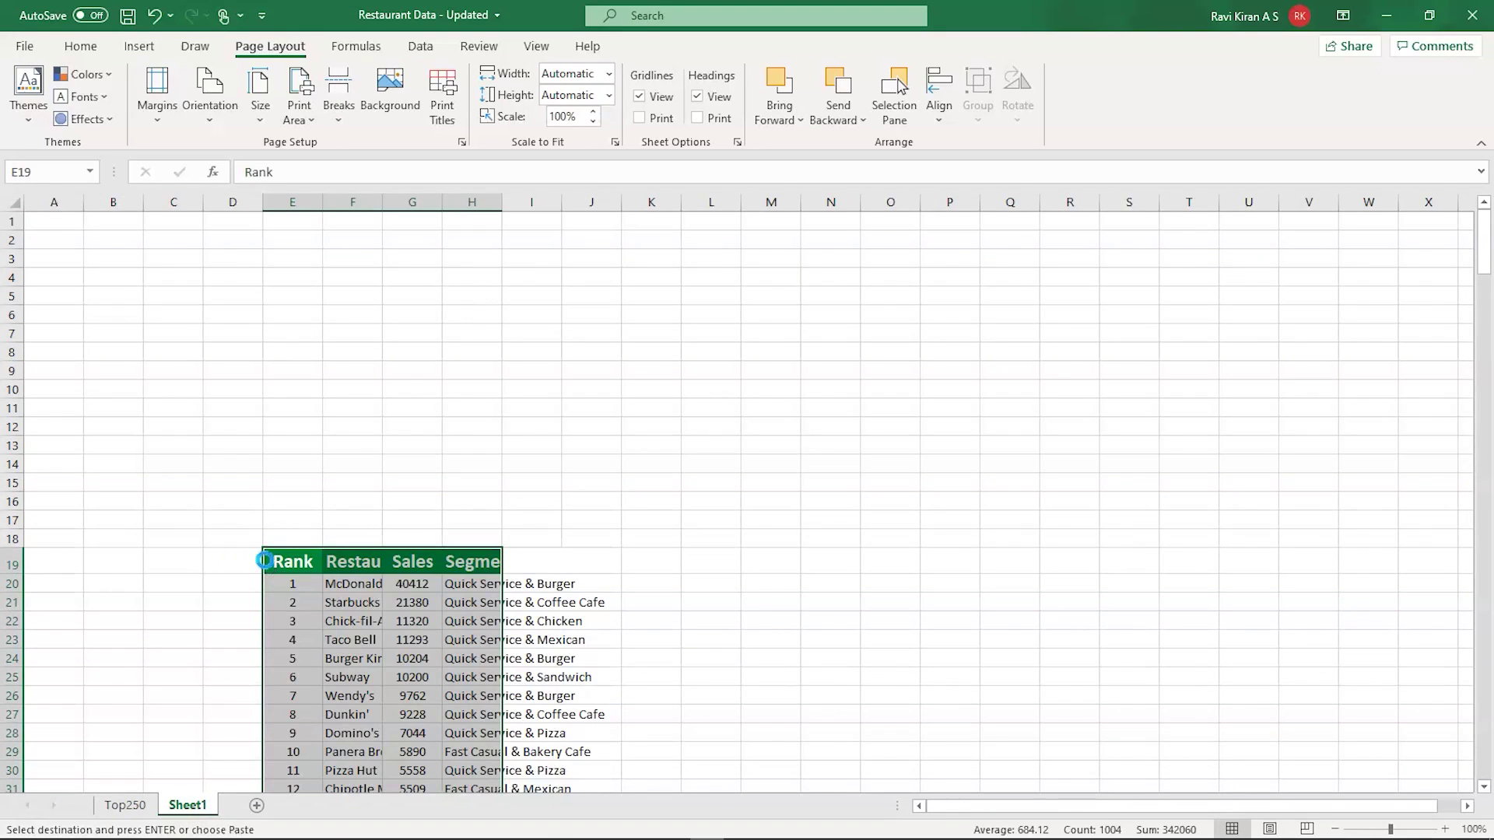
key(ctrl+z)
click(55, 220)
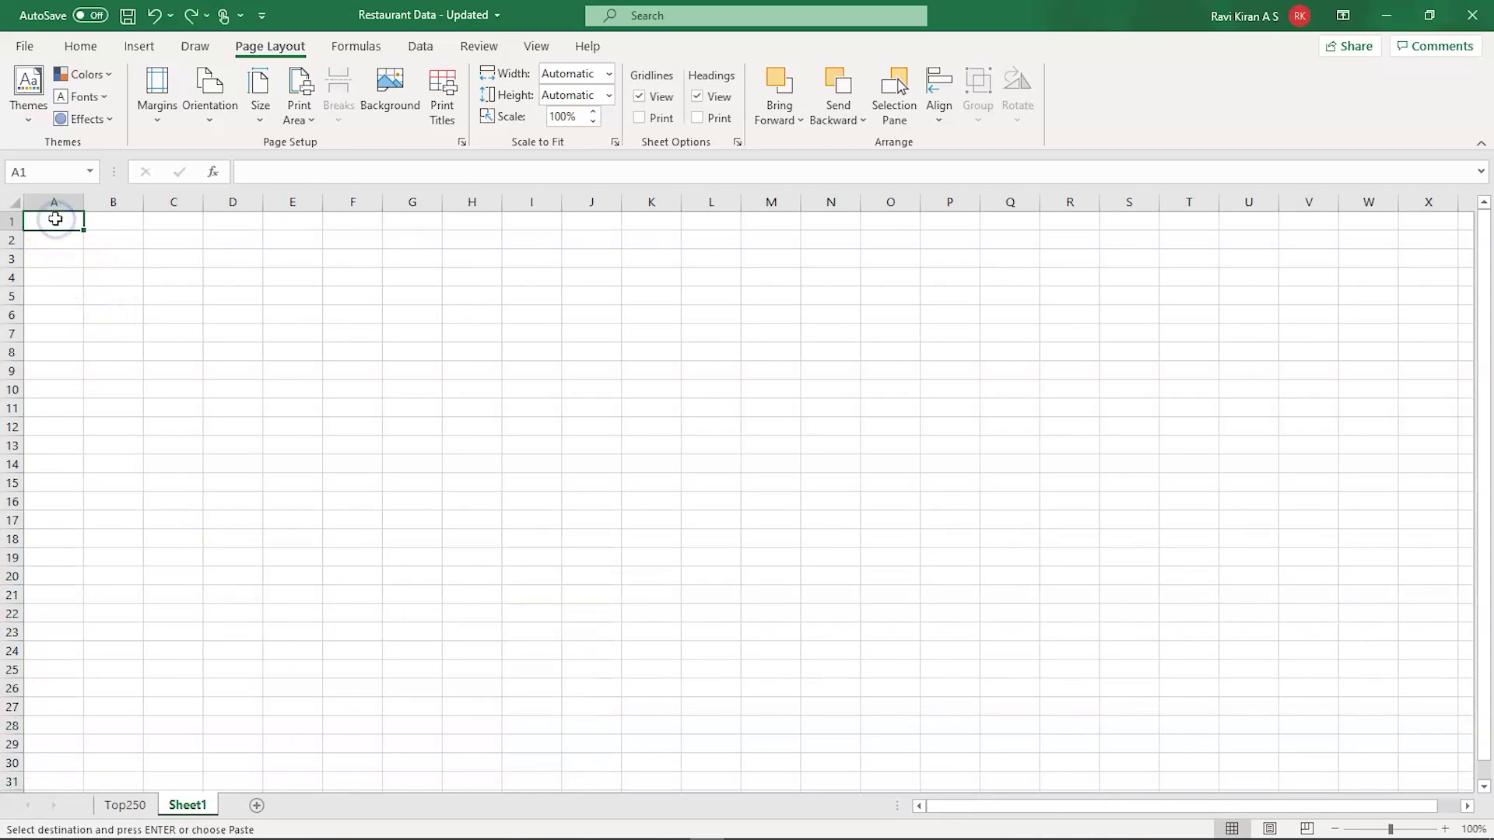
key(ctrl+v)
click(424, 305)
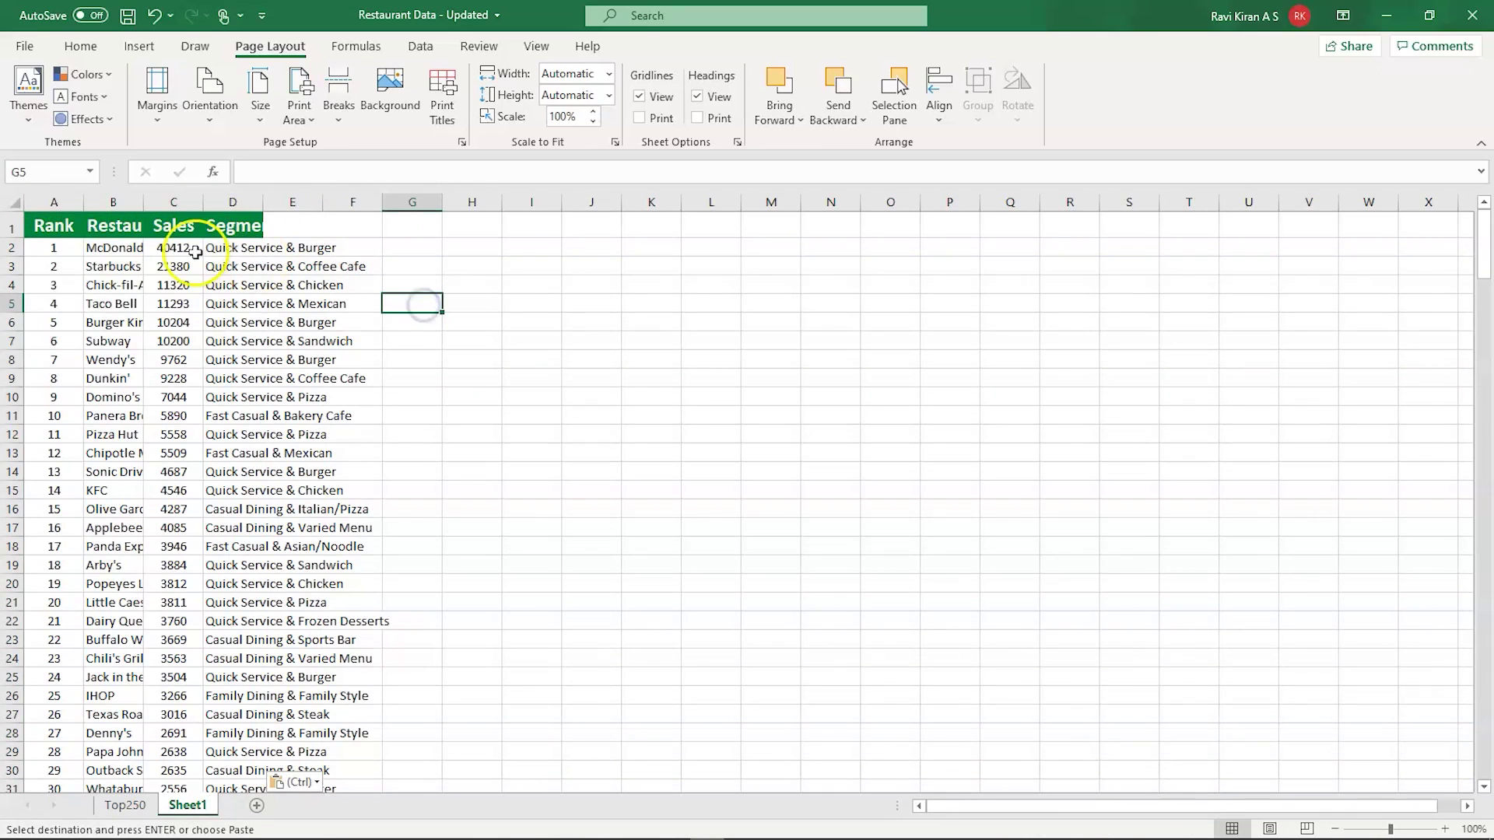
Autofit columns A through D on the new sheet to their contents.
double_click(80, 204)
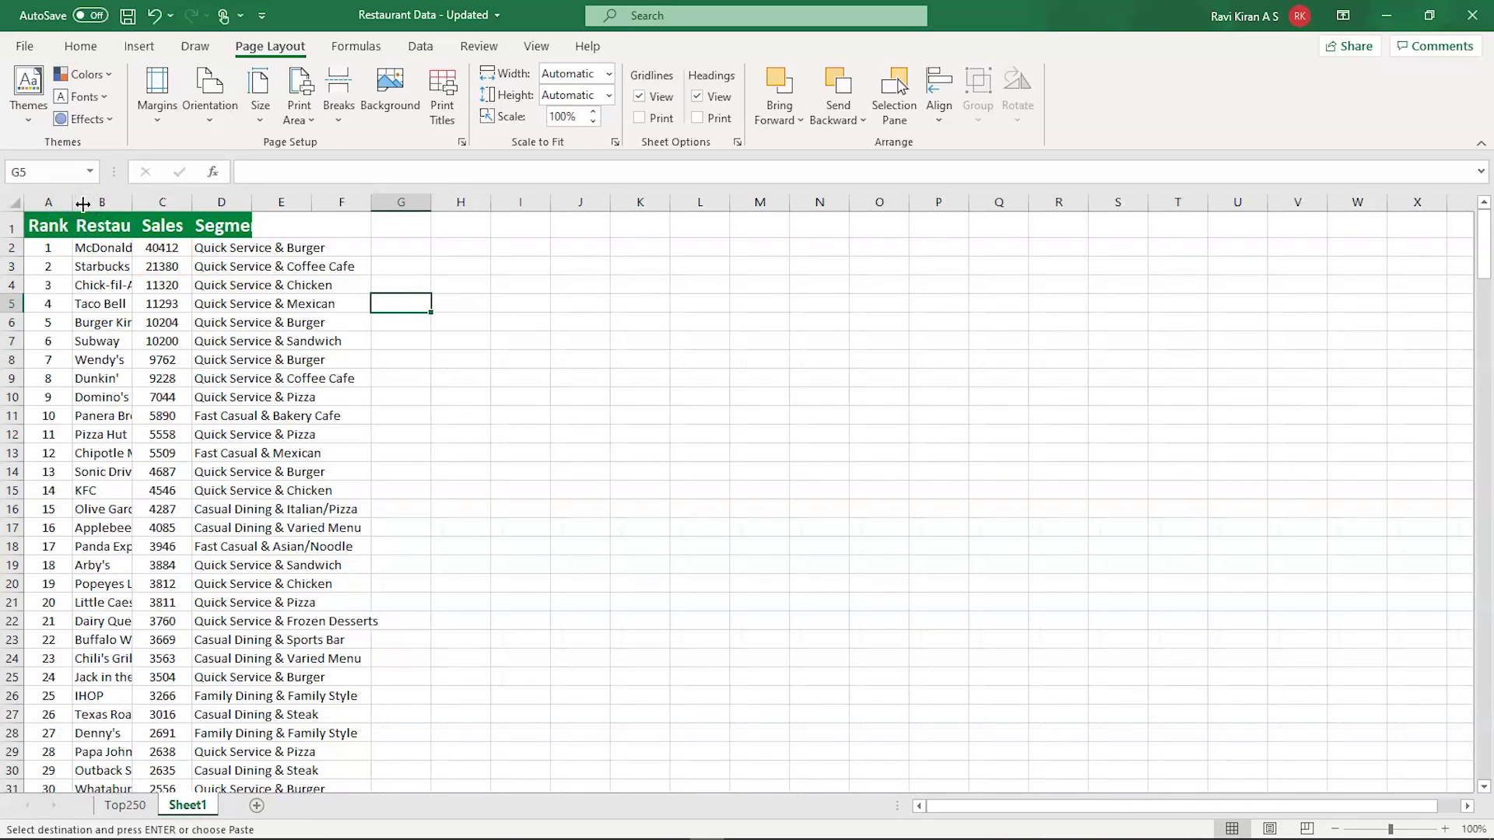
double_click(132, 204)
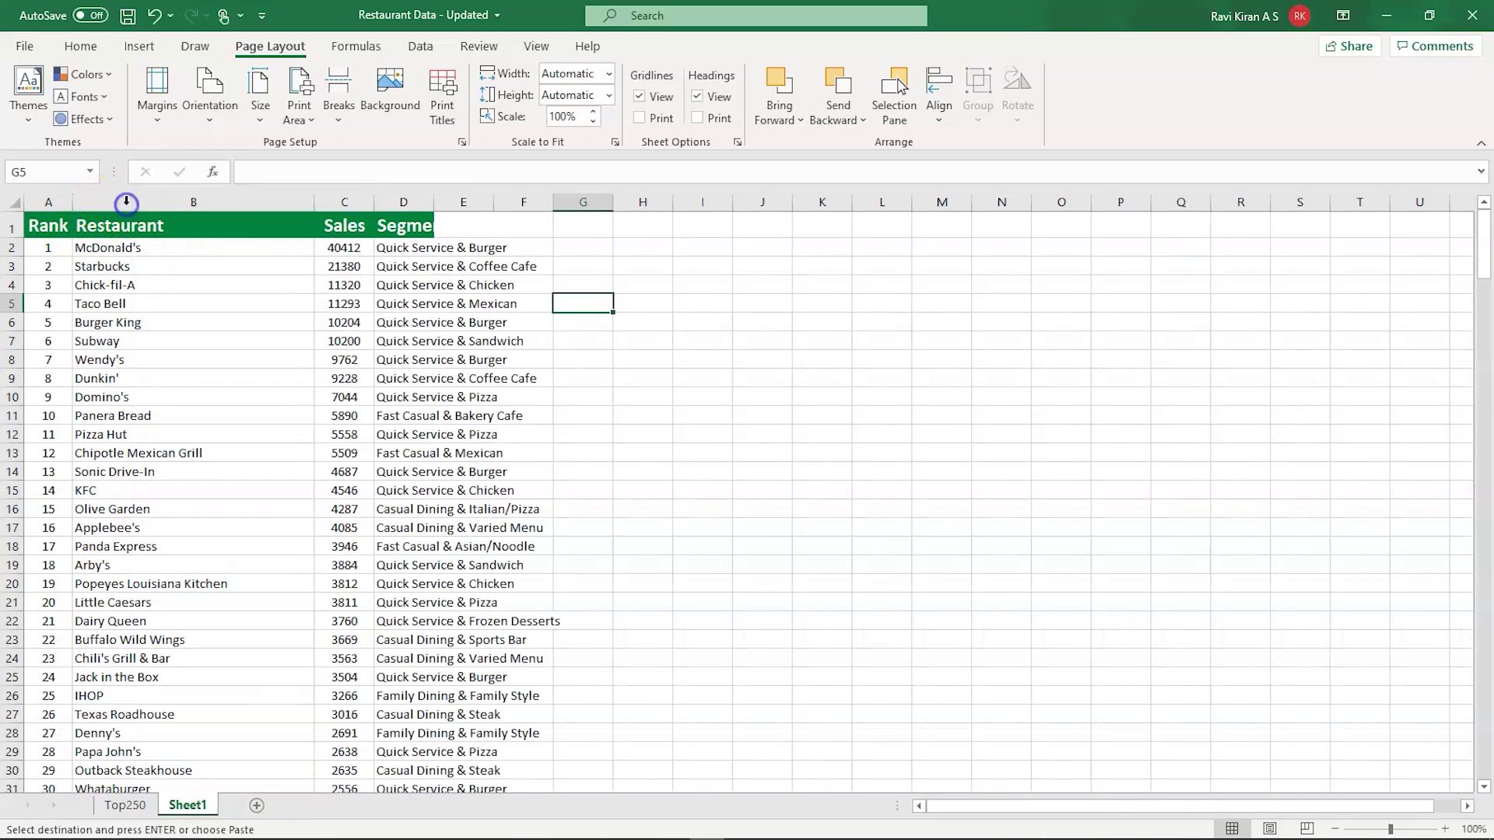
double_click(373, 203)
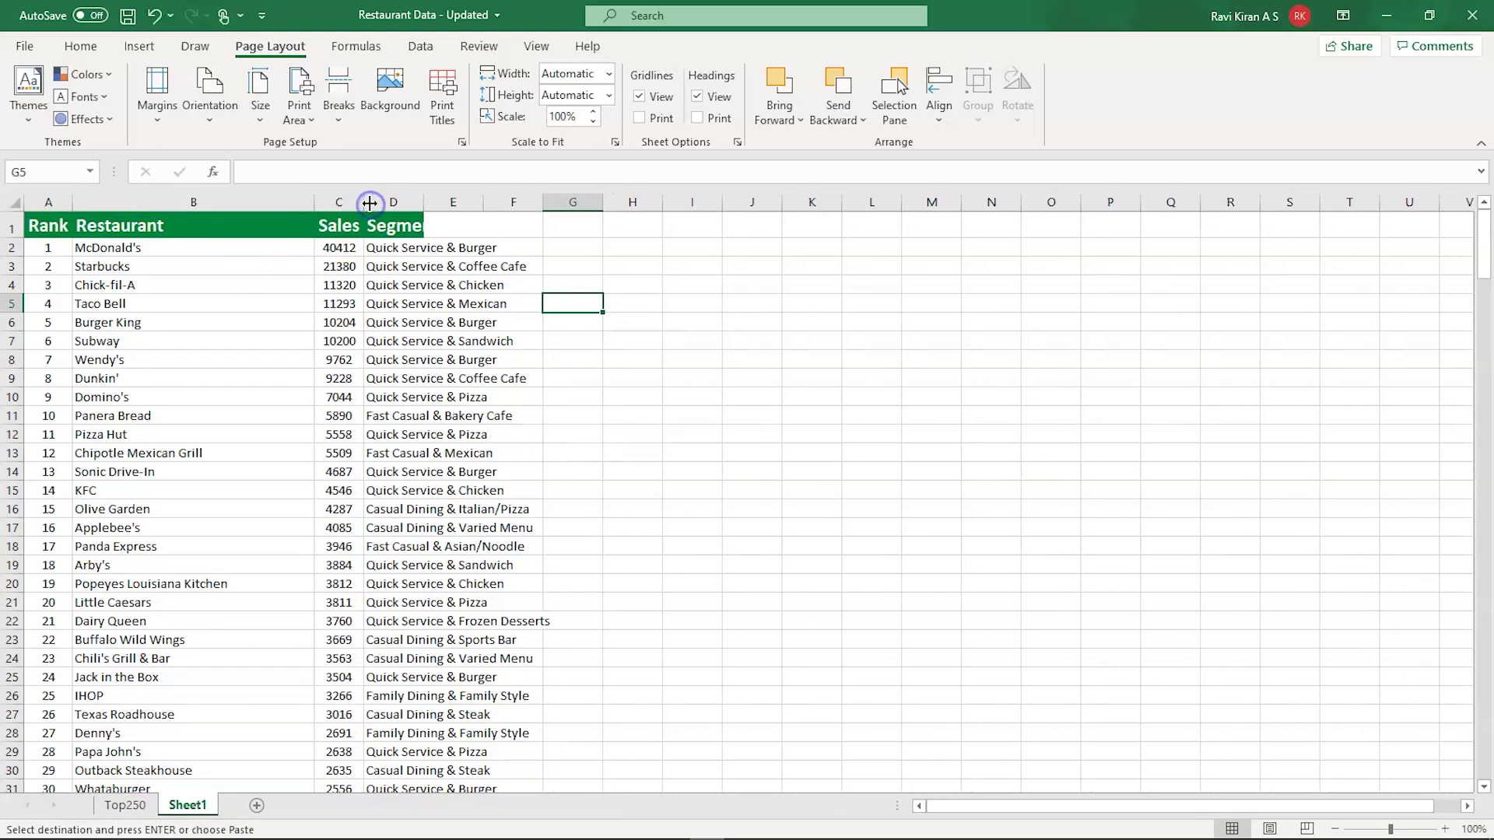
double_click(417, 202)
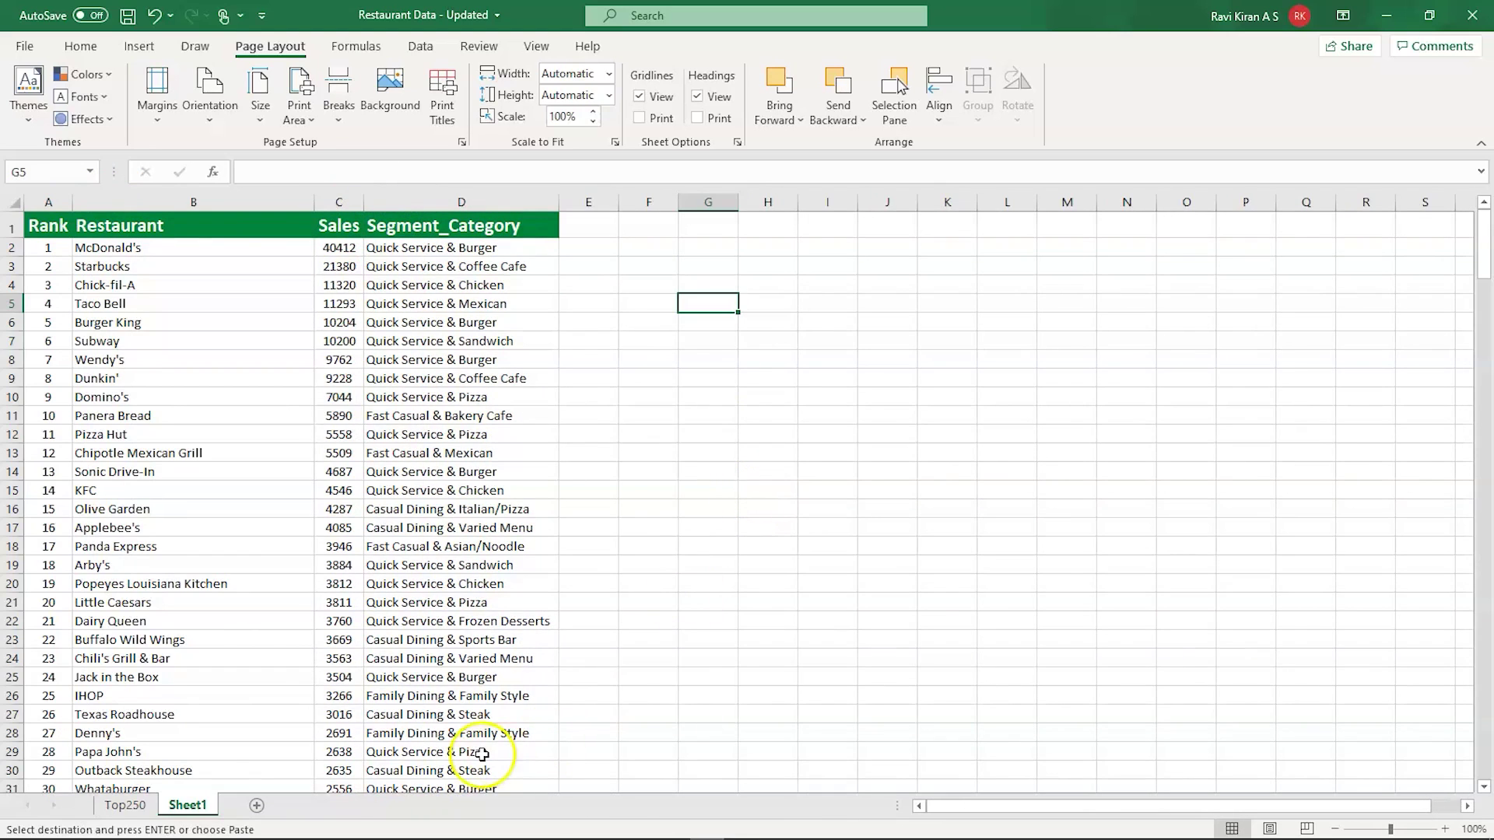
Rename the new sheet 'Restraunt sheet 2' and go back to the Top250 sheet.
double_click(195, 804)
text(She)
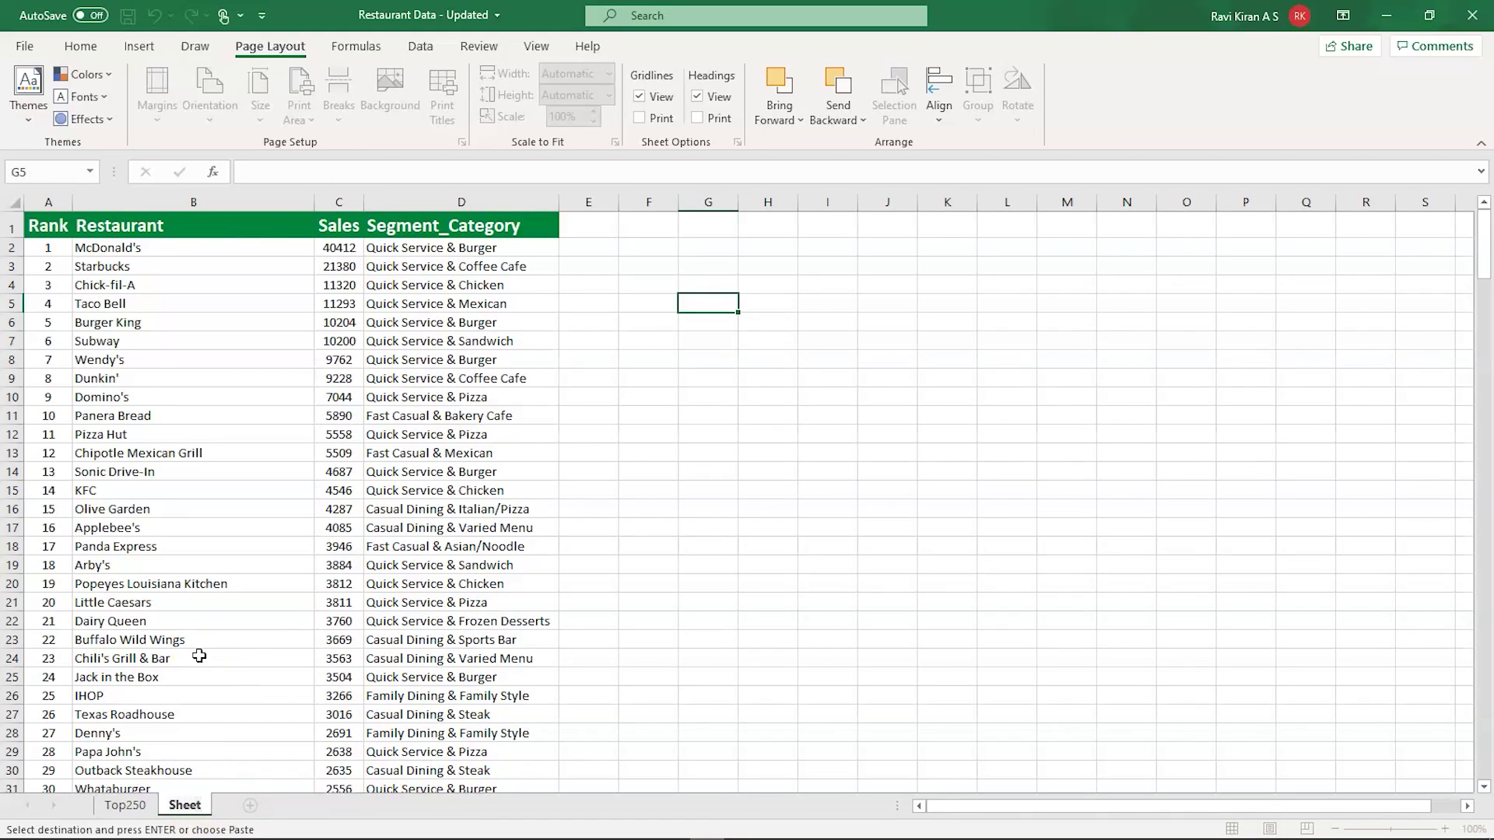
double_click(186, 804)
text(Restraunt sheet)
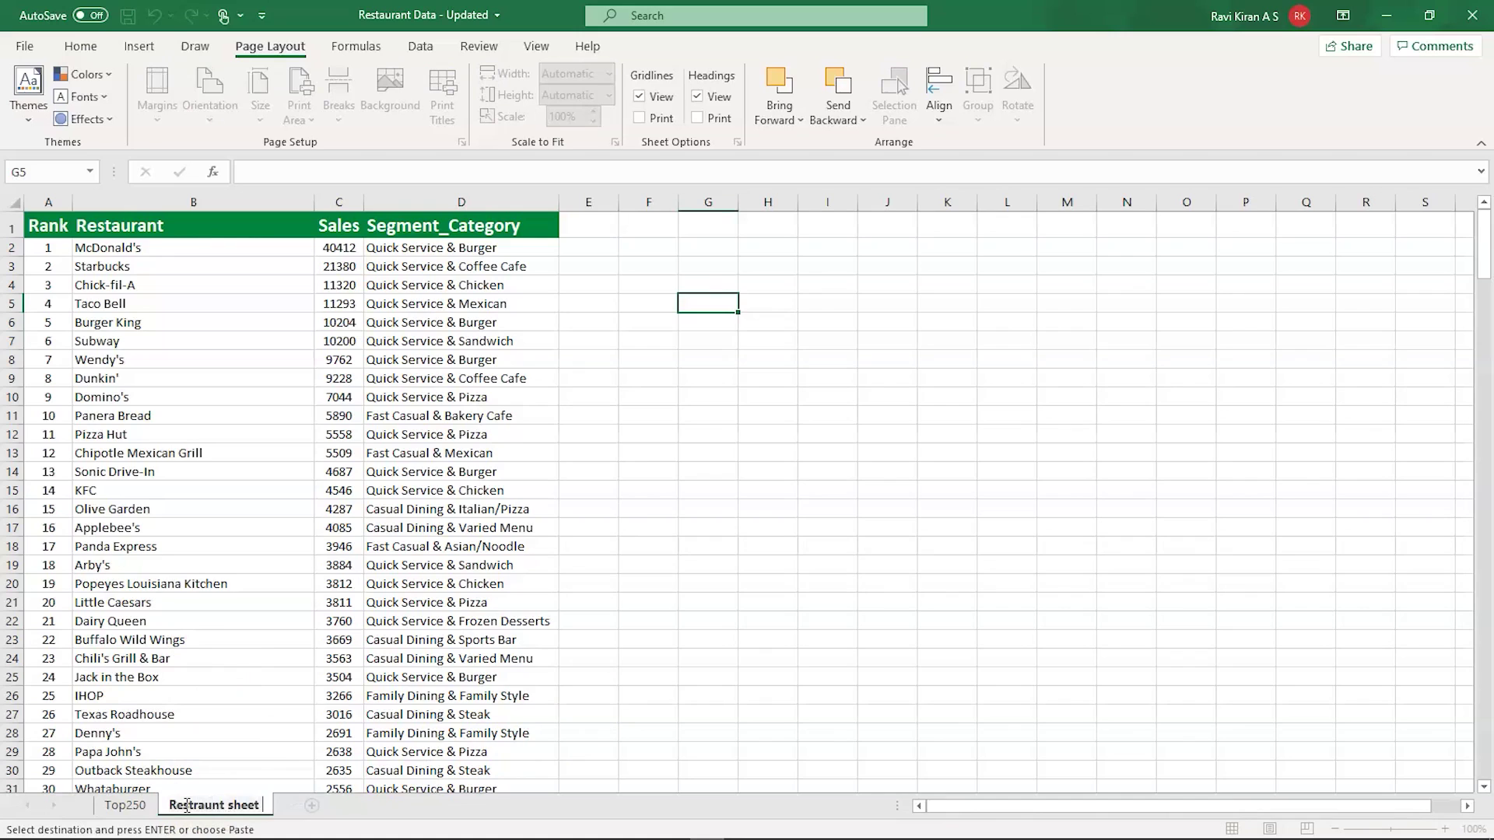
text( 2)
key(Return)
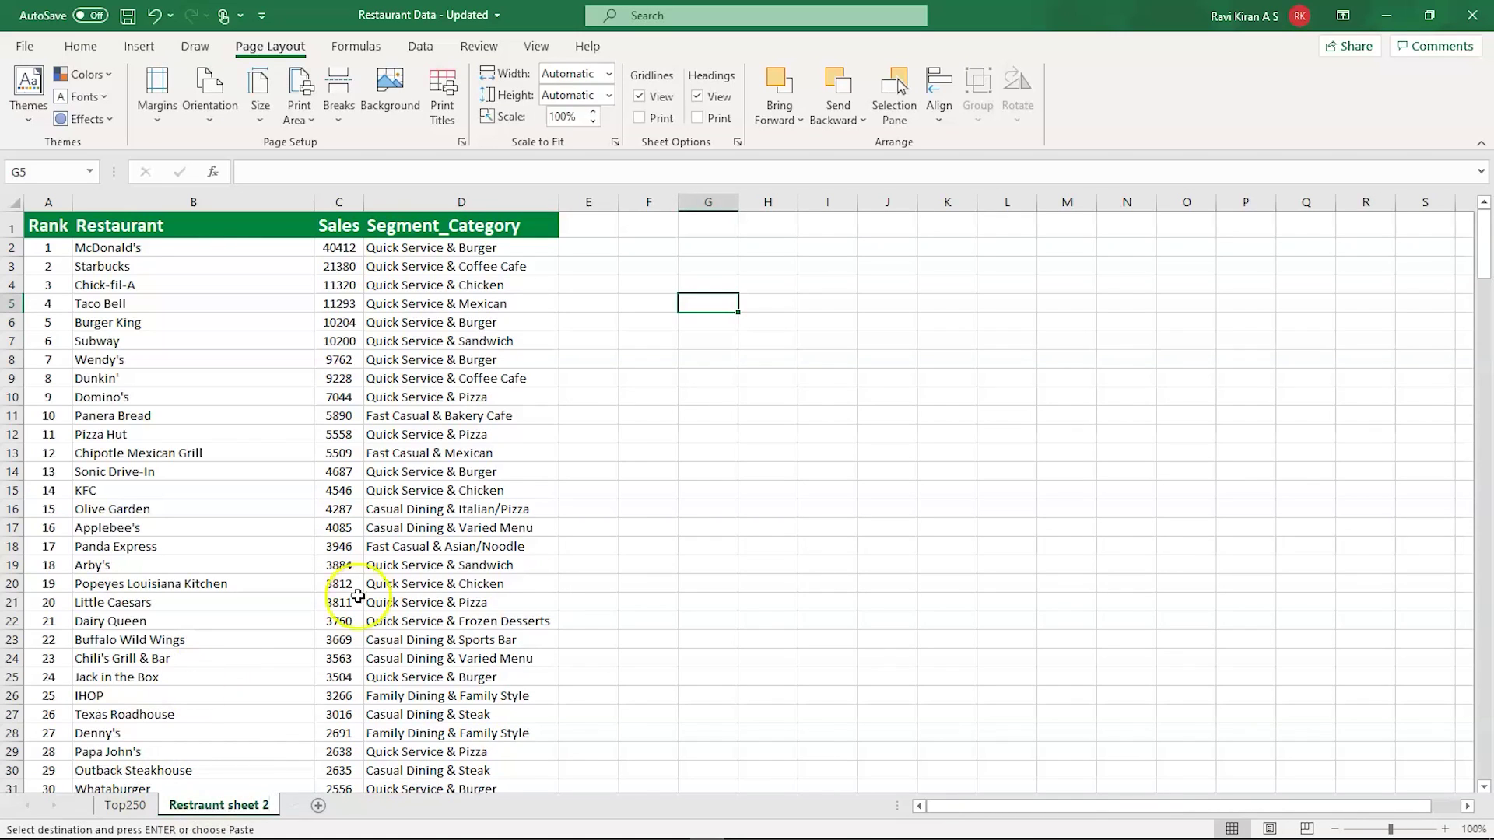
mouse_move(562, 836)
click(124, 805)
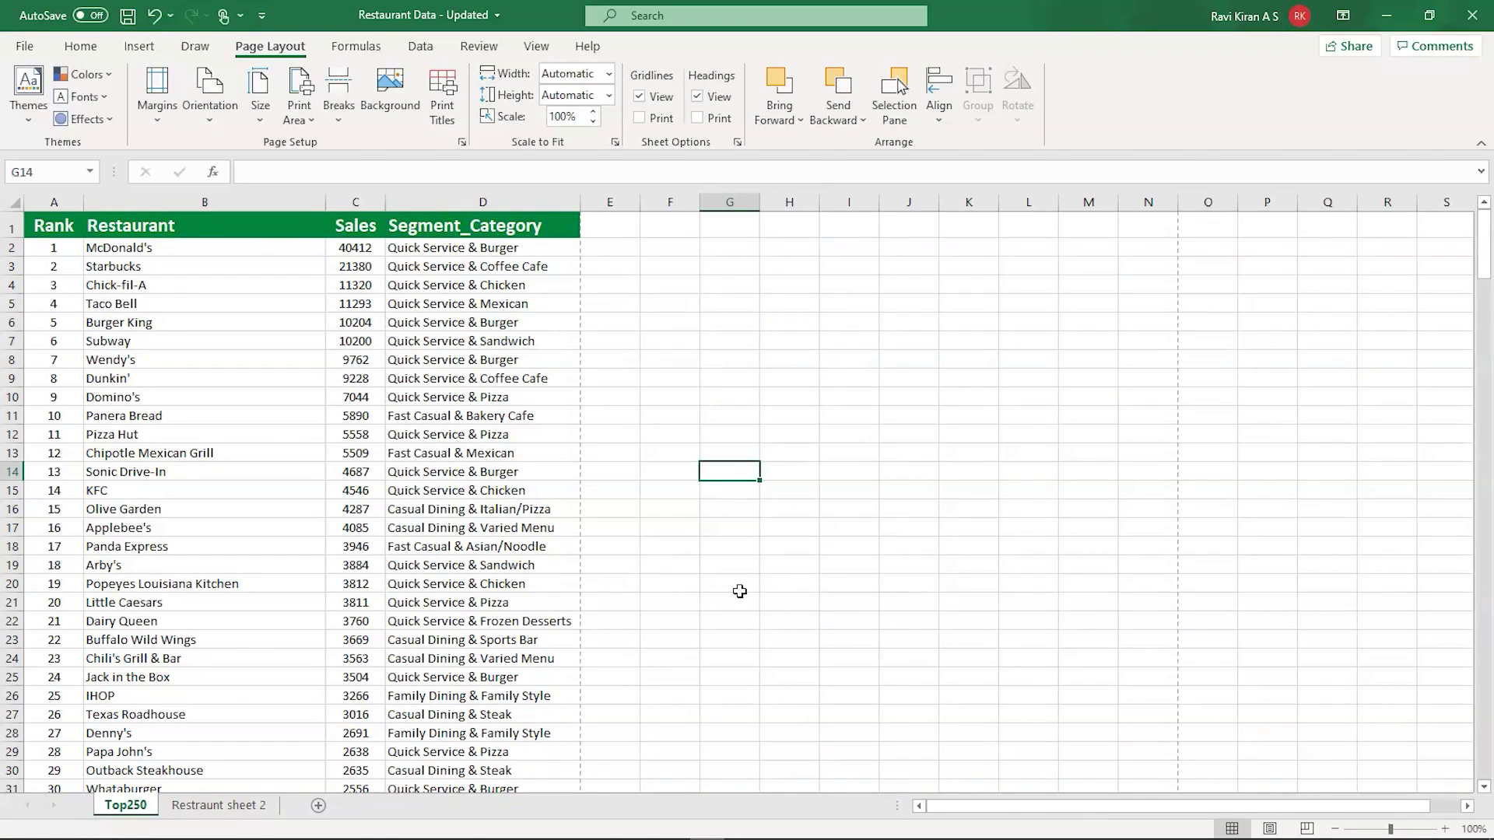
Preview the Top250 sheet's 6 pages, scroll to the break after rank 93, and preview again.
key(ctrl+p)
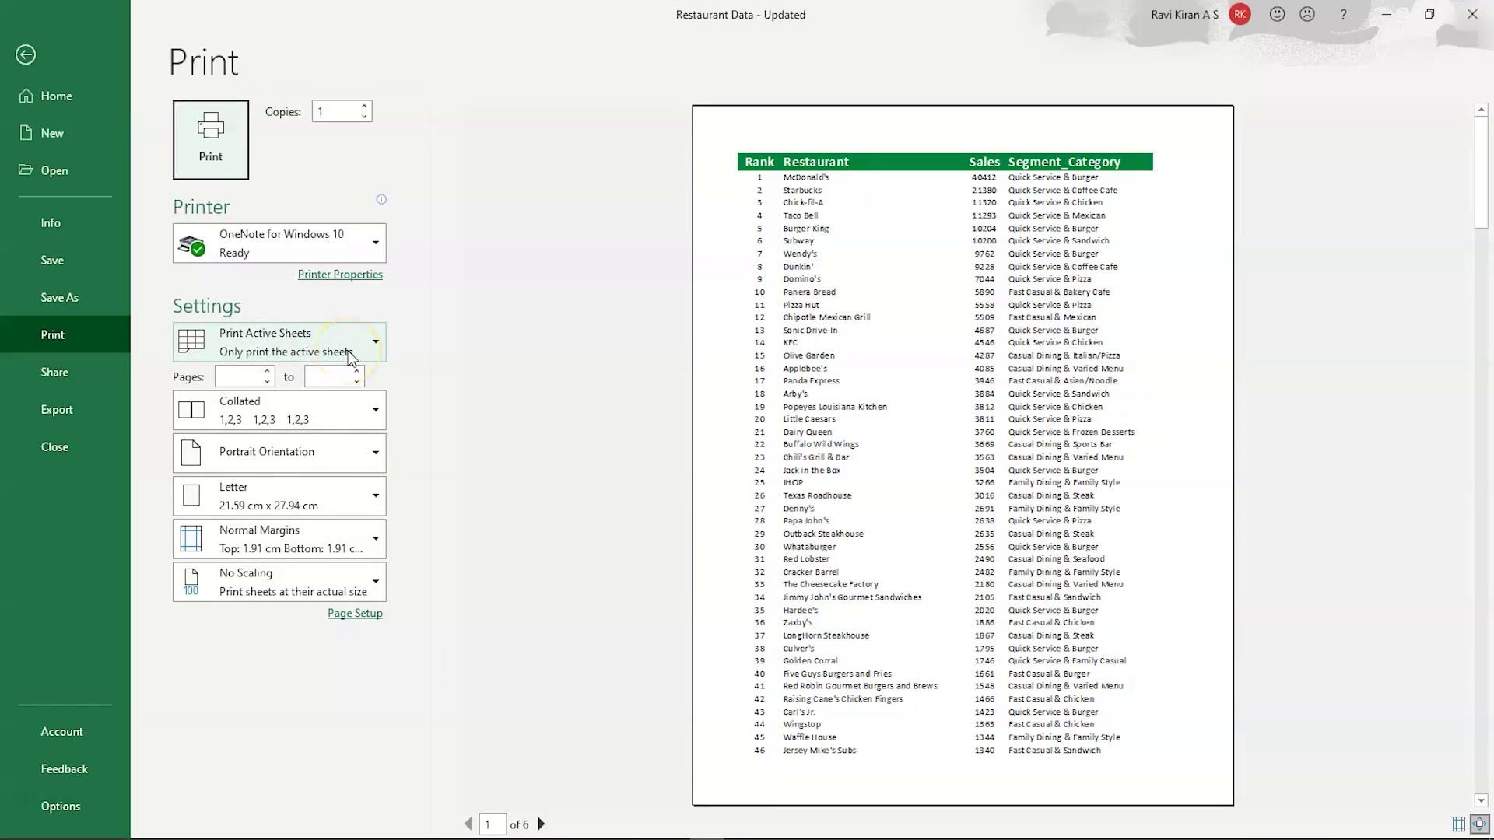
click(22, 66)
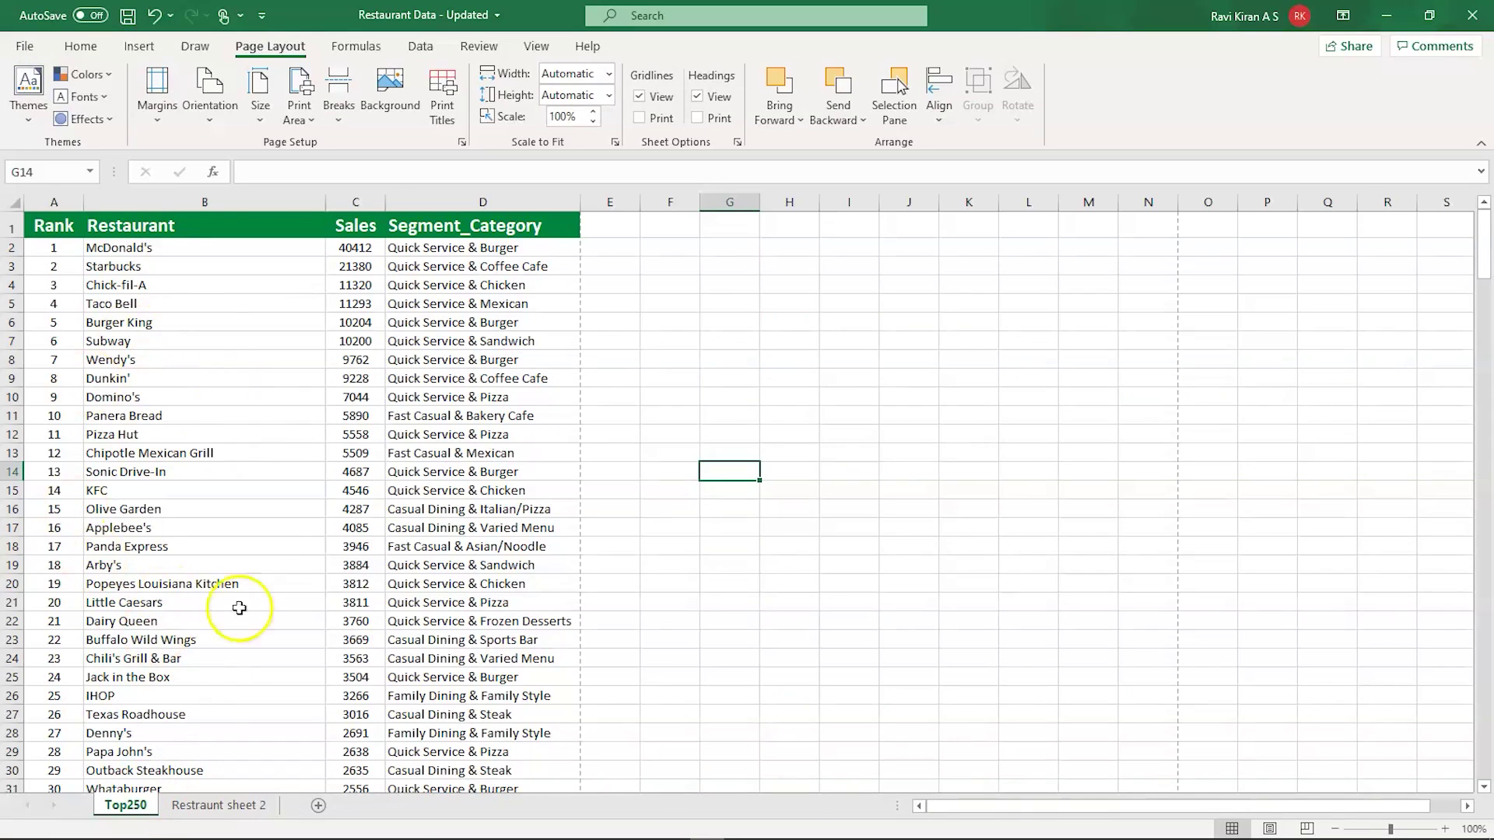
scroll(301, 491, down, 3)
scroll(301, 493, down, 14)
scroll(301, 493, down, 9)
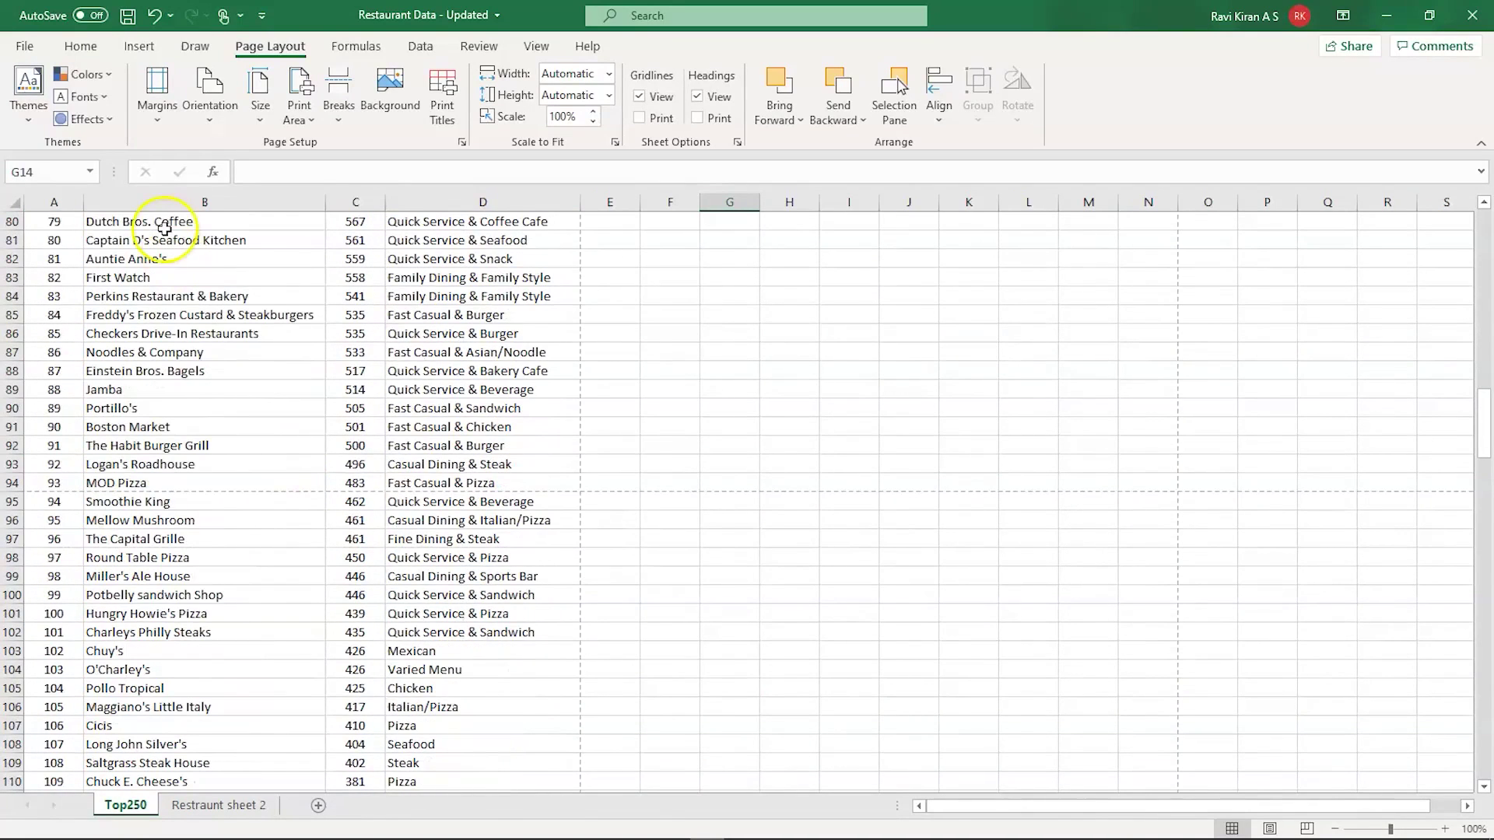
key(ctrl+p)
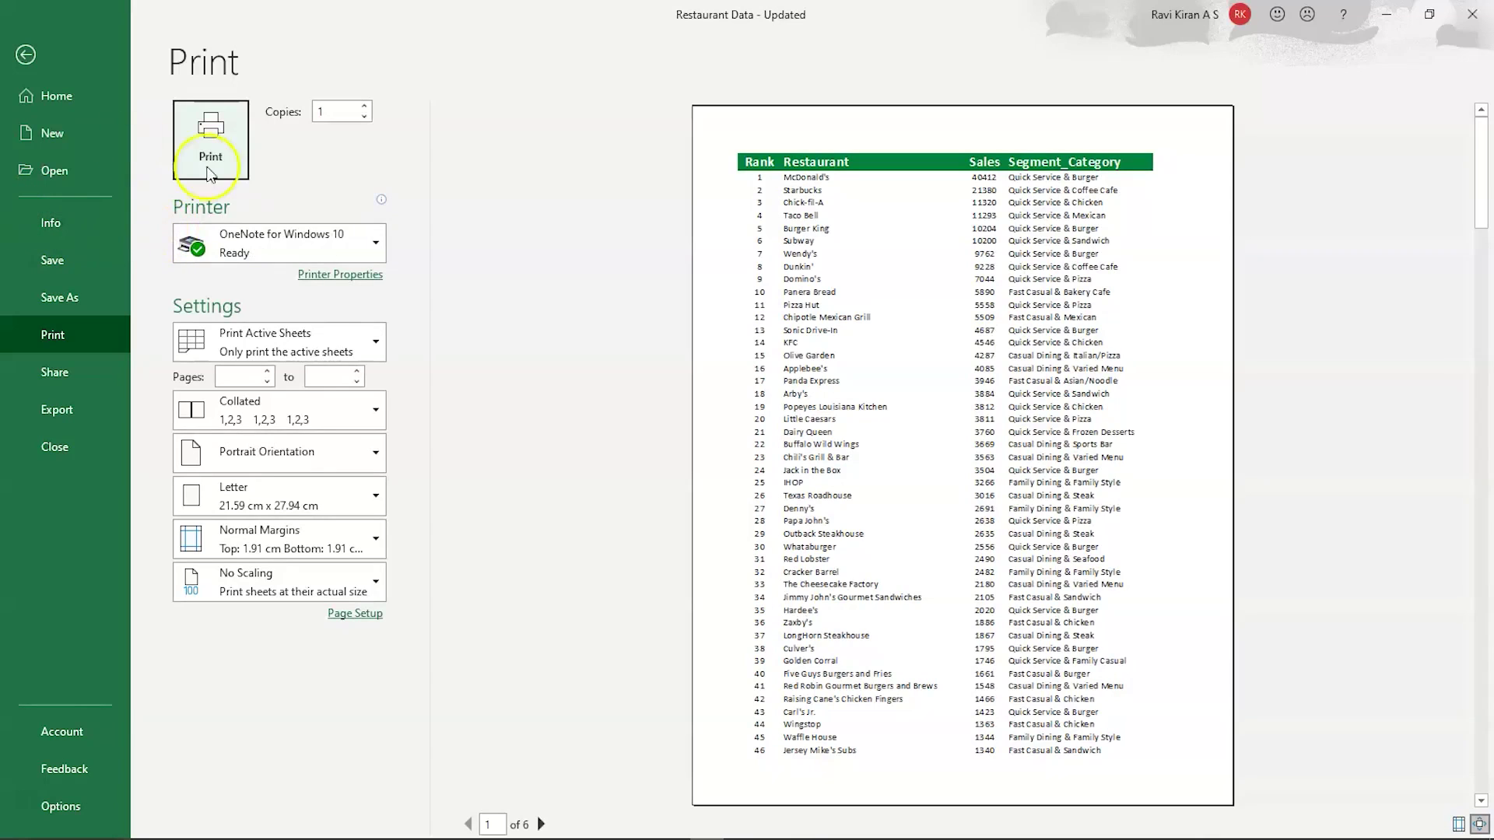
Switch printing to Print Entire Workbook (12 pages) and return to the Top250 worksheet.
click(367, 339)
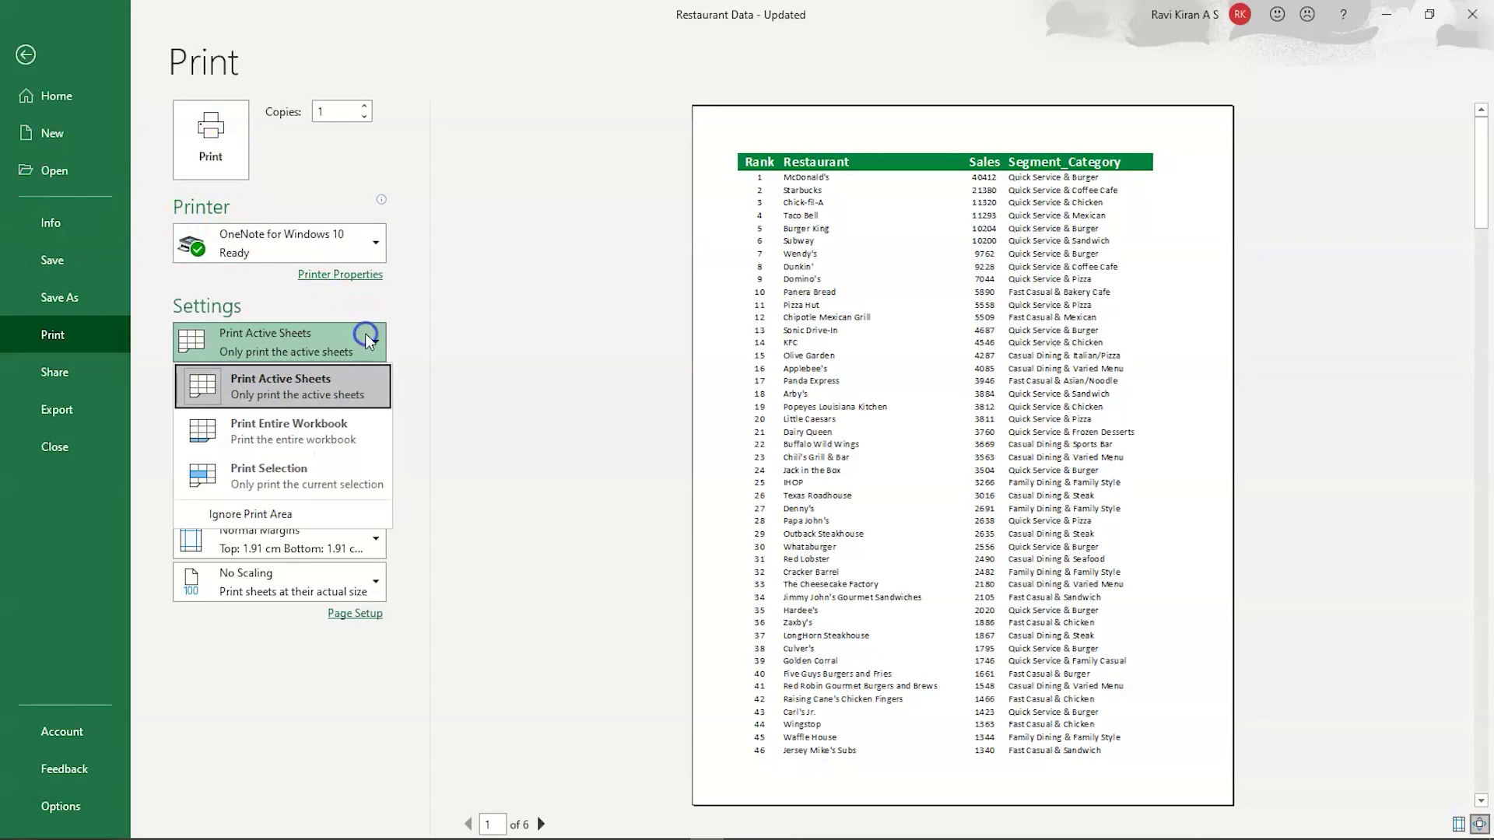
click(335, 423)
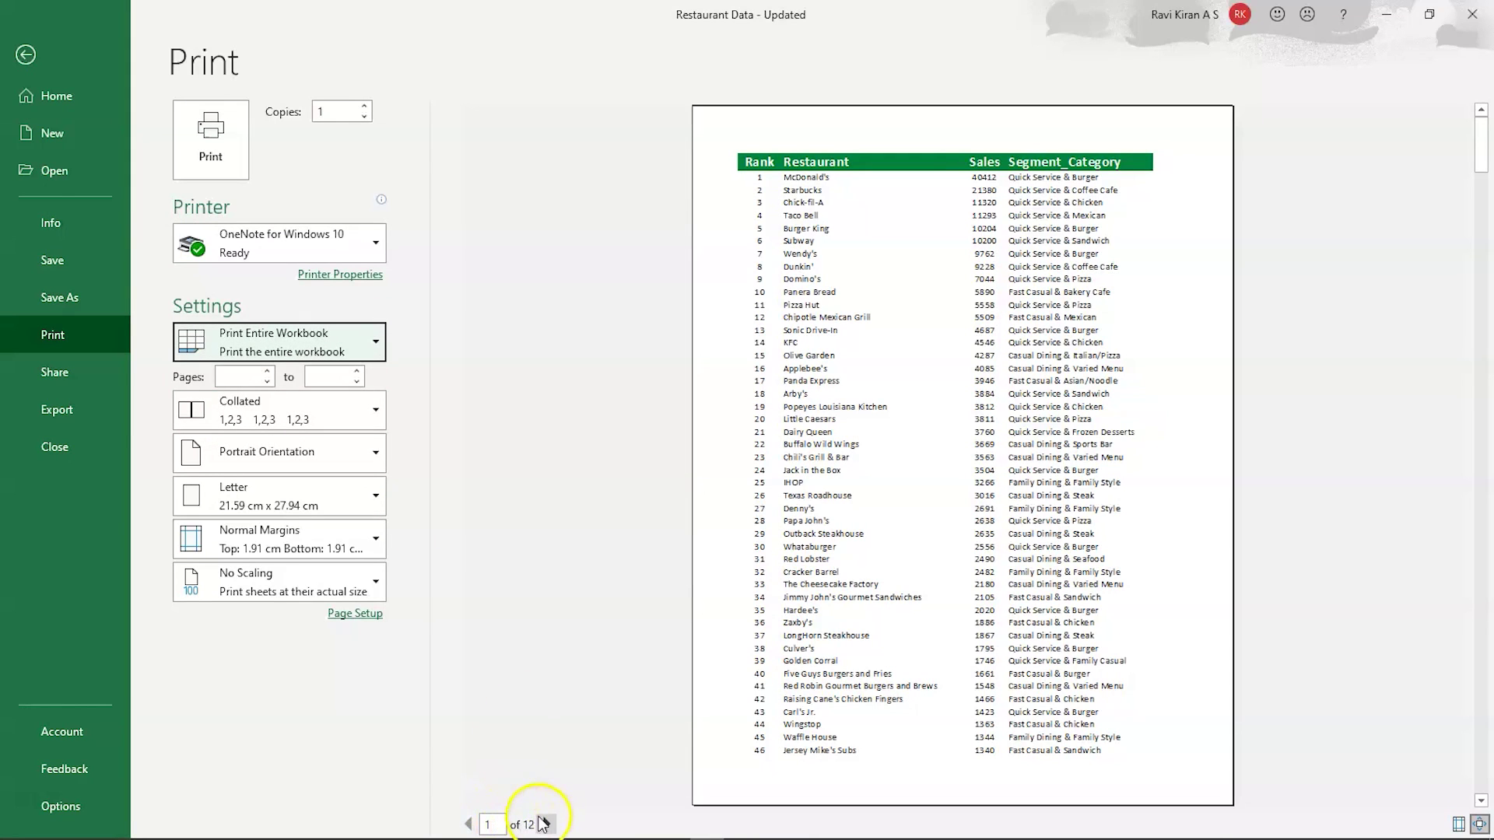
click(26, 56)
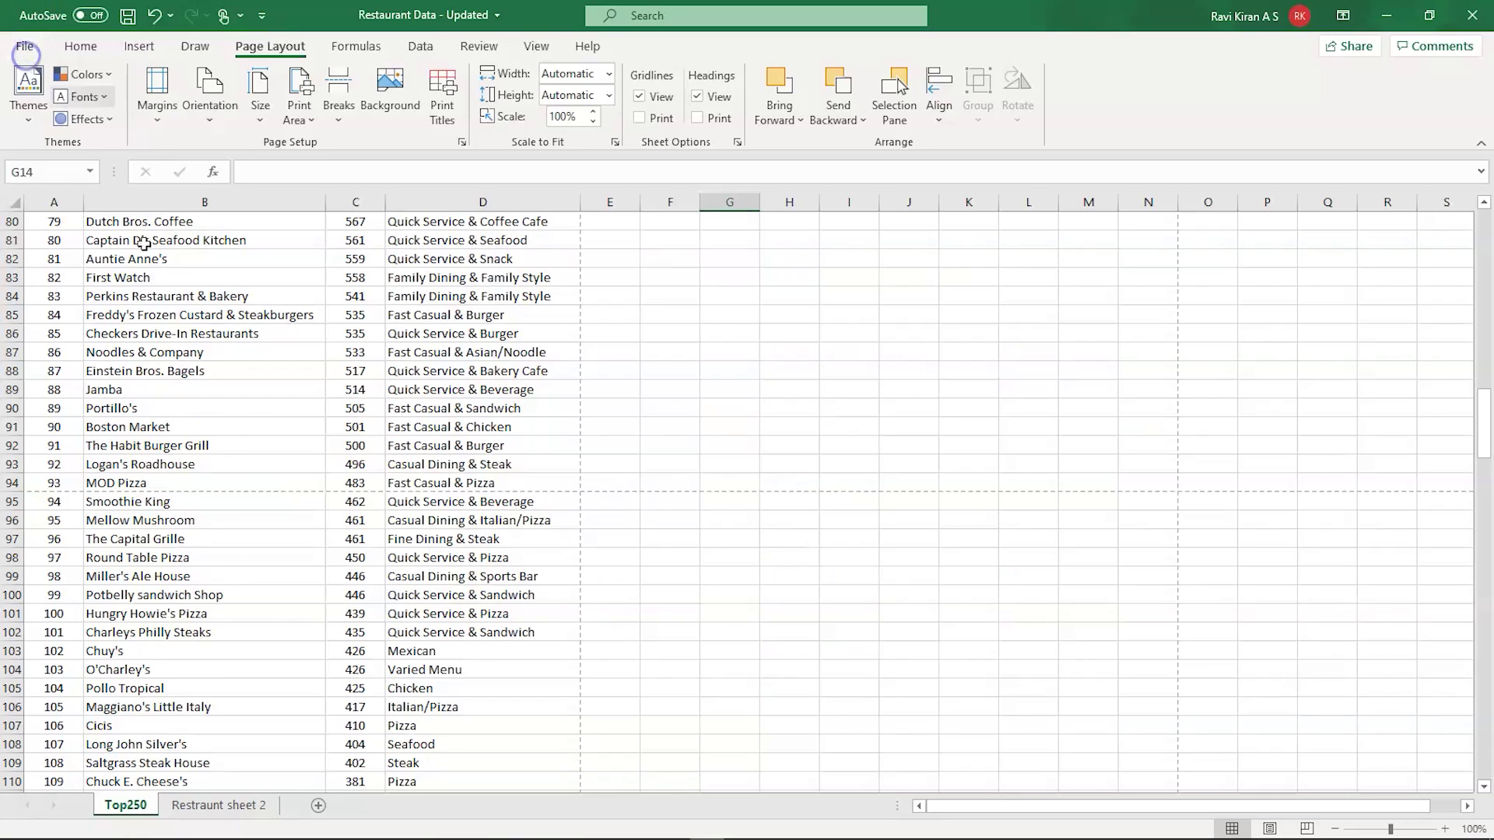
click(121, 806)
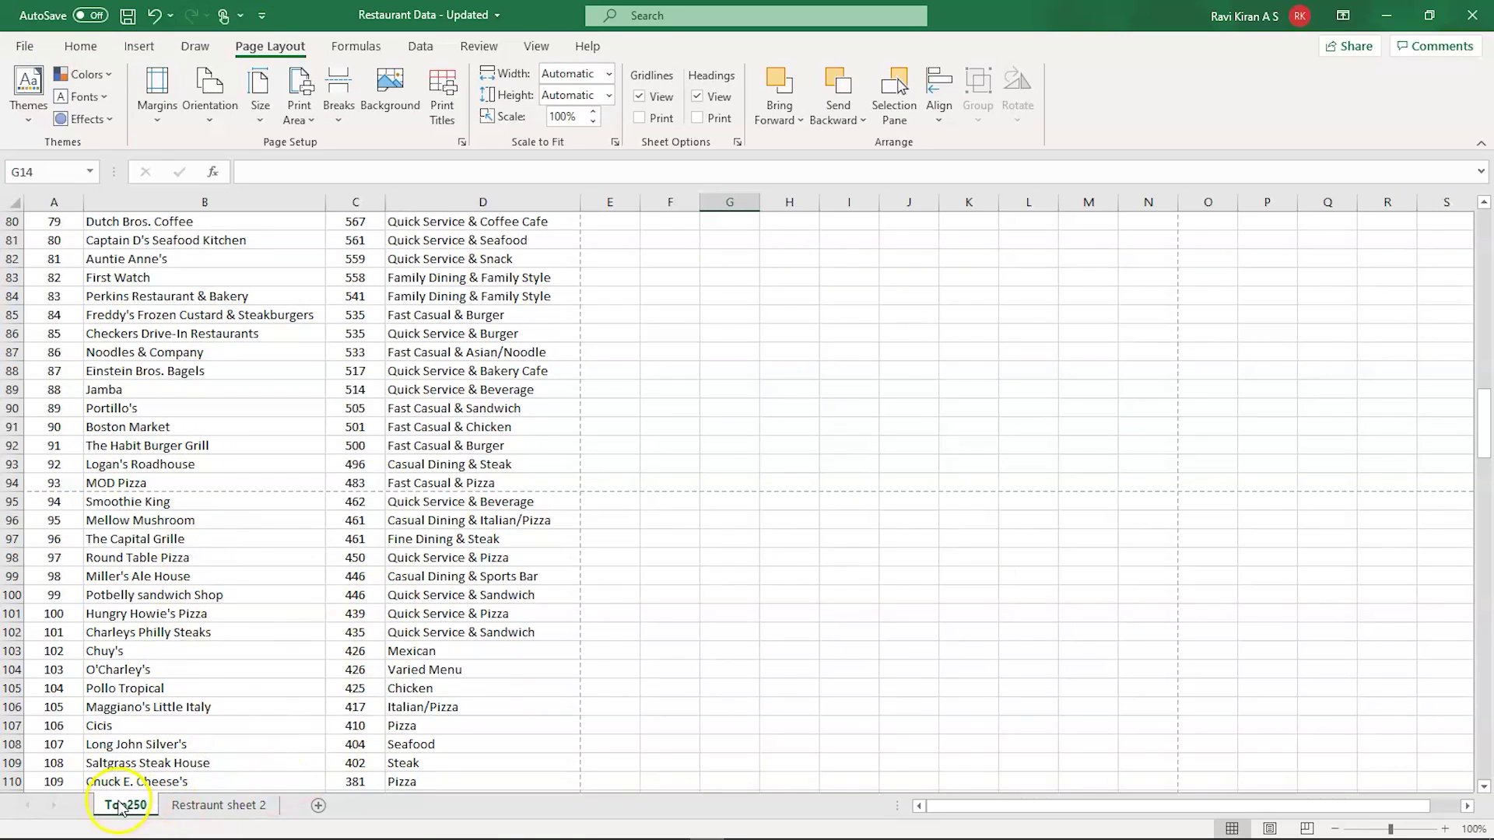
Flip between the Restraunt sheet 2 and Top250 tabs, then preview the workbook's 12 pages.
click(184, 807)
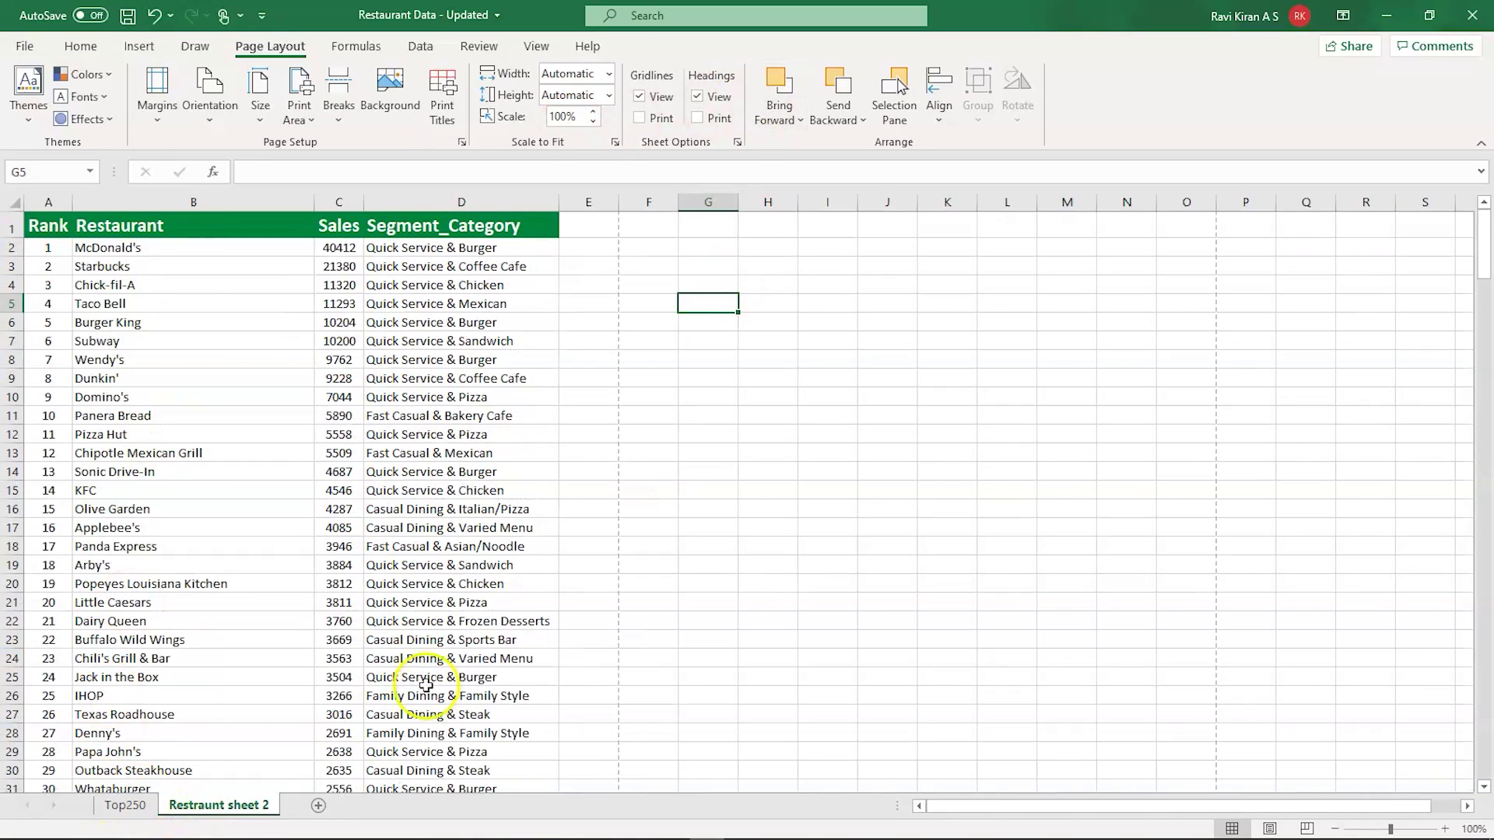
click(119, 806)
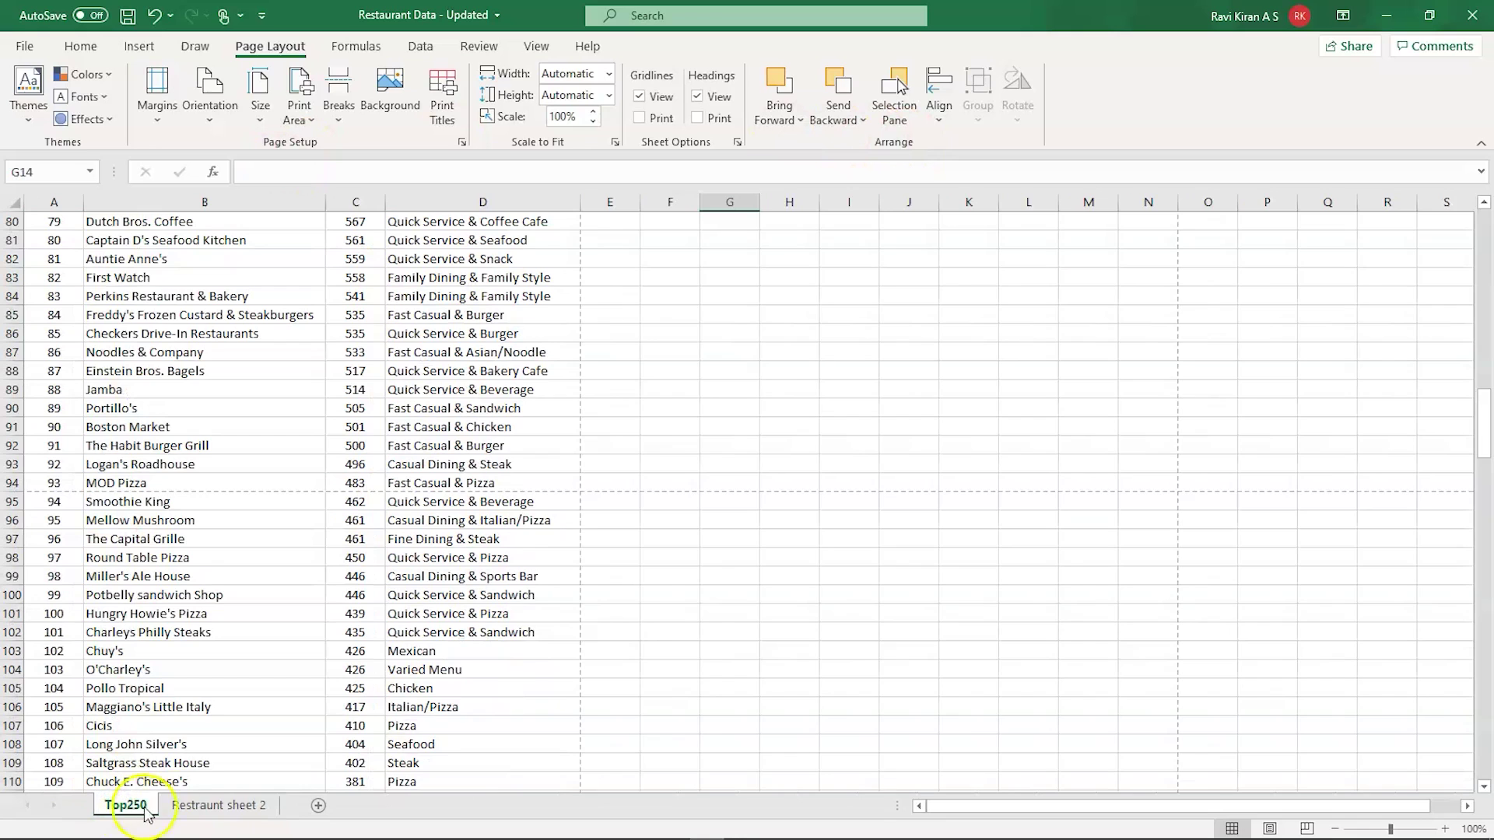
click(188, 808)
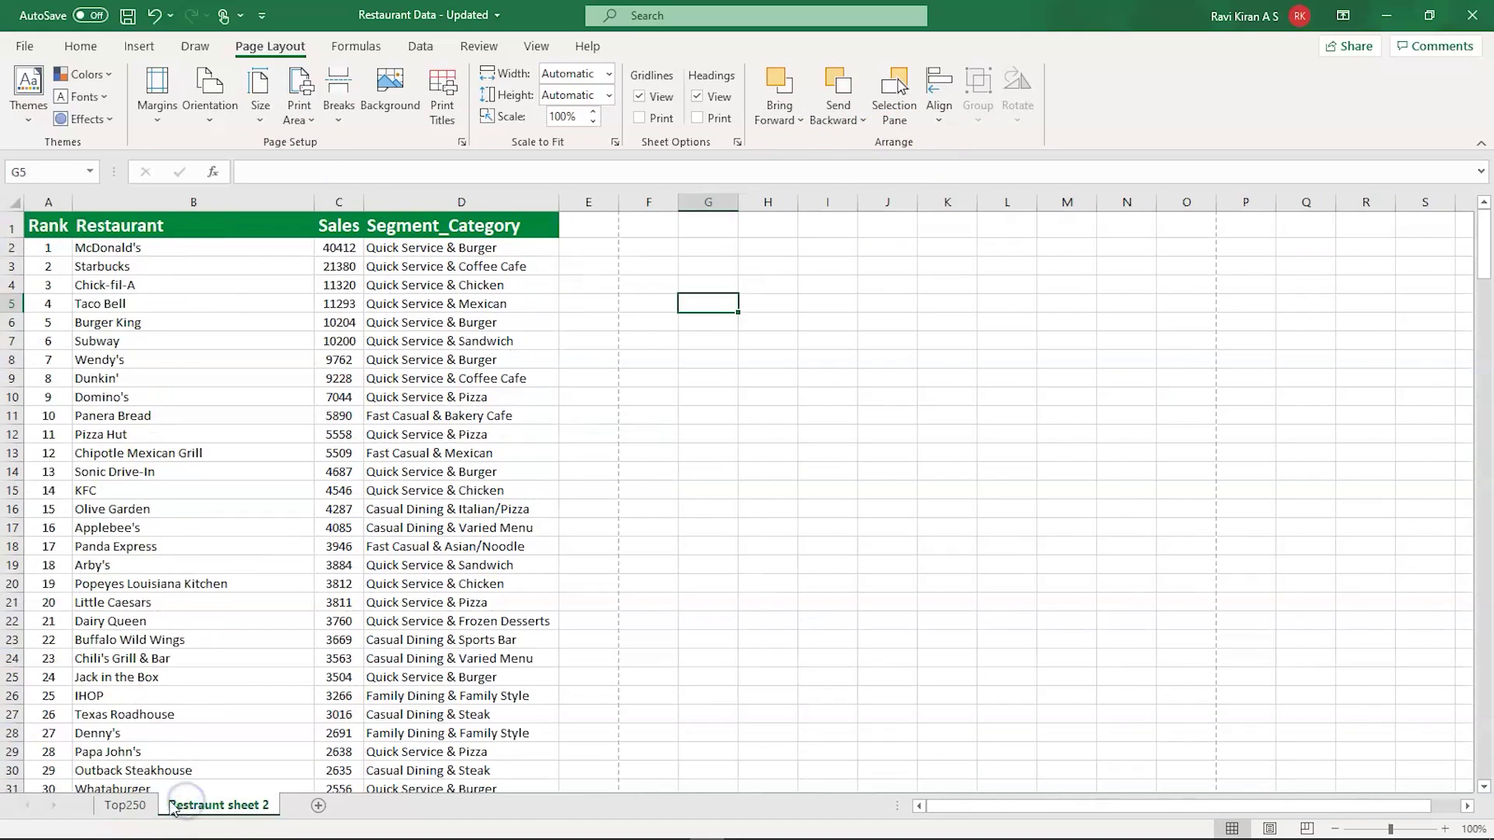
key(ctrl+Page_Up)
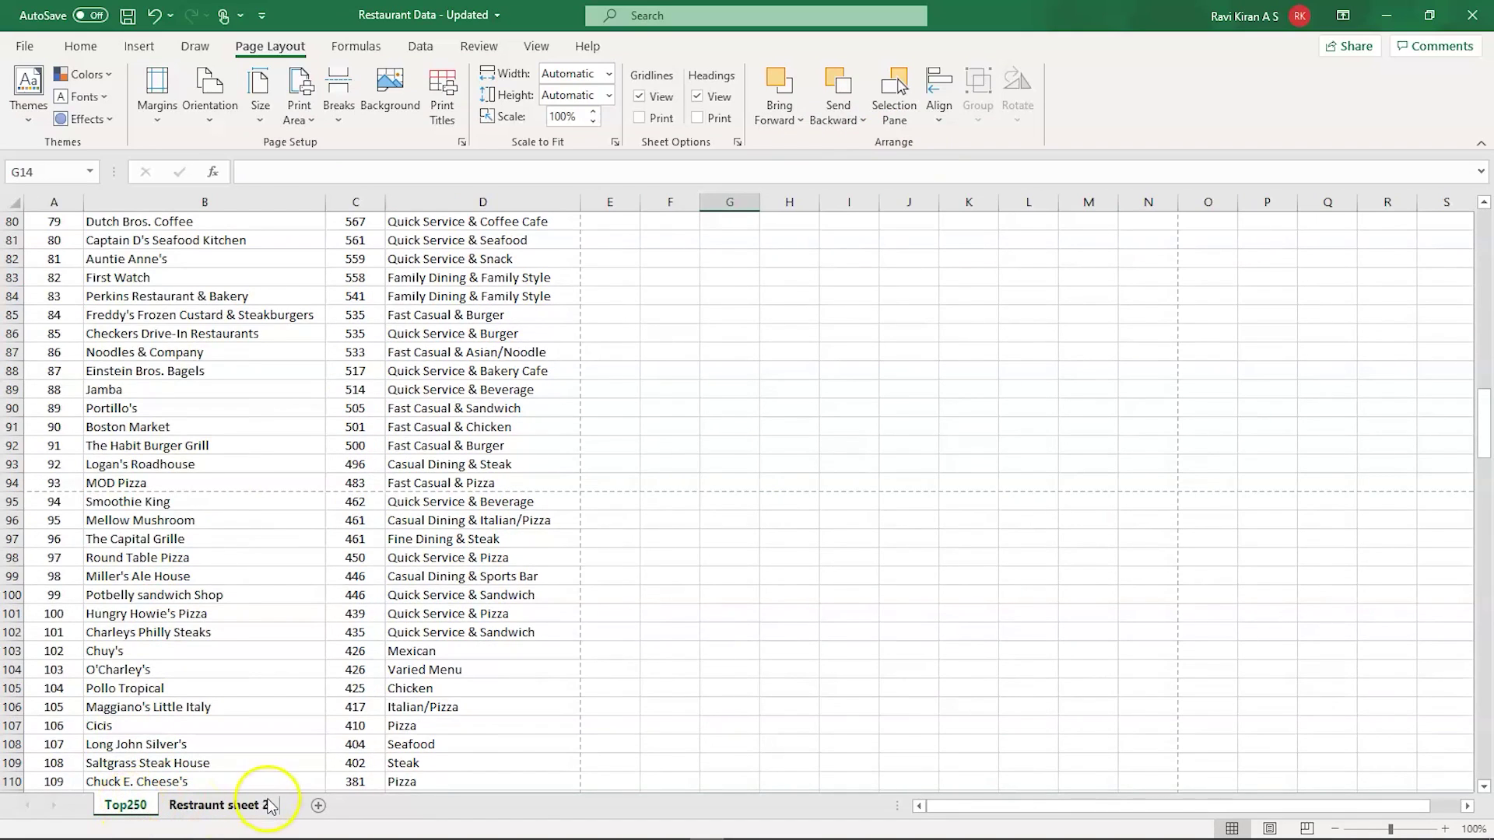
key(ctrl+p)
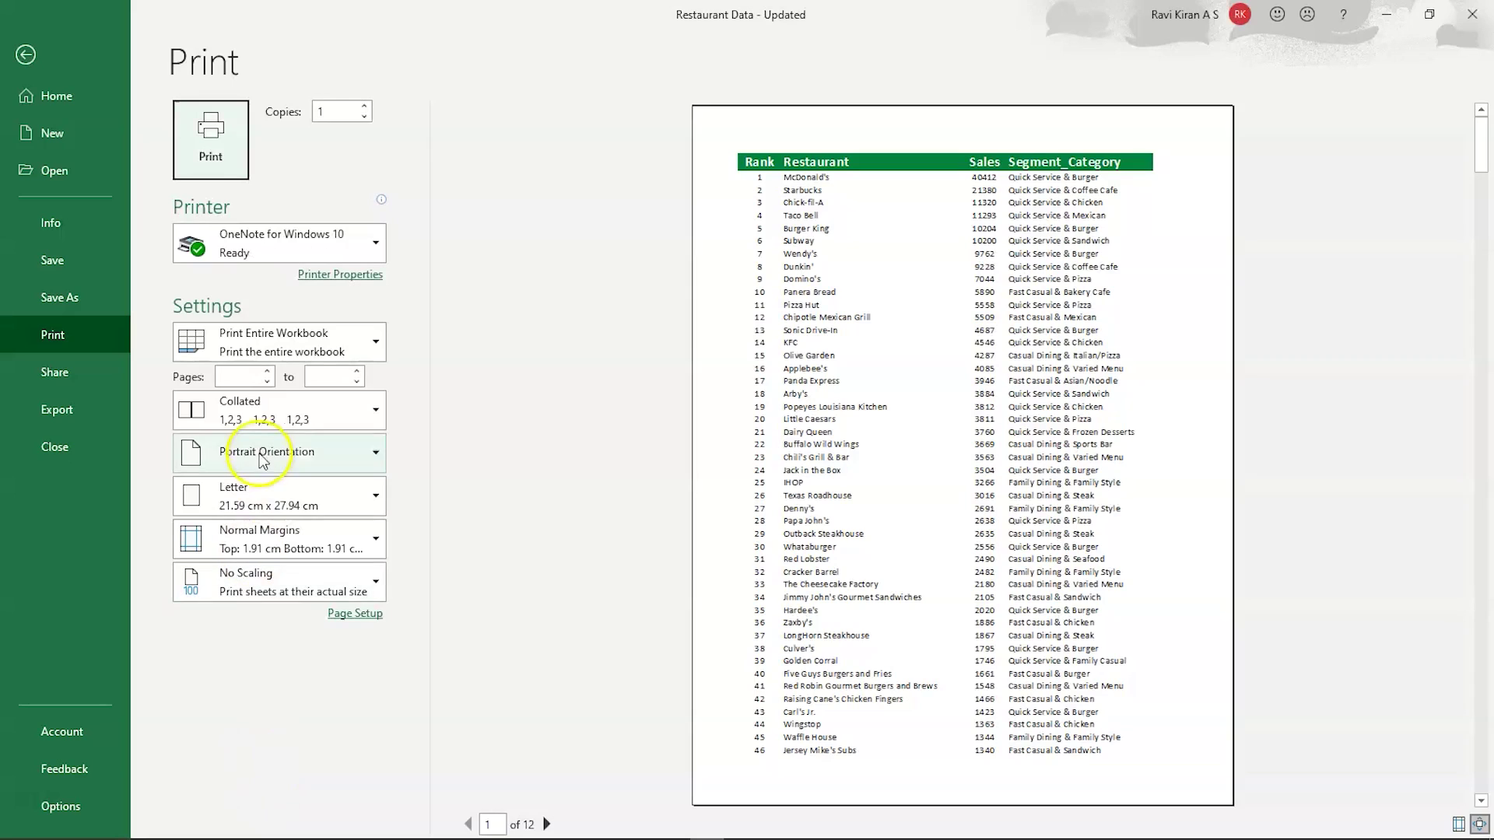
Change the print range to Print Selection, leaving a single blank preview page.
click(307, 342)
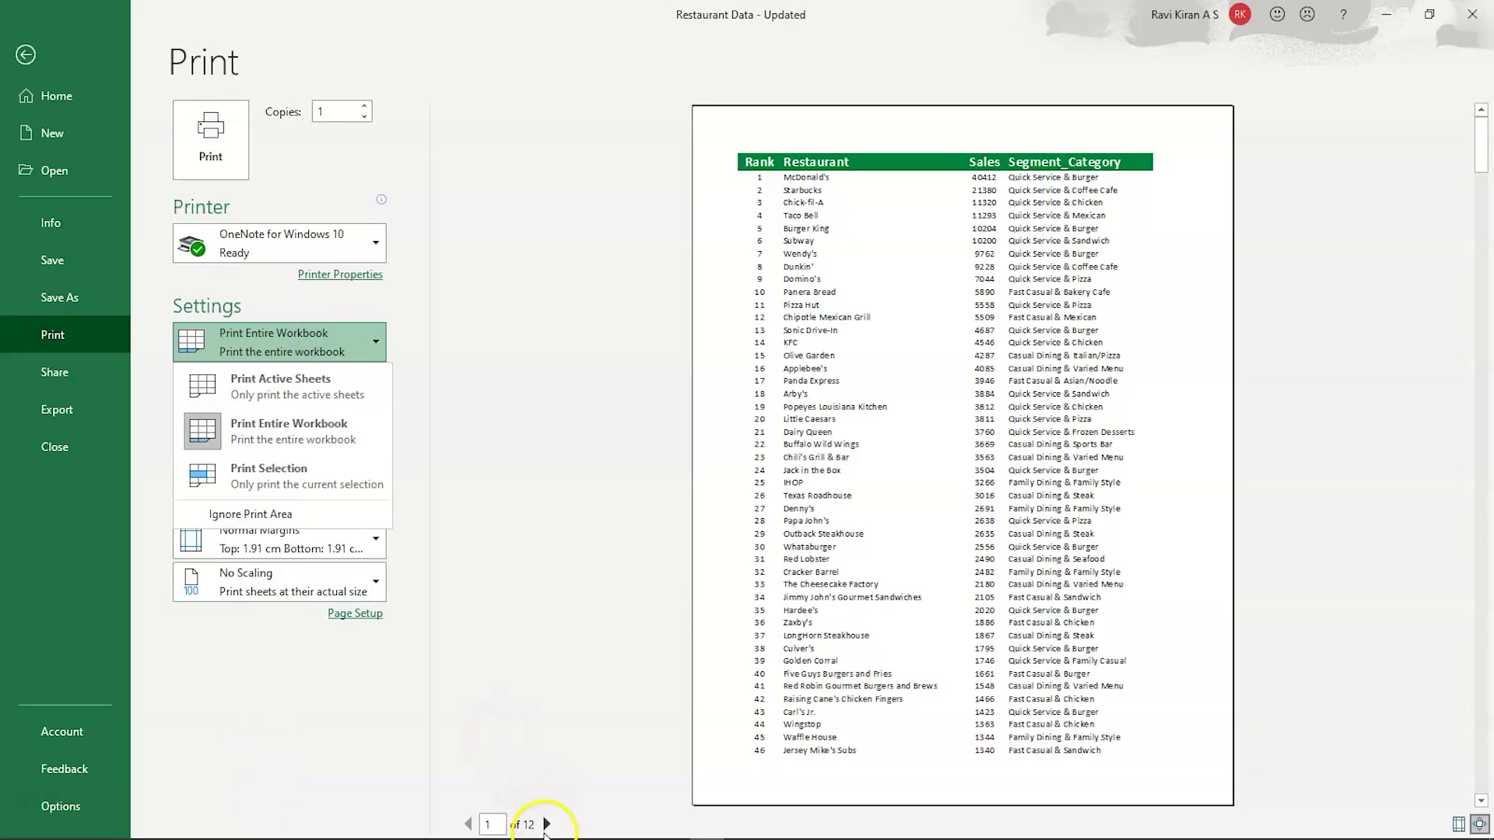
click(375, 344)
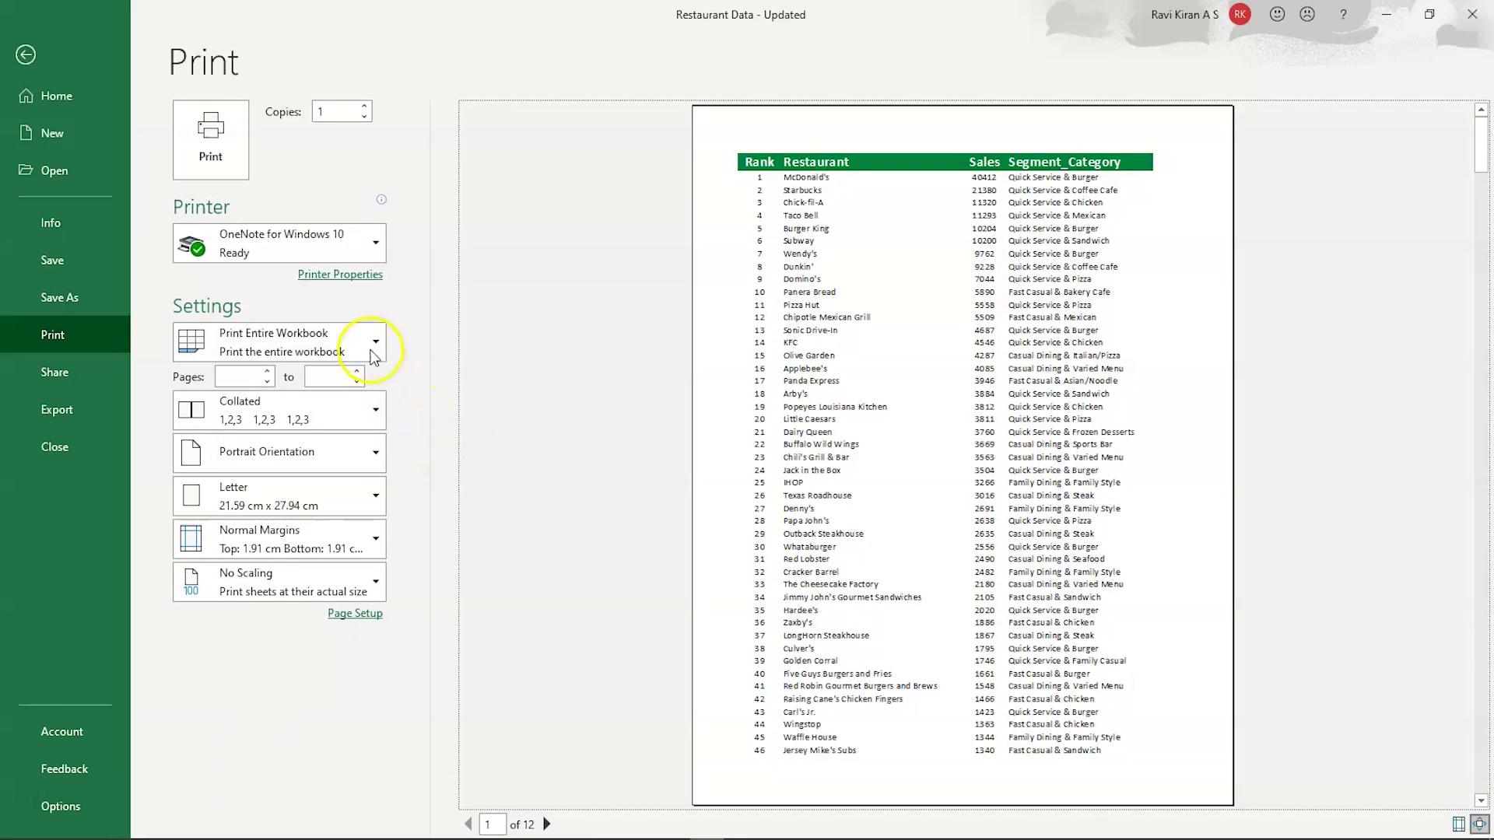
click(370, 344)
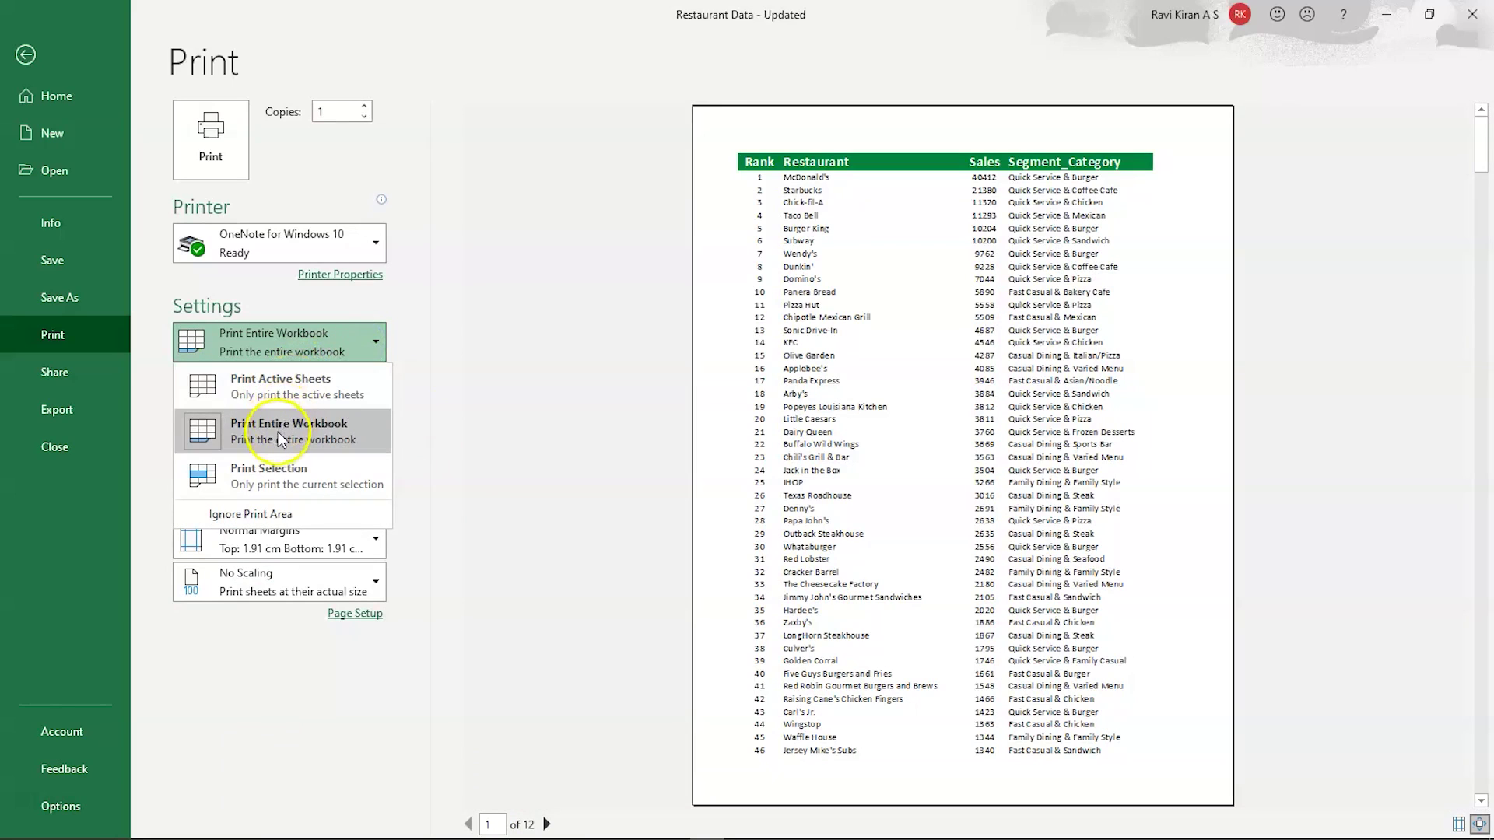
click(279, 486)
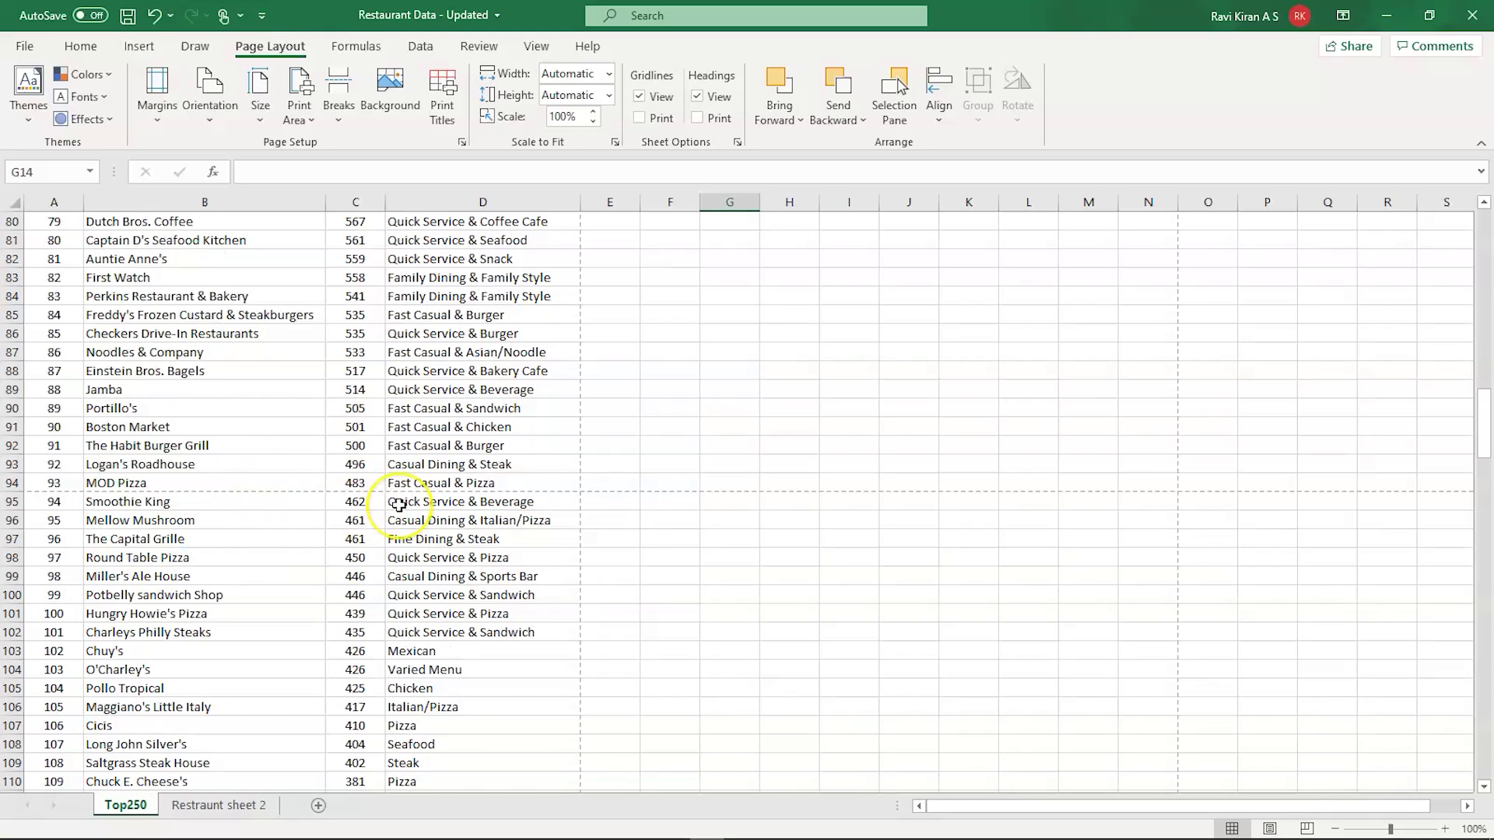
scroll(398, 505, up, 20)
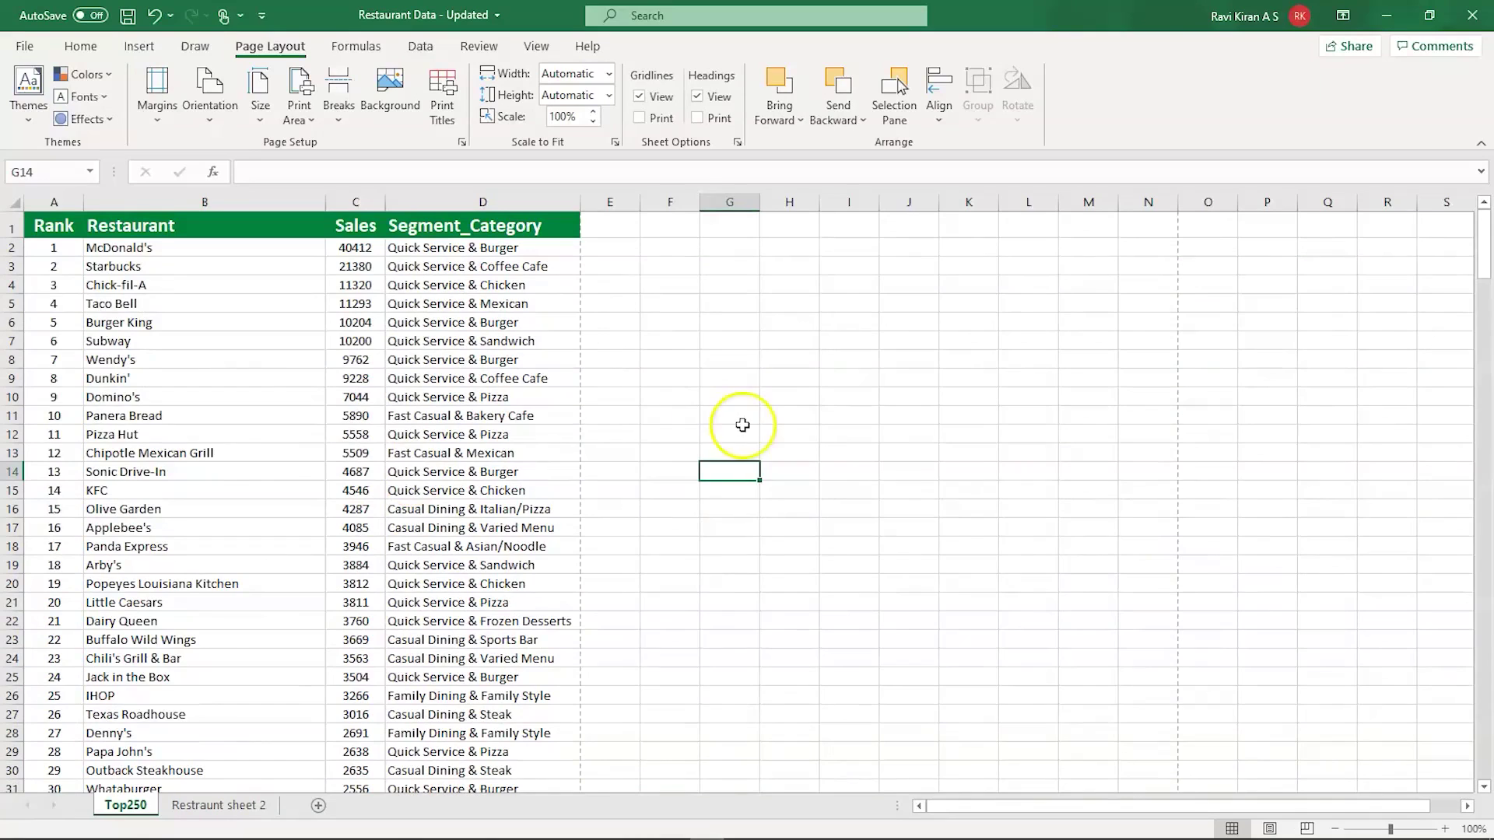
Select the table block from A1 to E12.
click(648, 467)
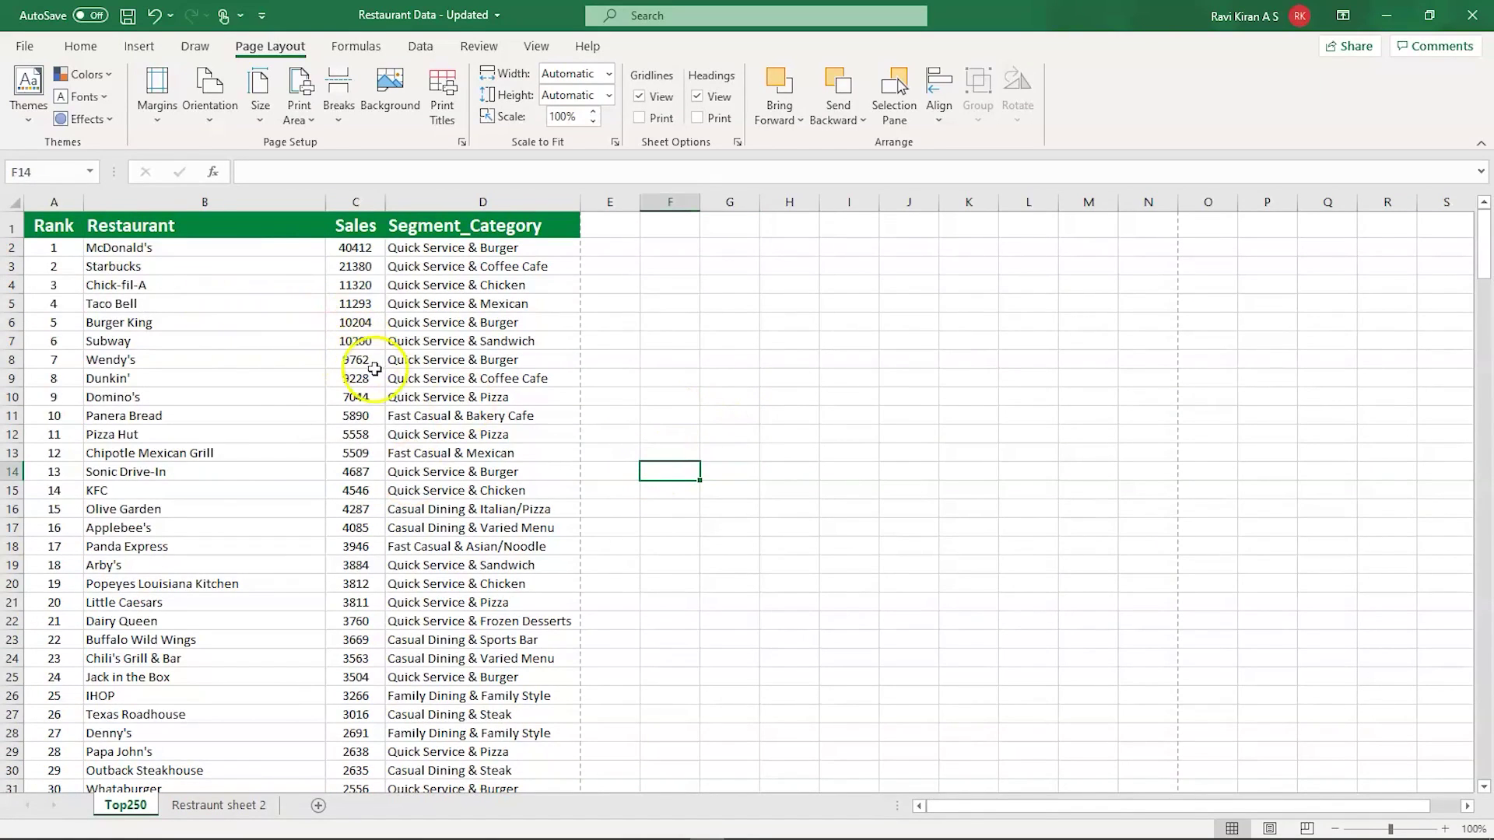
click(574, 416)
drag(386, 415, 427, 417)
click(647, 431)
drag(627, 432, 8, 226)
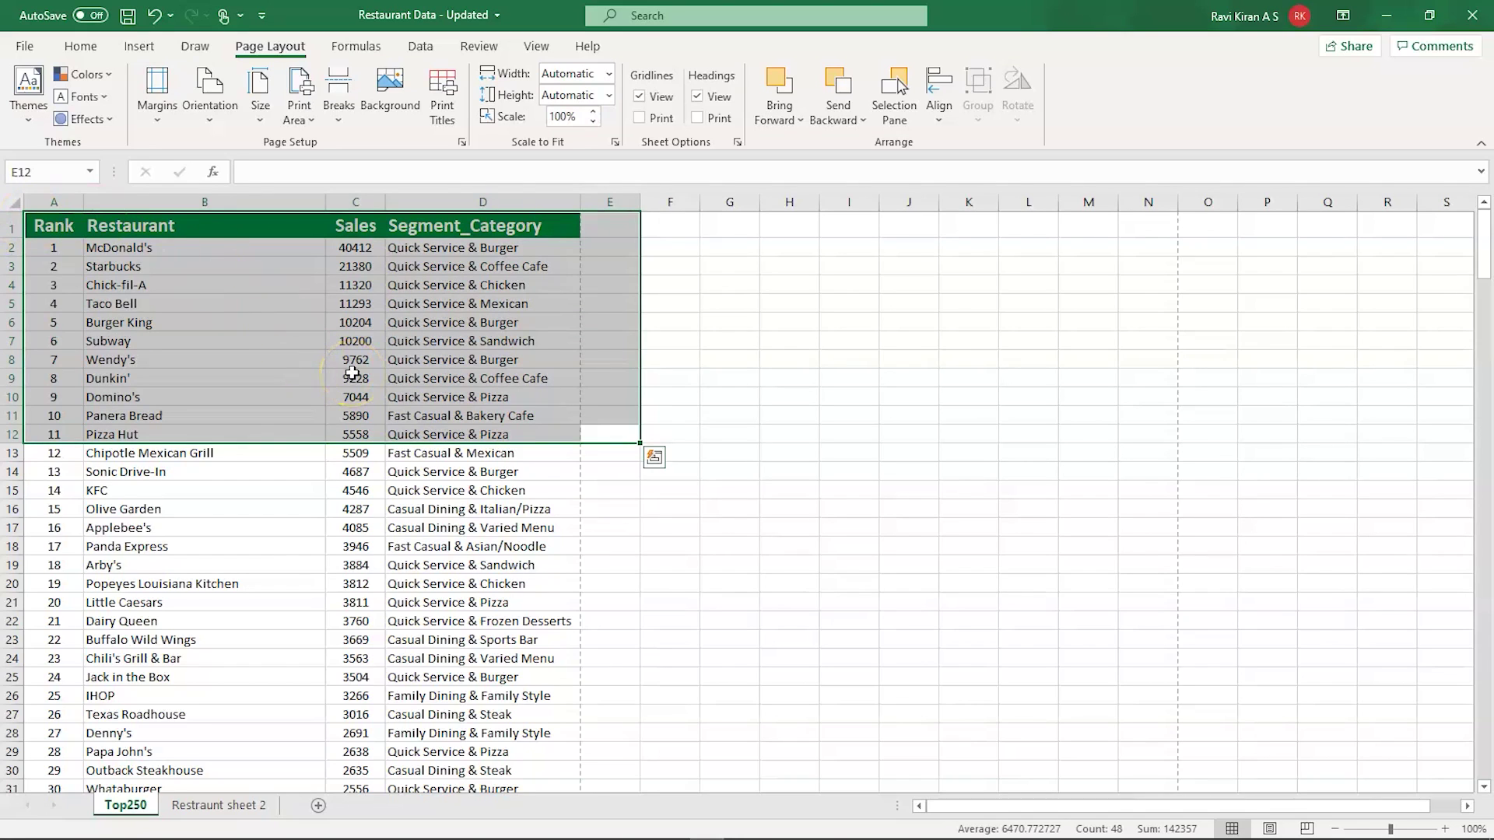
Preview the selection as page 1 of 2 under Print Selection, then deselect by picking F10.
key(ctrl+p)
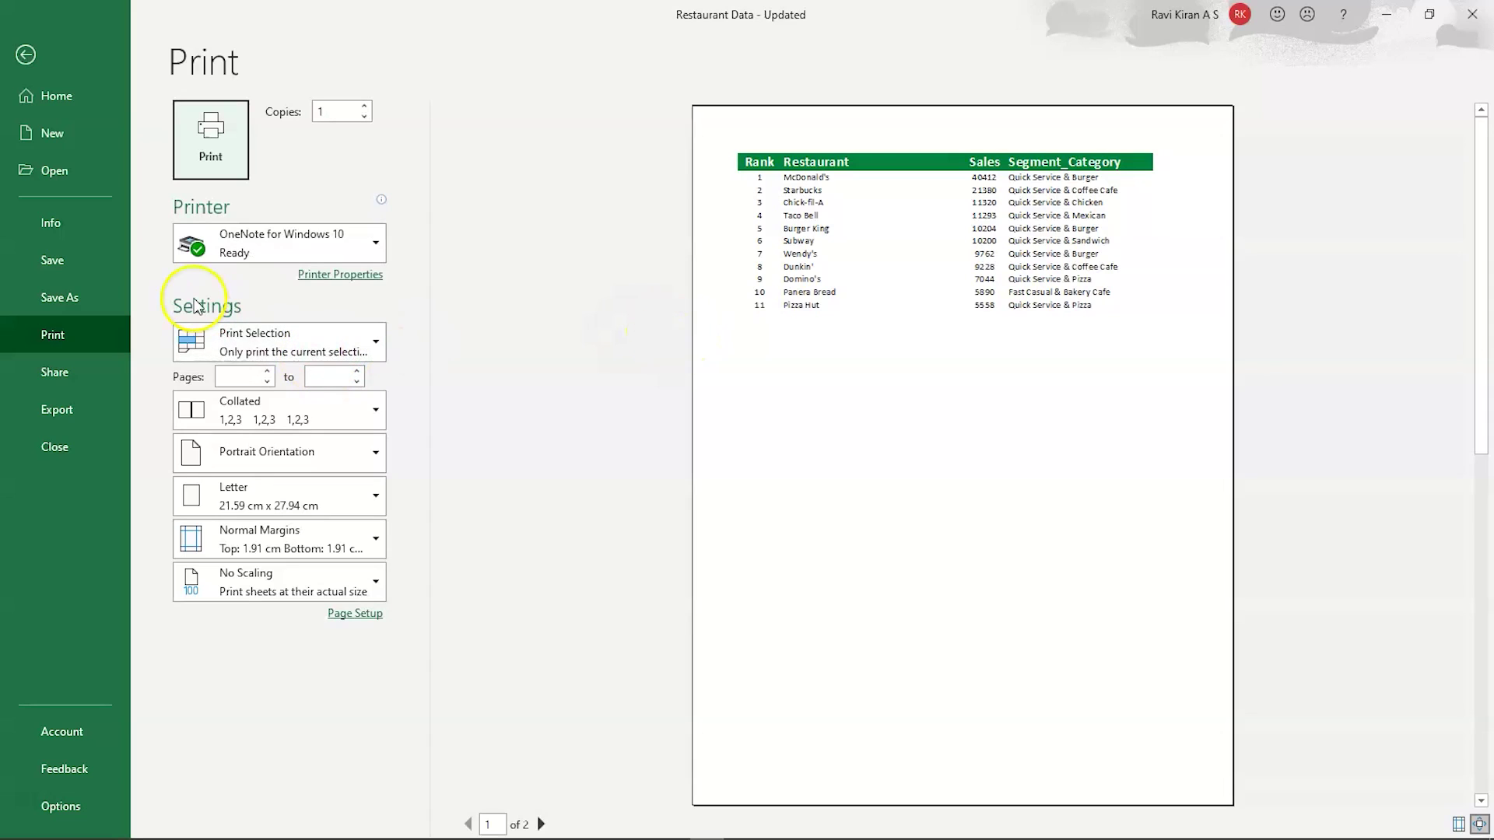
click(274, 351)
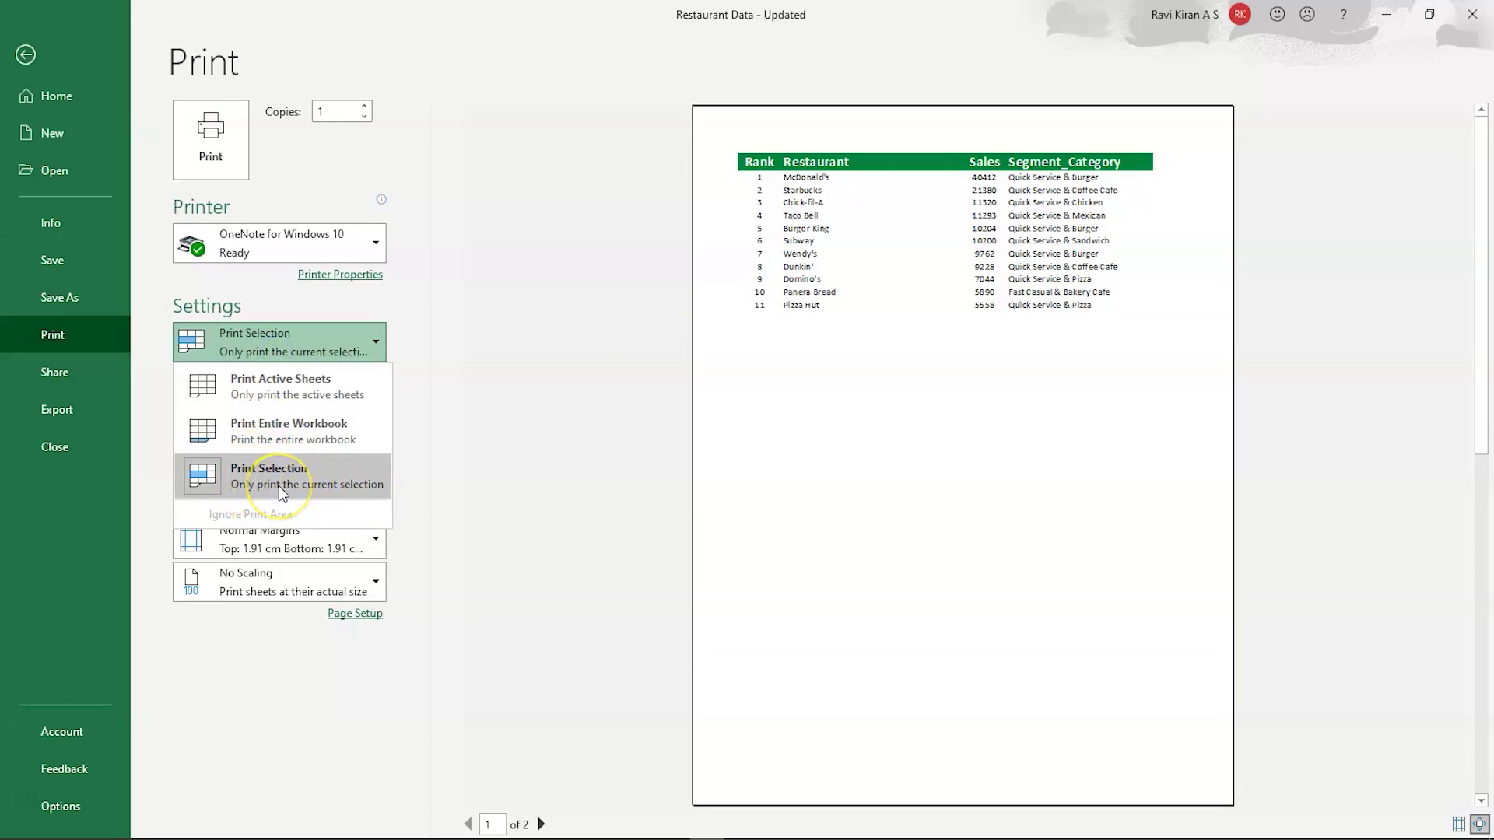
key(Up)
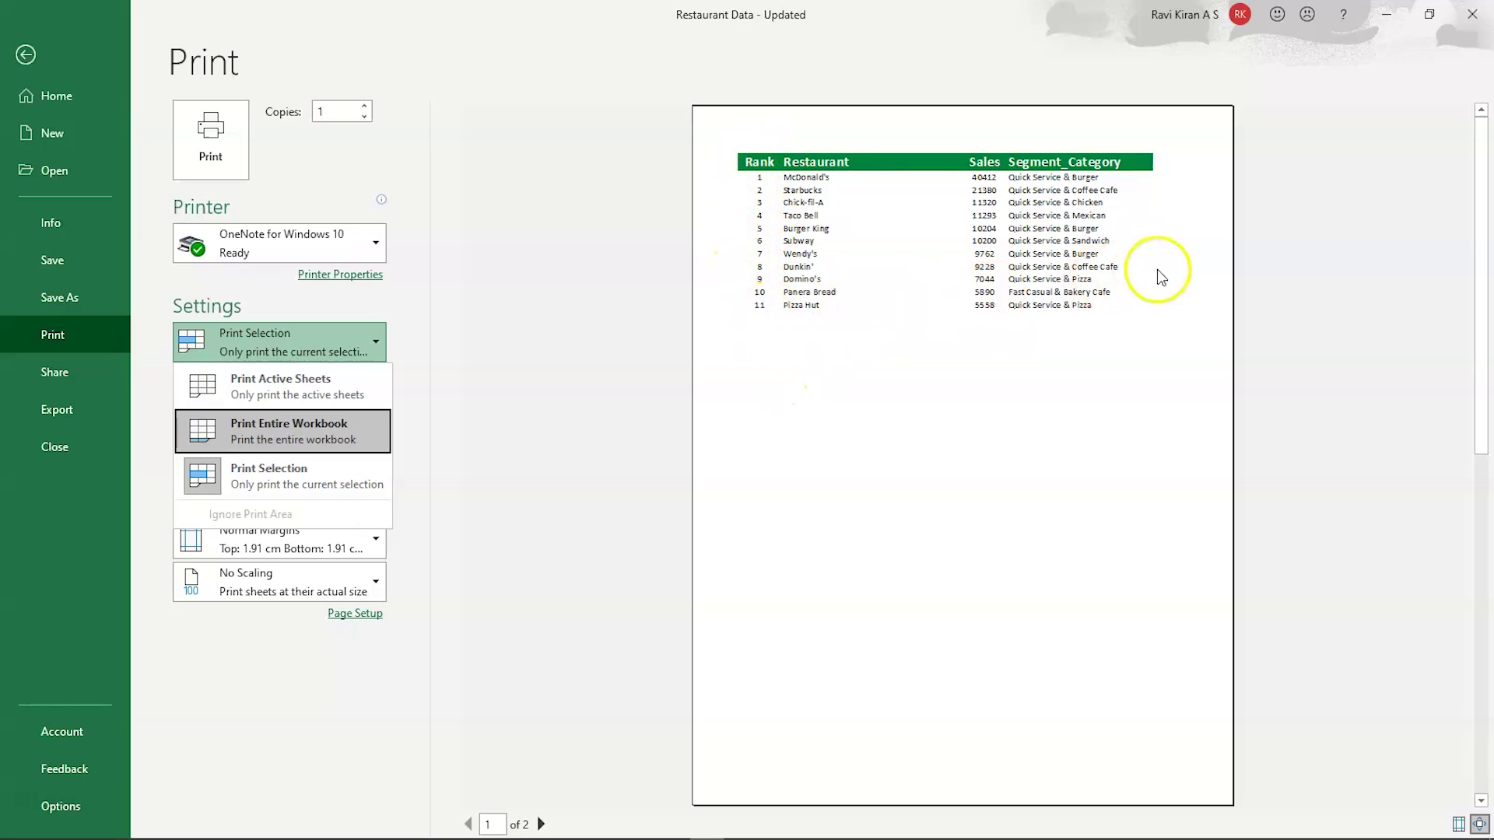
click(476, 482)
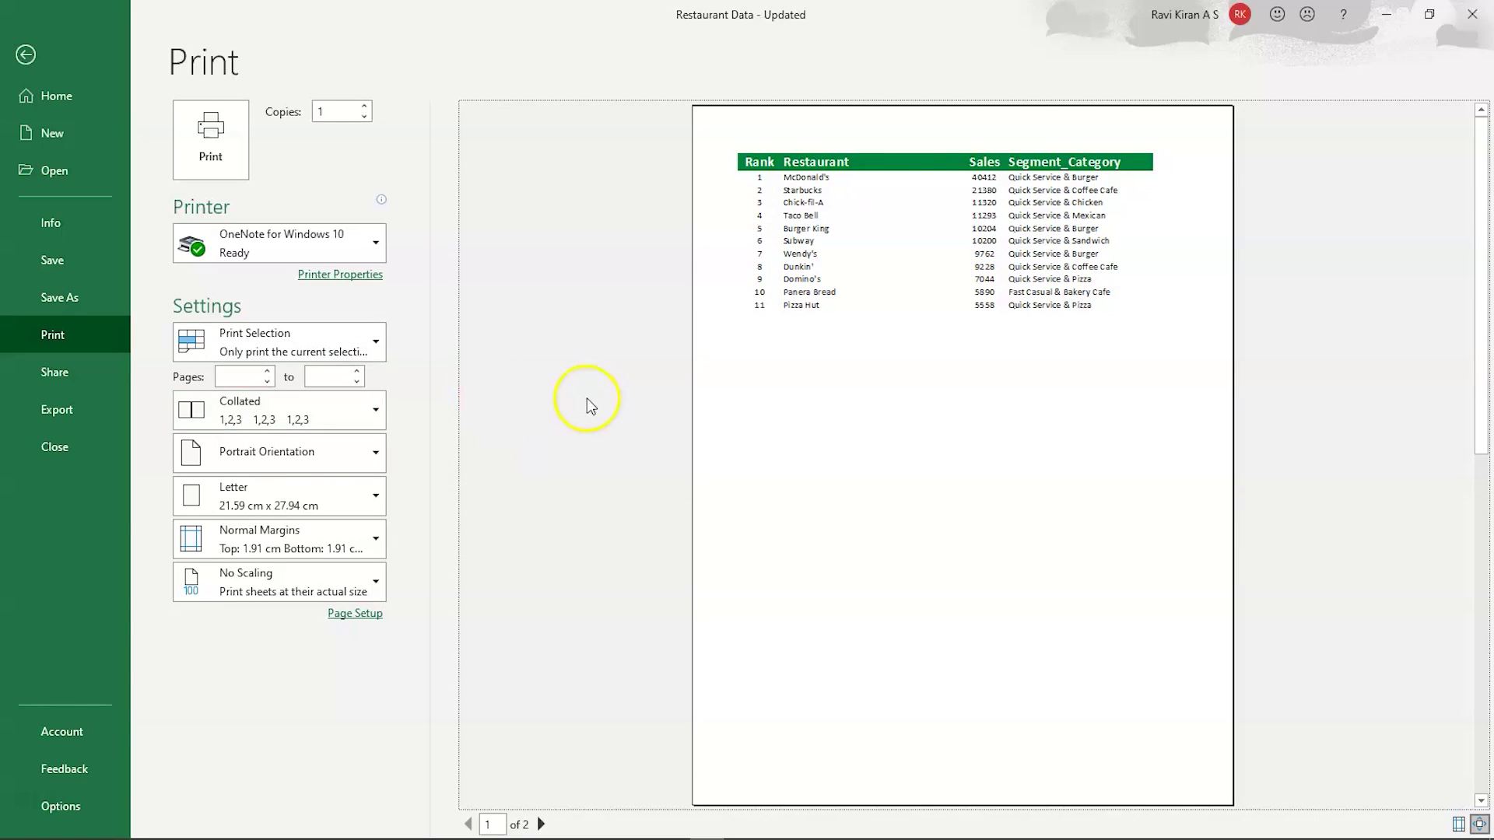
key(Escape)
click(699, 393)
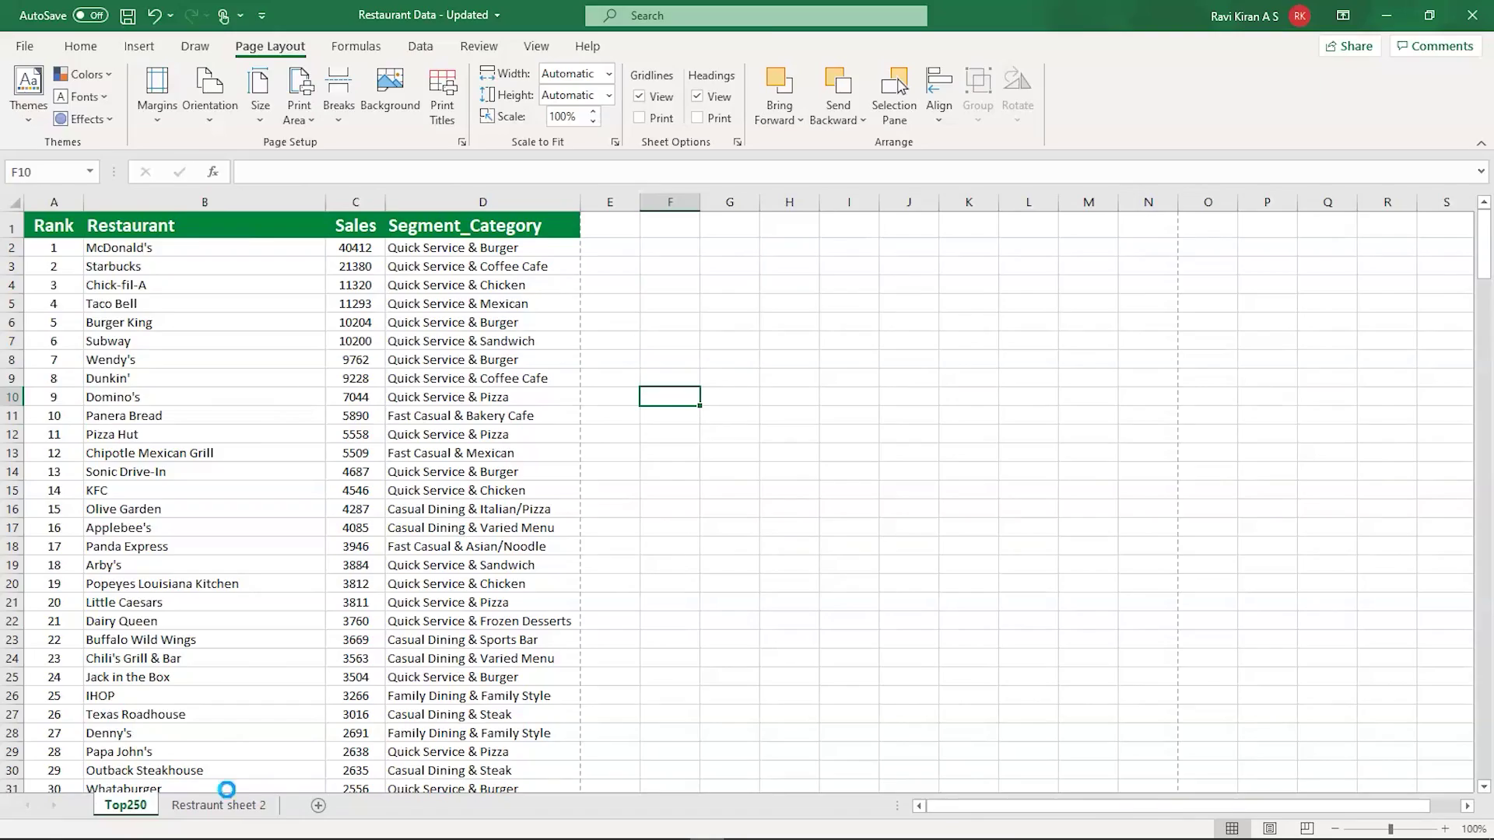
key(ctrl+p)
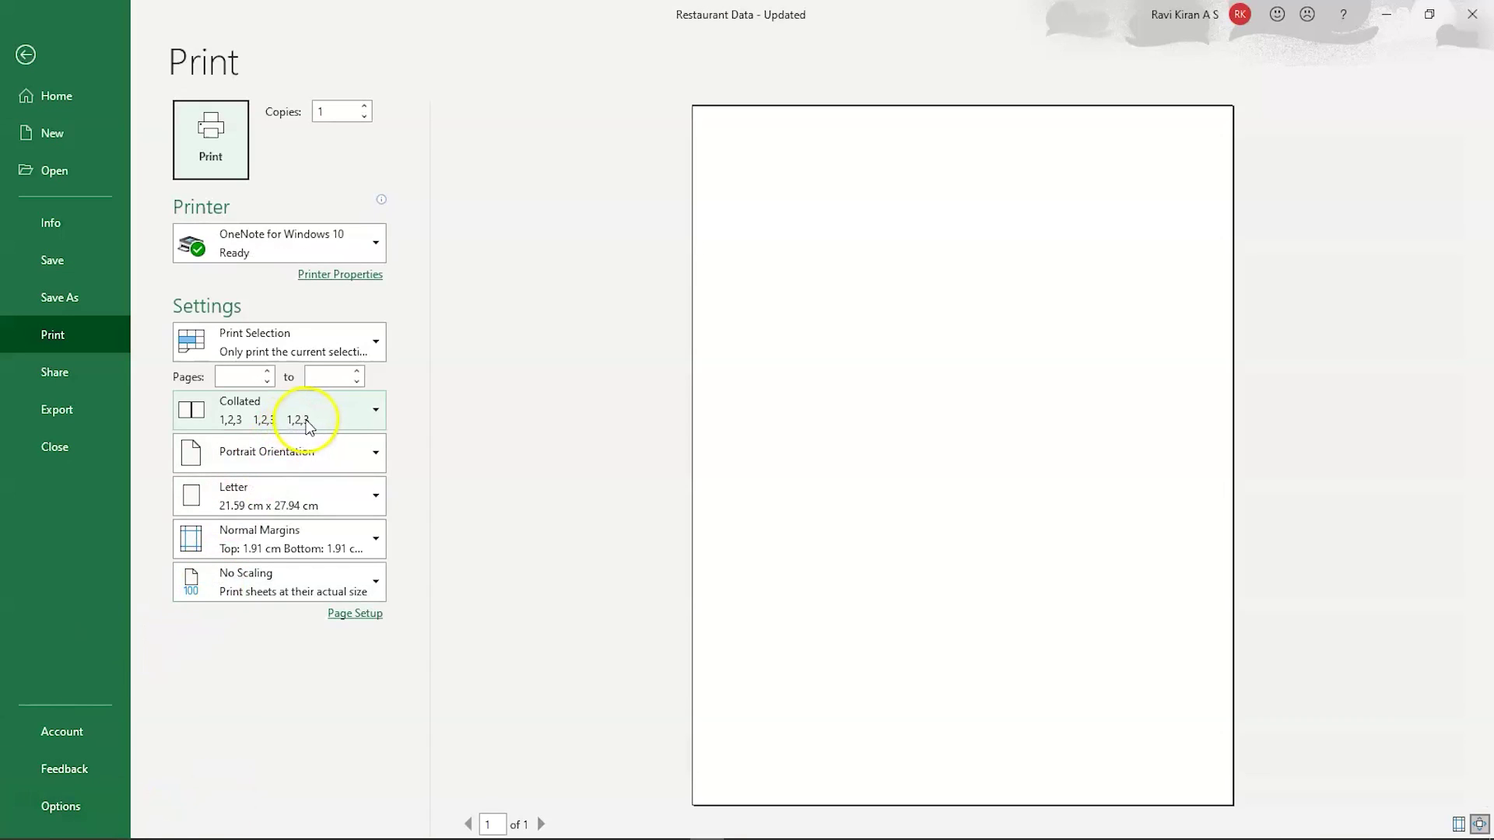
click(378, 410)
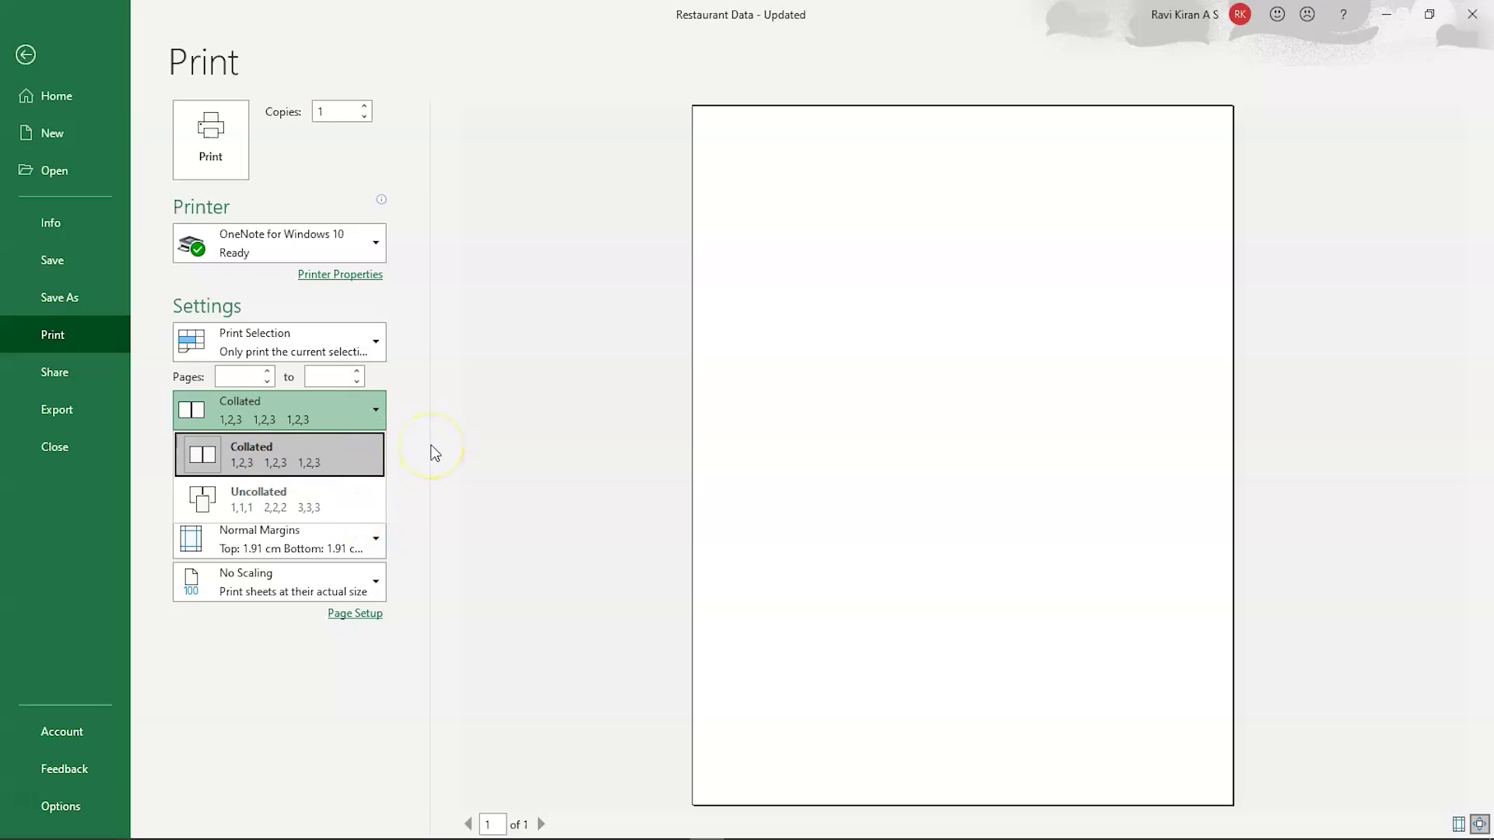
click(433, 445)
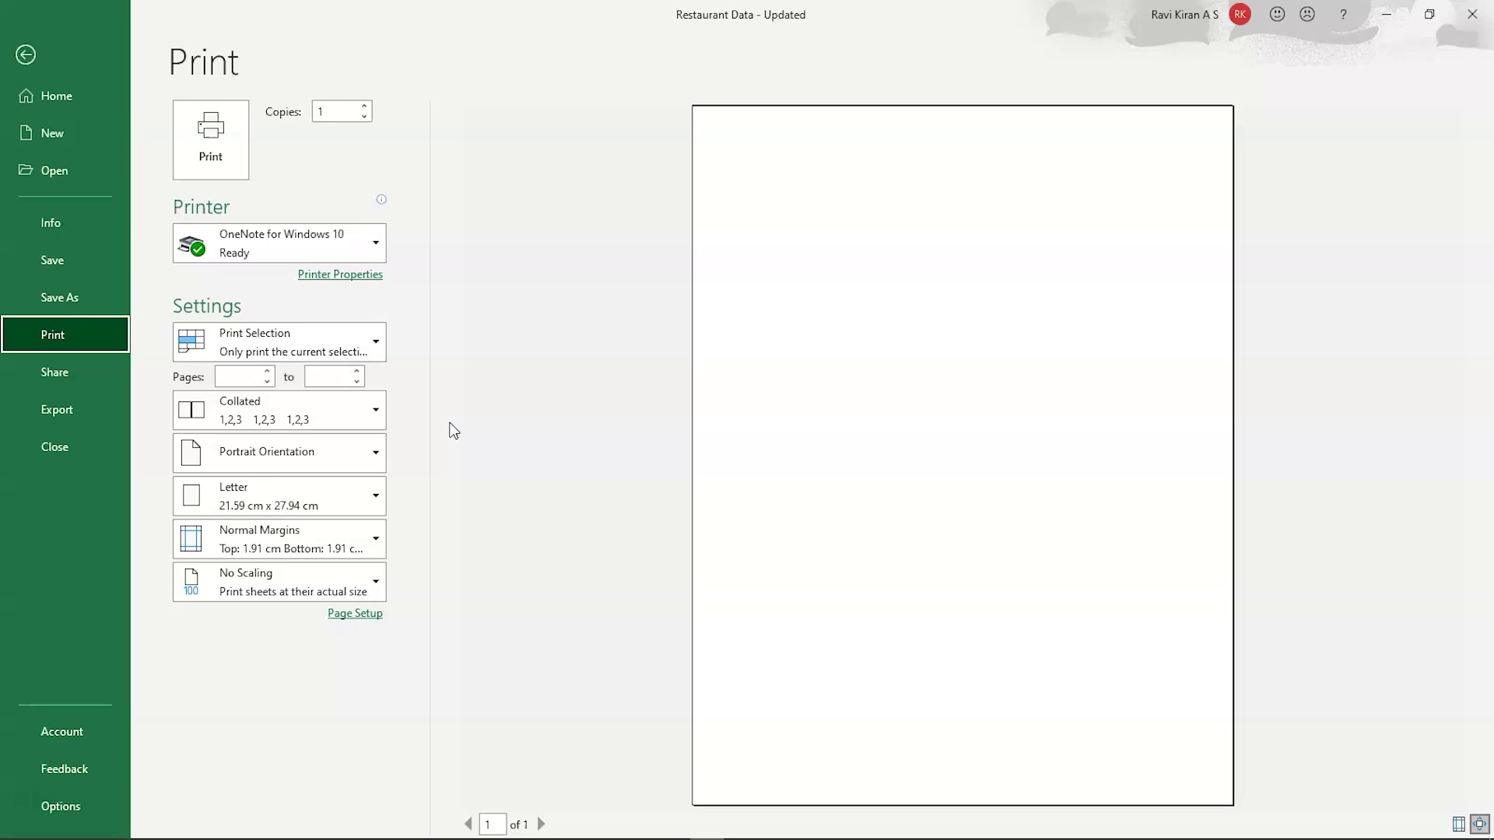
click(656, 755)
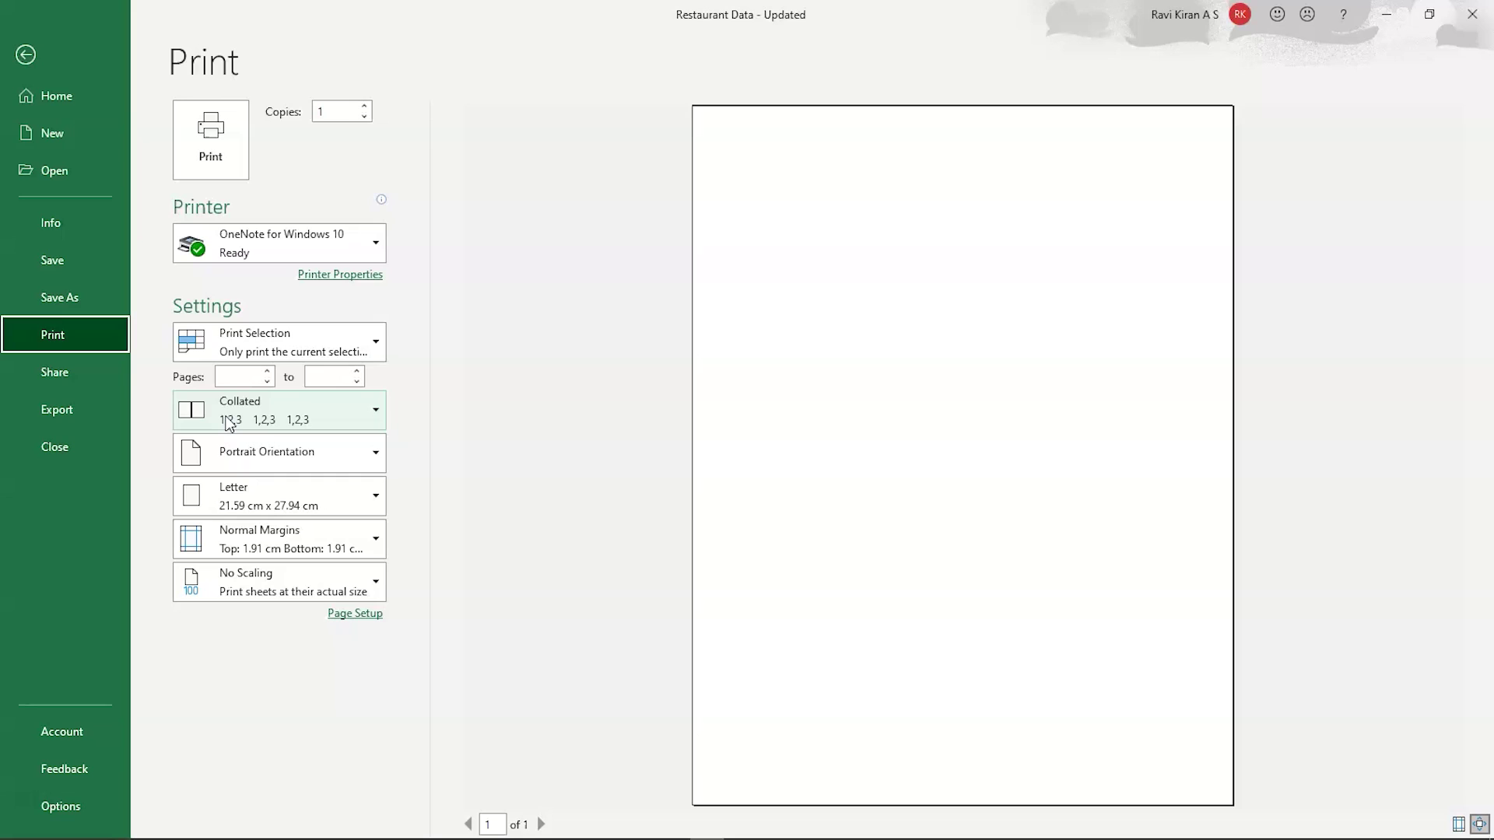
click(321, 409)
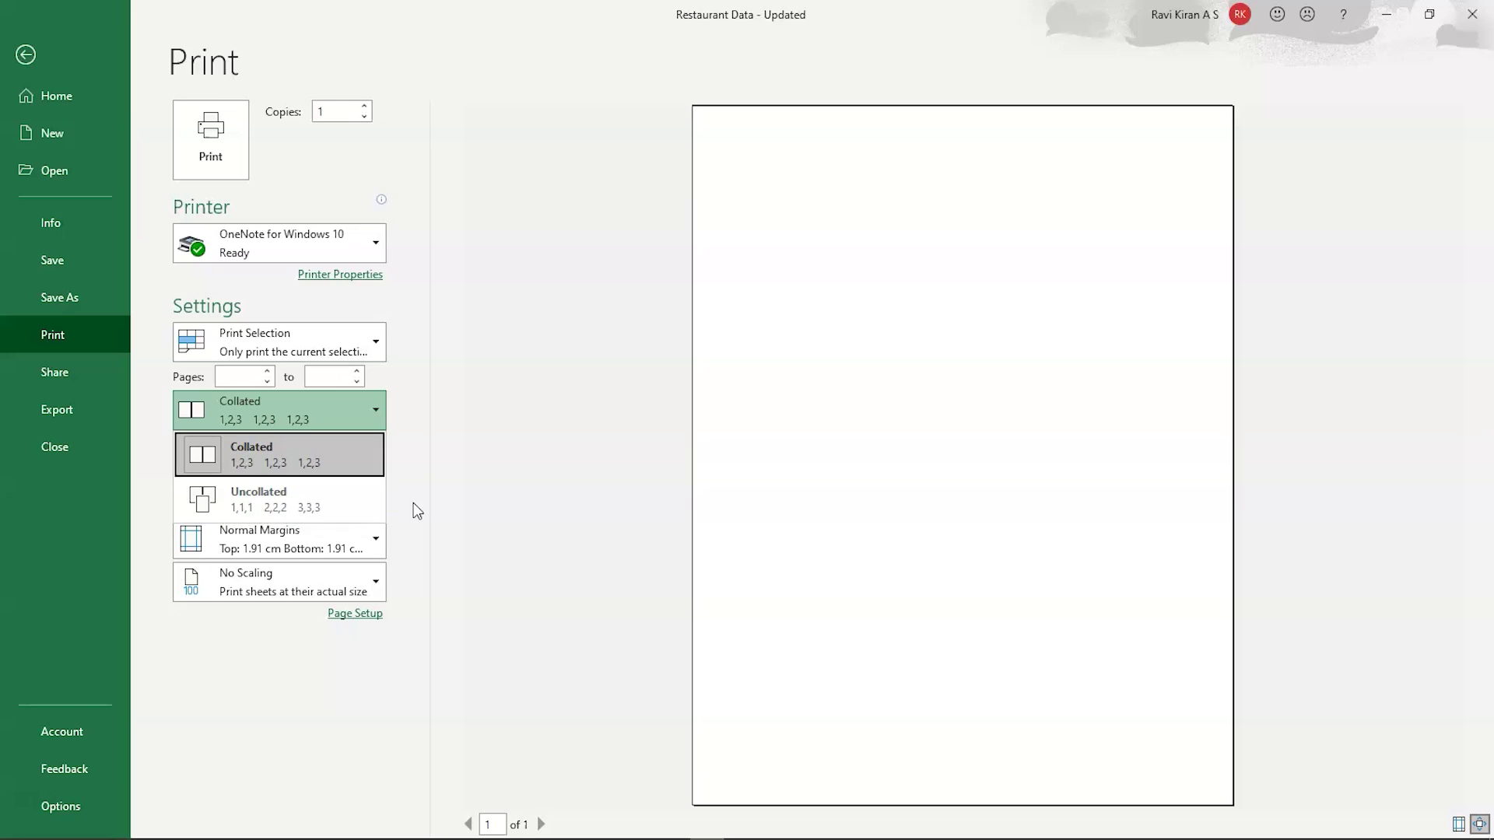
click(305, 406)
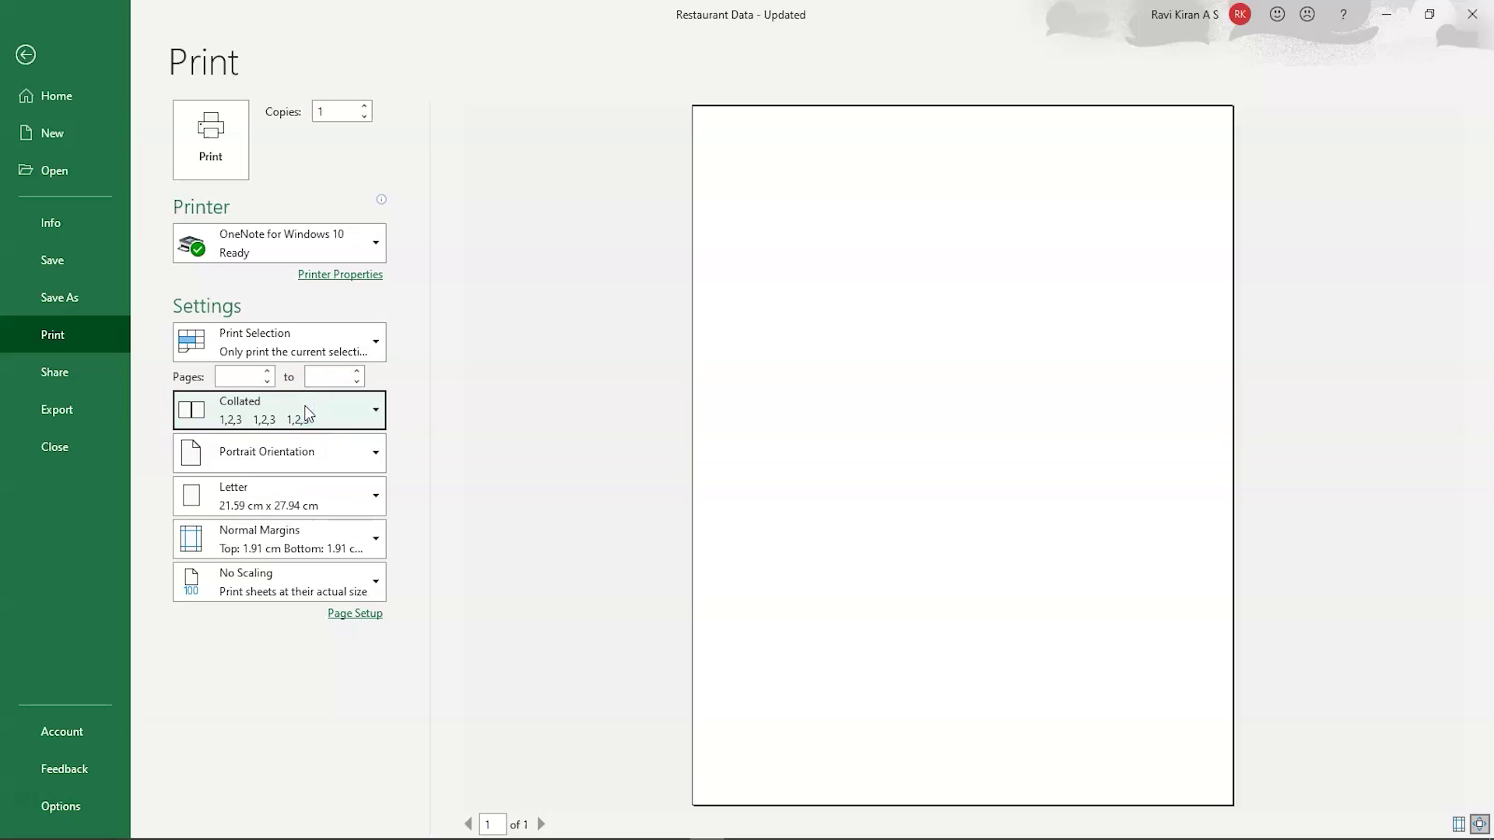
click(481, 420)
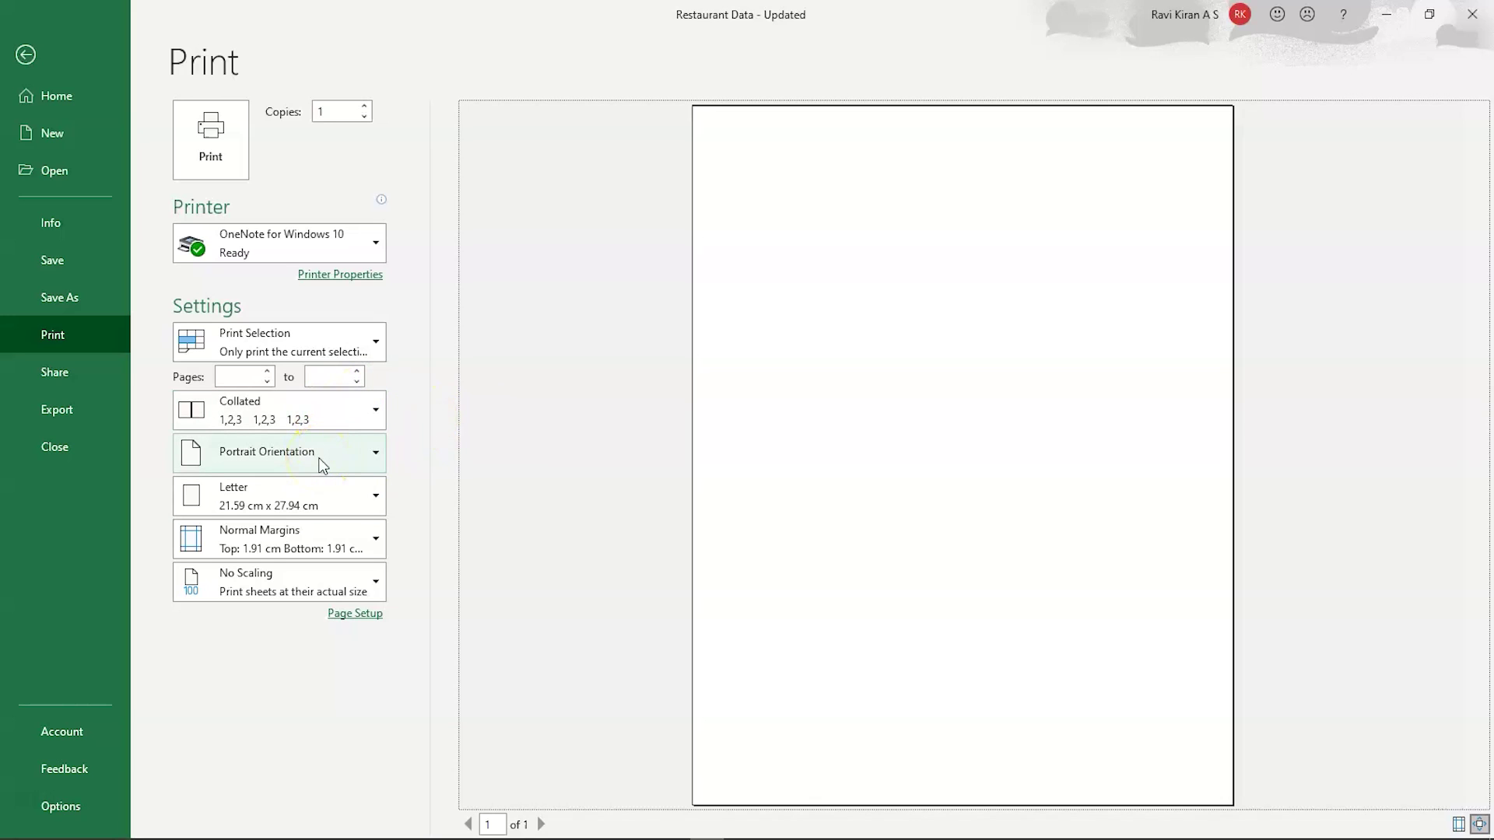
Select the whole restaurant table with Ctrl+A and preview it as a 6-page Print Selection.
key(Escape)
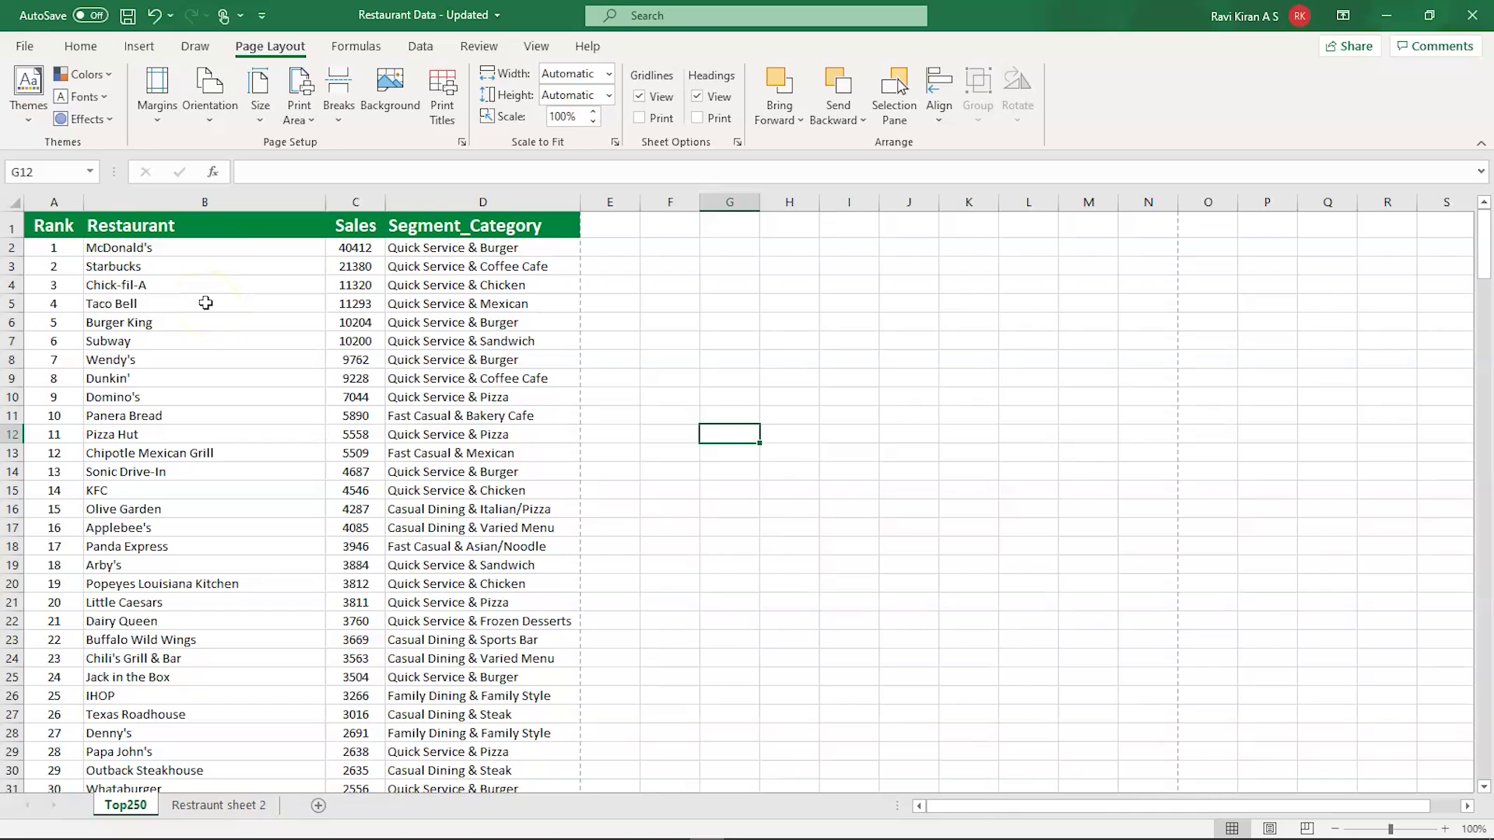
key(ctrl+p)
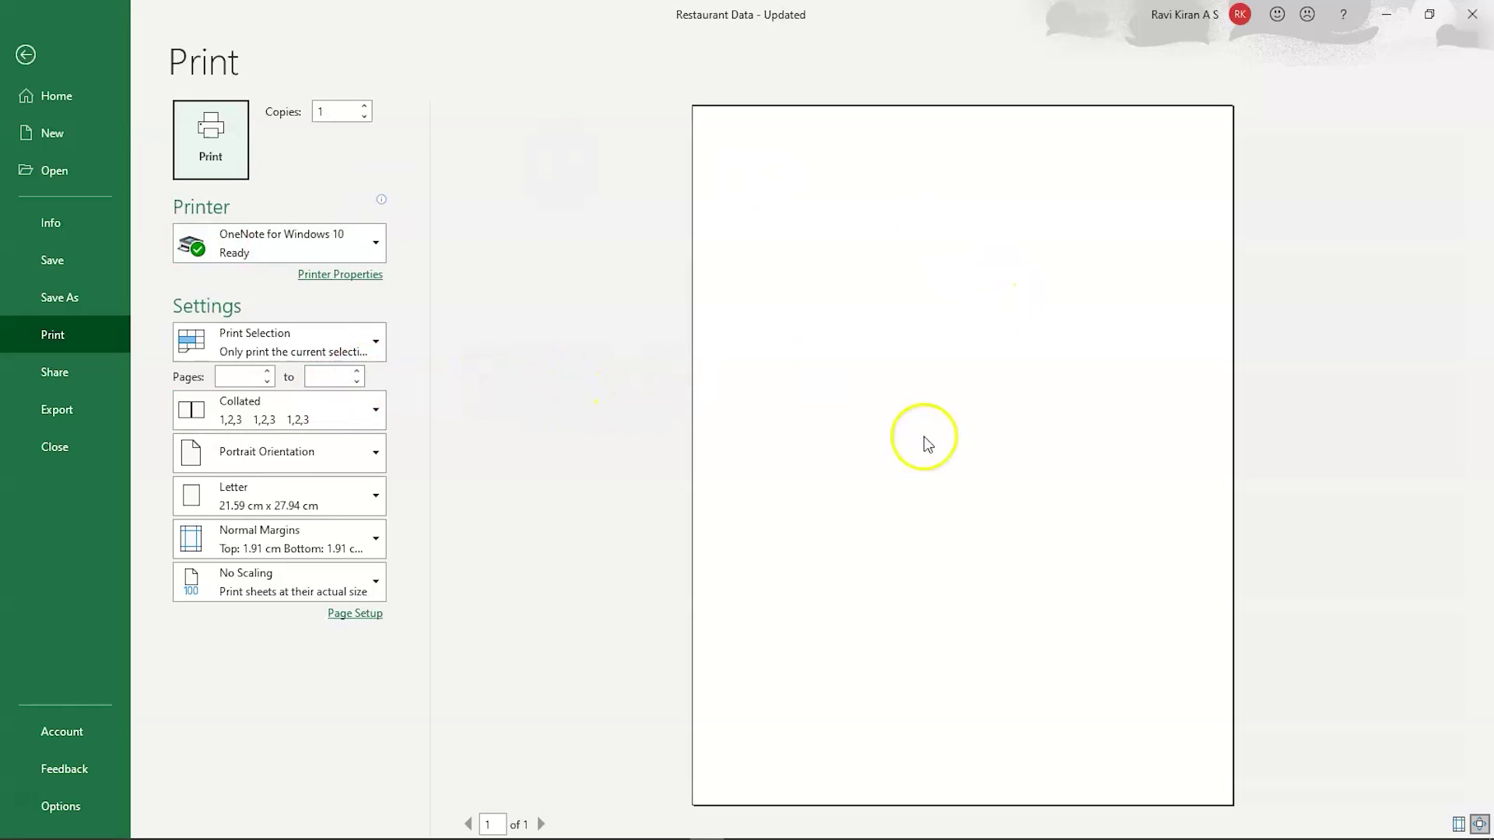
click(955, 455)
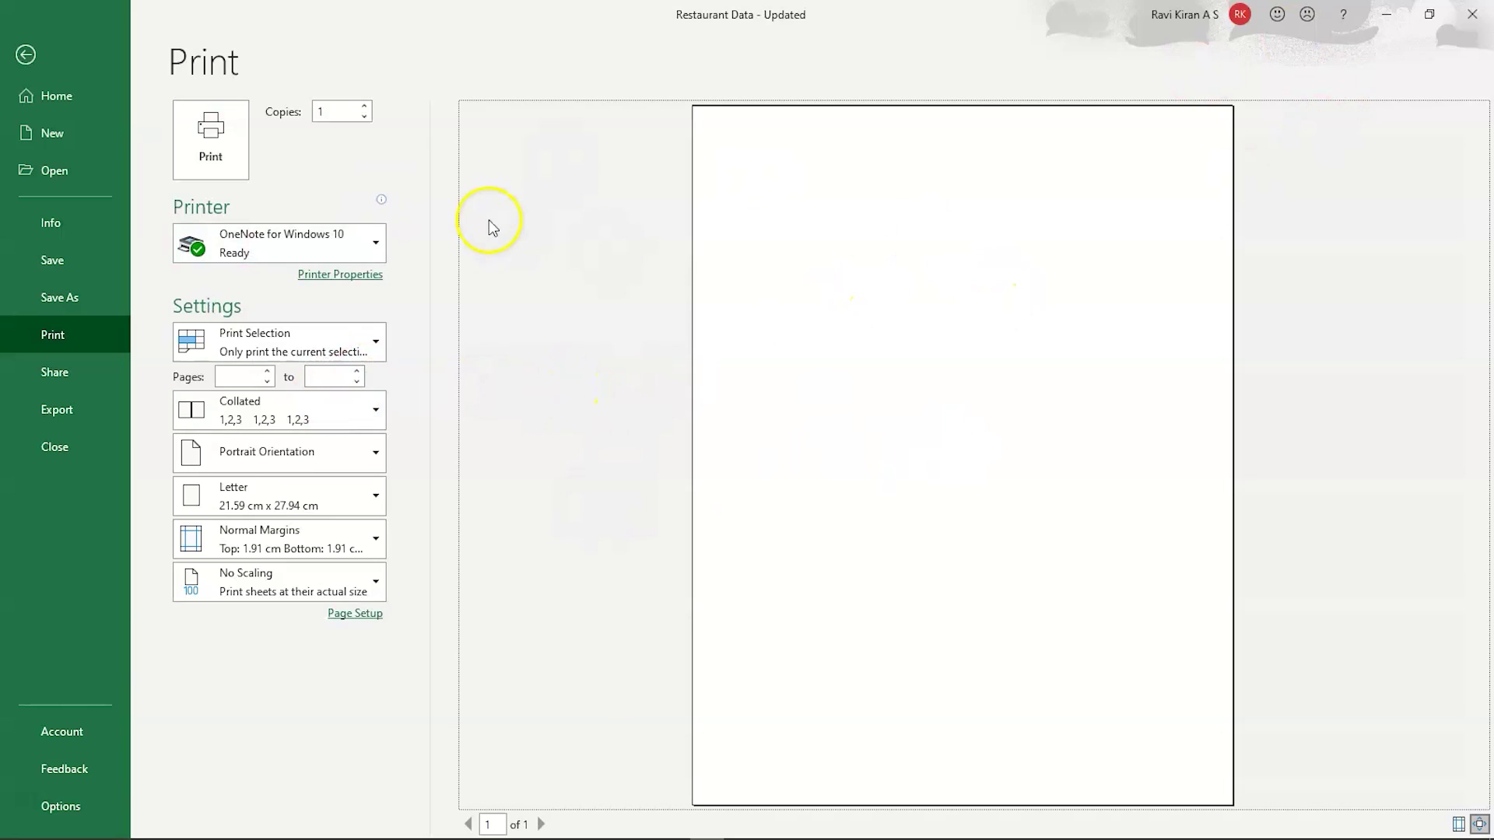
key(Escape)
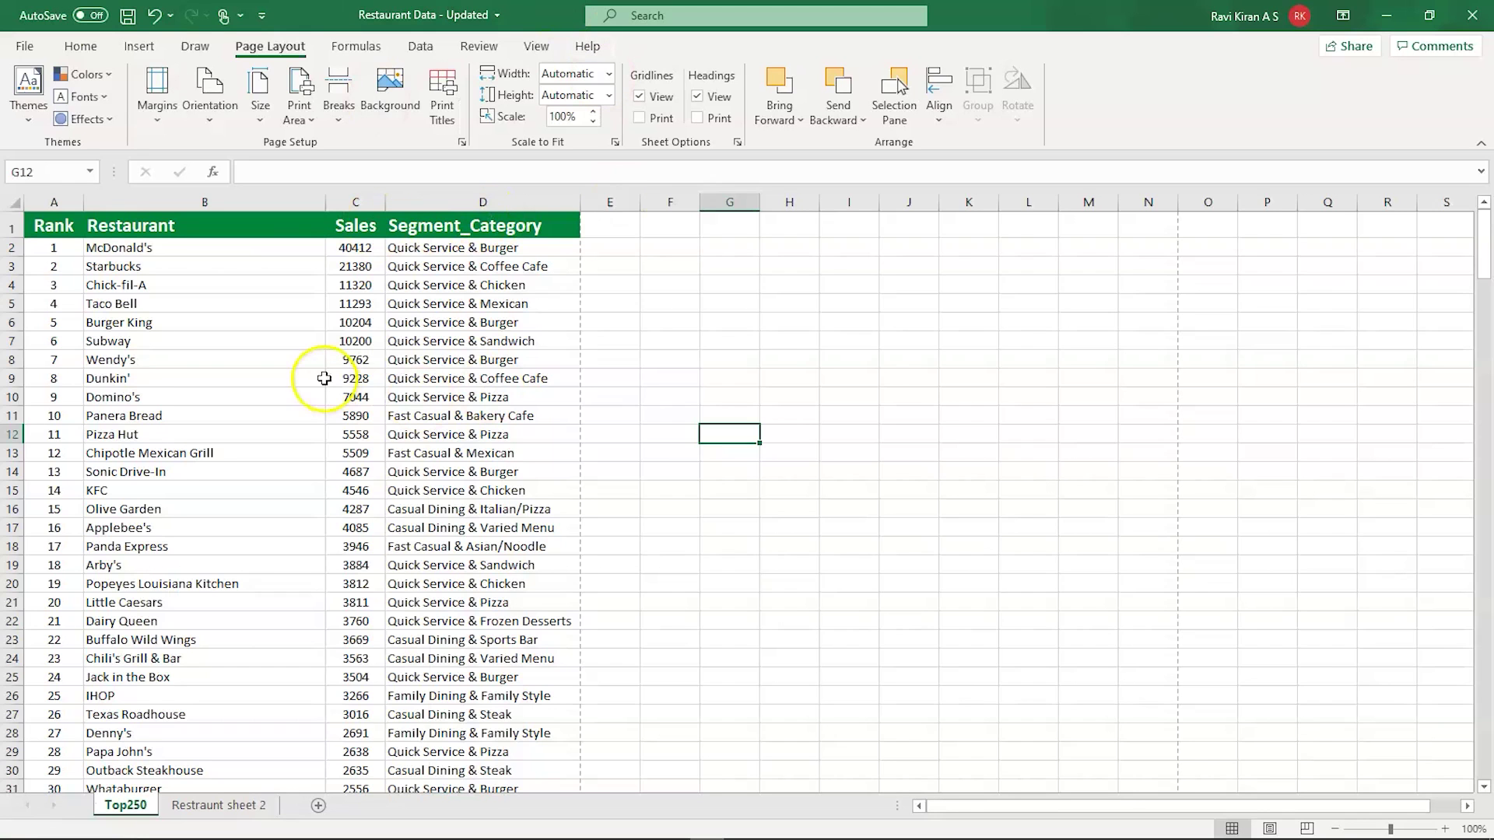
click(117, 321)
key(ctrl+a)
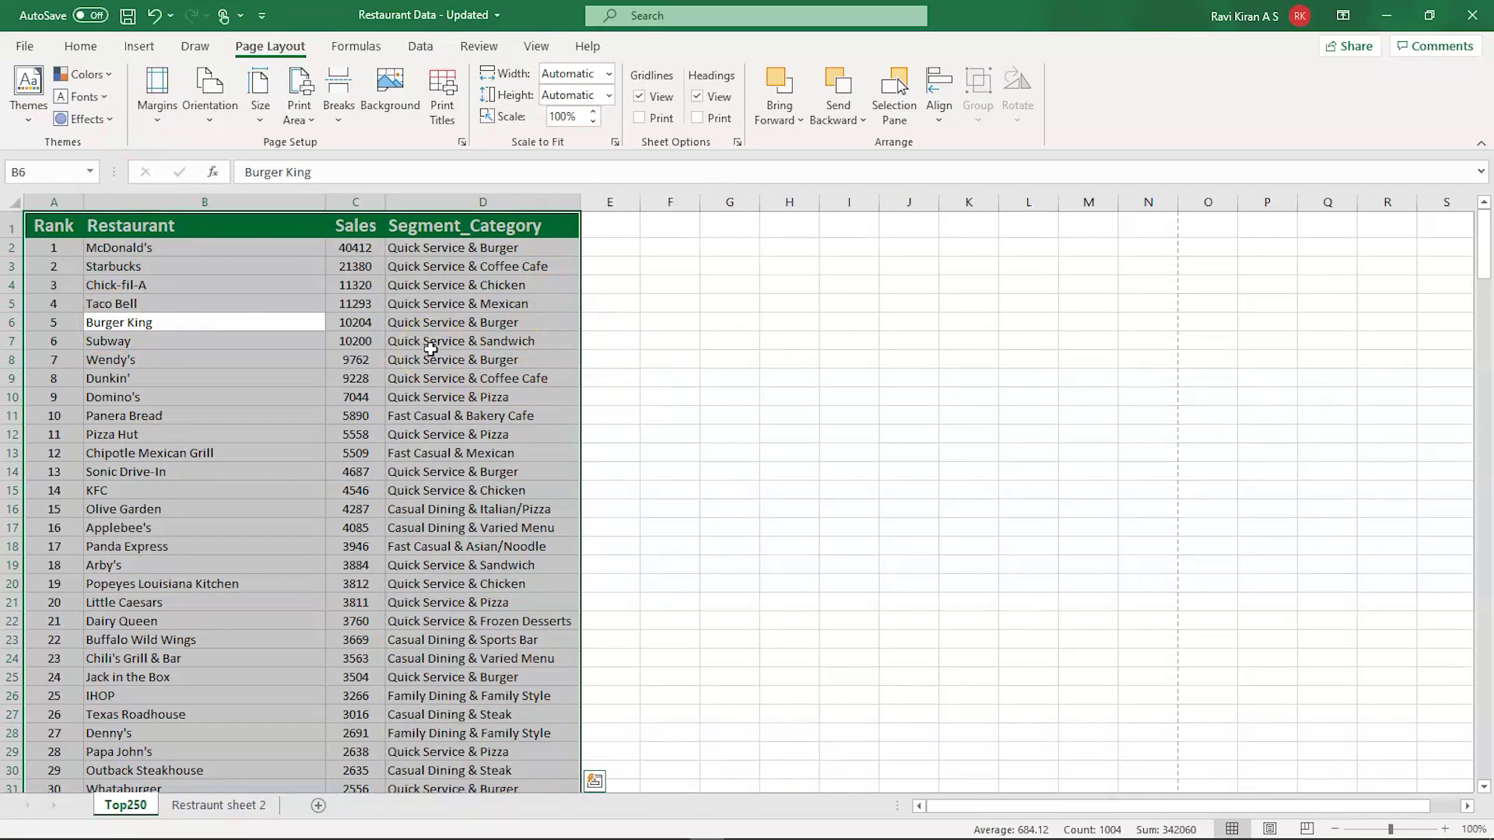
key(ctrl+p)
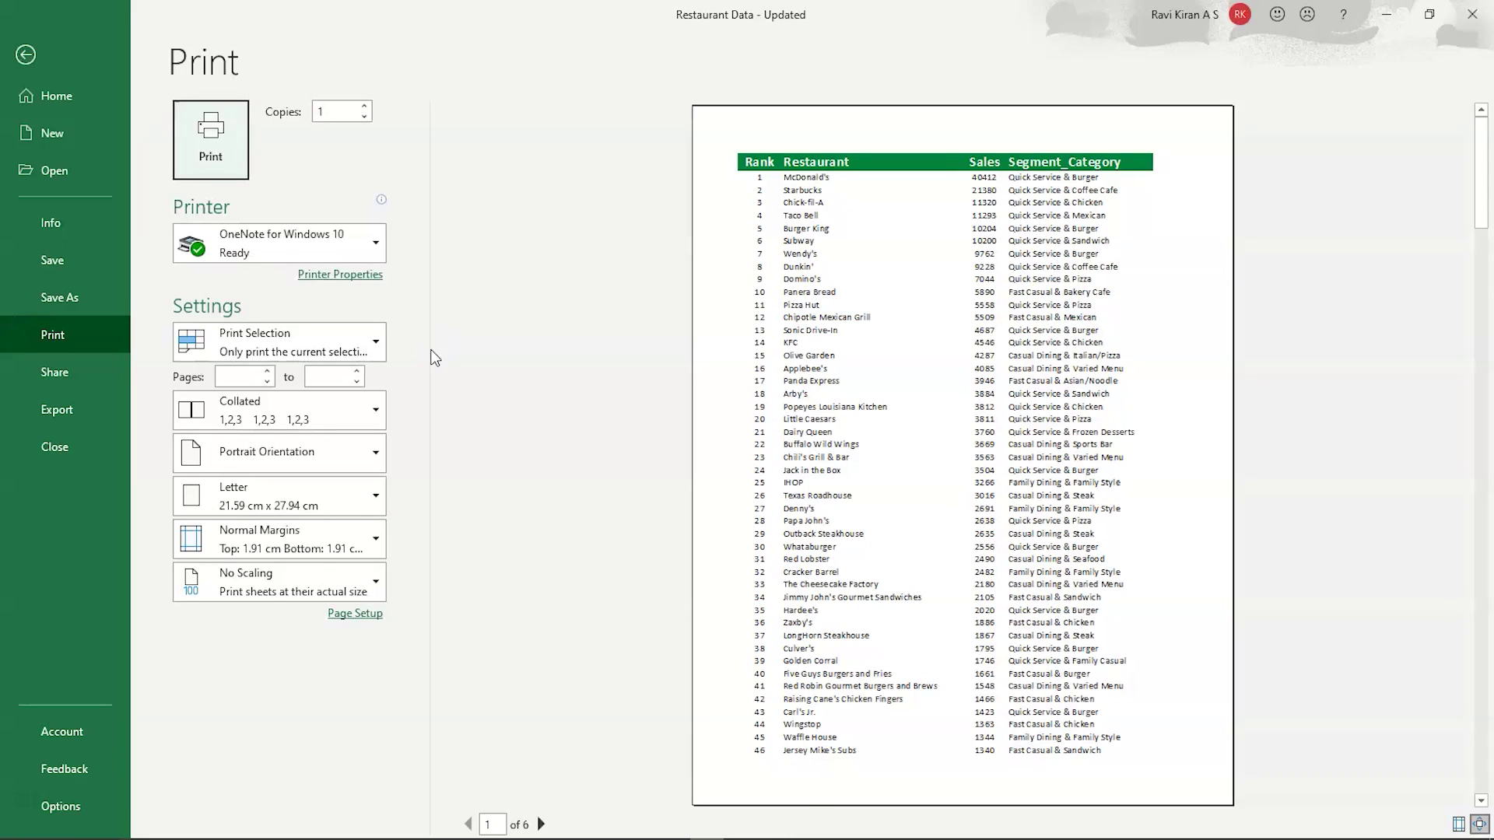
Try landscape orientation (8 pages), then revert to portrait so the printout stays on 6 pages.
click(371, 453)
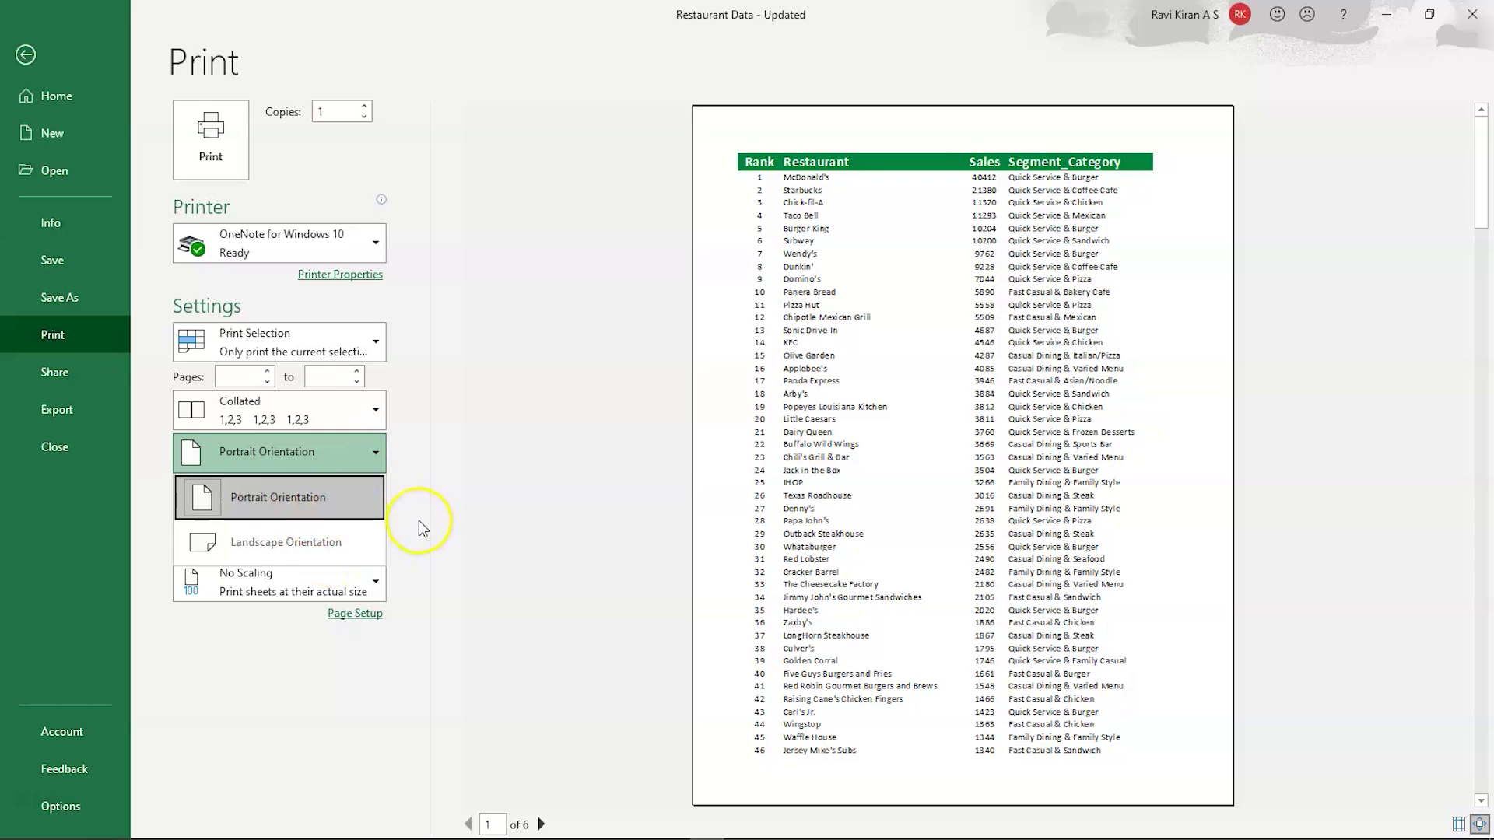
click(420, 489)
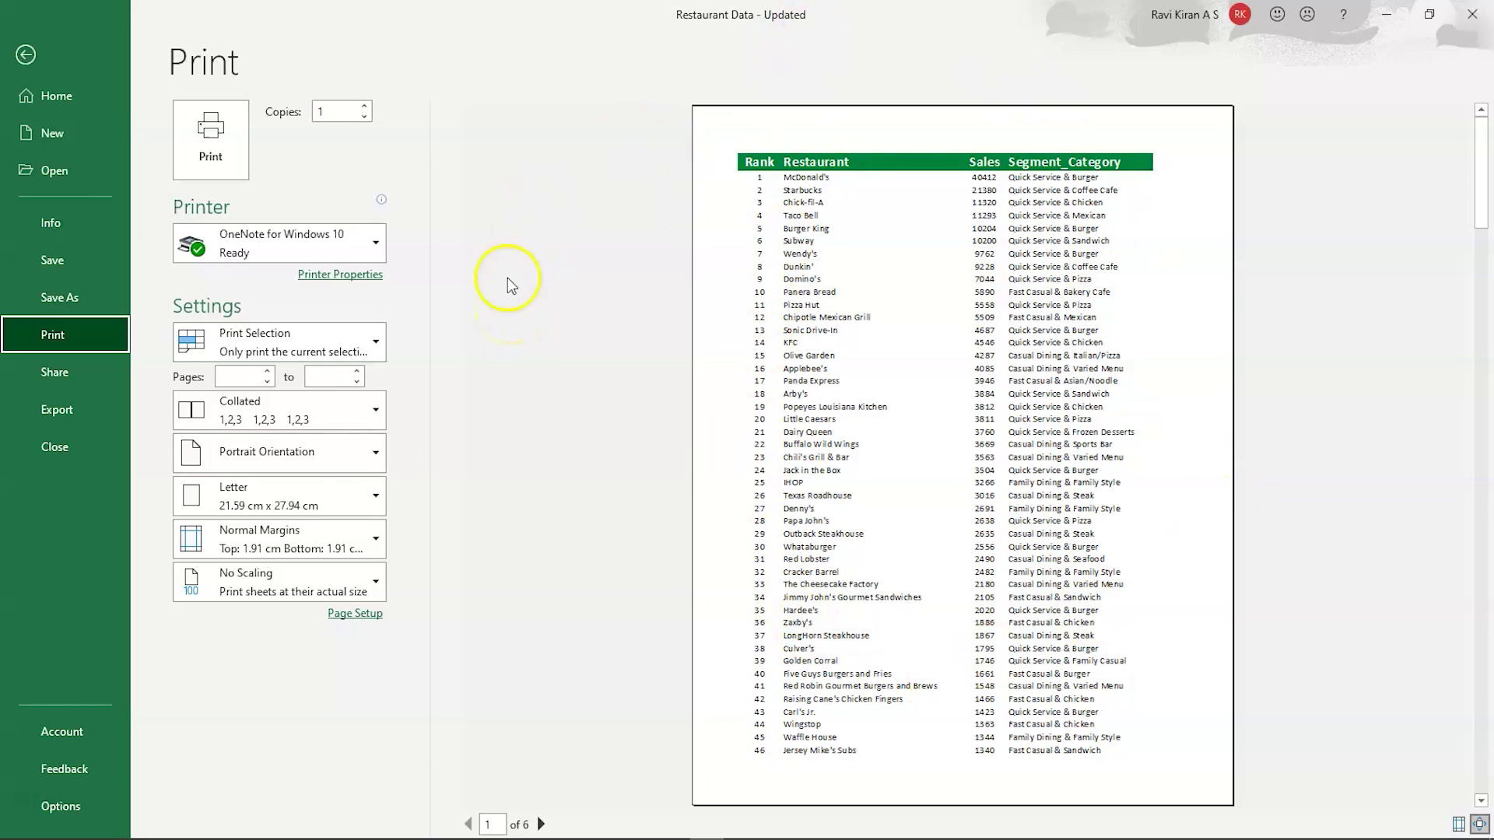
click(346, 459)
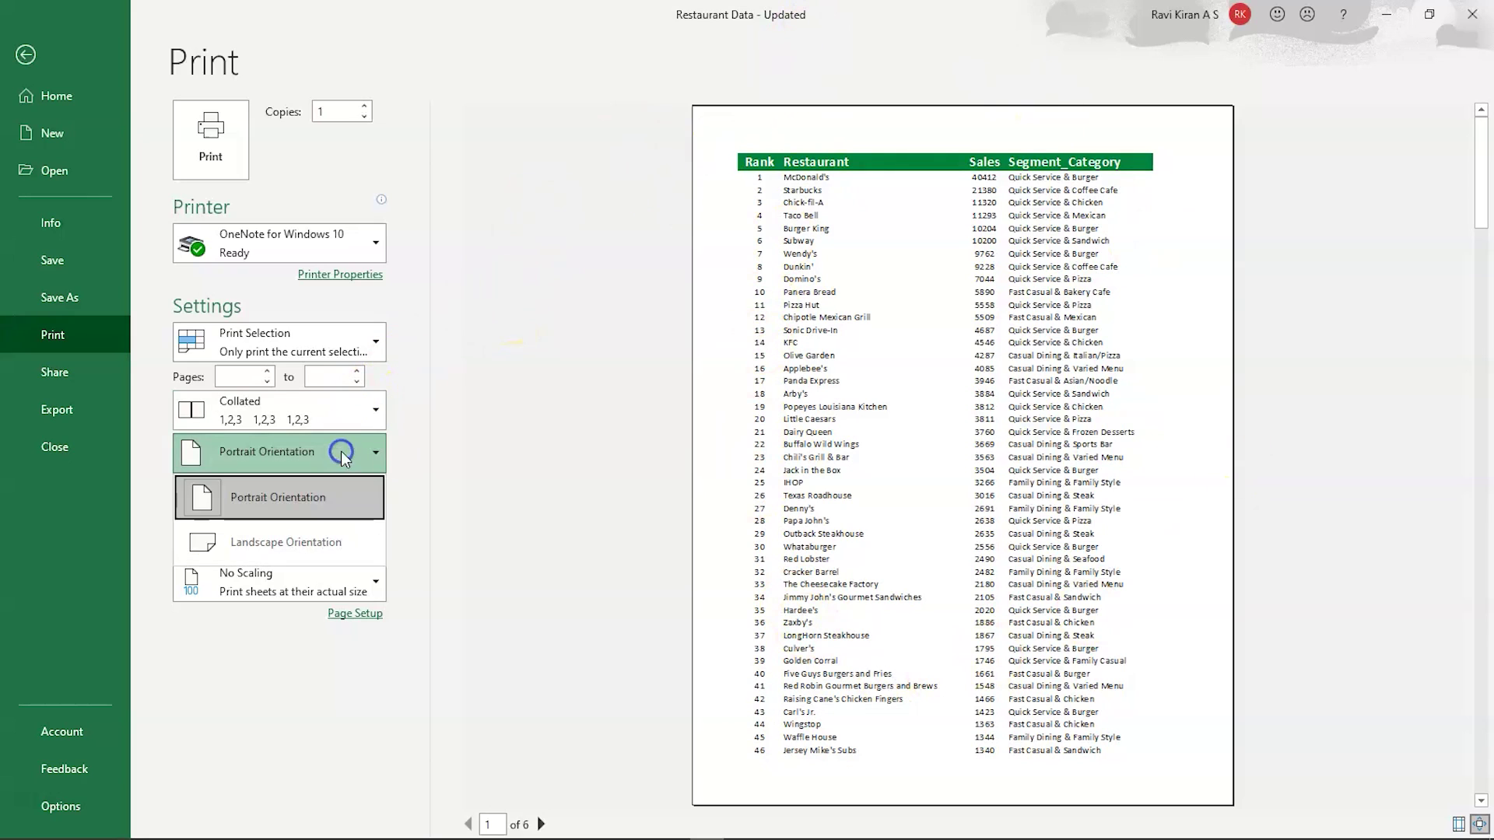
click(273, 541)
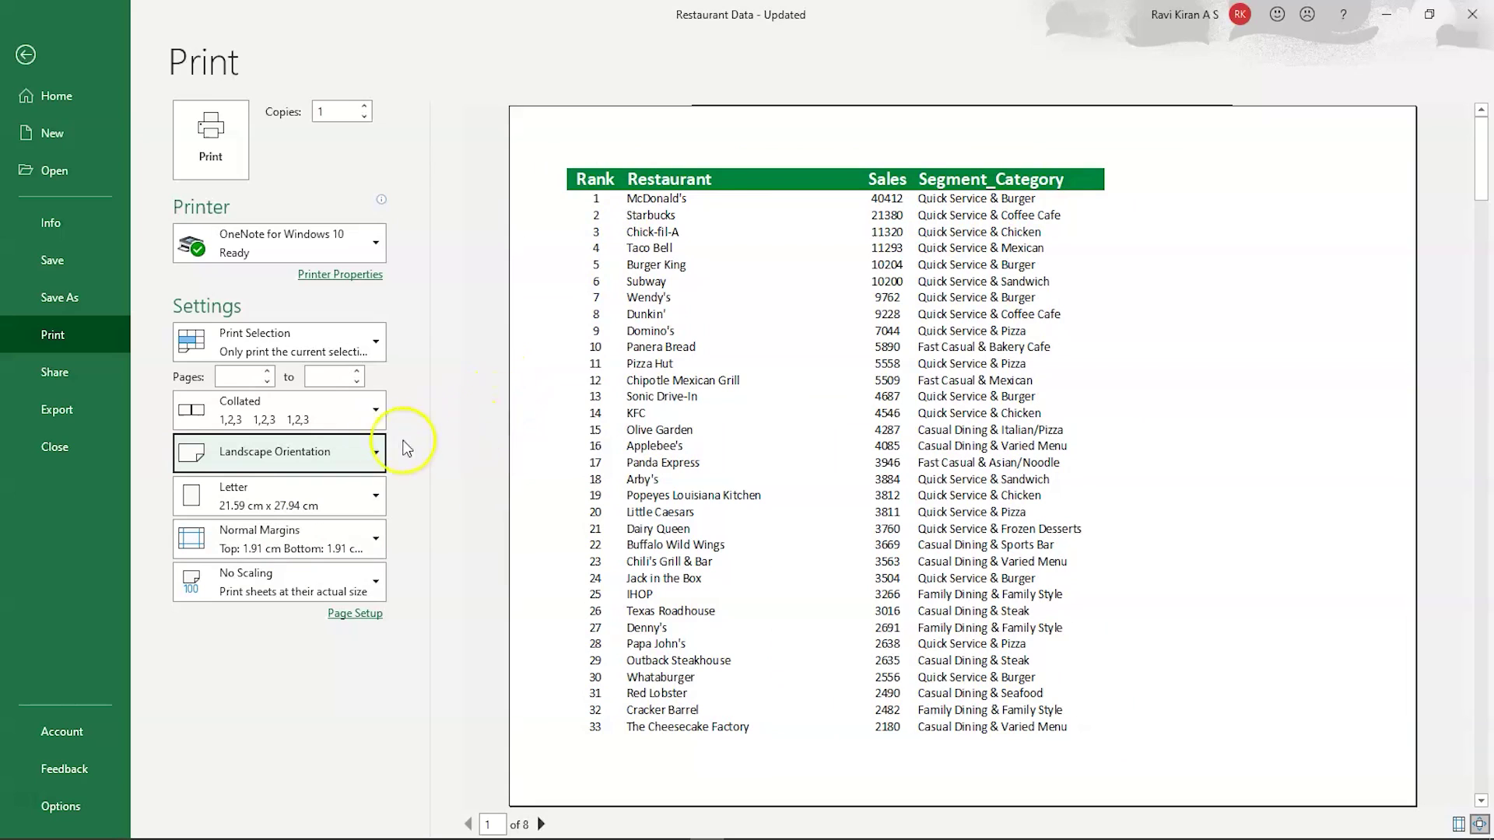
click(378, 453)
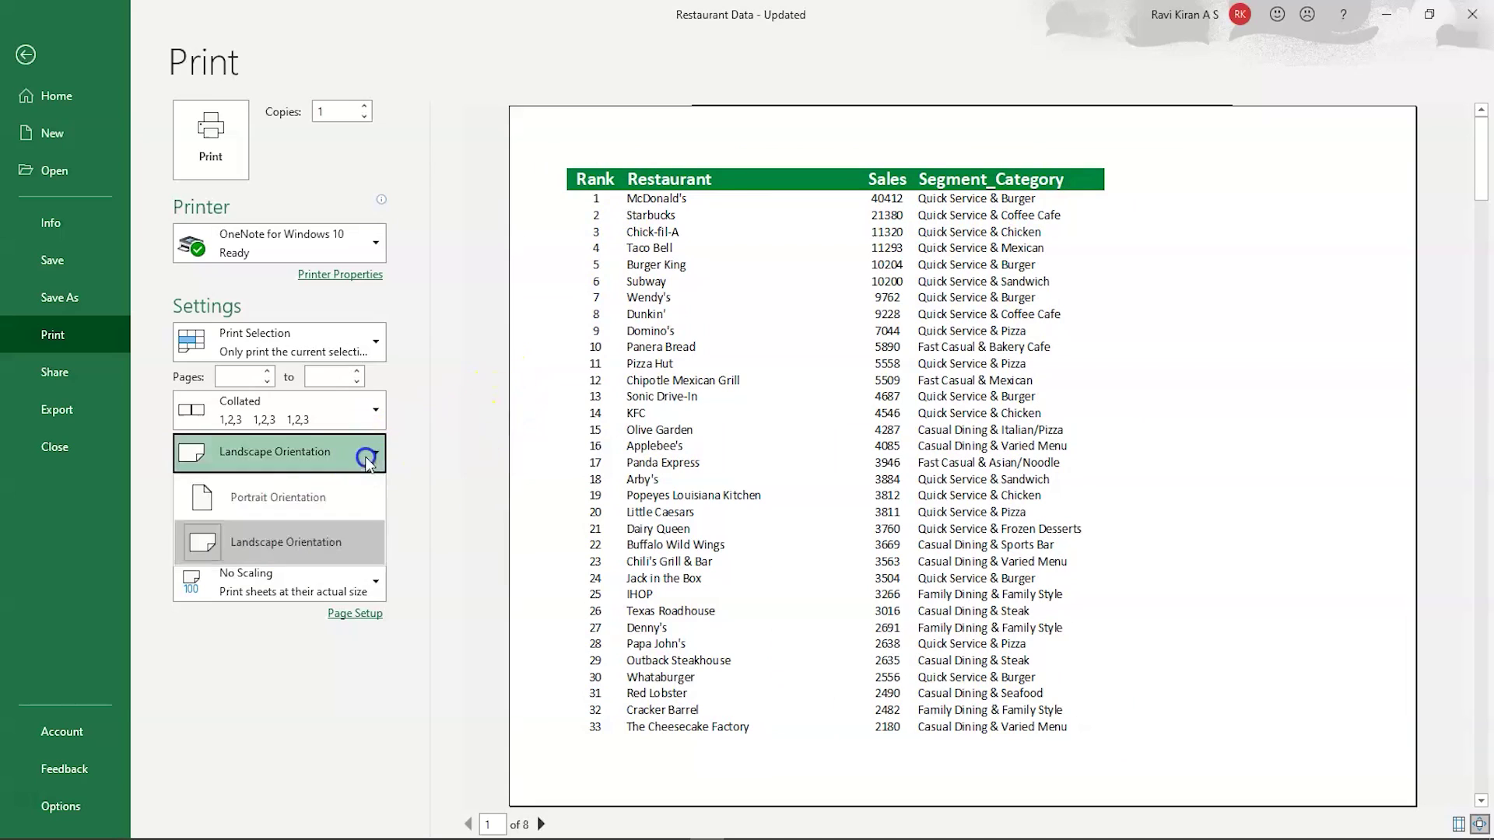
click(330, 511)
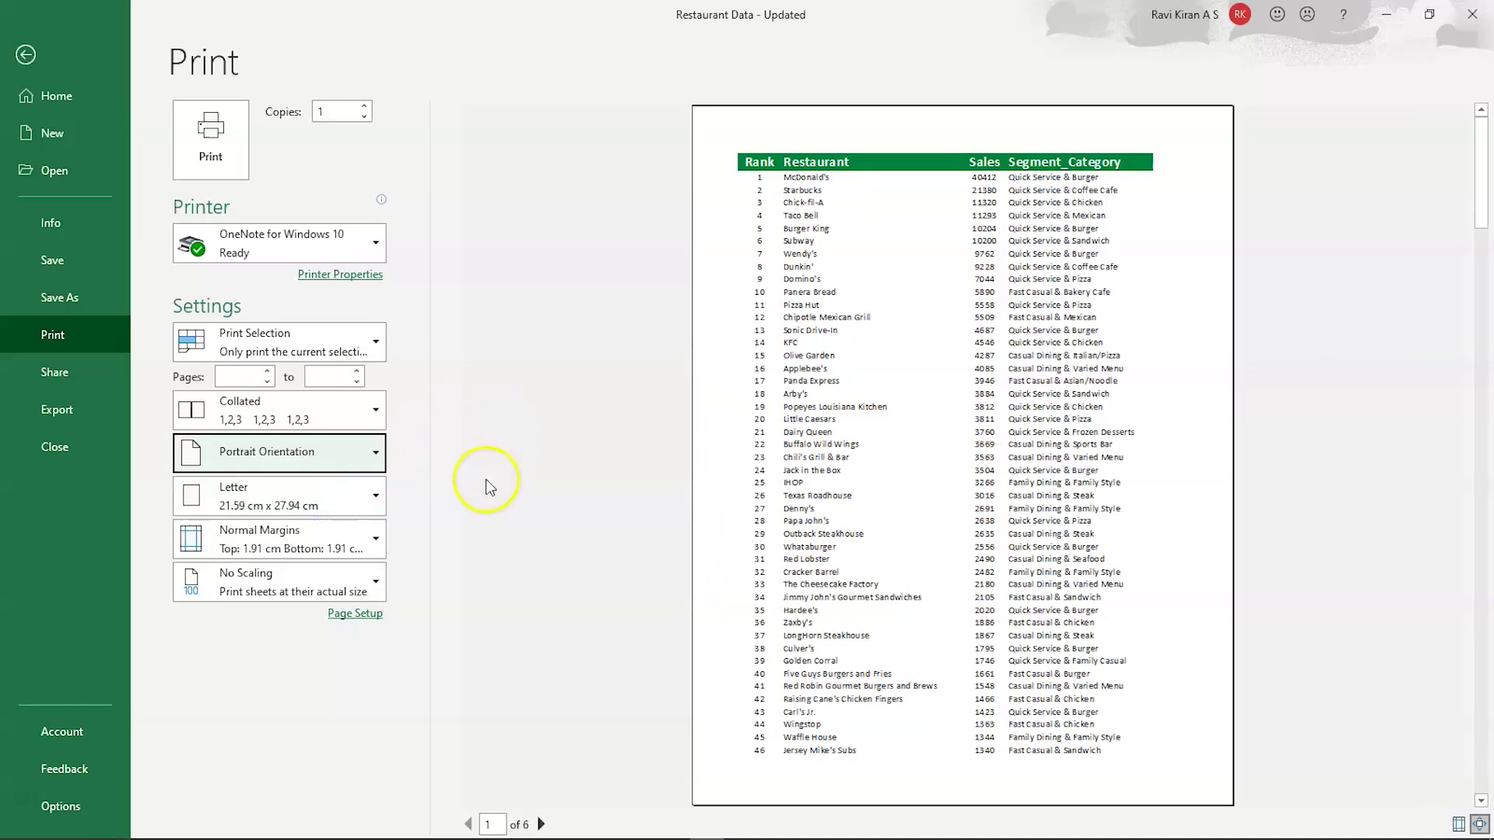
click(370, 506)
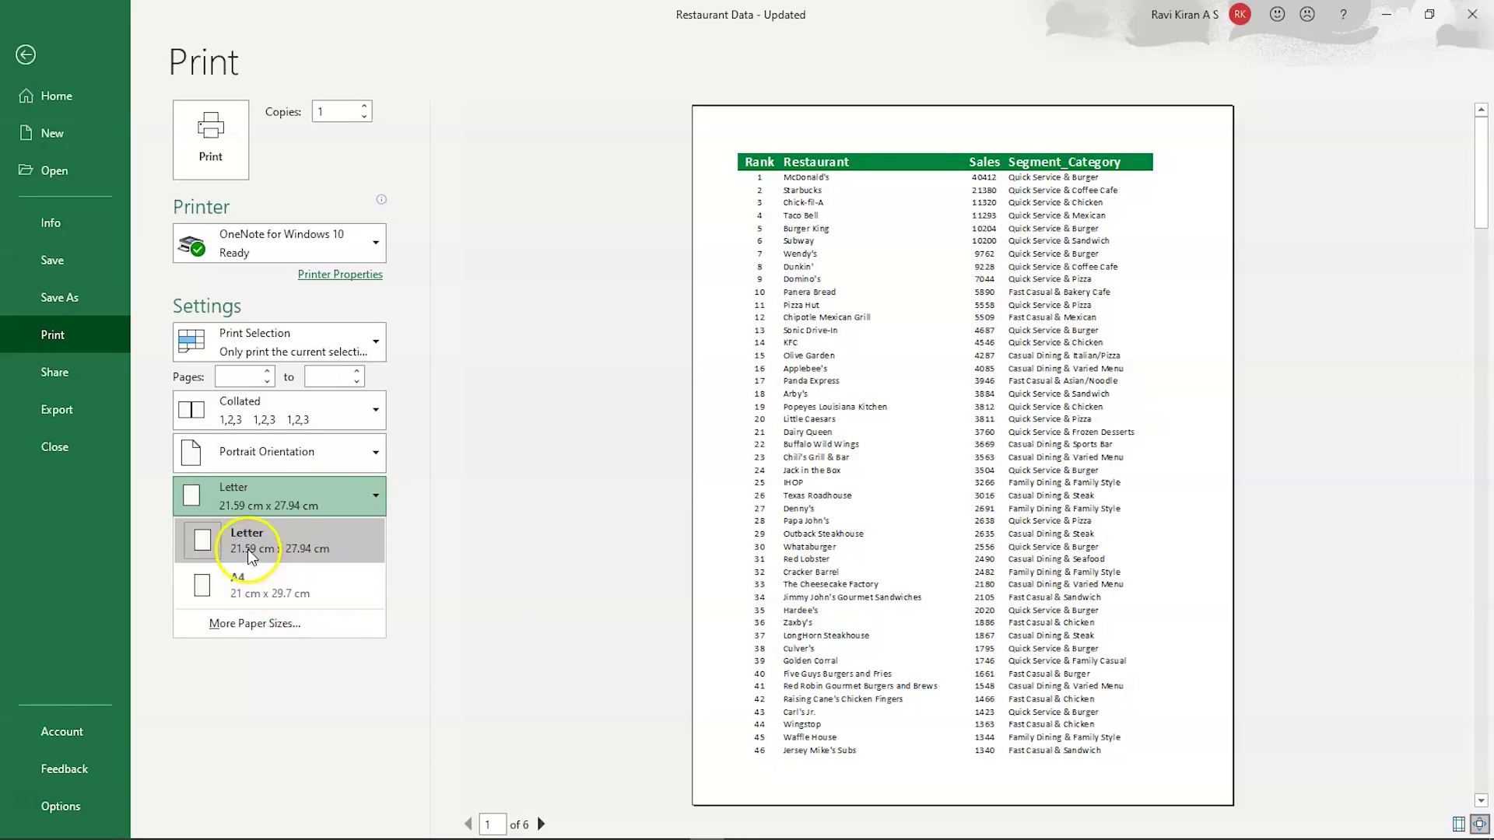
click(238, 626)
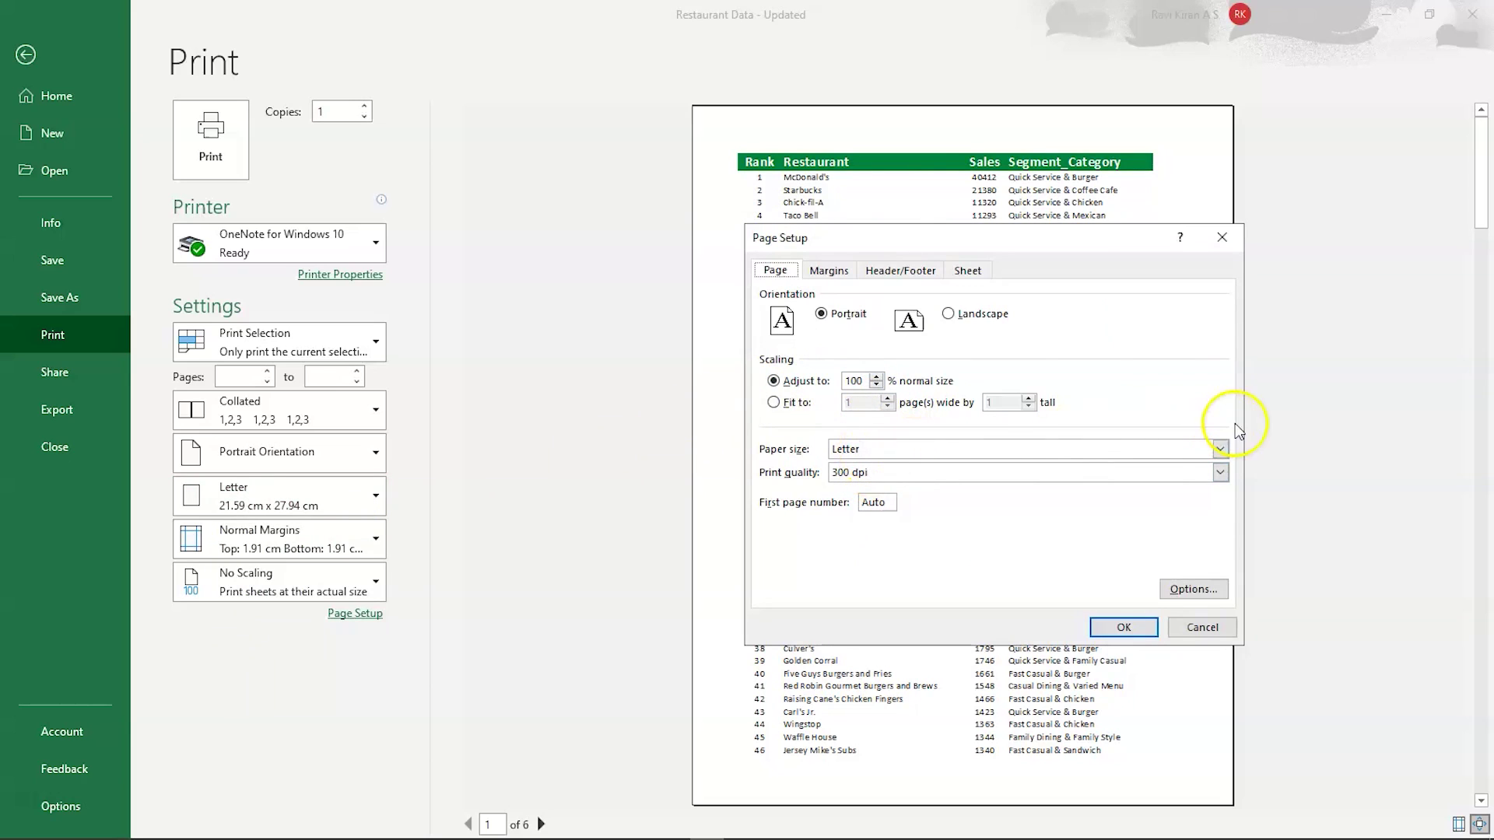
click(1219, 449)
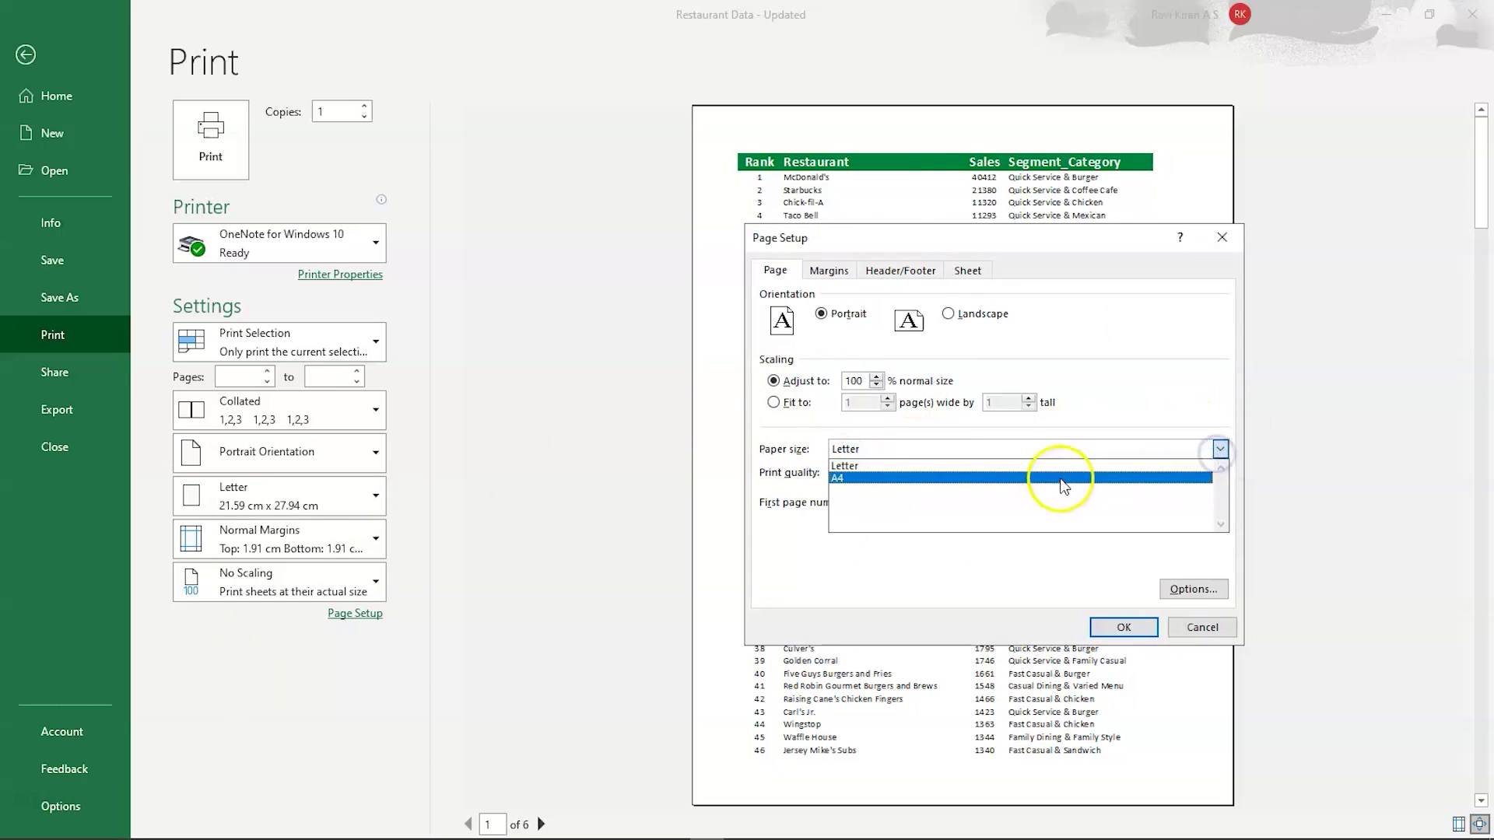
click(839, 568)
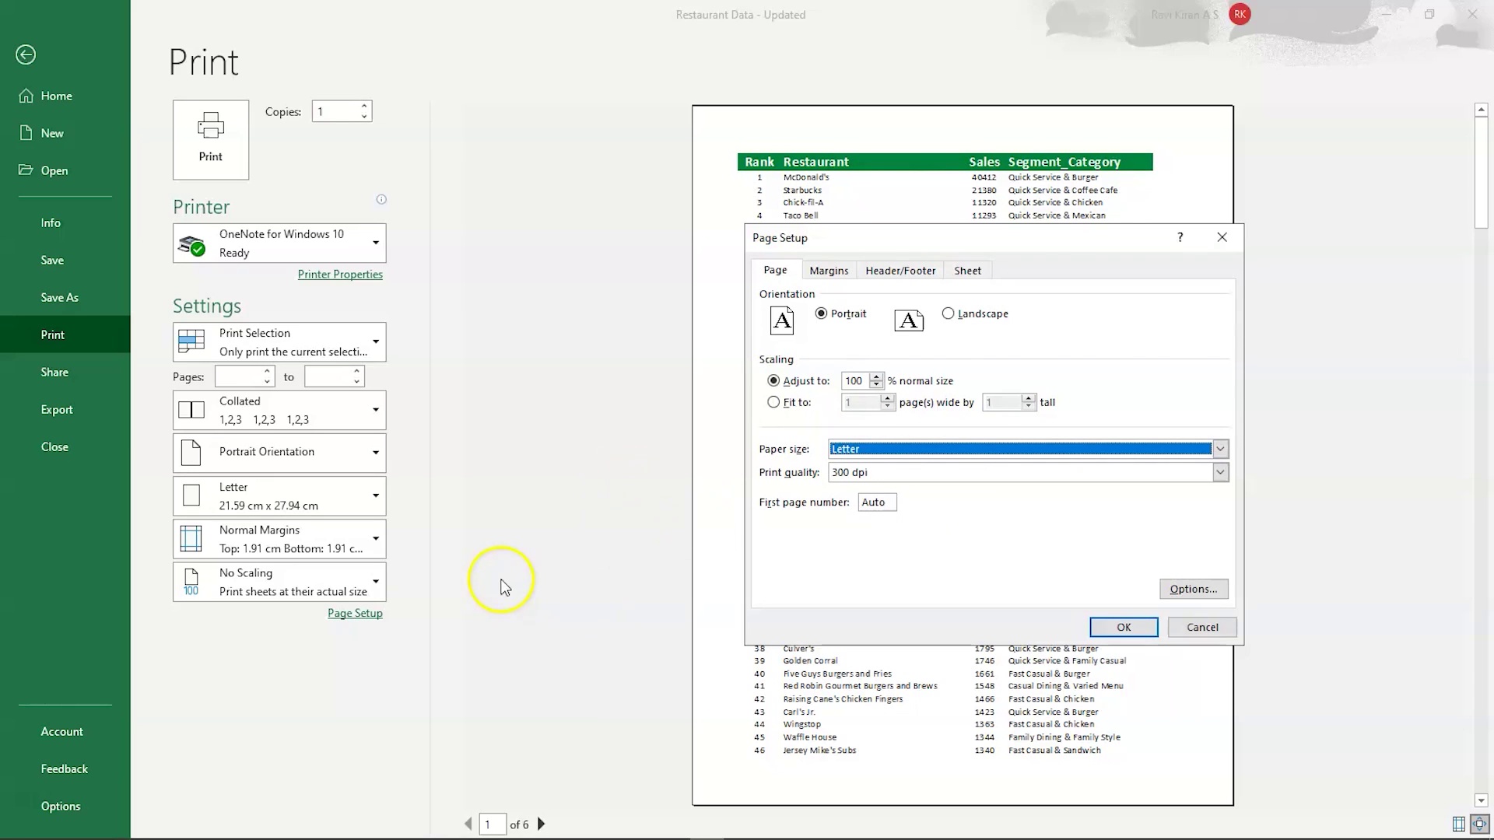
click(1220, 238)
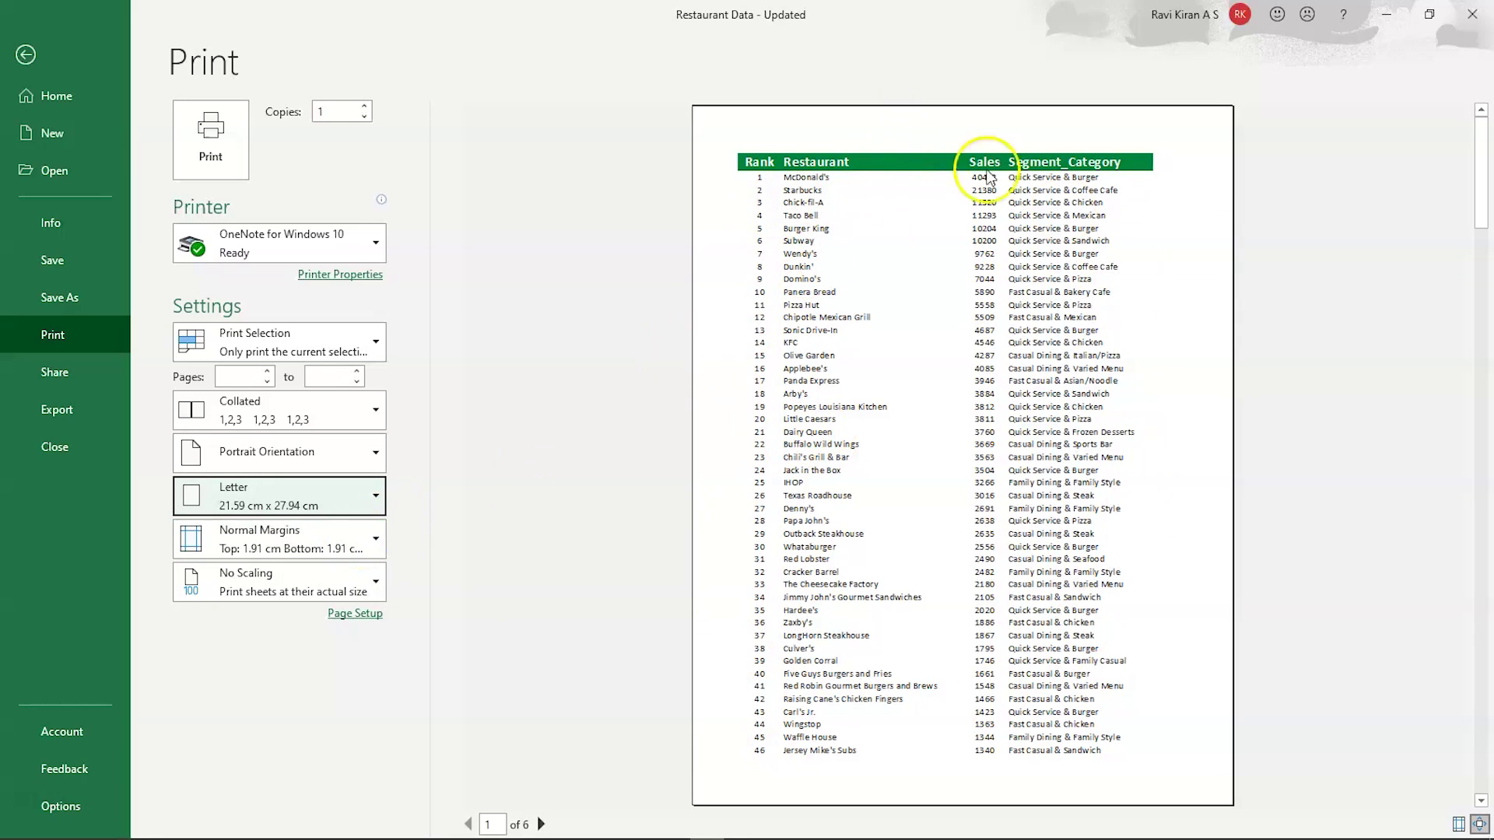
Try Last Custom, Wide and Narrow margin presets, finally settling on Normal margins.
click(332, 547)
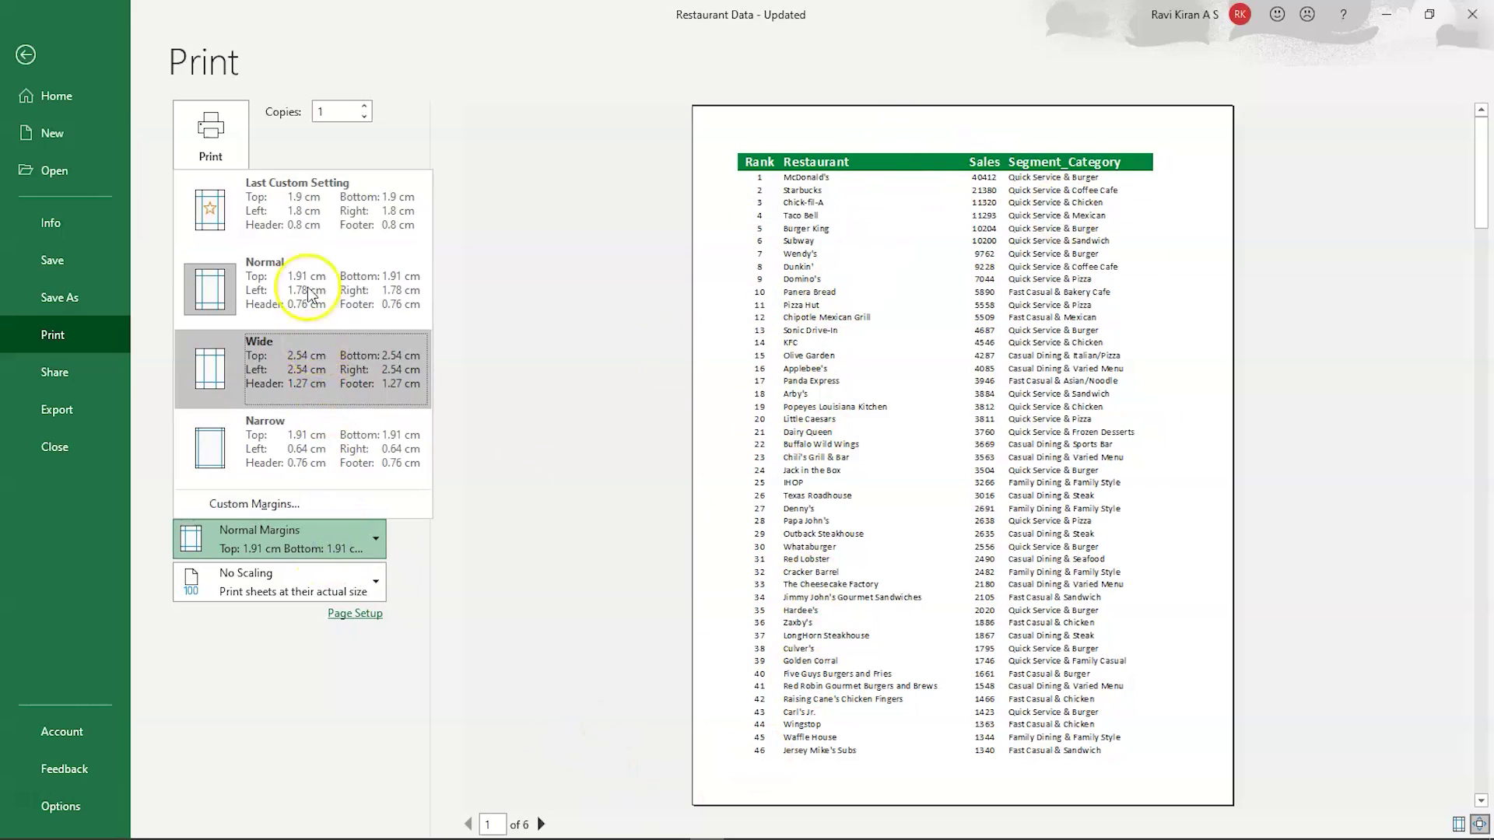
click(305, 223)
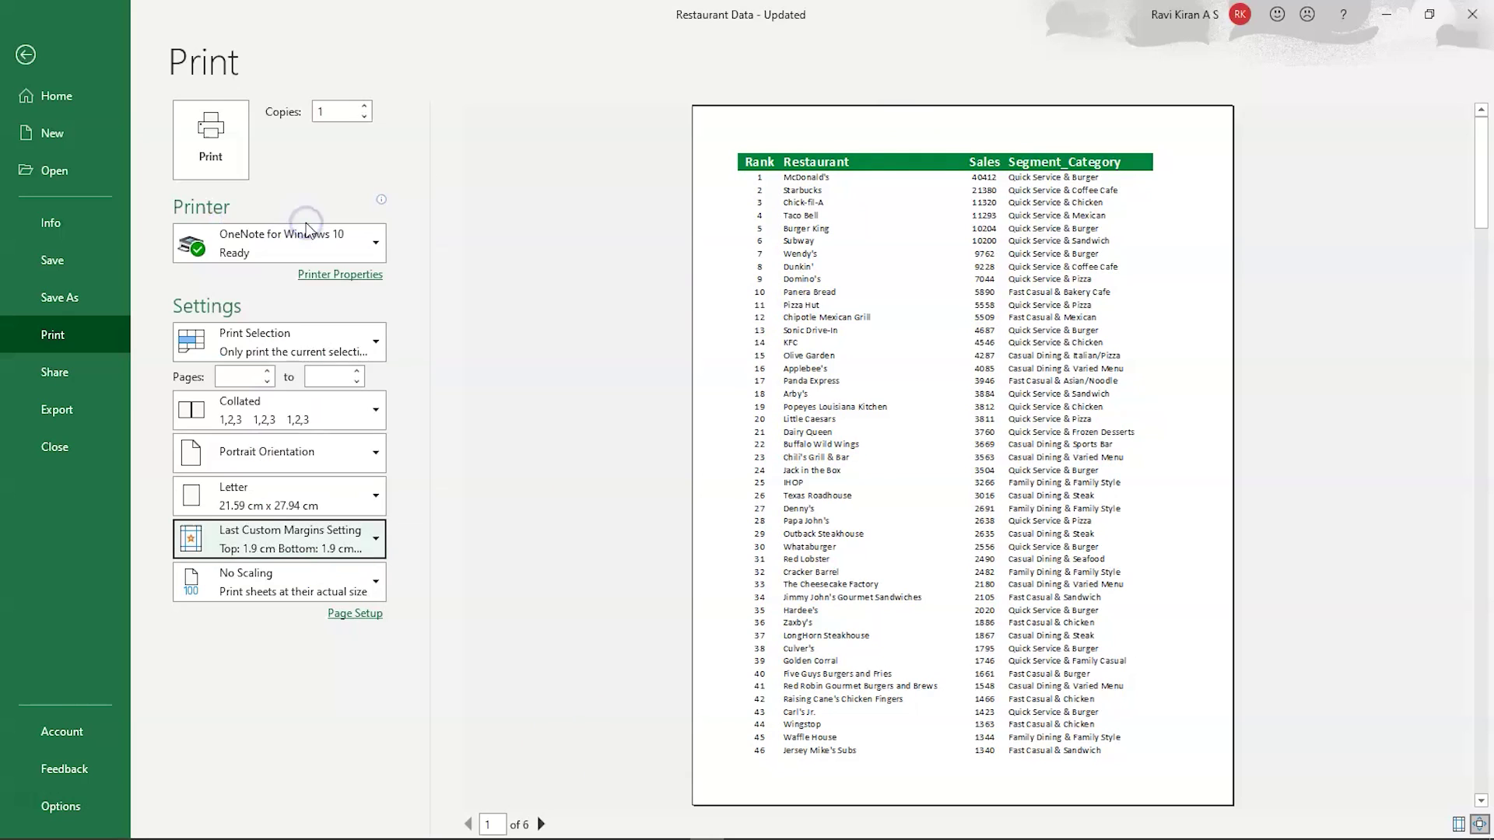
click(257, 539)
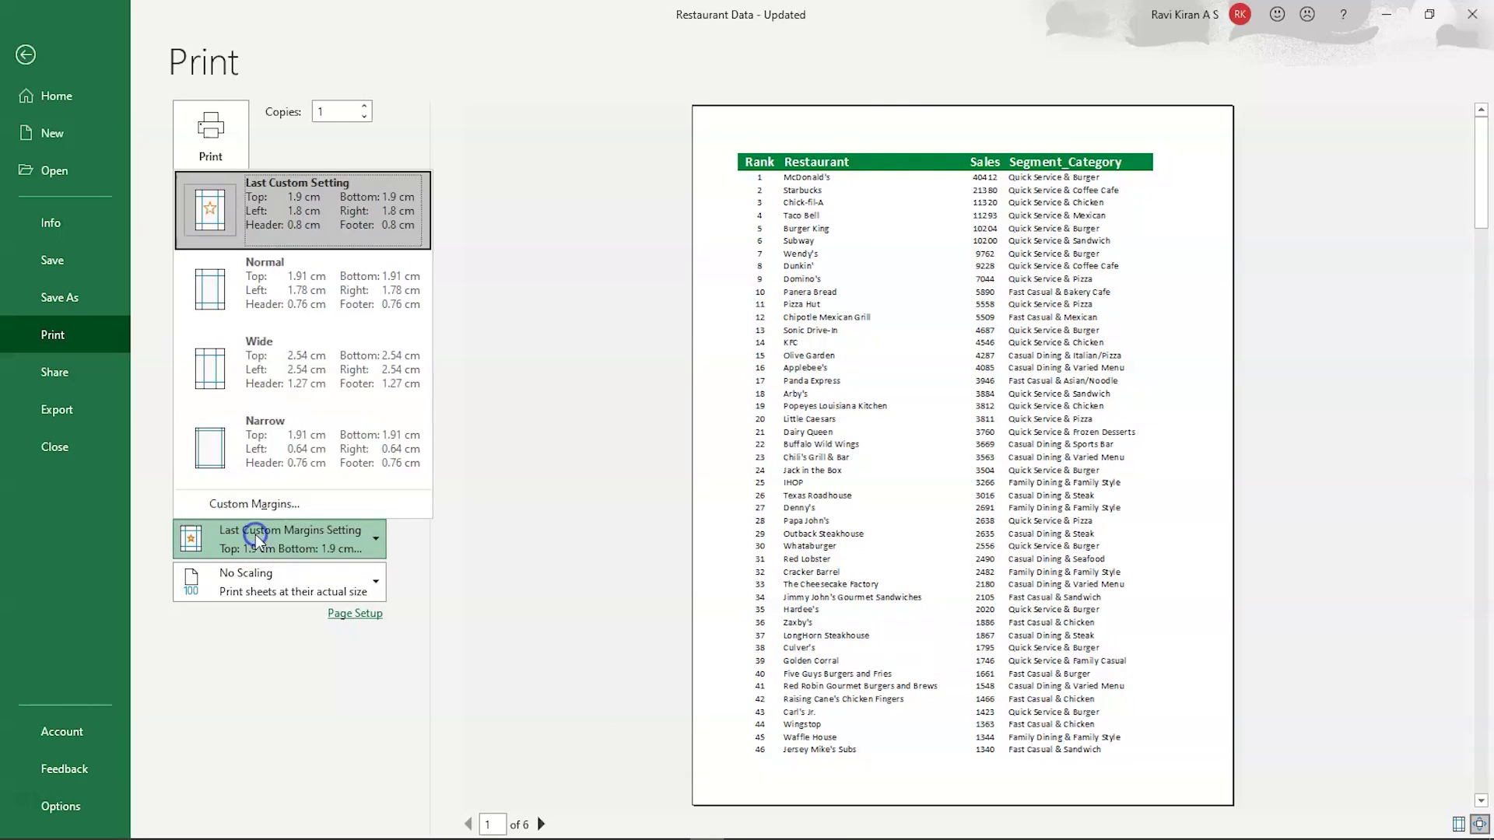
click(273, 363)
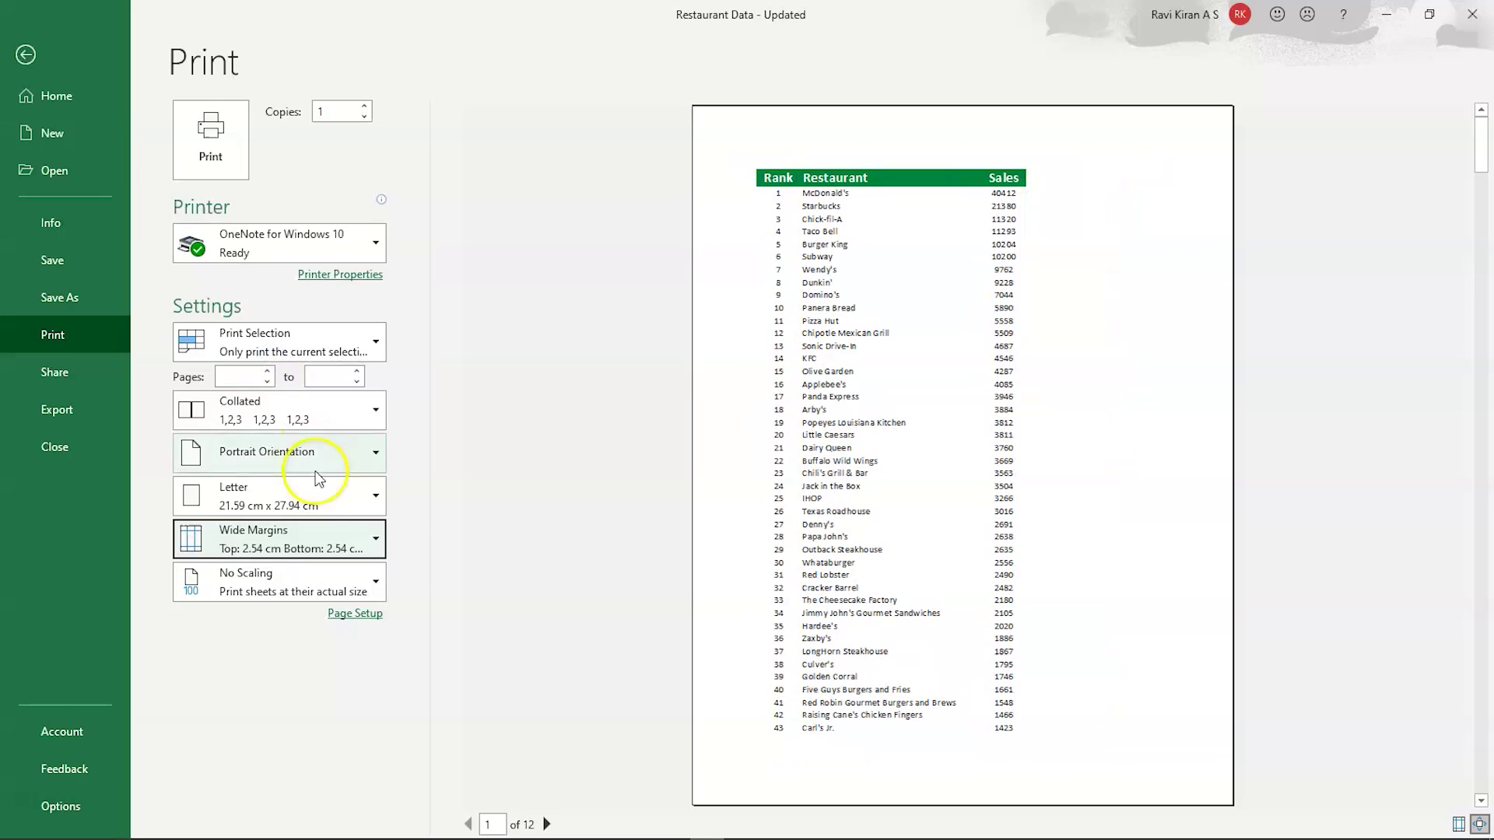
click(280, 543)
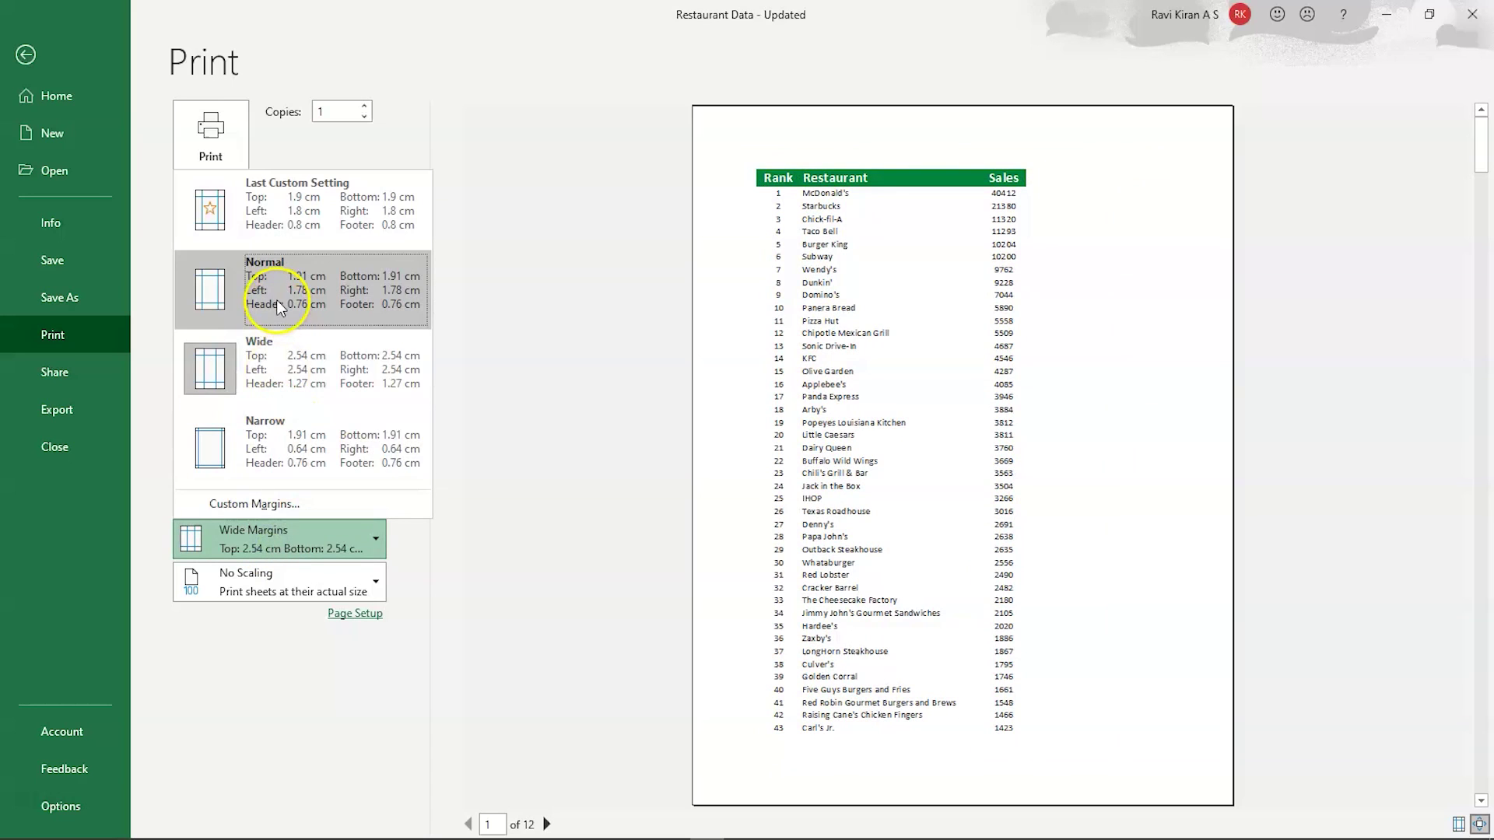
click(283, 210)
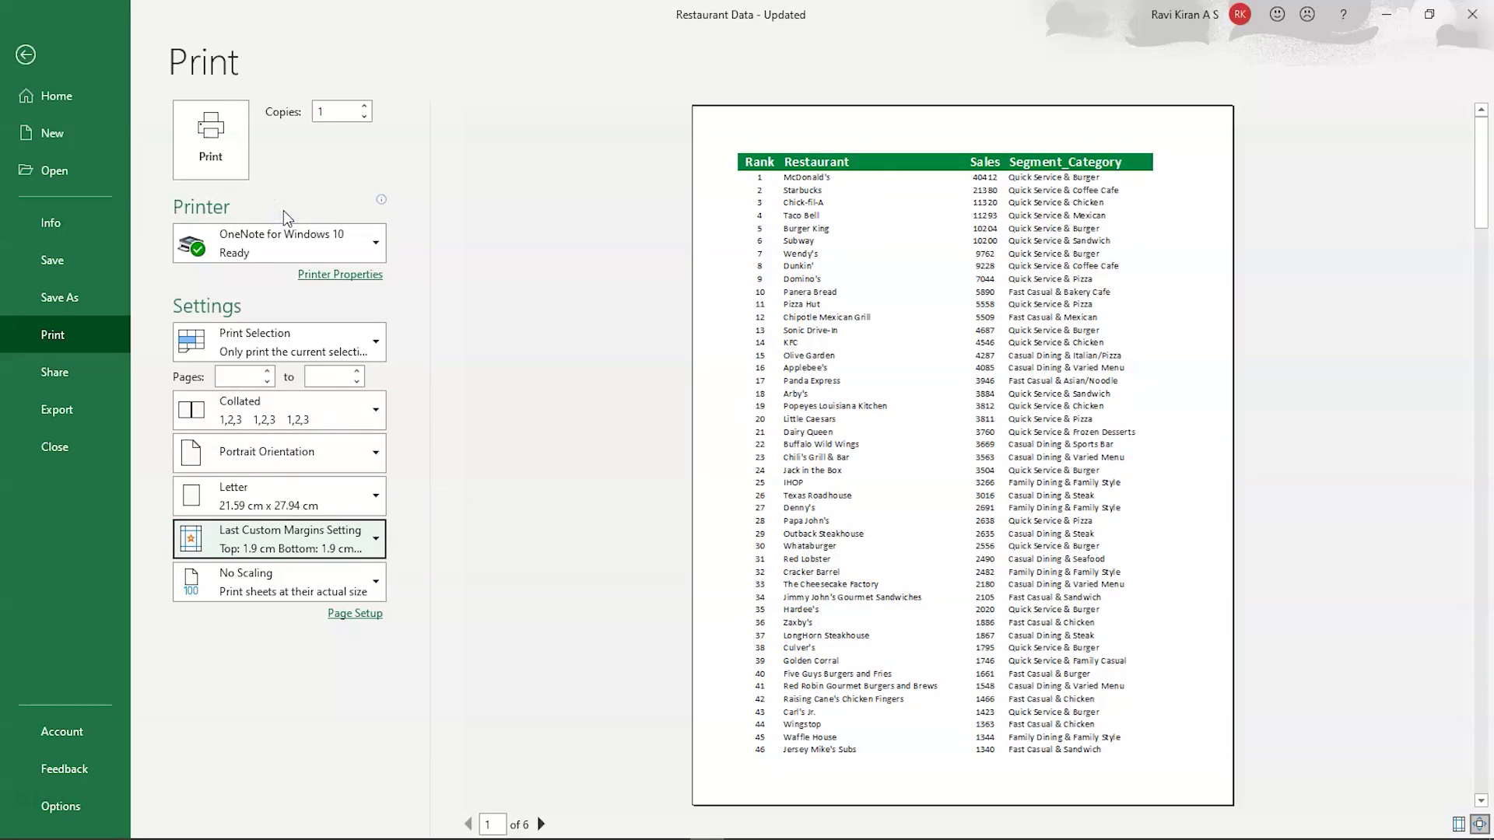
click(251, 533)
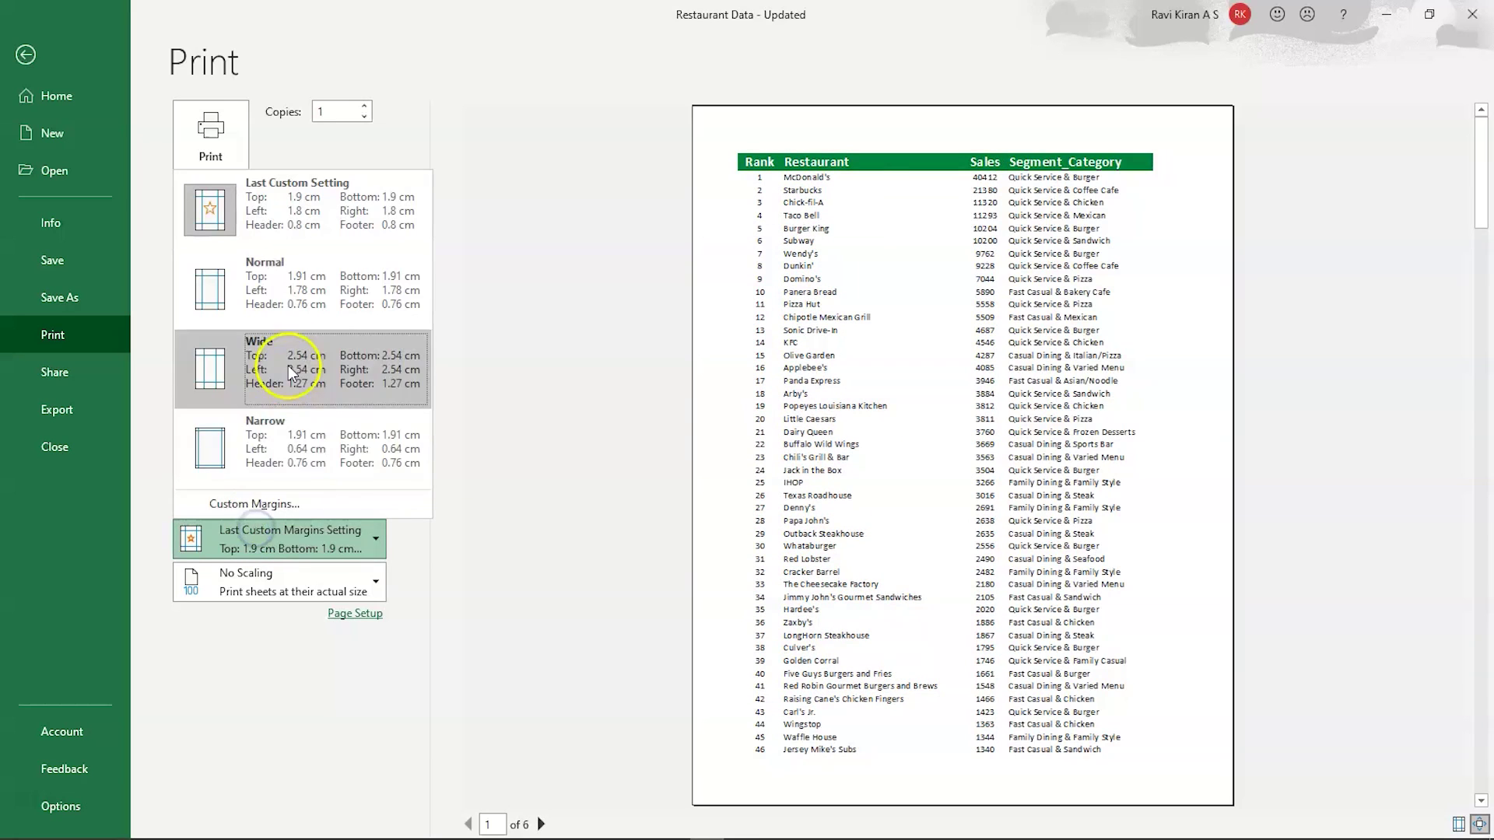
click(293, 440)
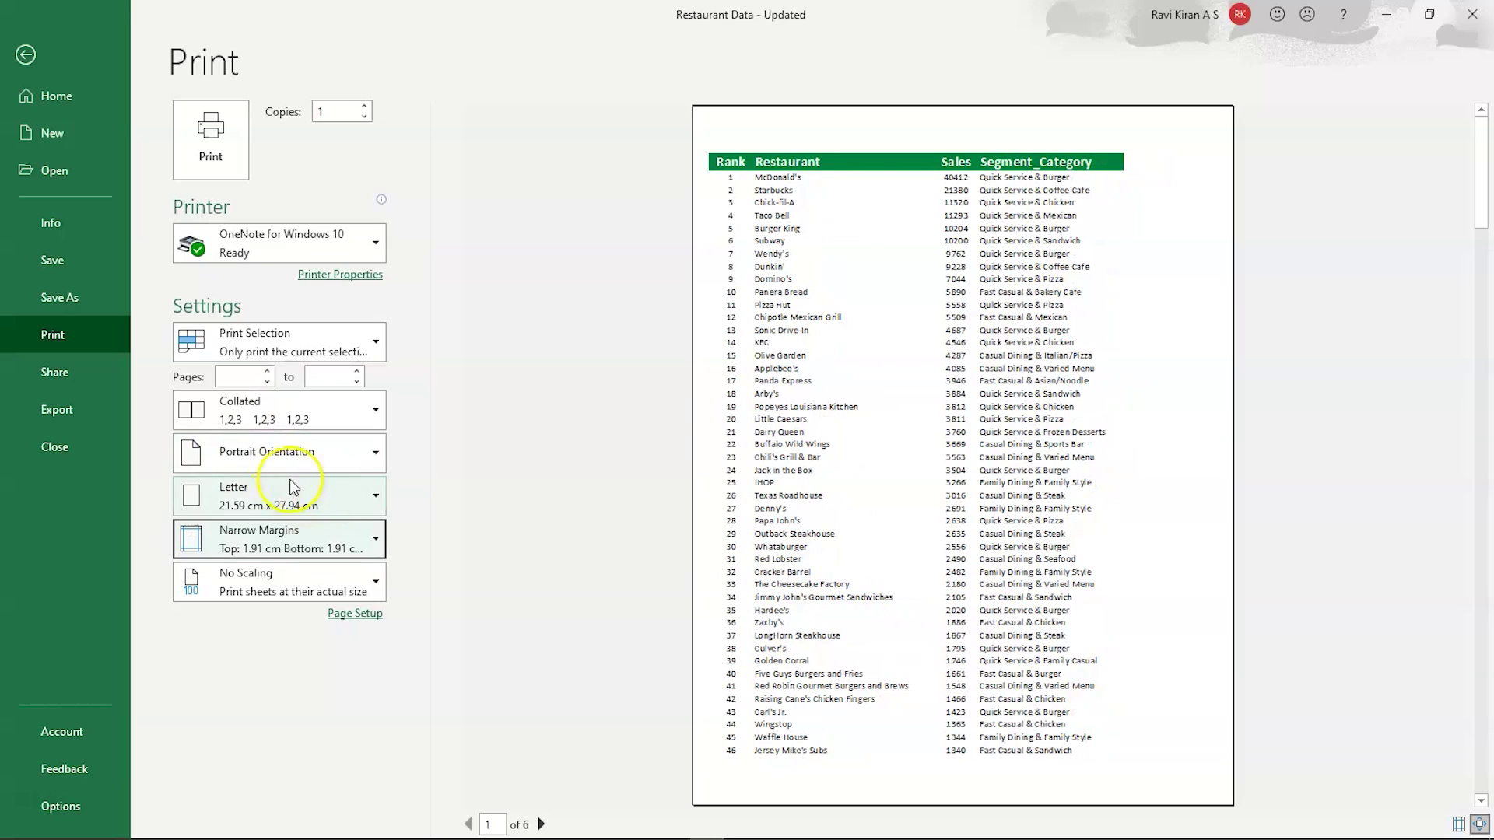
click(248, 543)
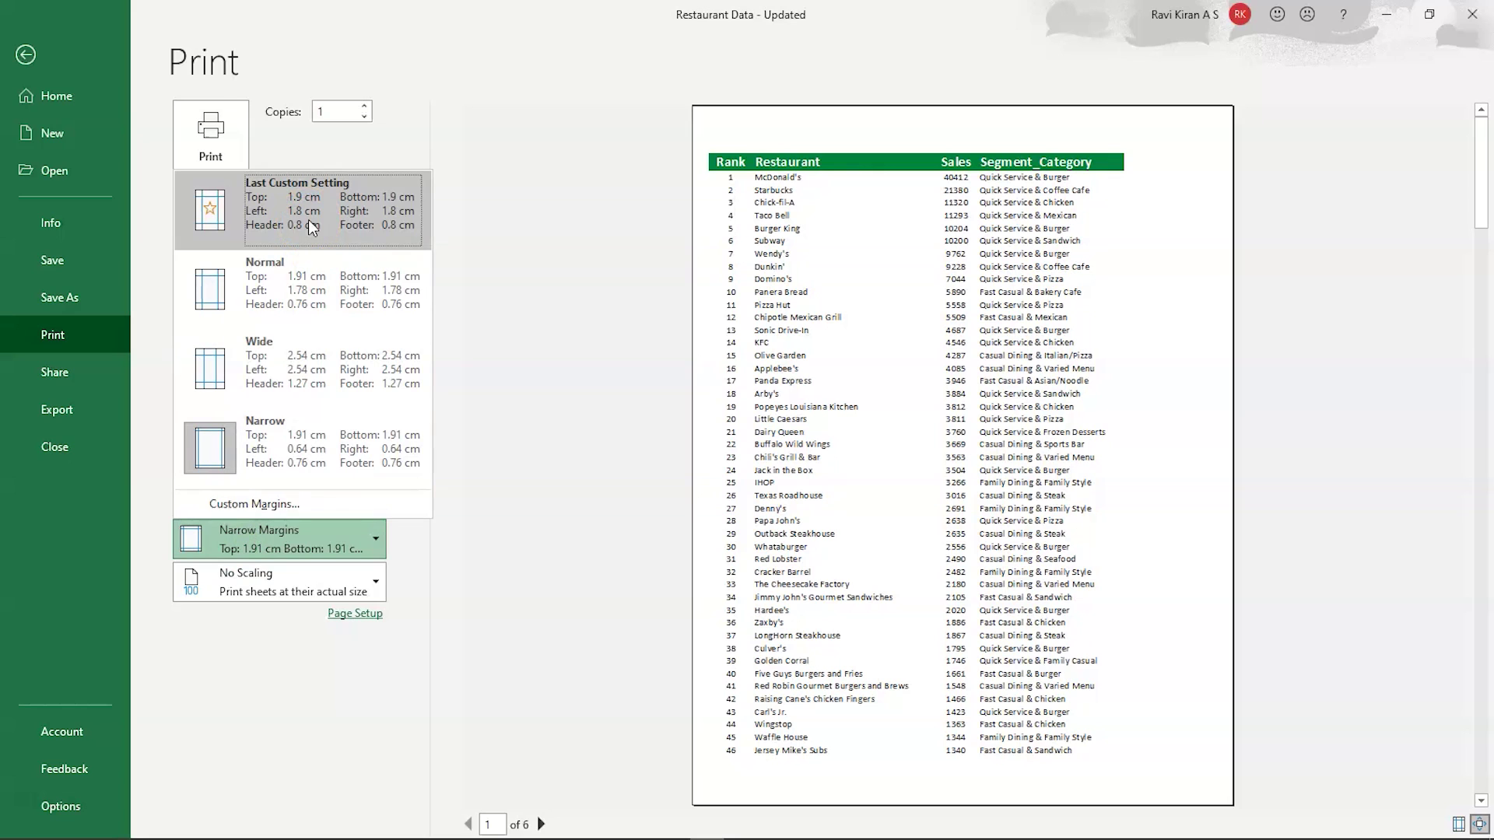
click(288, 289)
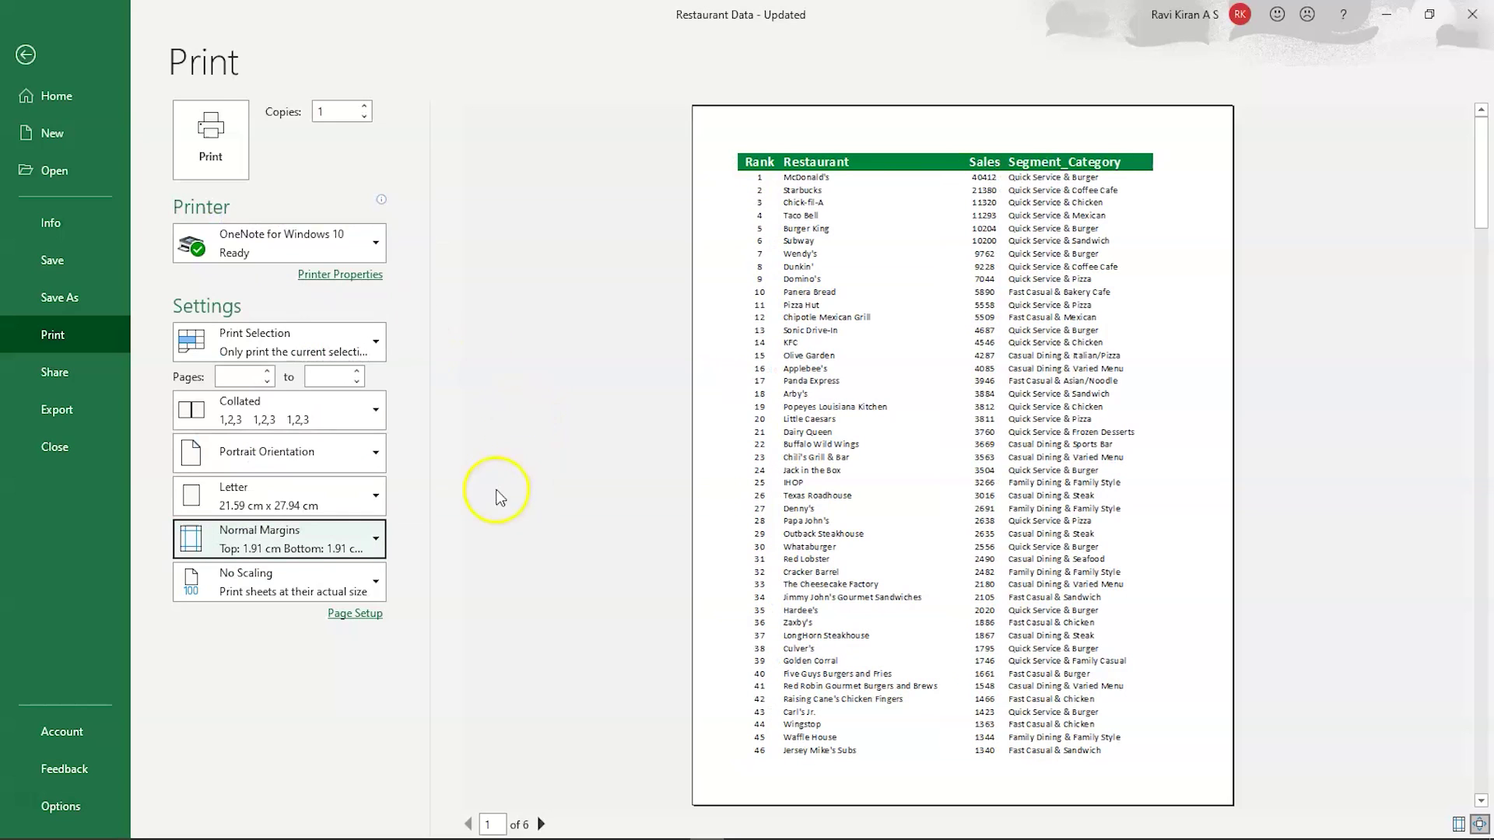
click(492, 522)
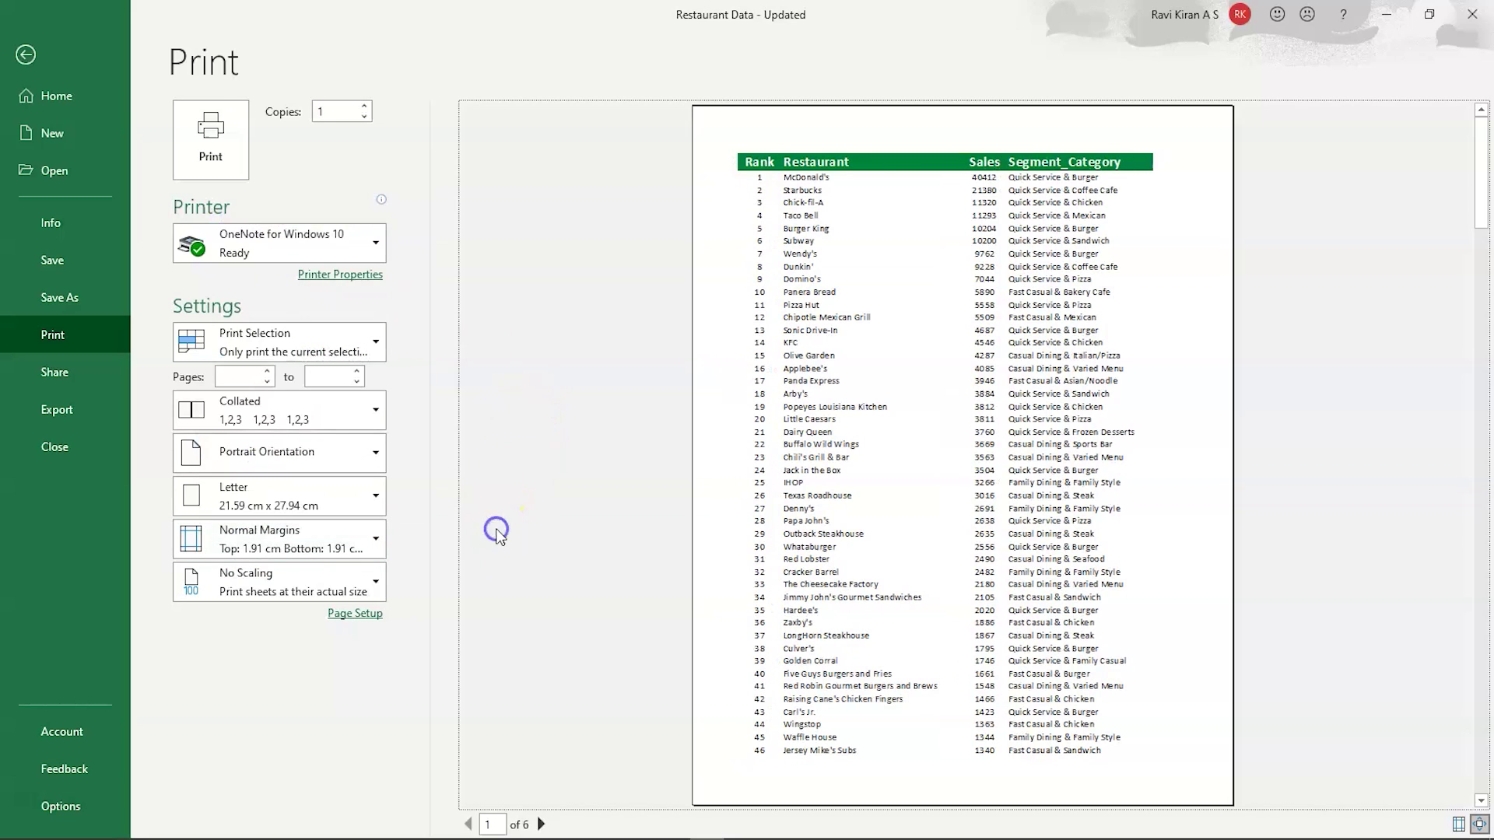
click(370, 584)
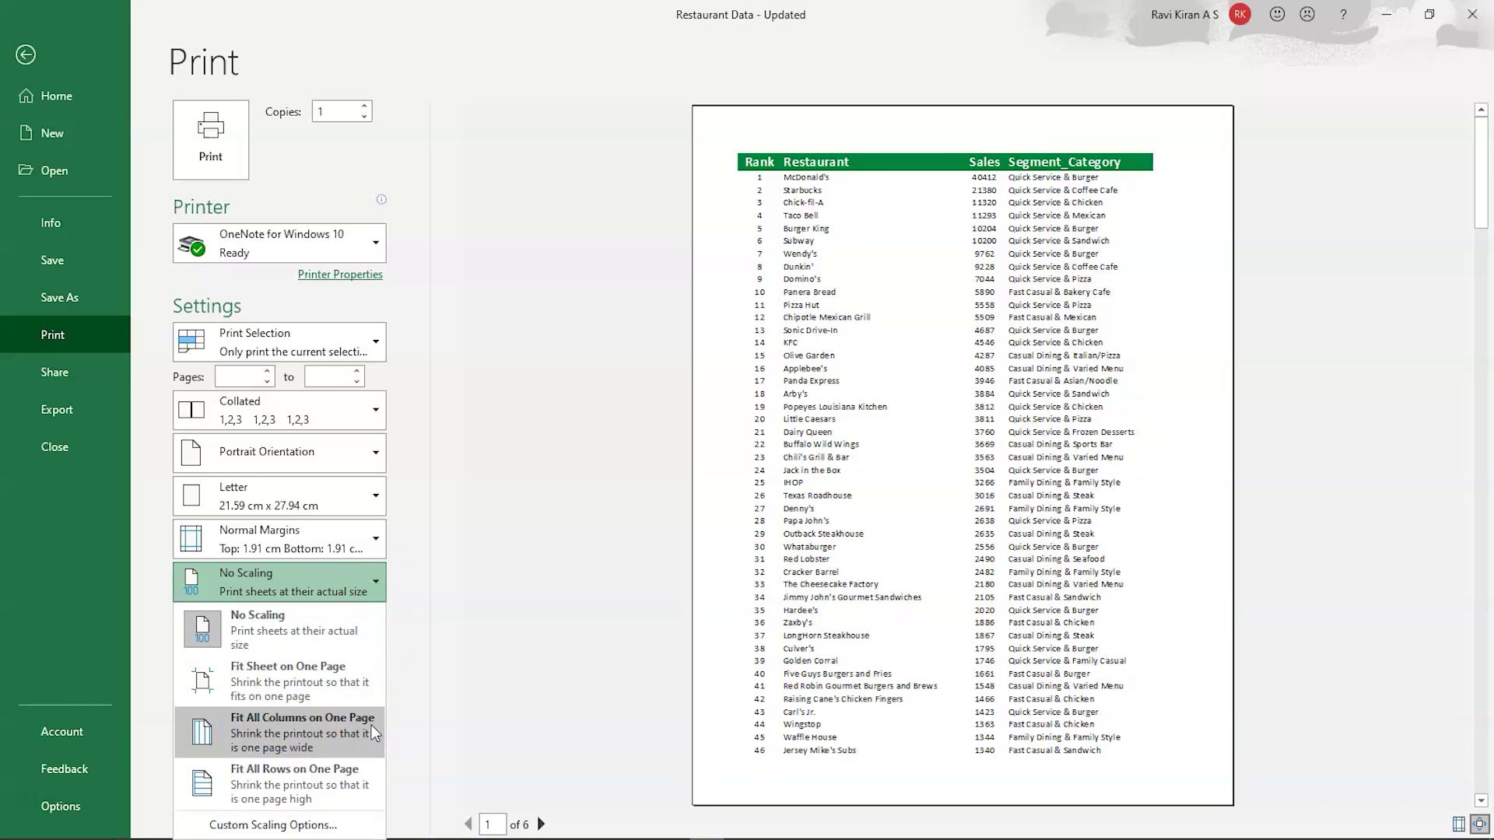
click(274, 643)
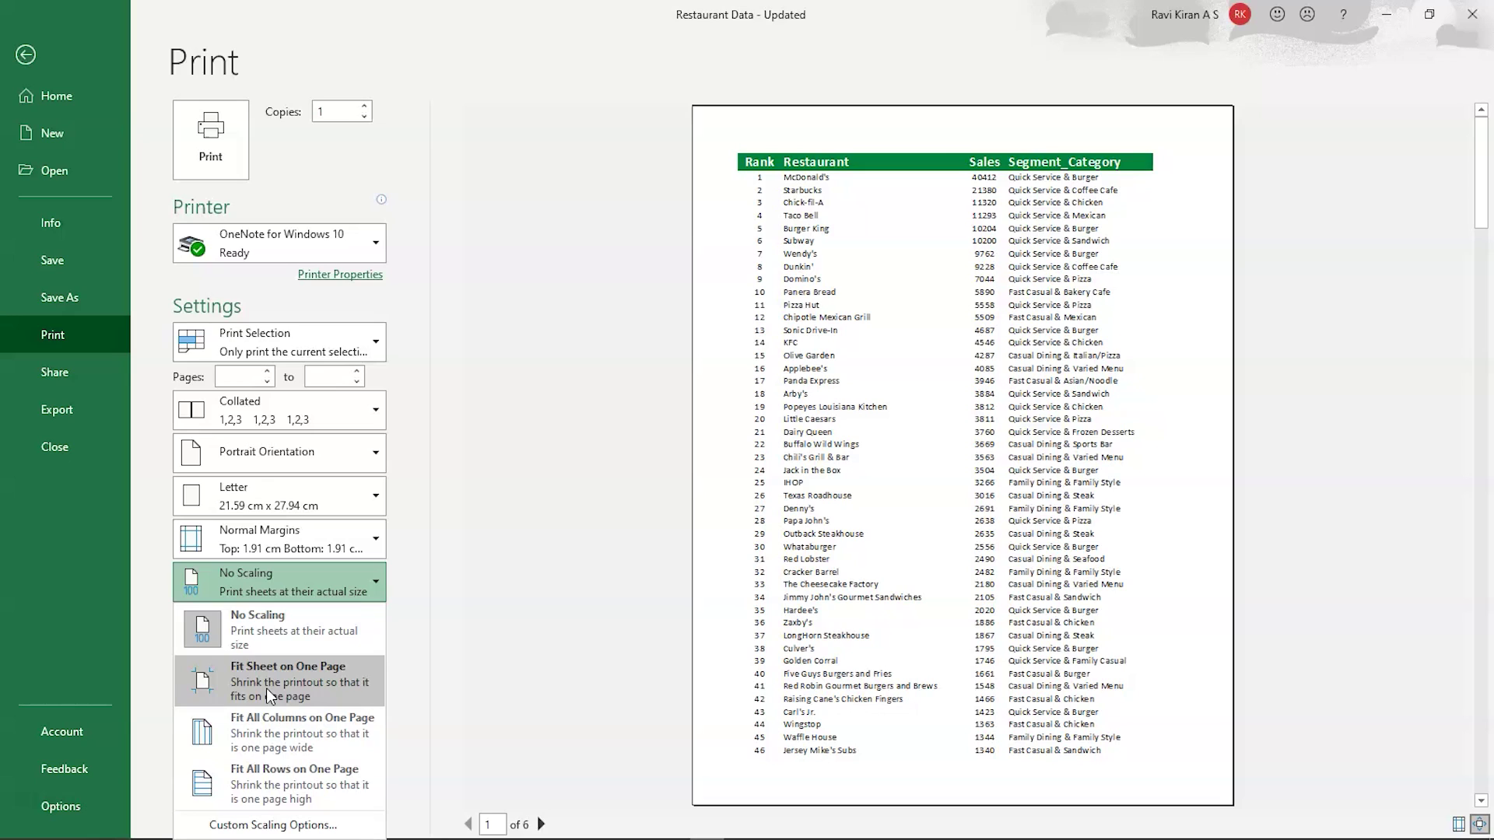
click(266, 688)
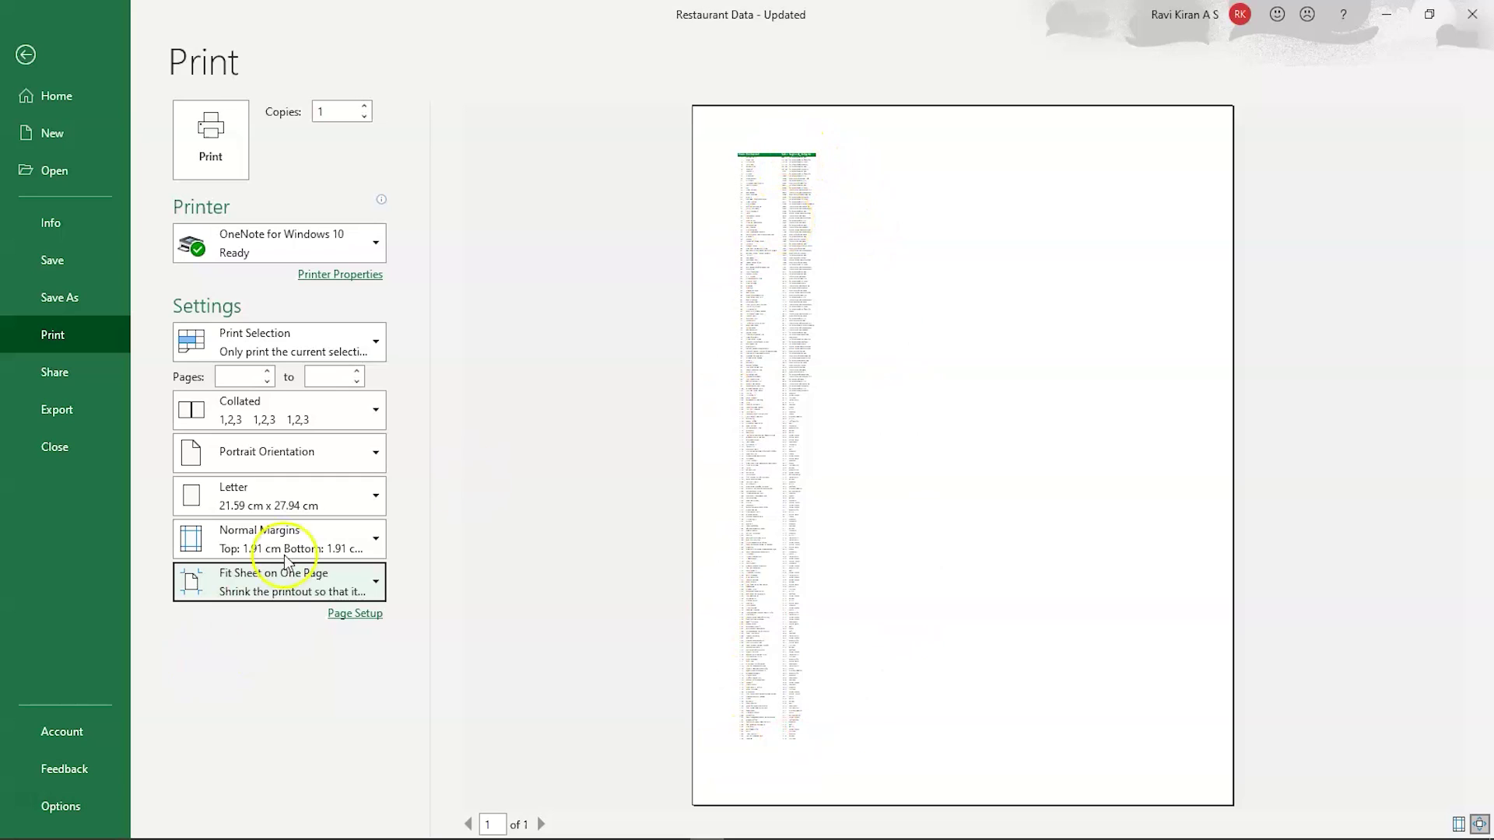
click(283, 585)
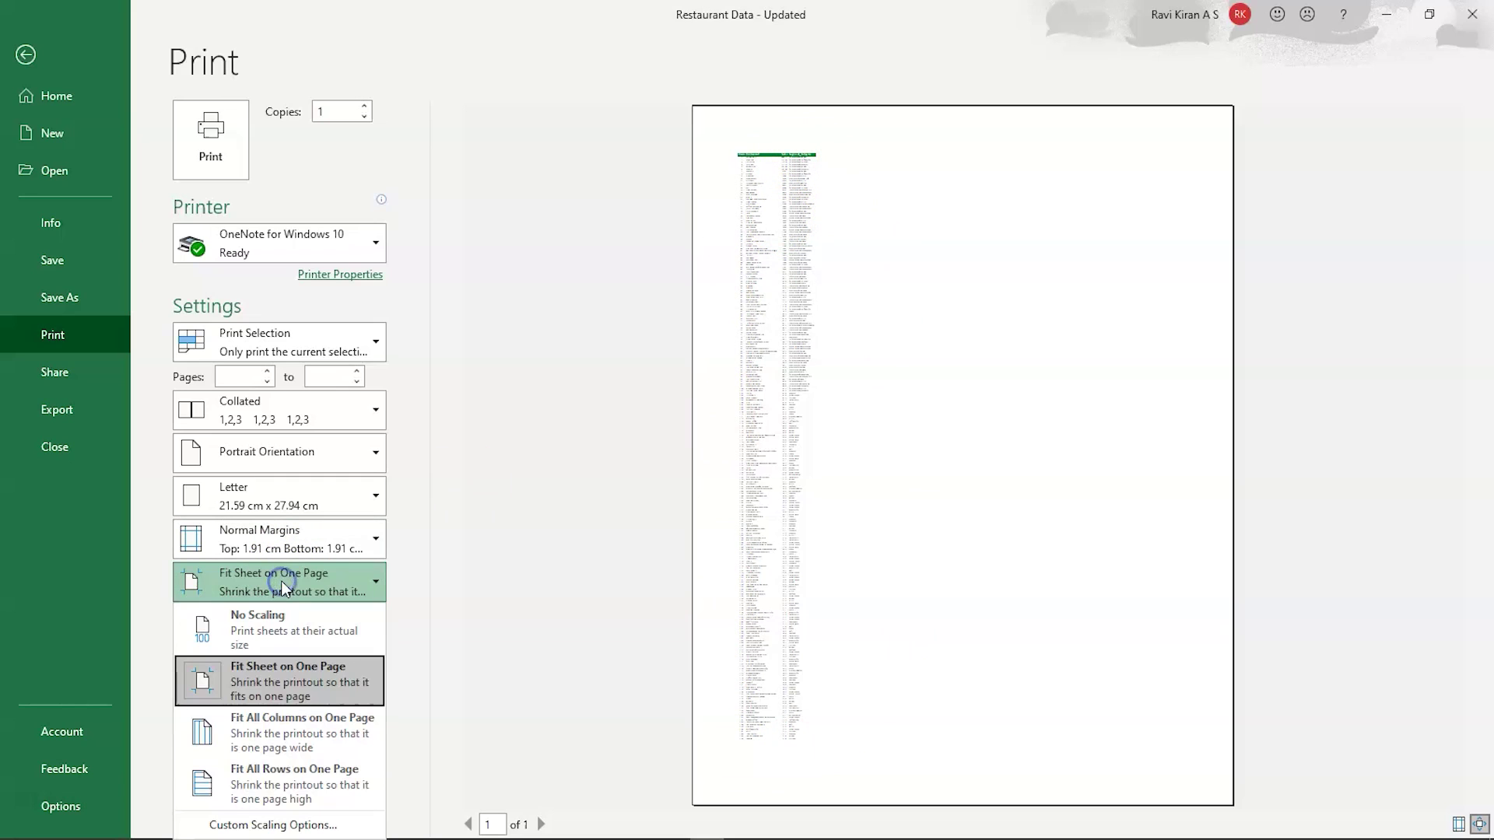
click(264, 644)
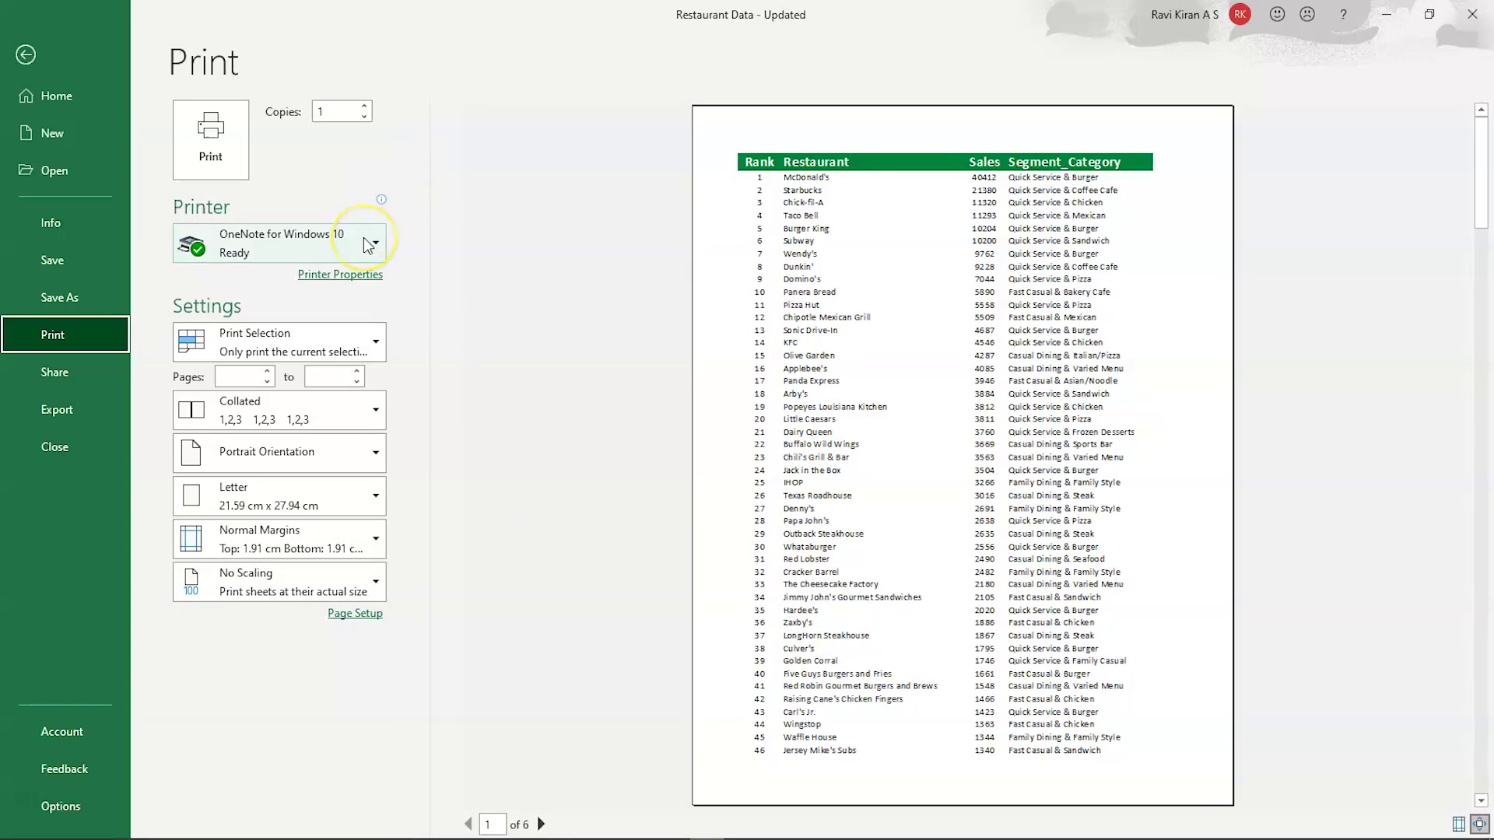
Choose Microsoft Print to PDF as the printer and adjust the number of copies.
mouse_move(368, 246)
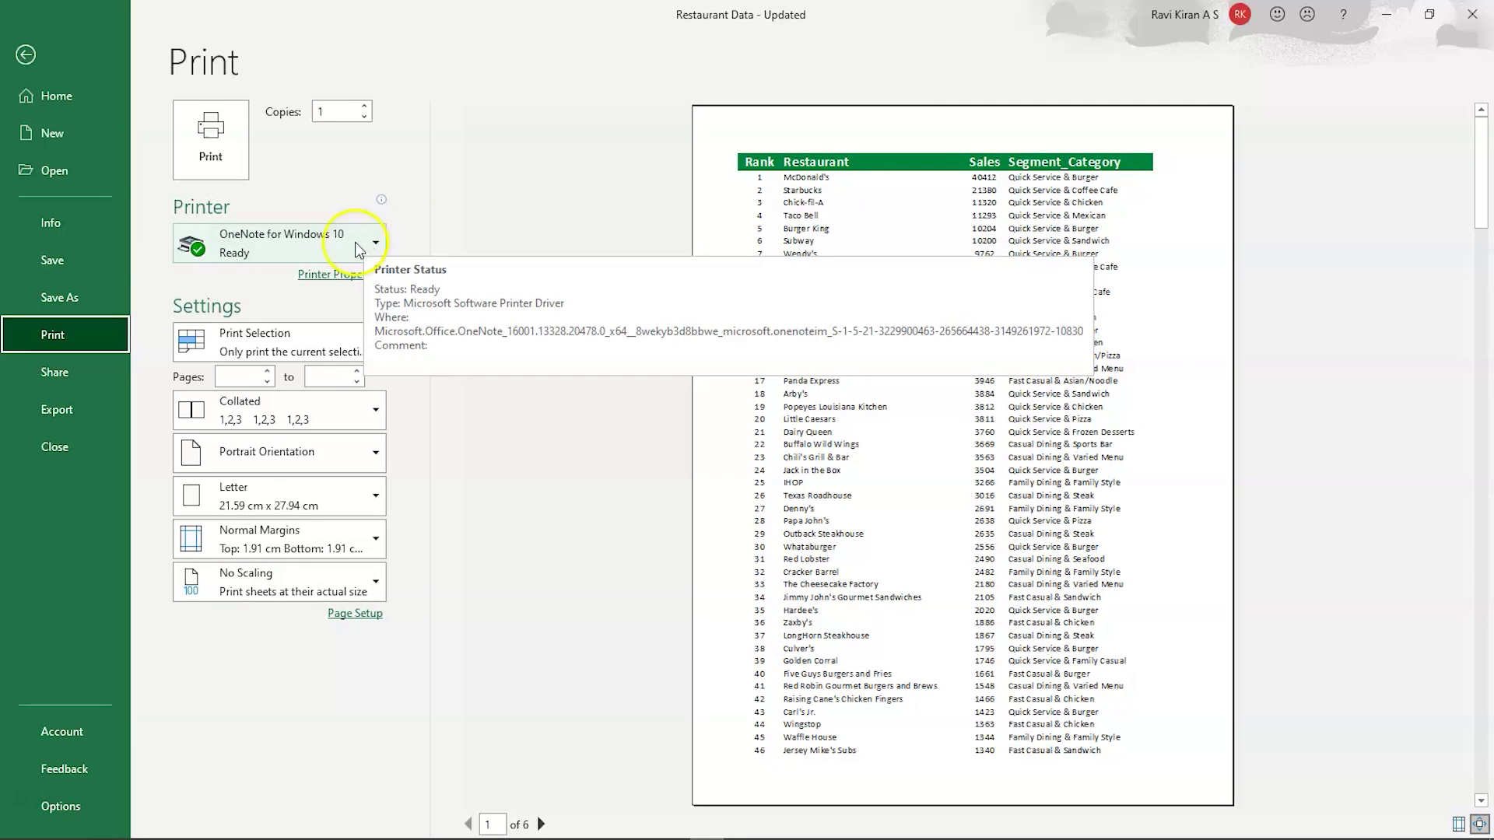
click(372, 238)
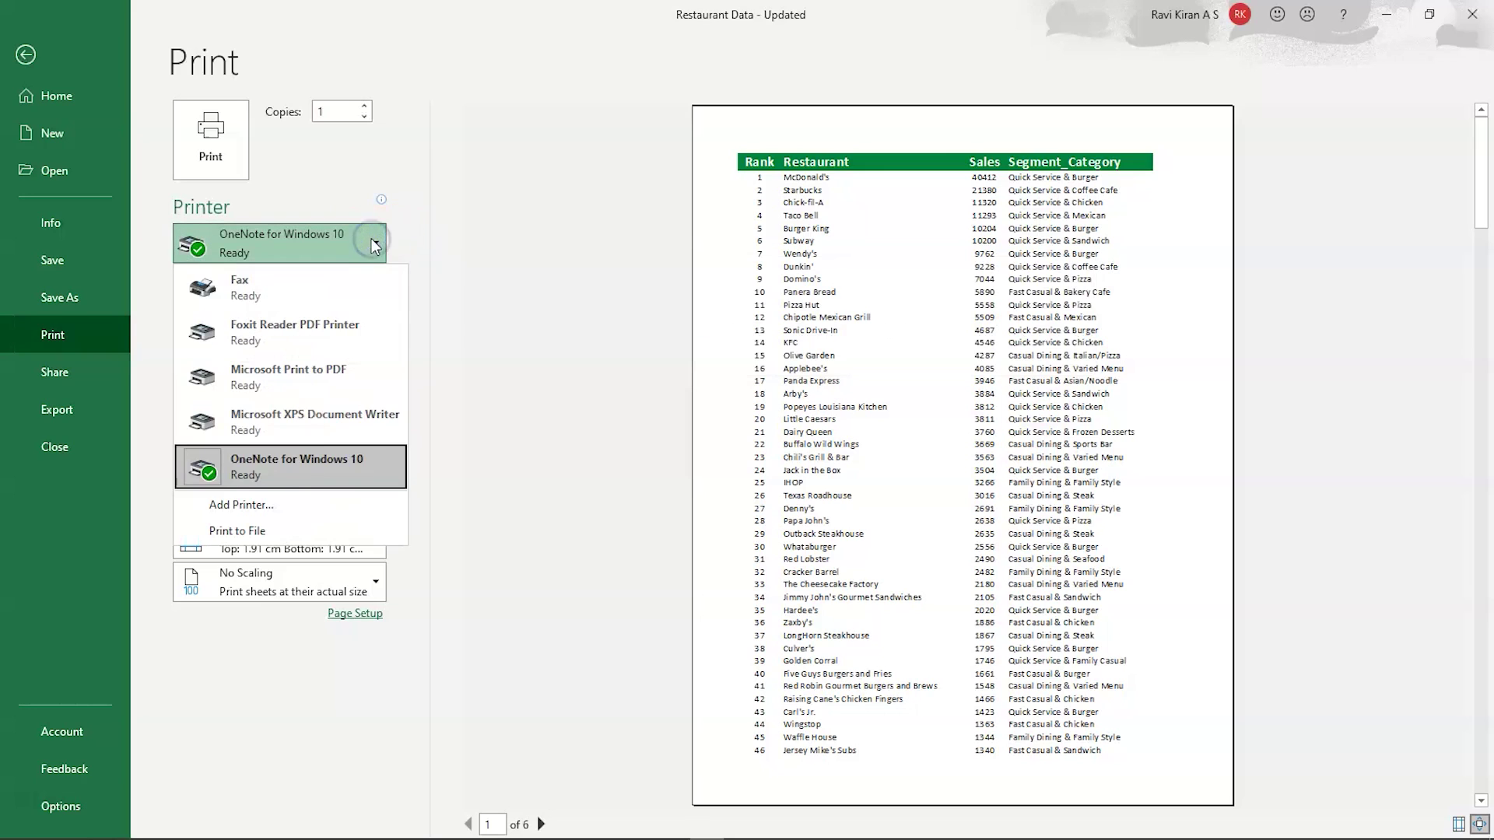
click(316, 380)
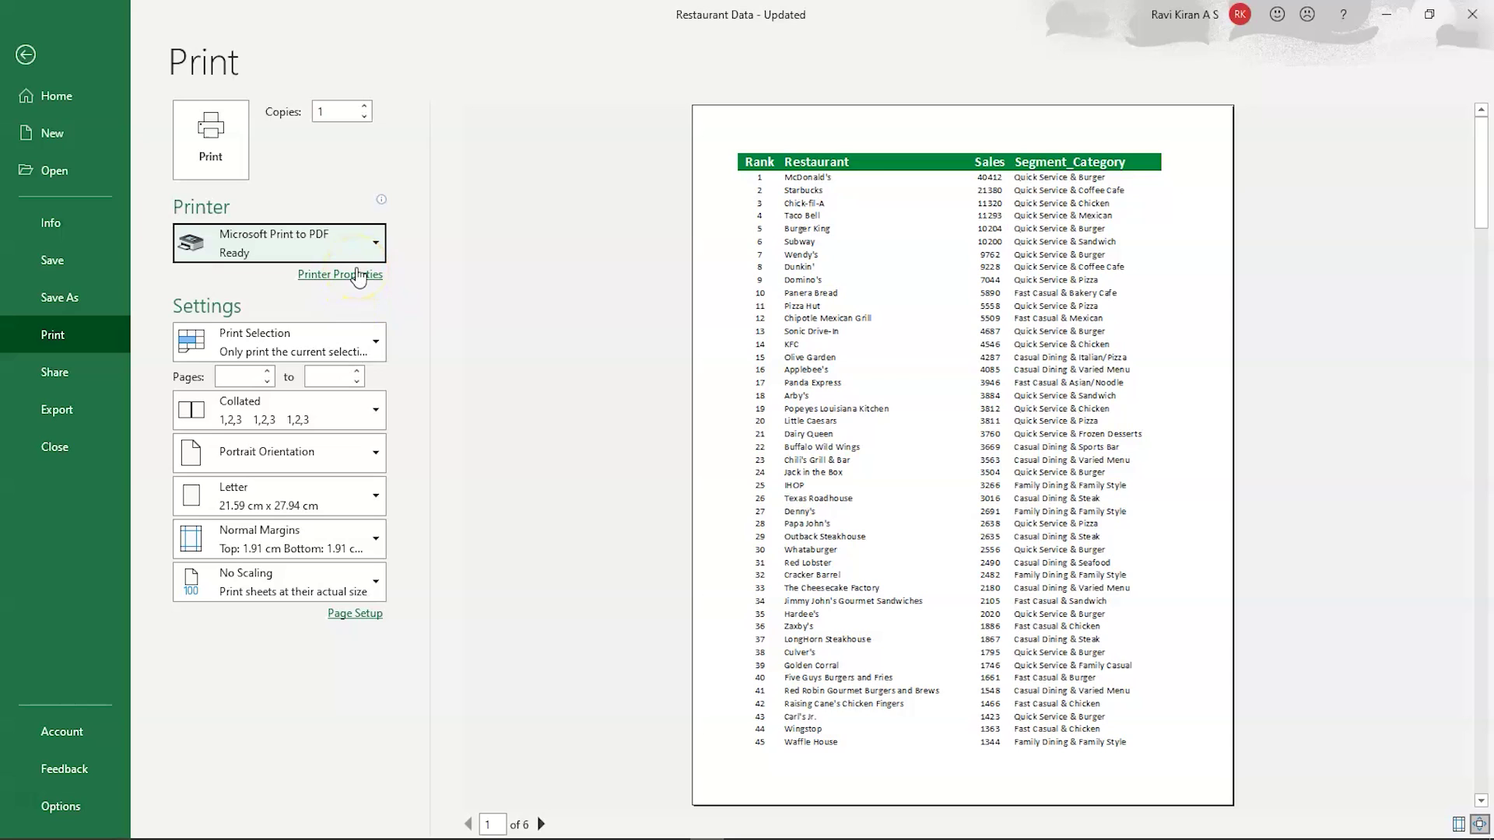
click(363, 107)
click(363, 107)
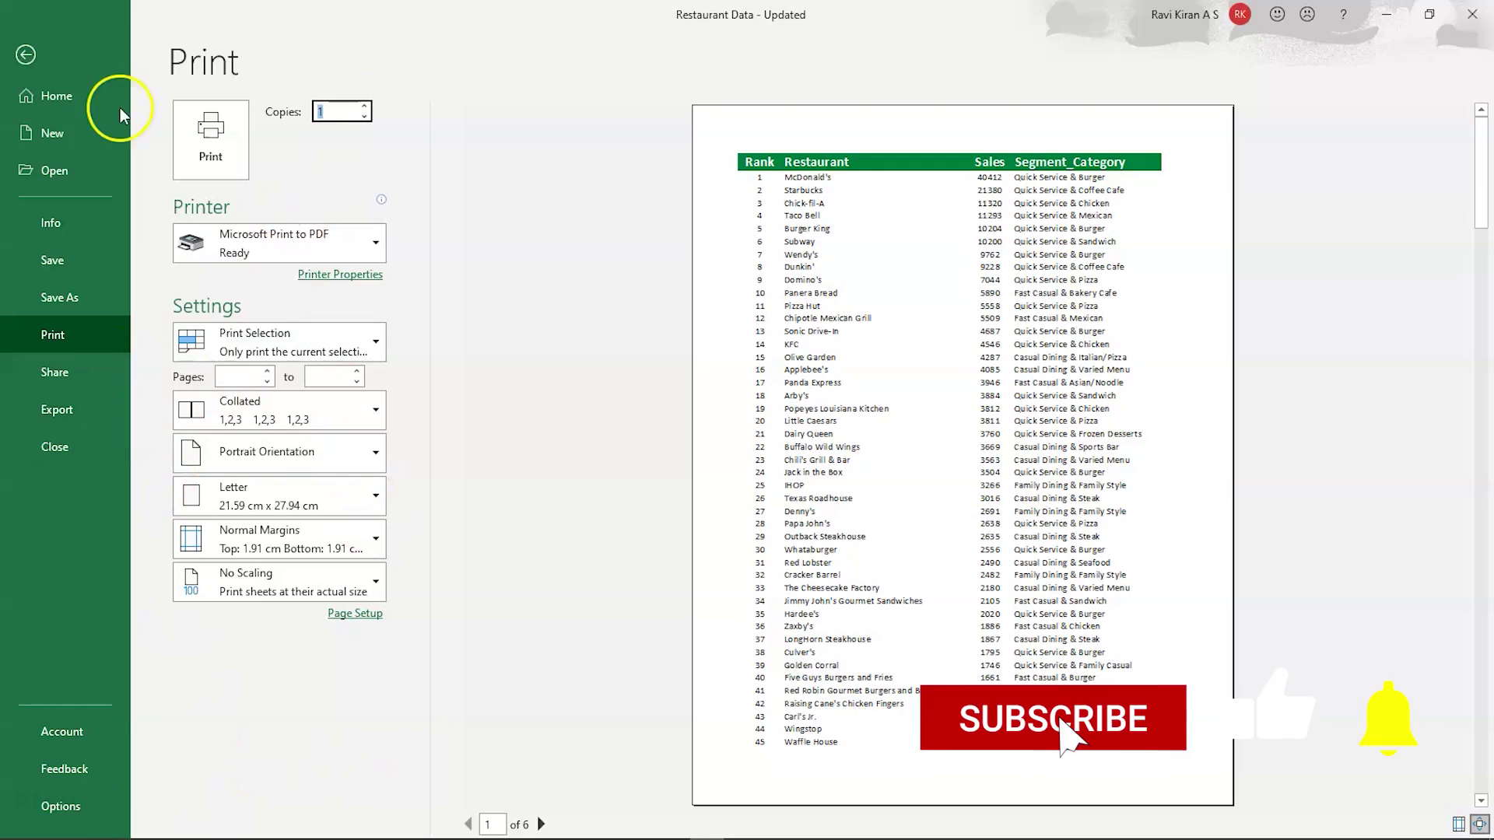
Toggle the print-to-file option, then go to the Export page.
click(376, 241)
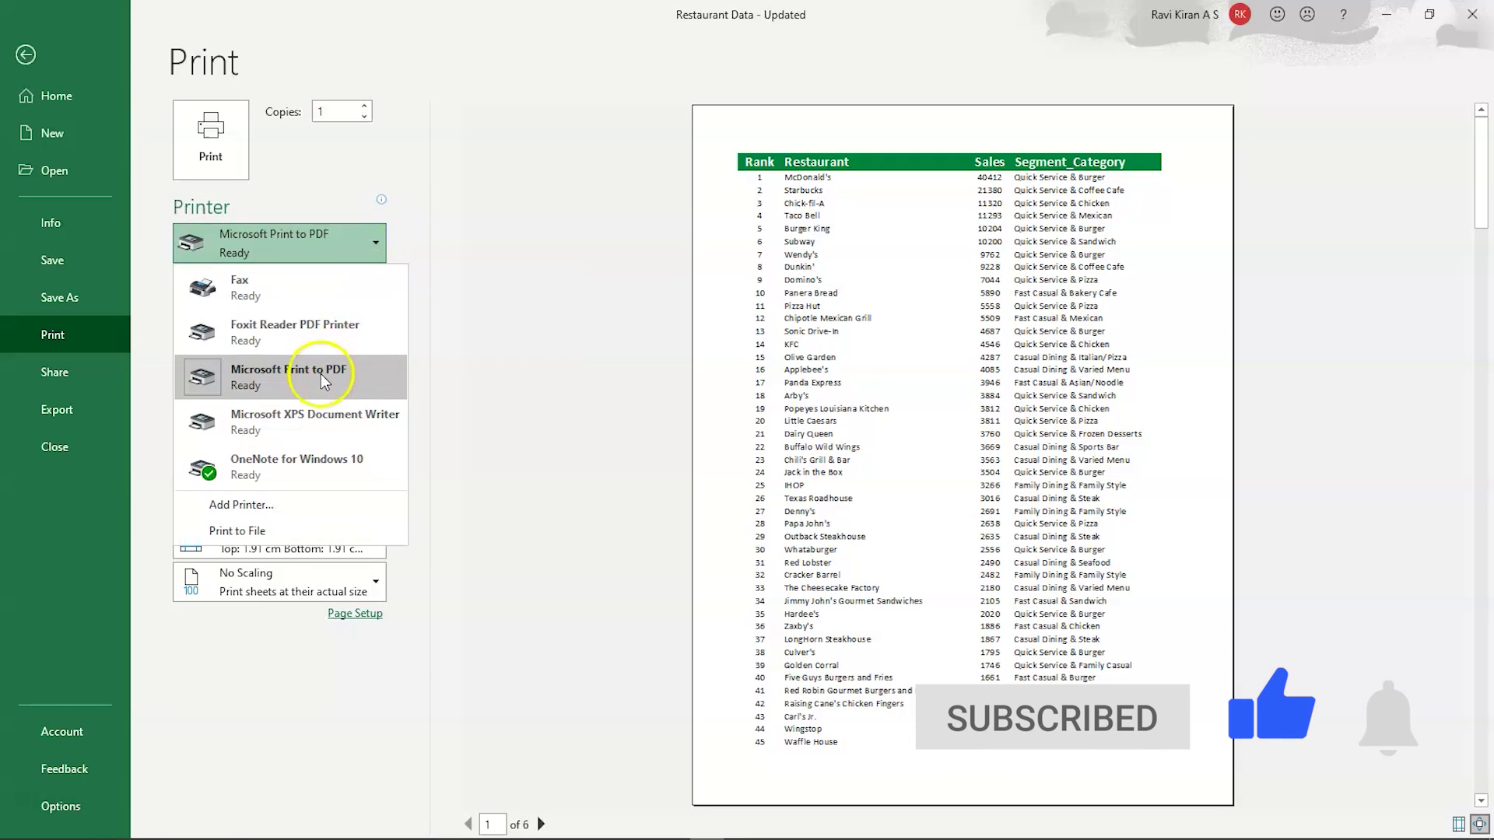
click(276, 531)
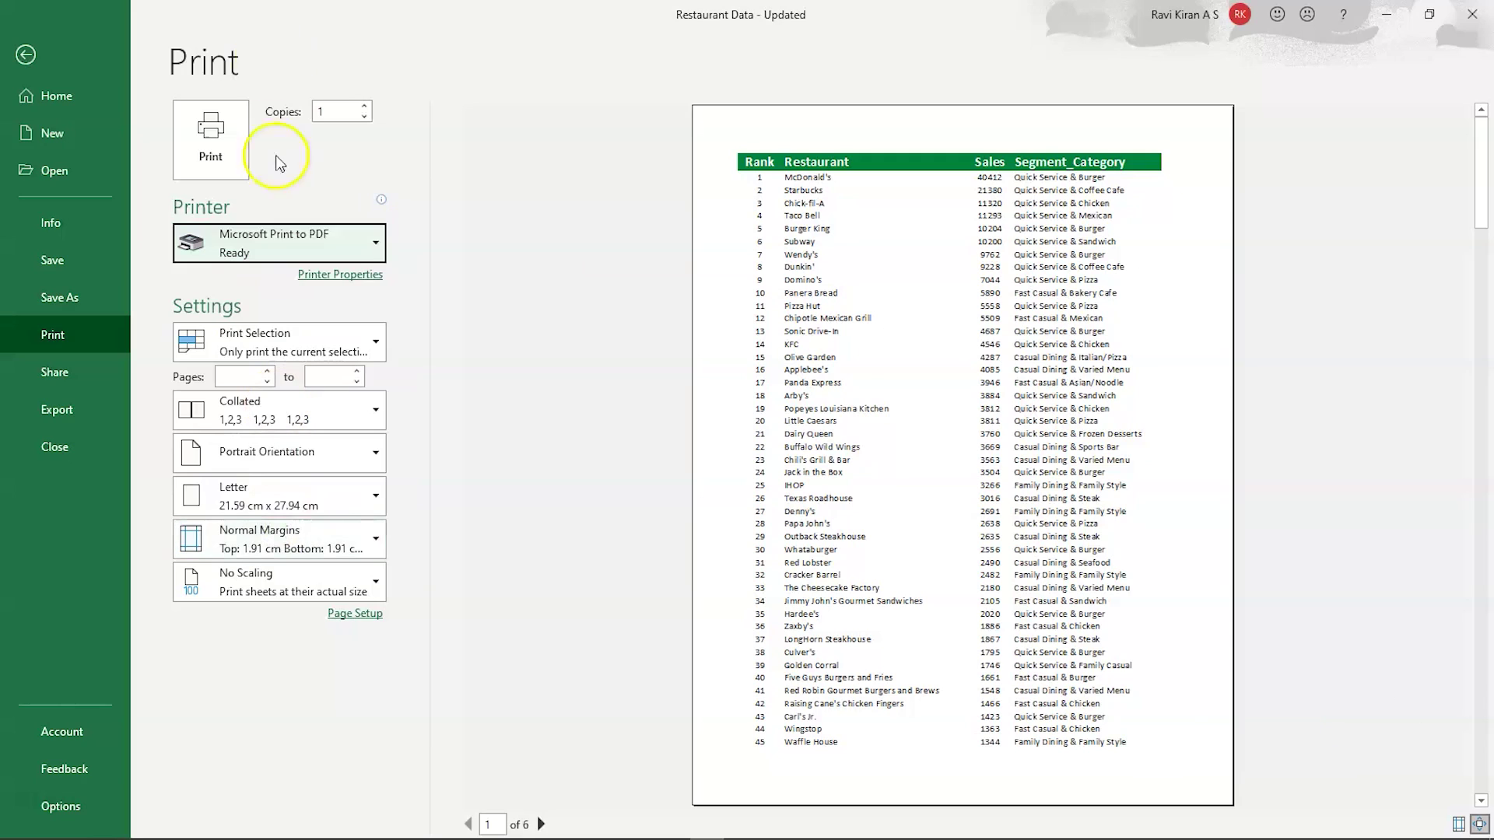
click(79, 414)
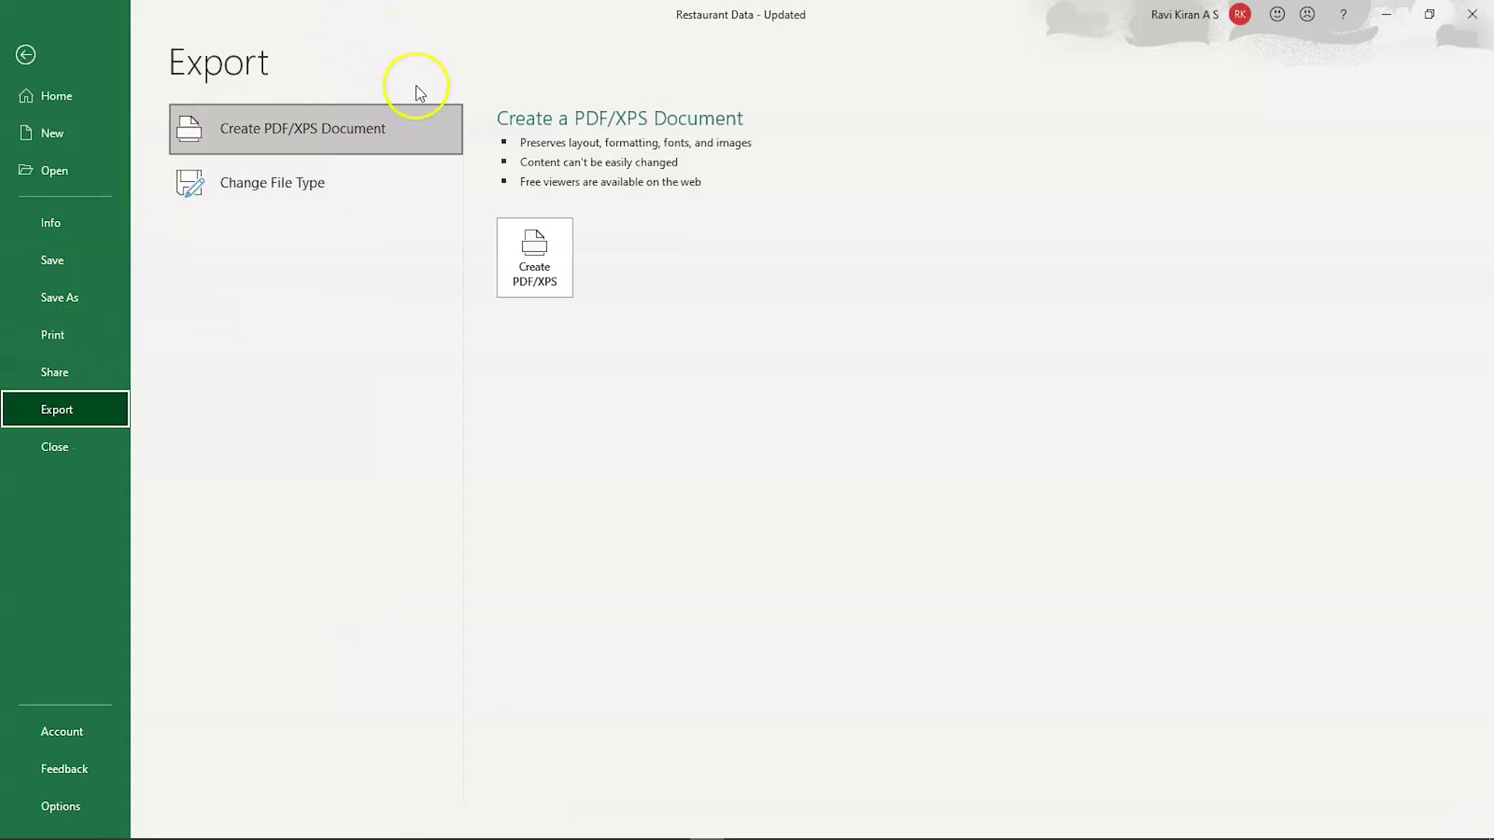
Publish the workbook as a PDF named 'Restaurant Data - PDF' in Documents.
click(409, 125)
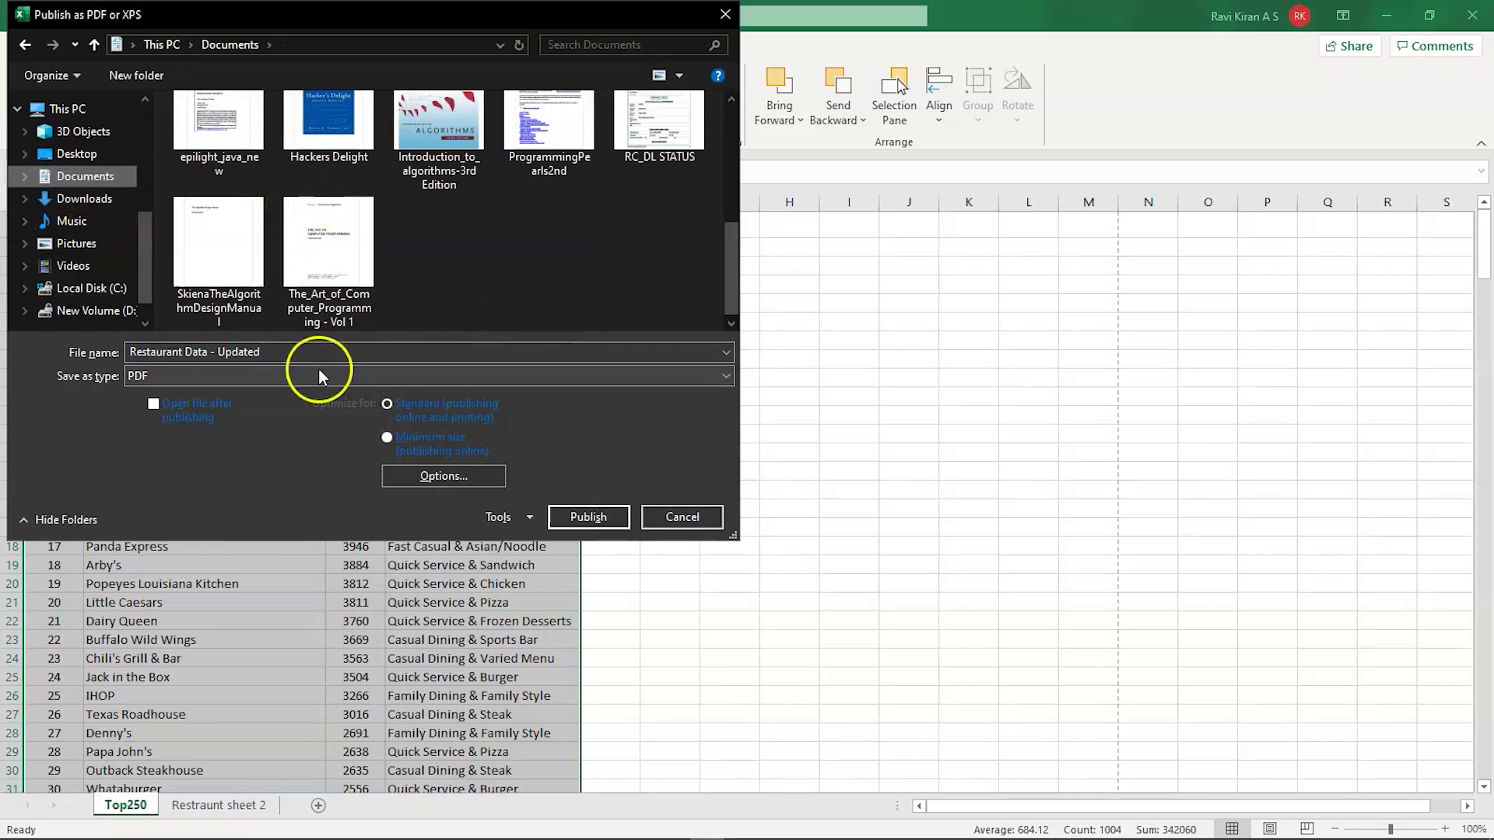
double_click(228, 354)
text(PDF)
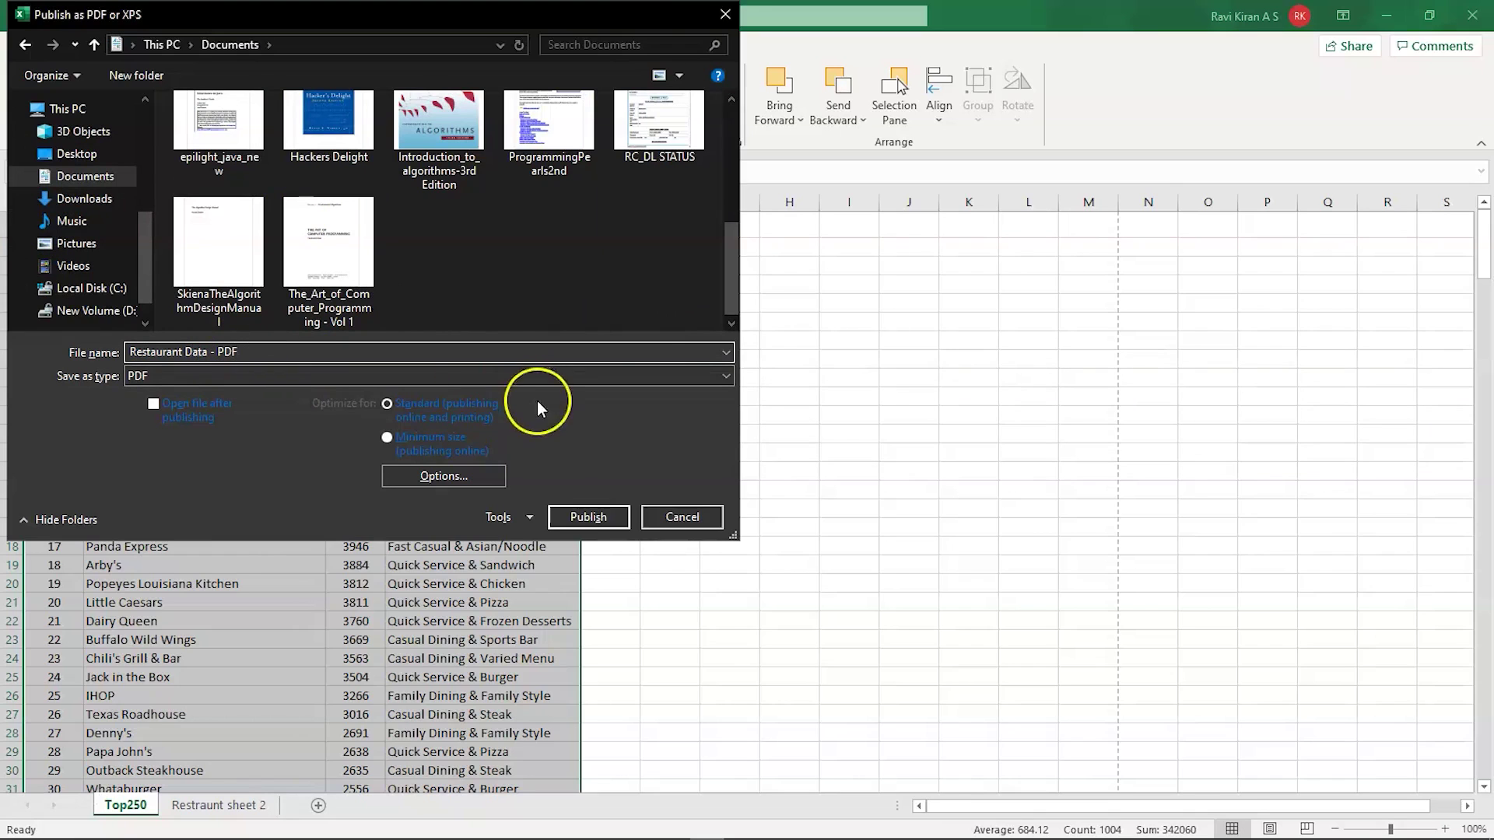
click(600, 518)
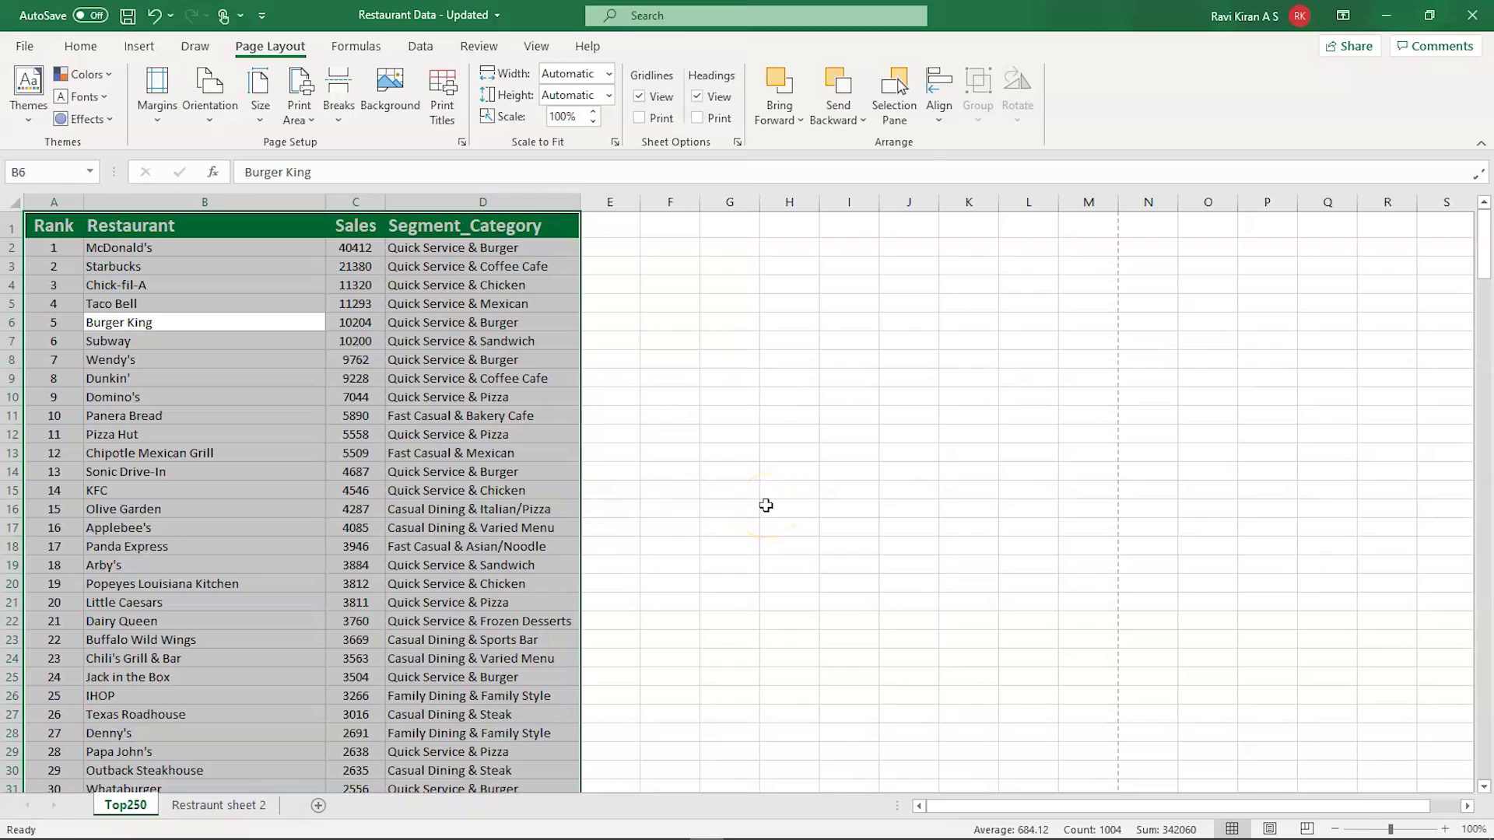
mouse_move(600, 833)
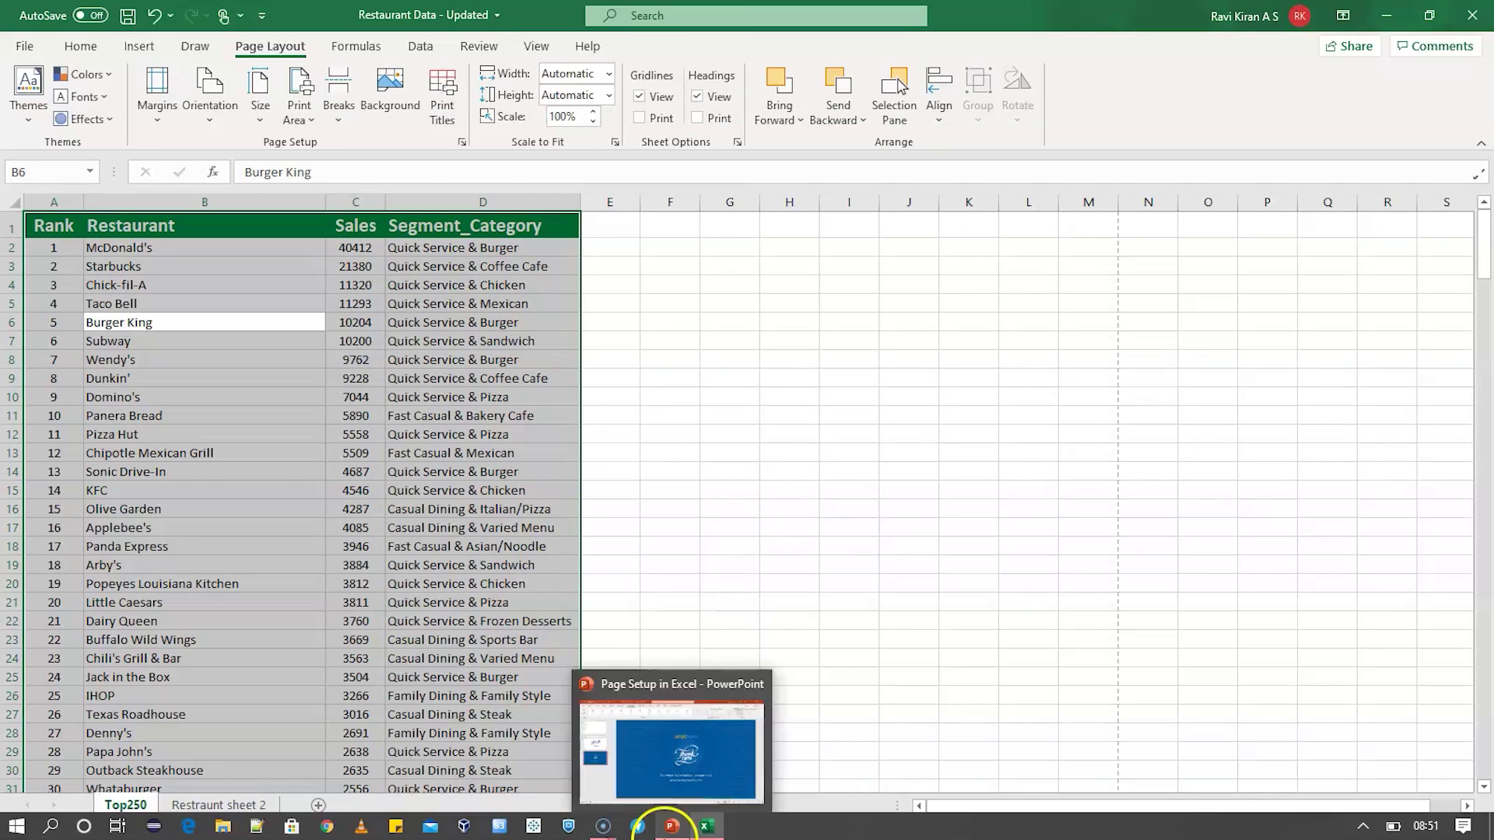
click(230, 831)
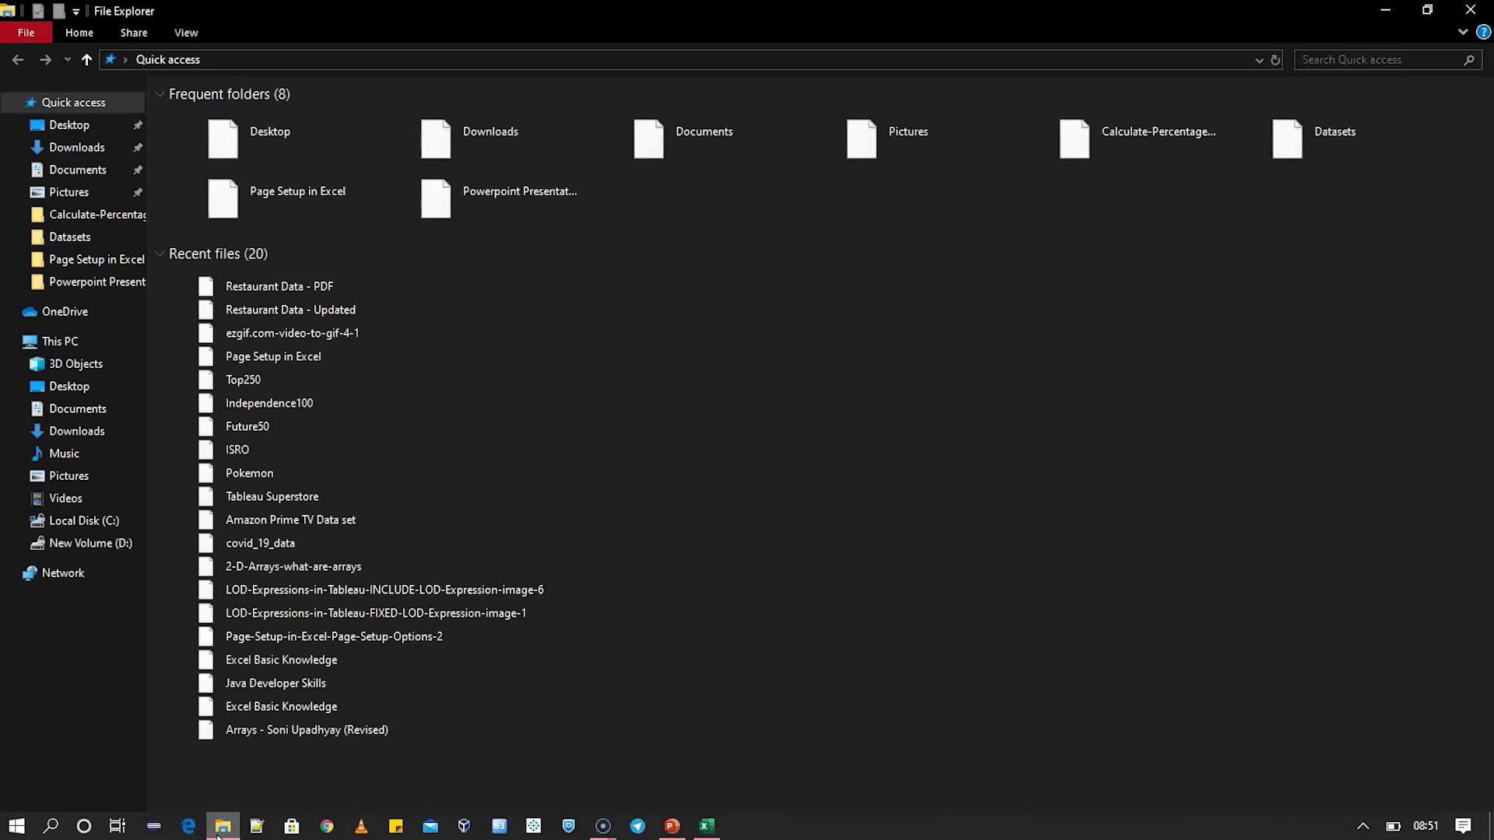
Open 'Restaurant Data - PDF' from the Documents folder to view it in Edge.
double_click(674, 137)
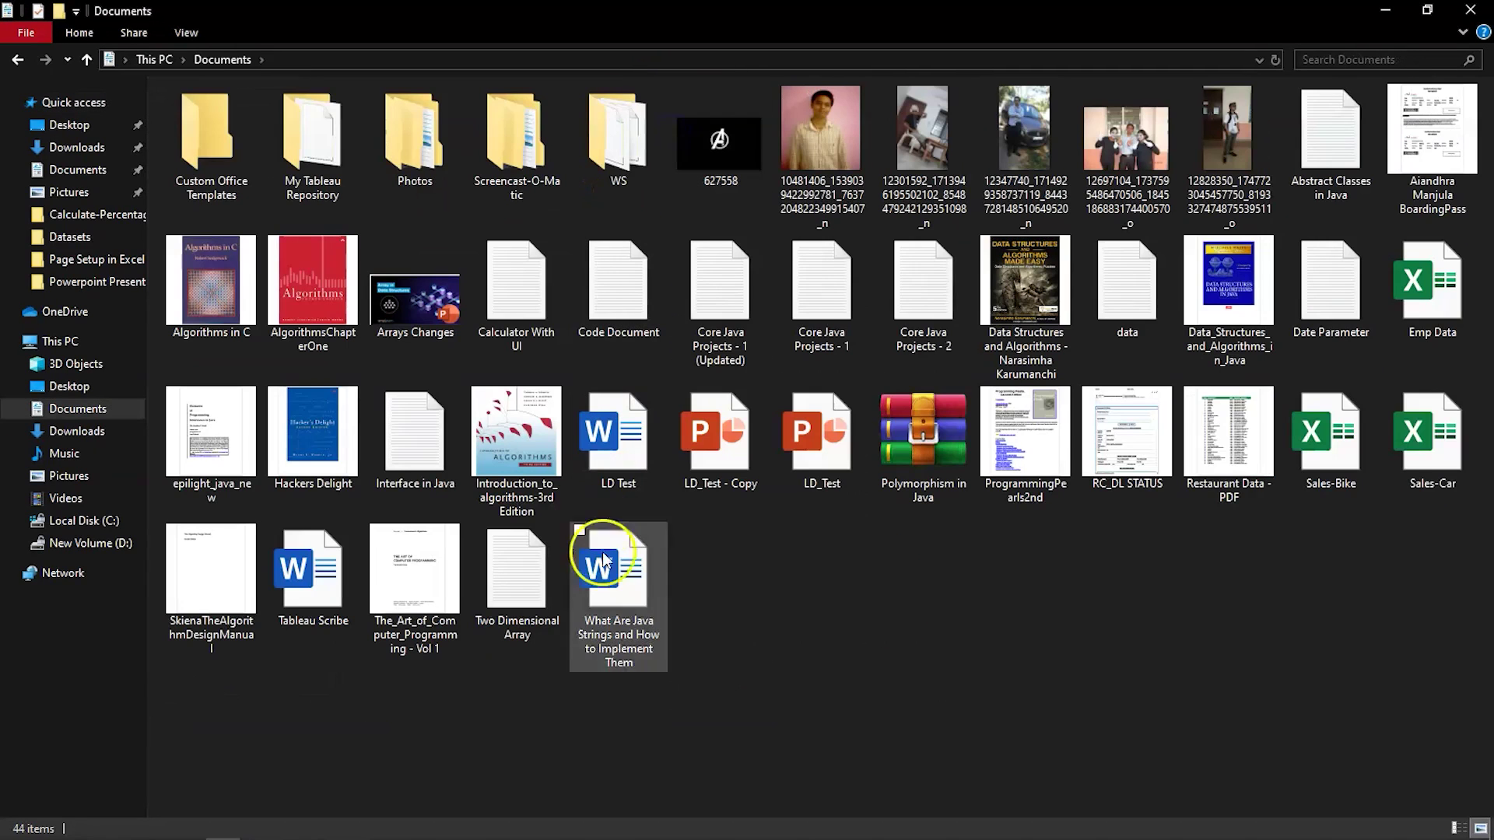
click(1221, 443)
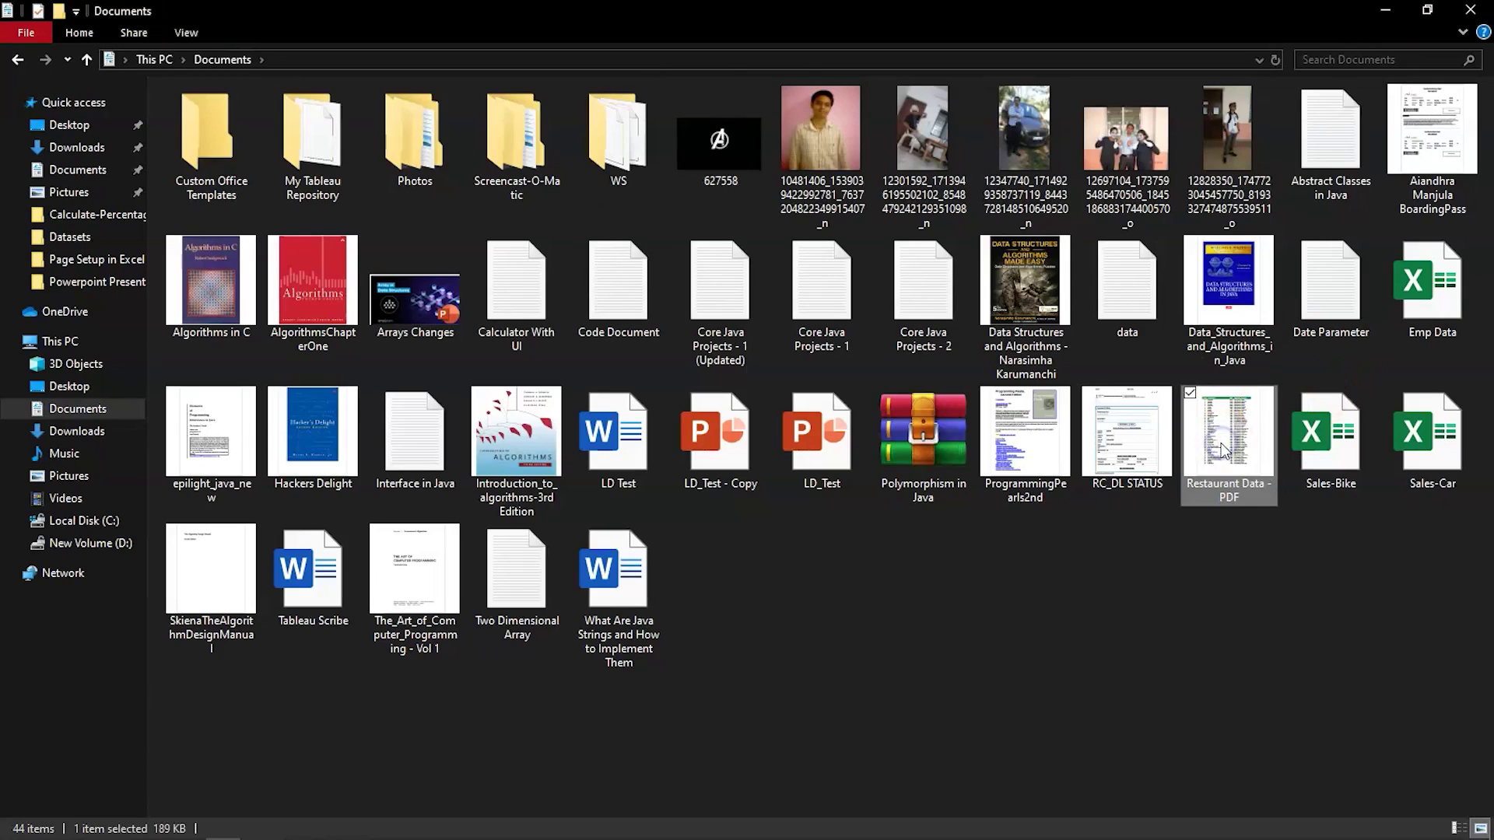
double_click(1223, 450)
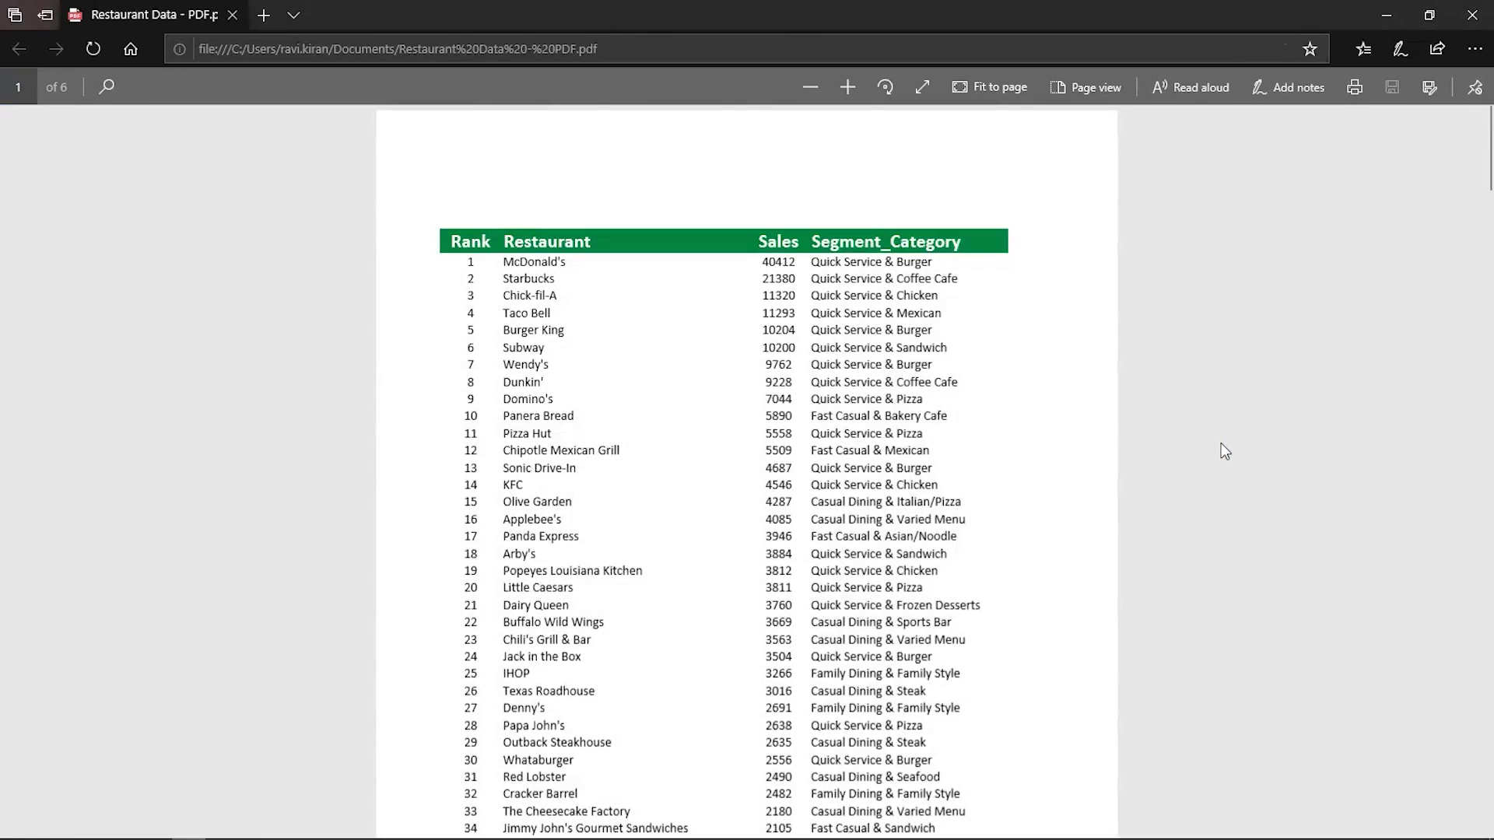
Scroll the exported PDF to page 3 of 6, then return to Excel.
scroll(1220, 443, down, 5)
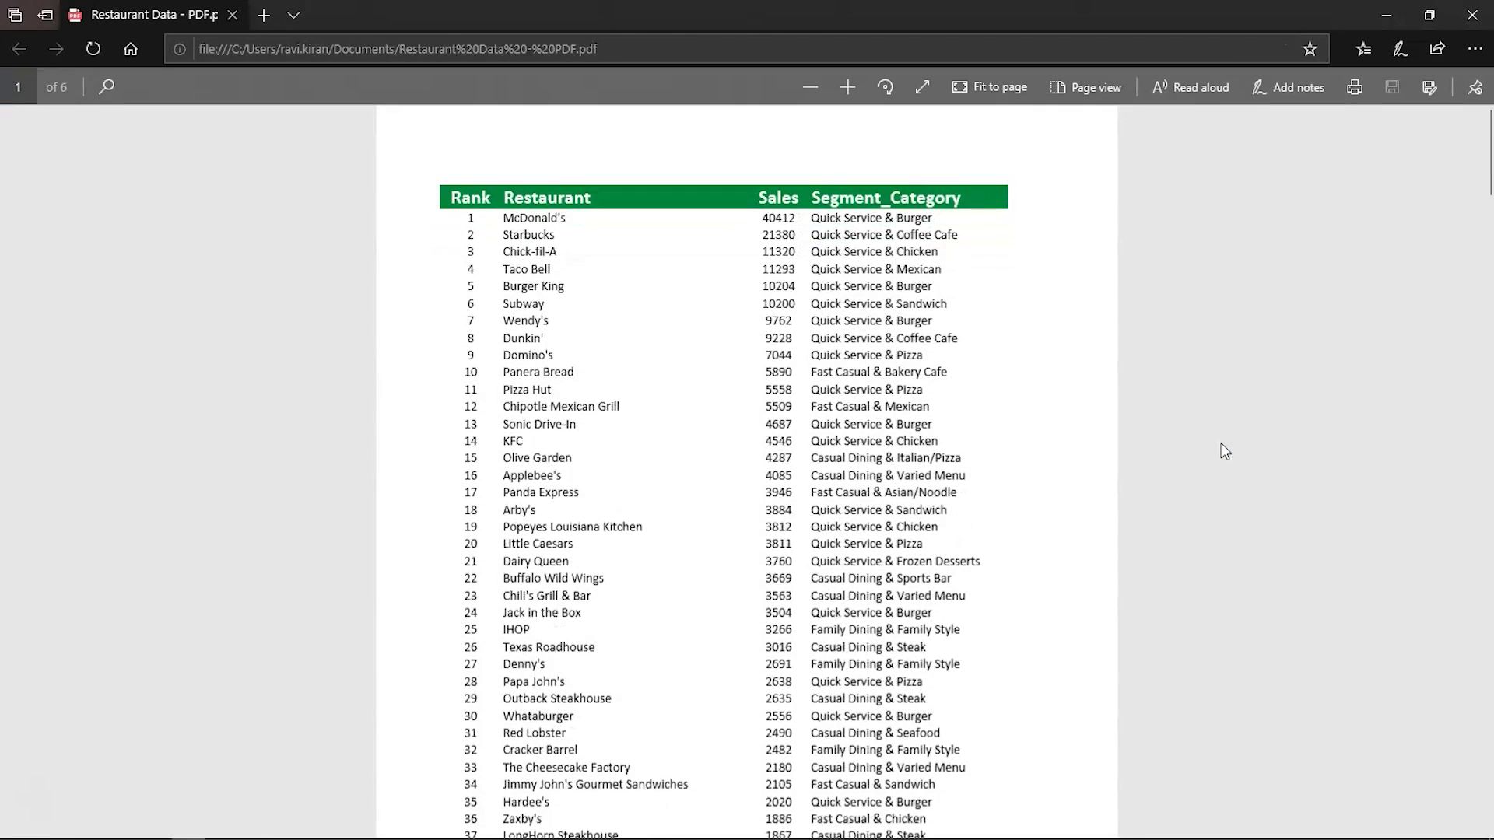
scroll(1224, 451, down, 10)
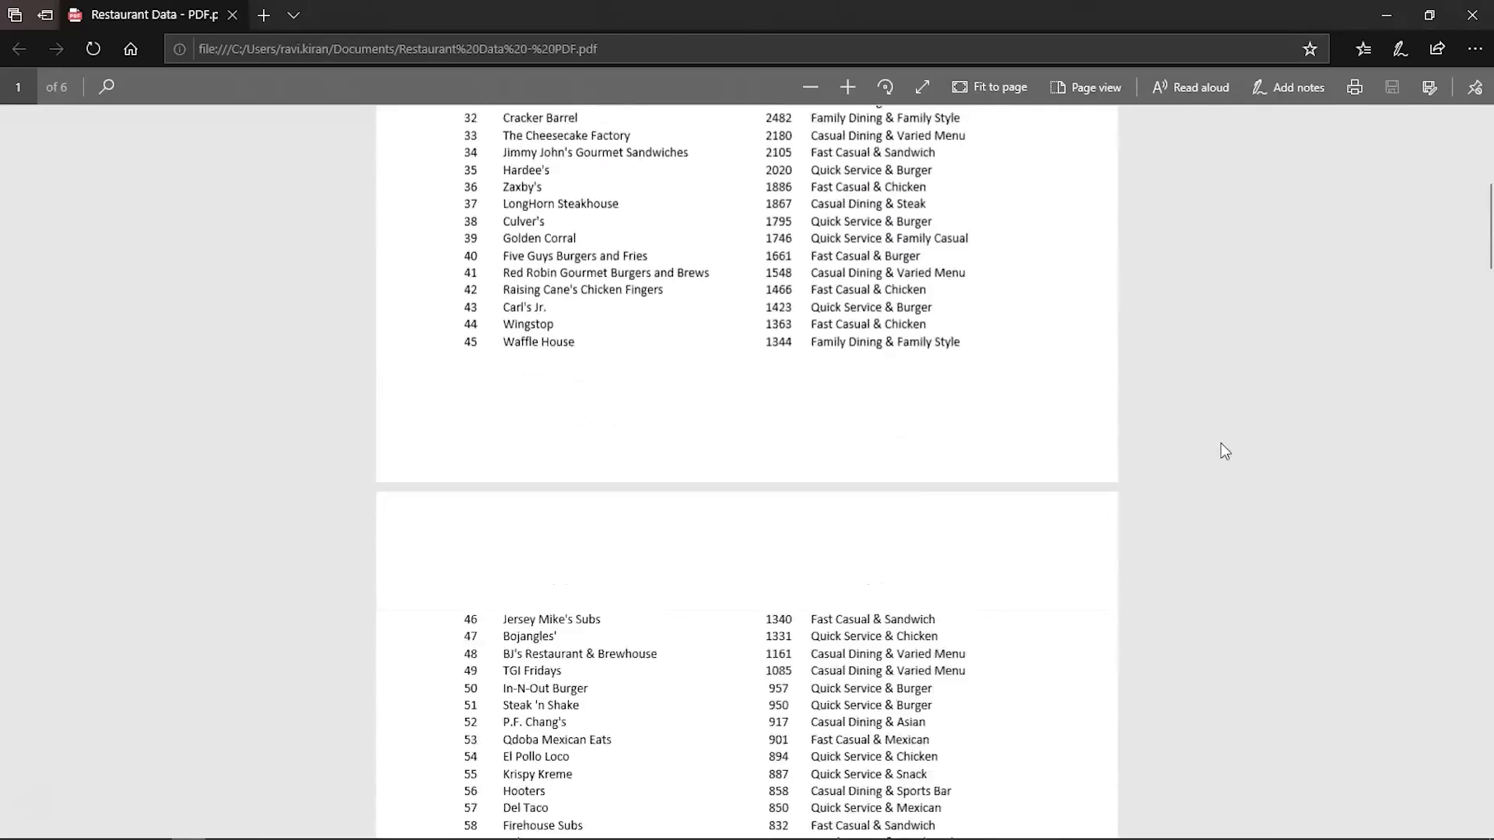
scroll(1221, 443, down, 10)
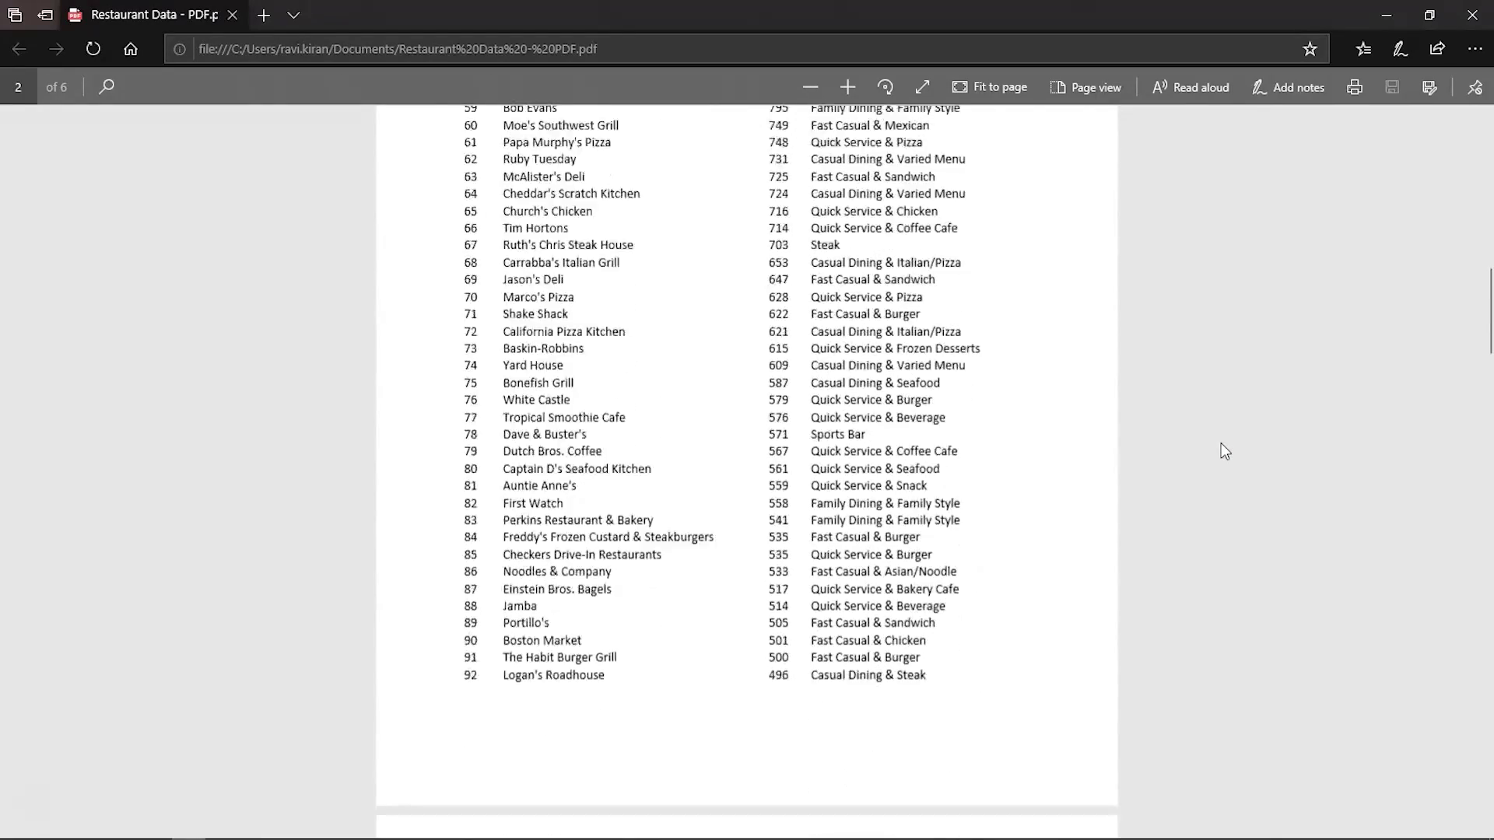
scroll(1225, 451, down, 2)
click(768, 470)
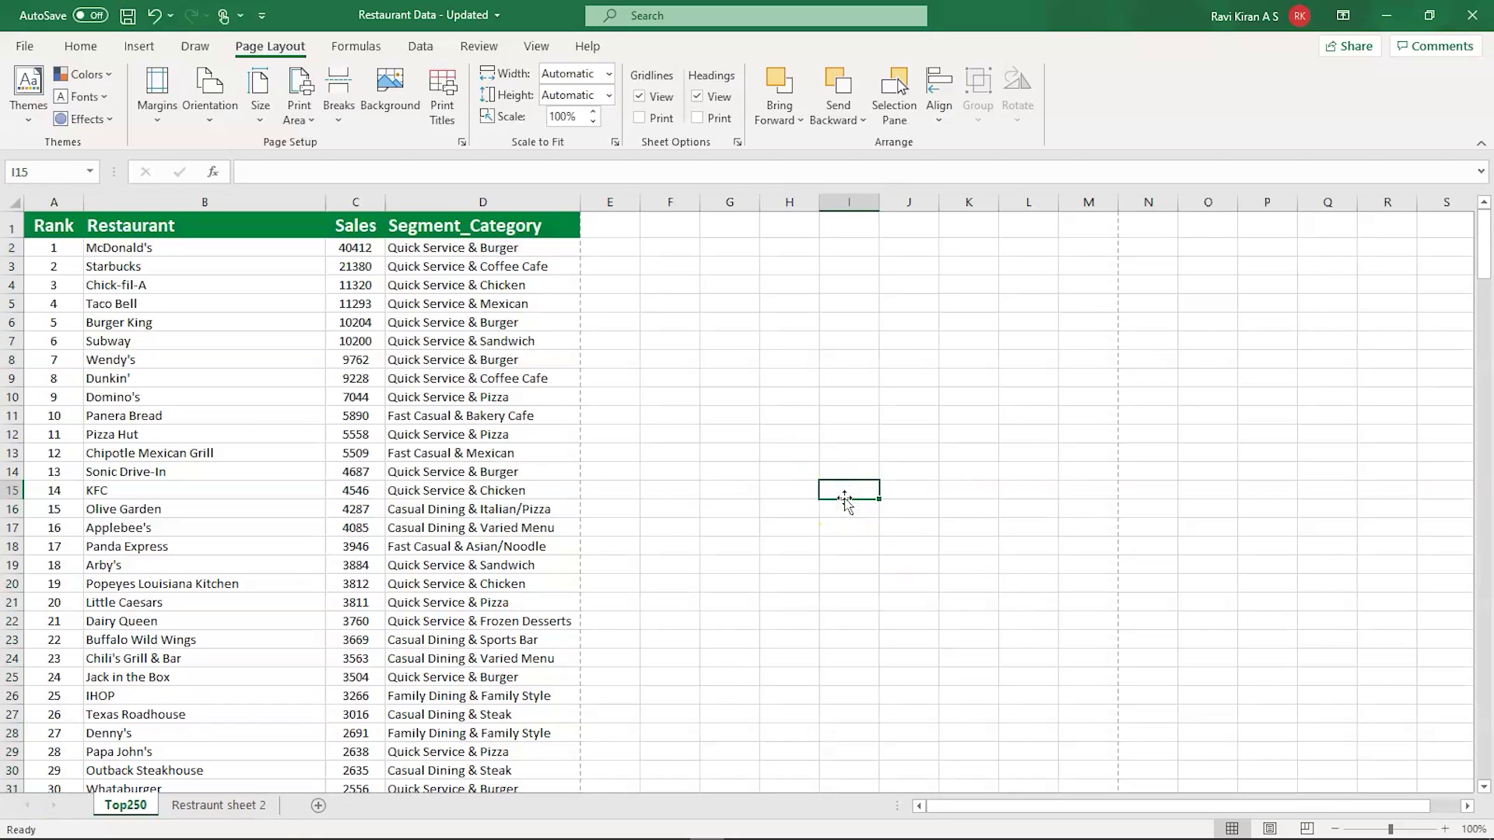
Print the selection to a PDF named 'restaurant Data - PDF 2' and open it from File Explorer.
click(847, 502)
key(ctrl+p)
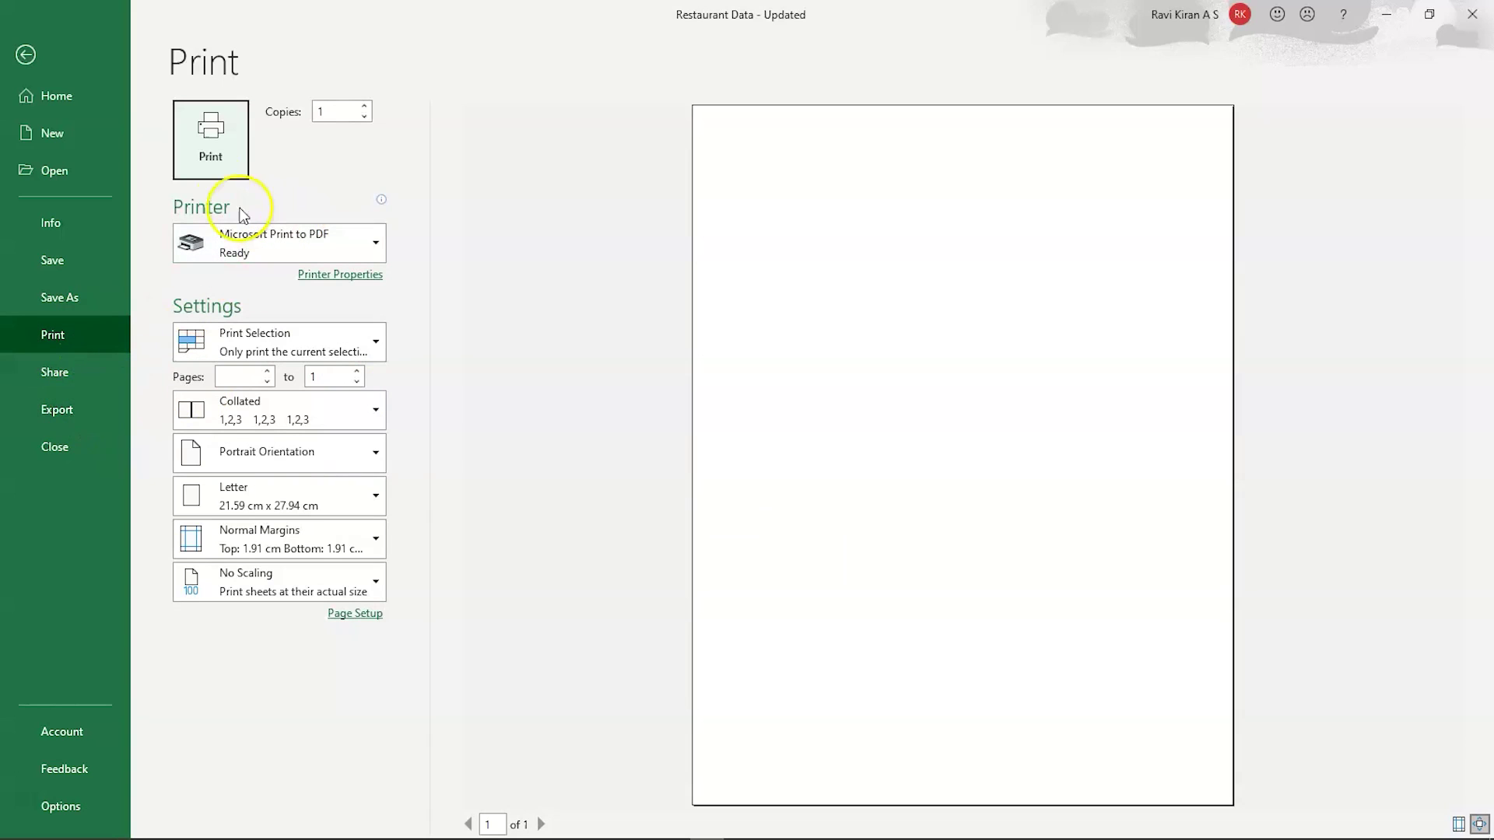
click(223, 160)
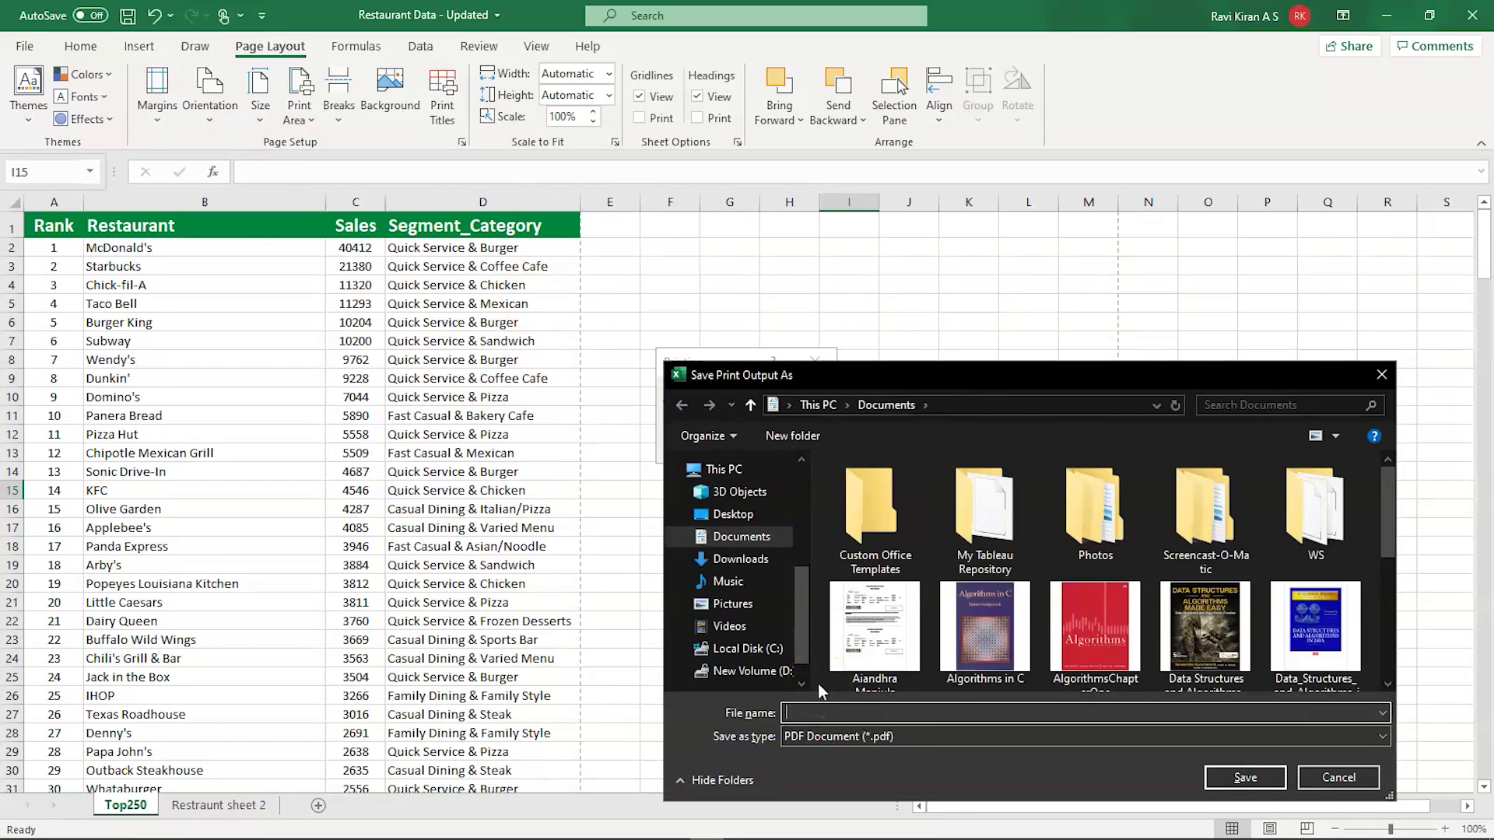
text(restaurant Data - PDF.pdf)
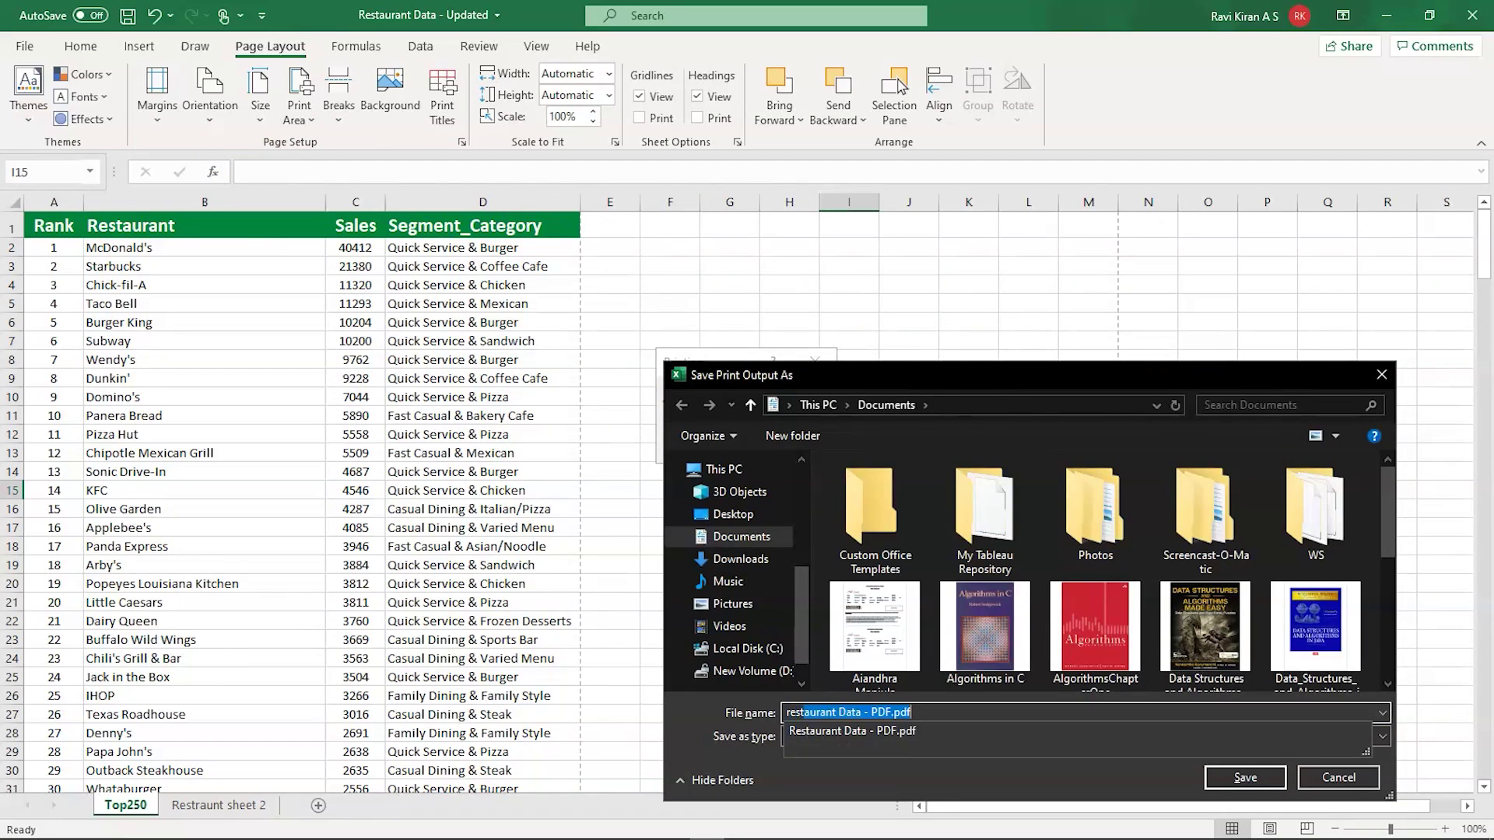
key(End)
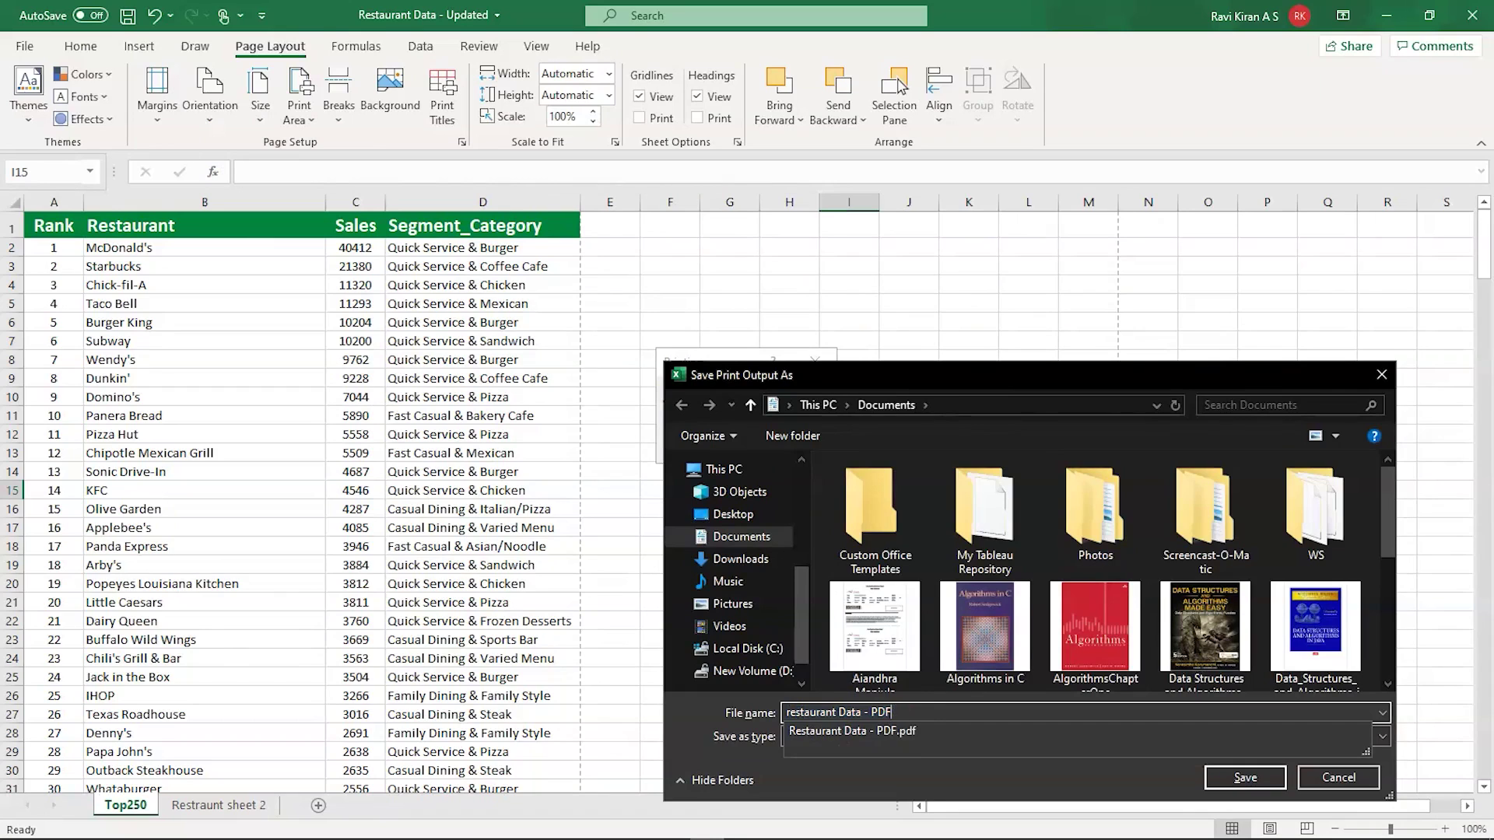
click(1218, 778)
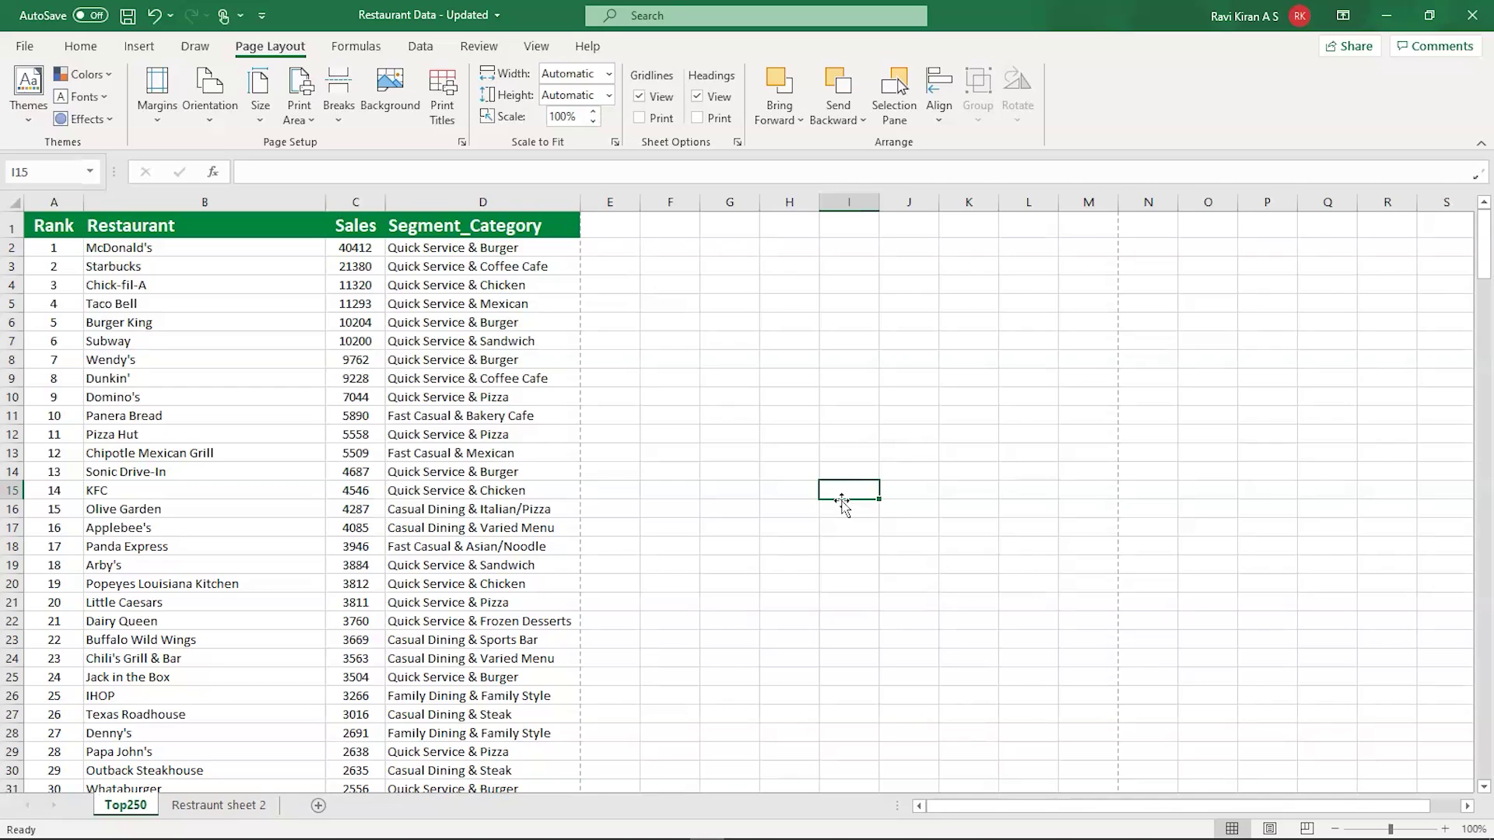
key(super+e)
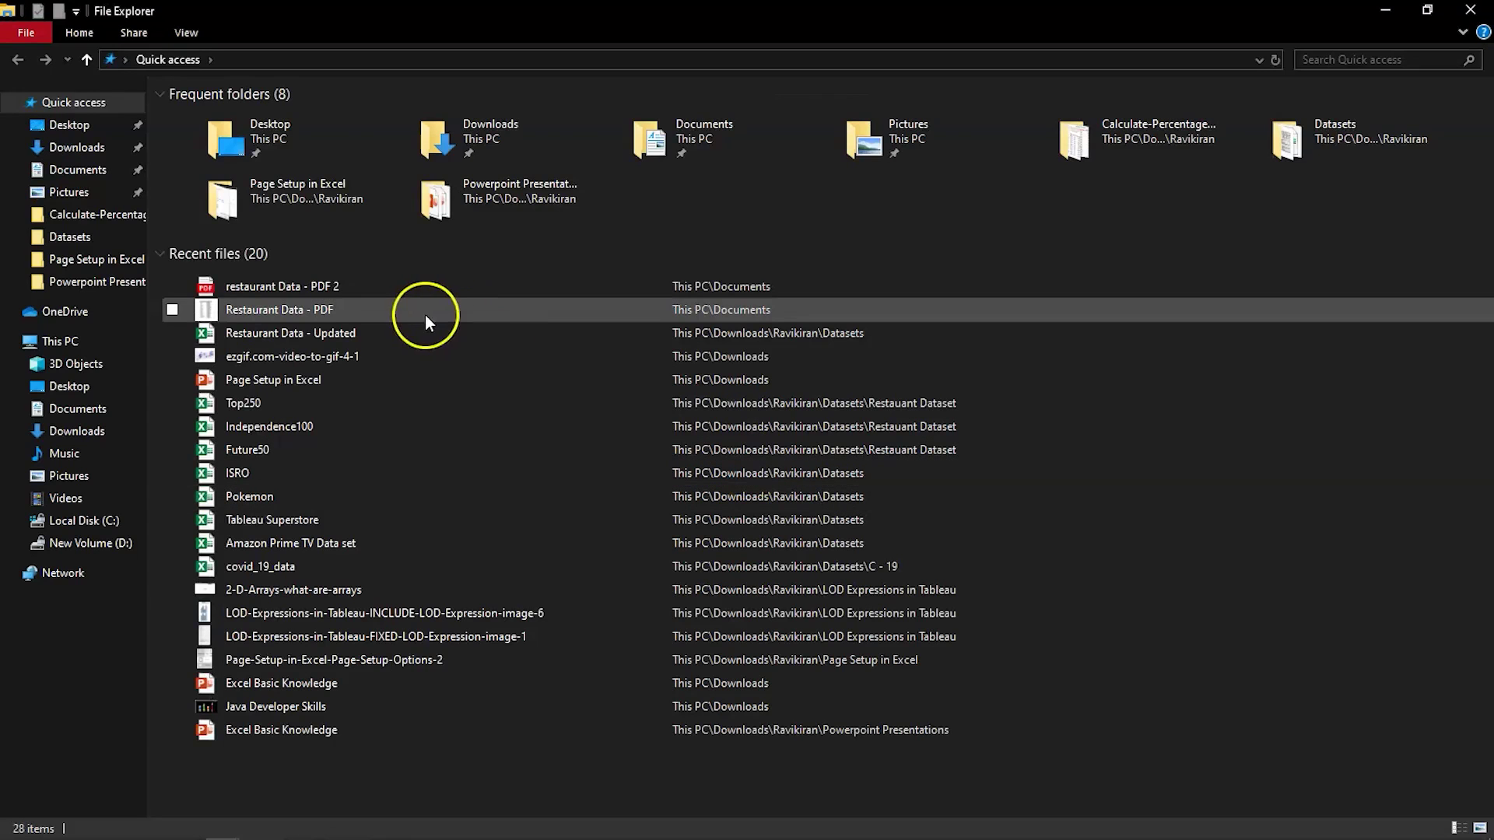
click(417, 290)
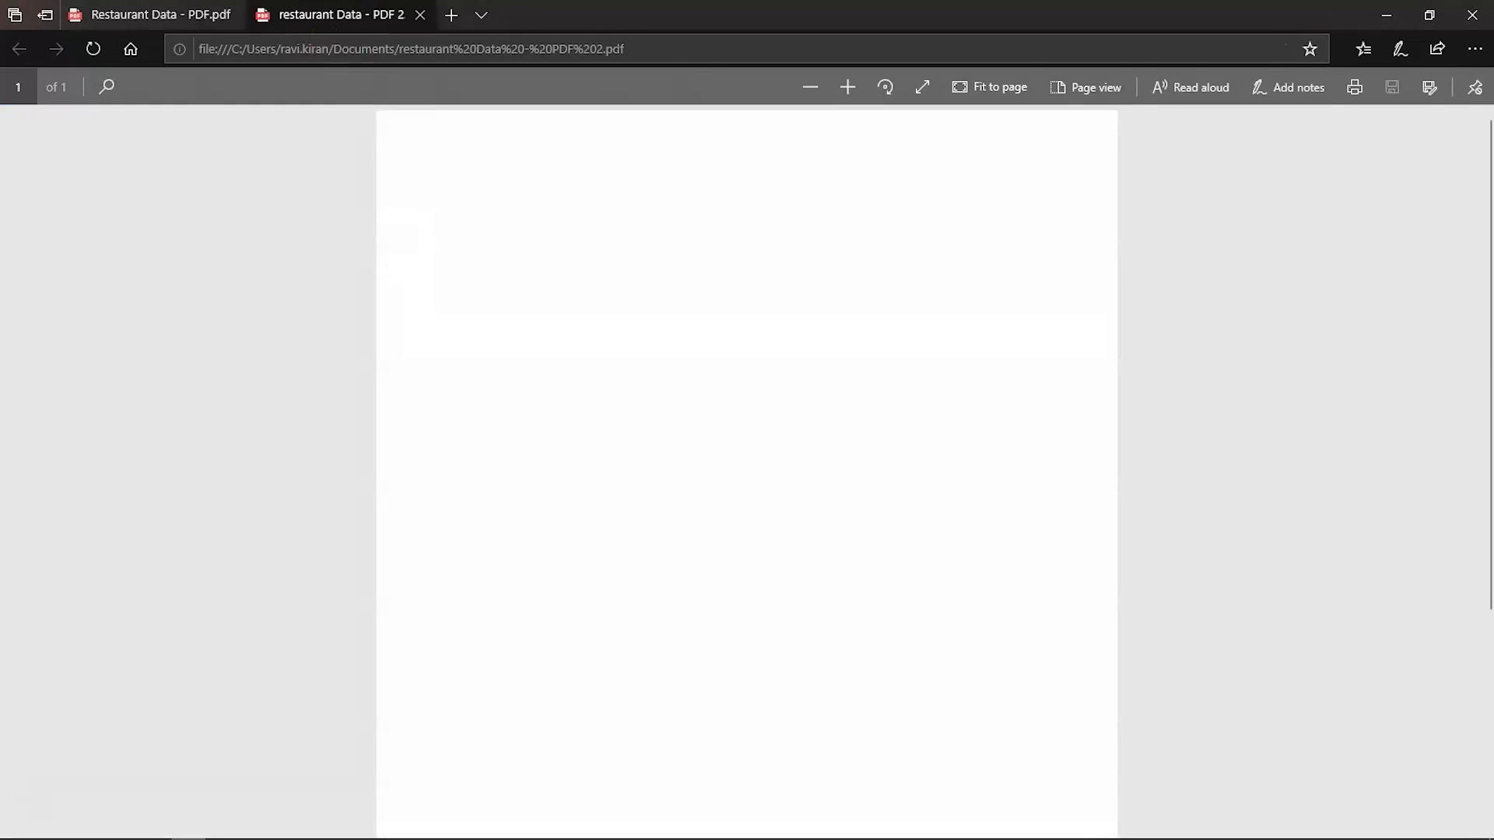
Close both Edge PDF tabs, always closing all tabs from now on, and return to Excel.
click(1473, 15)
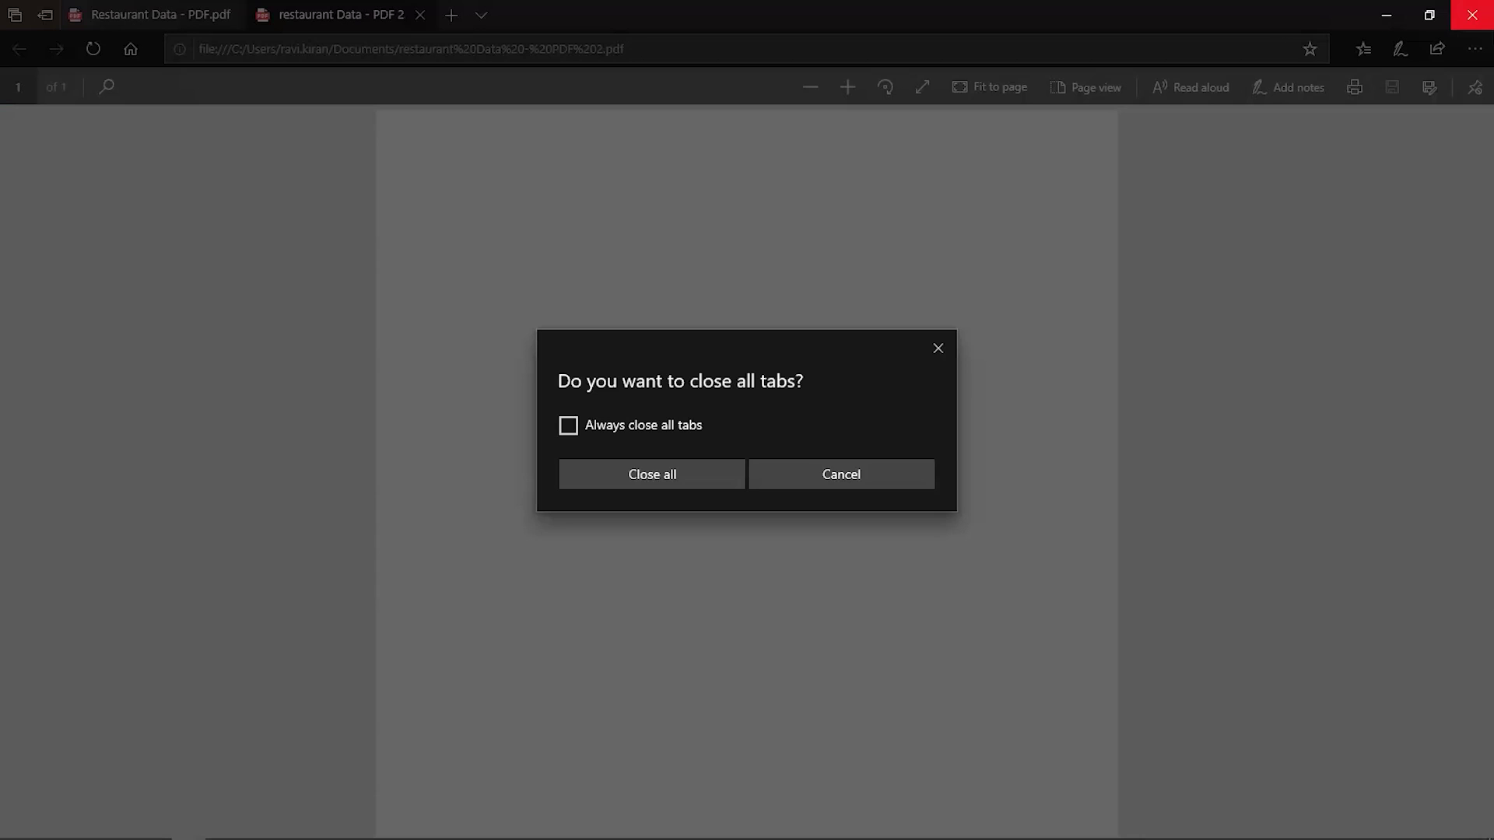
click(673, 426)
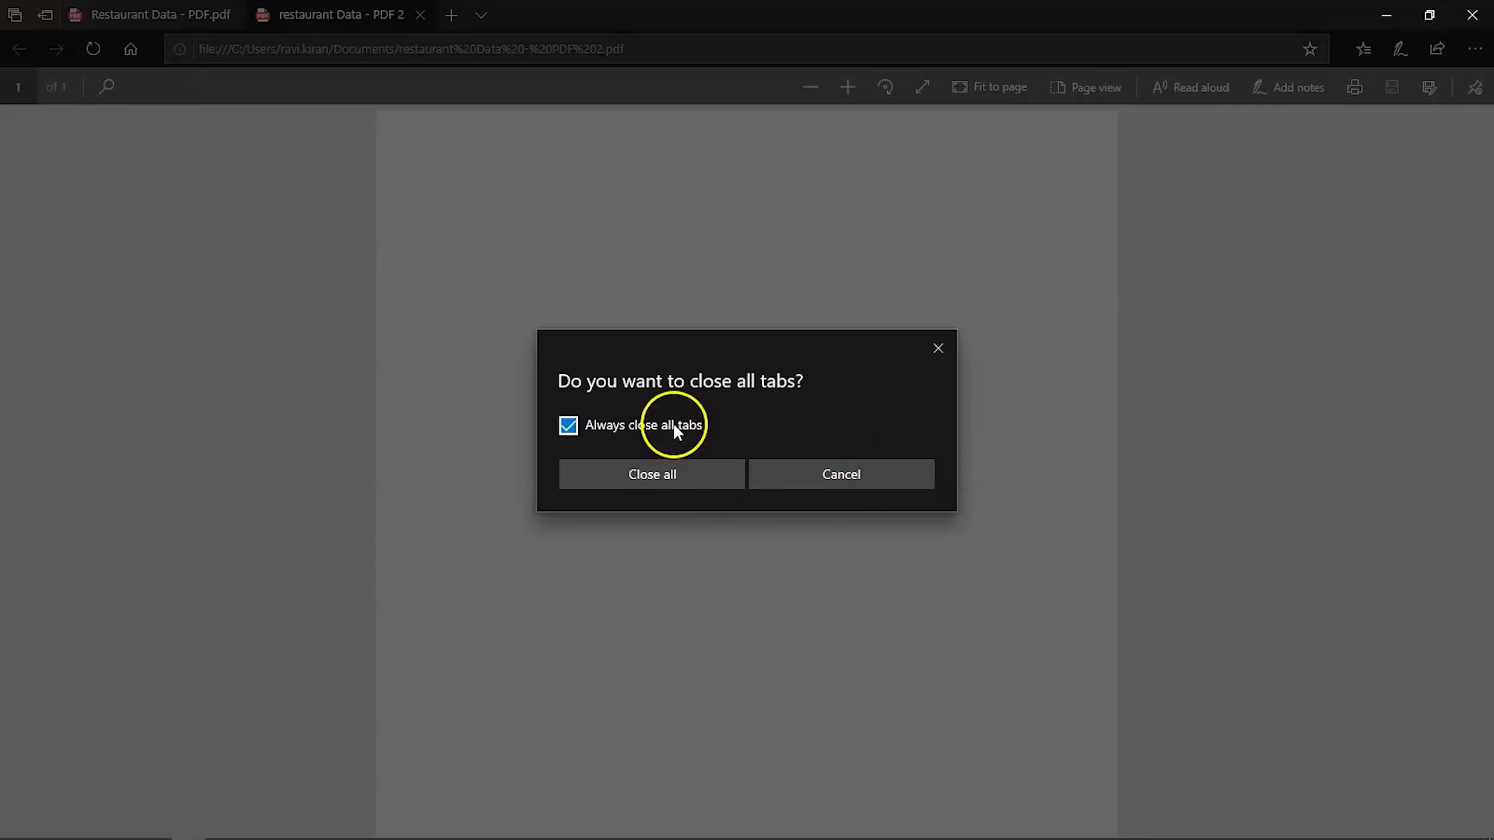
click(672, 470)
key(alt+Tab)
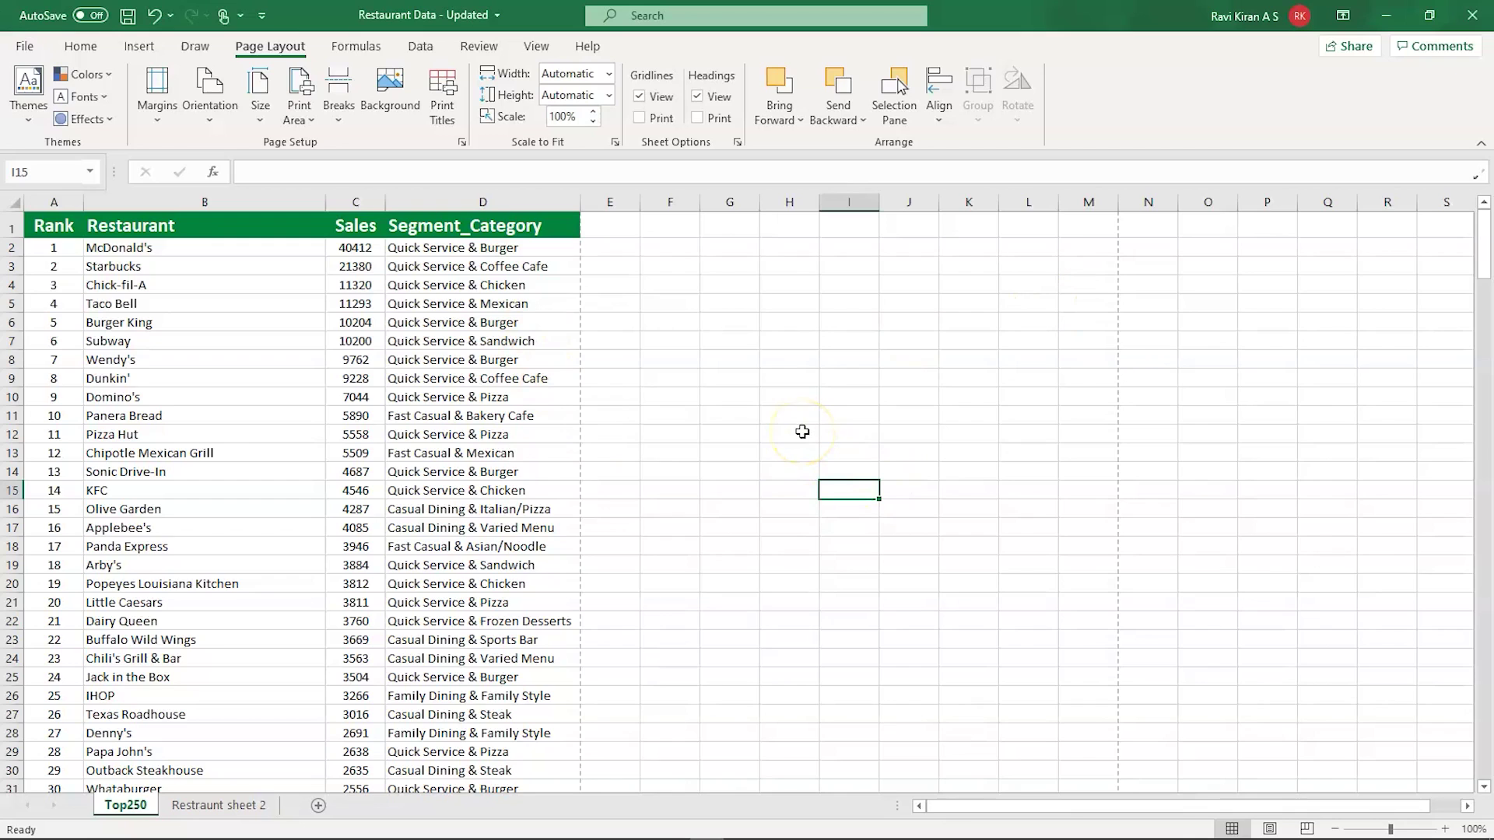
Set the Top250 sheet's paper size to A3 from the Page Layout Size list.
key(ctrl+p)
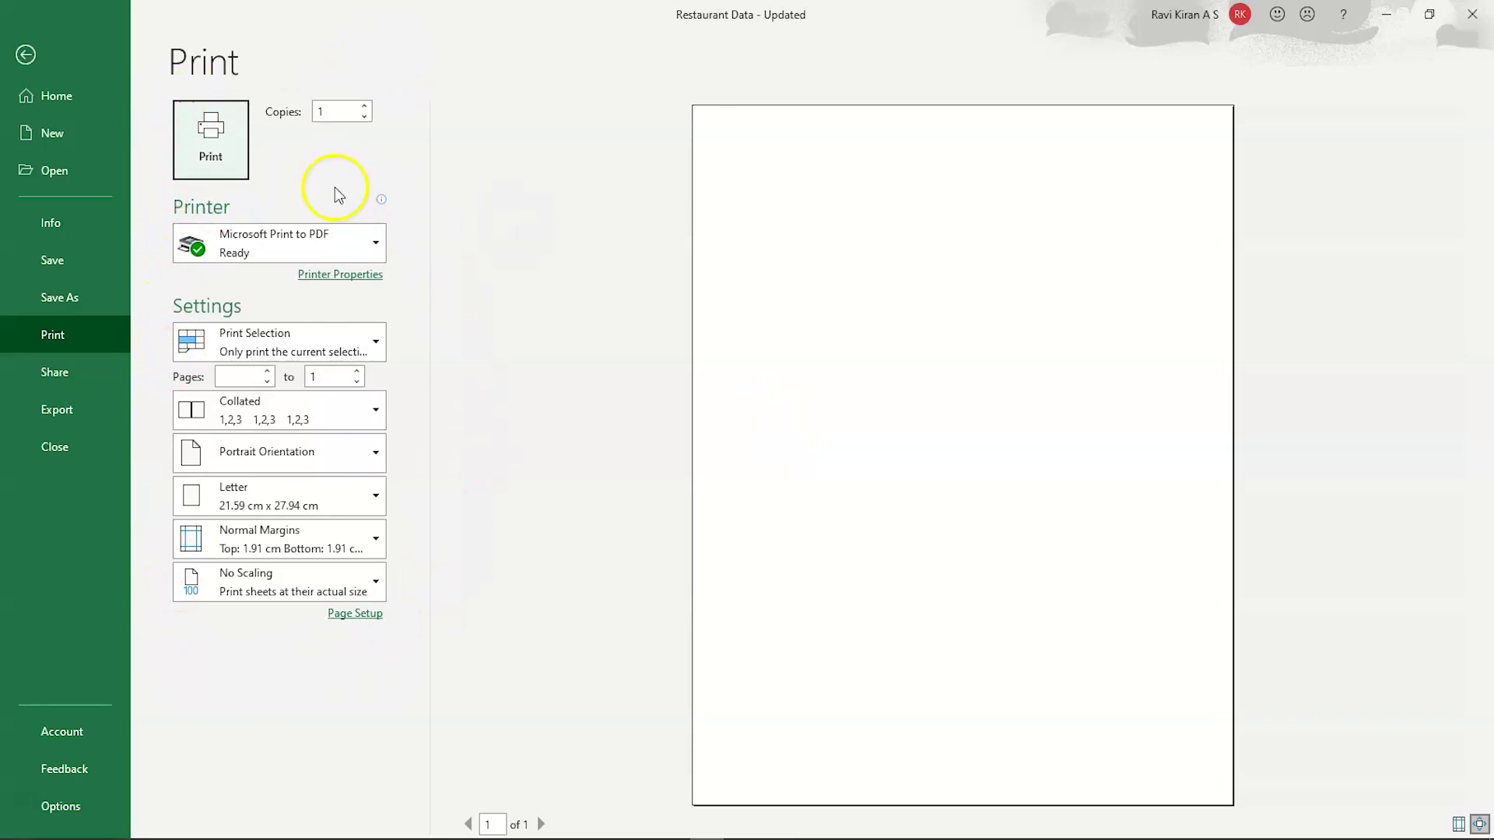
key(Escape)
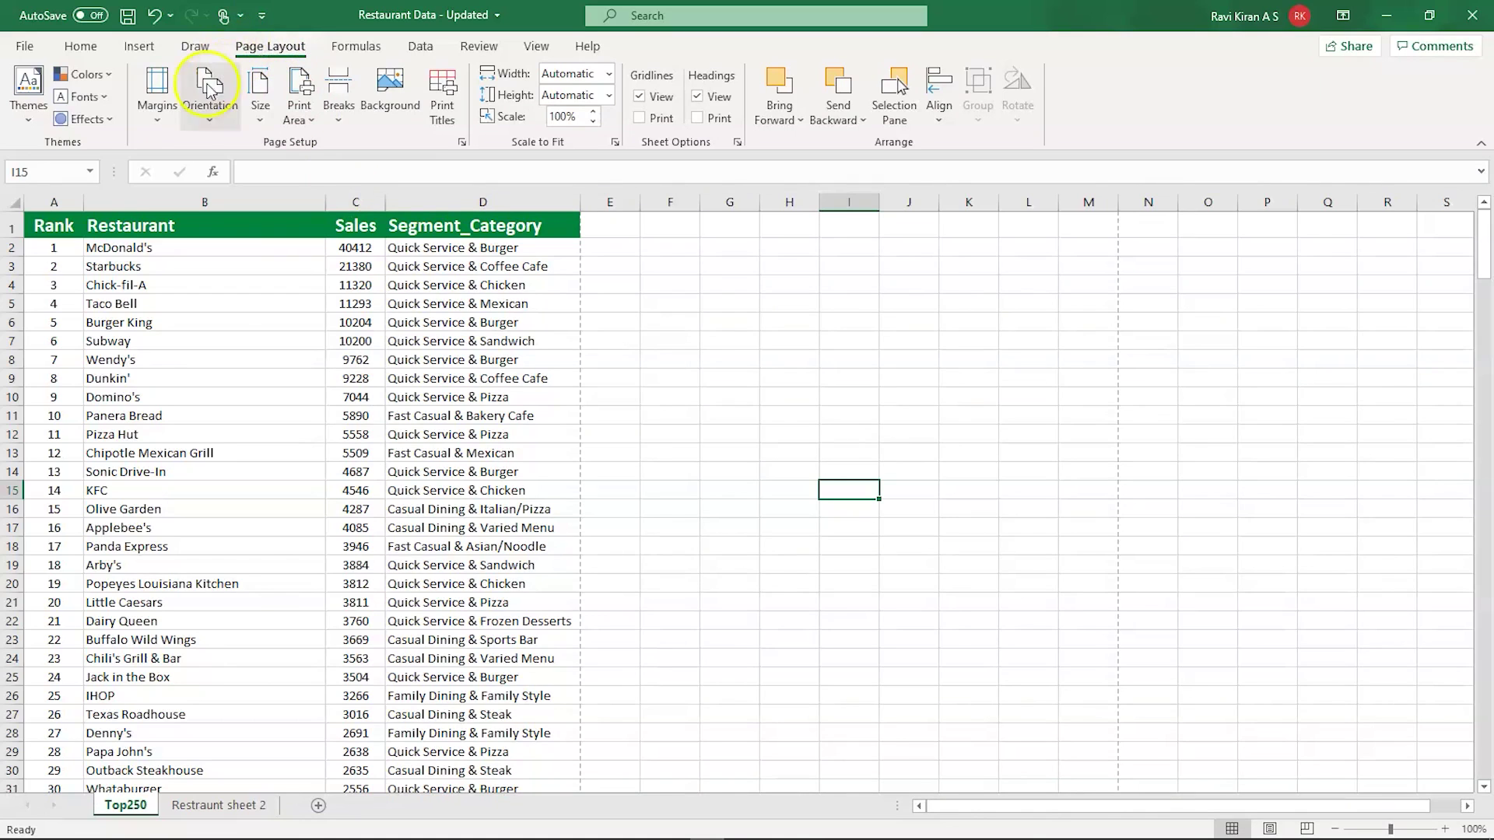
click(156, 91)
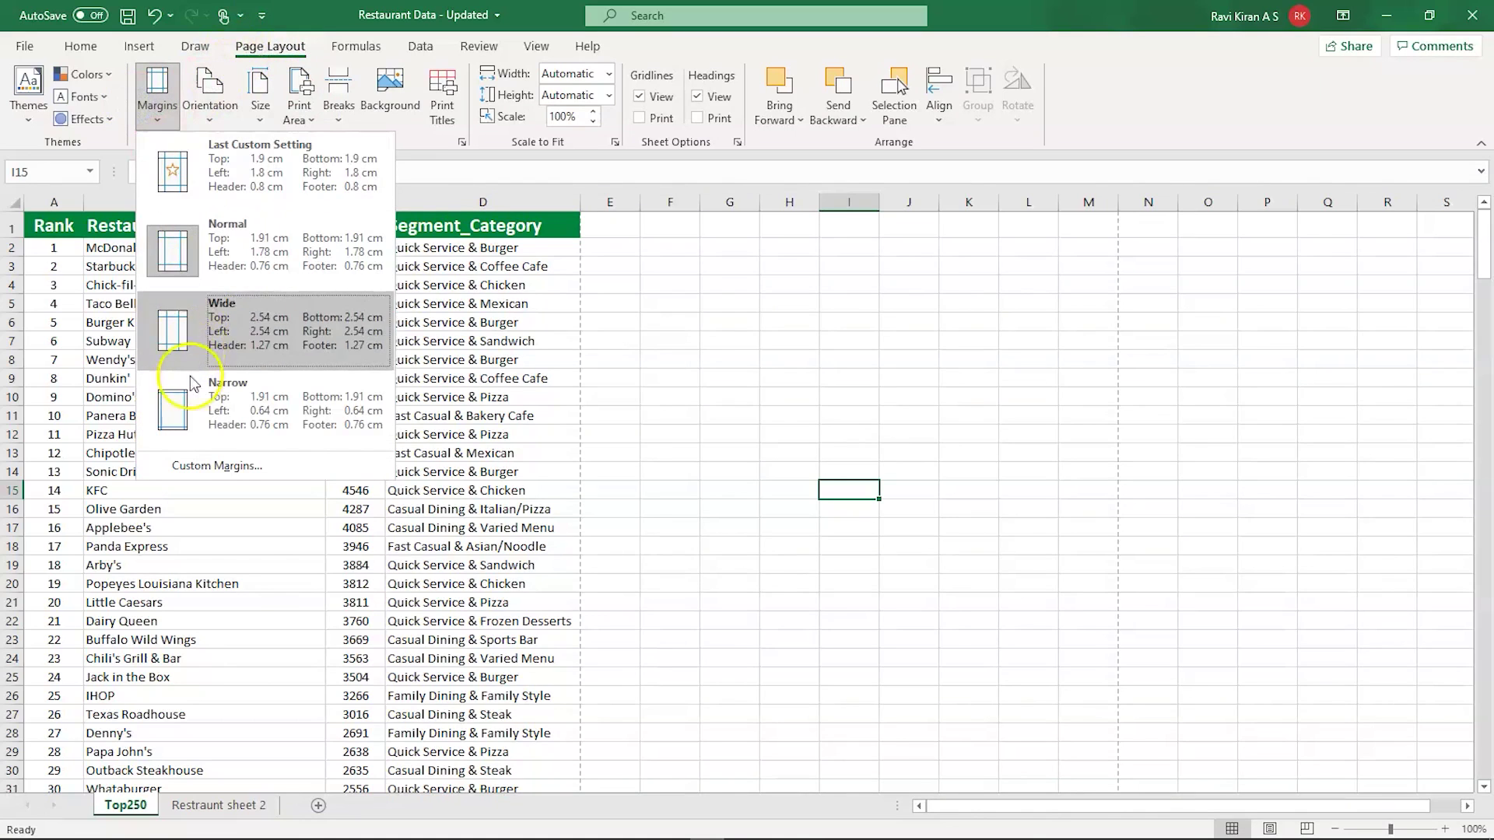
click(212, 82)
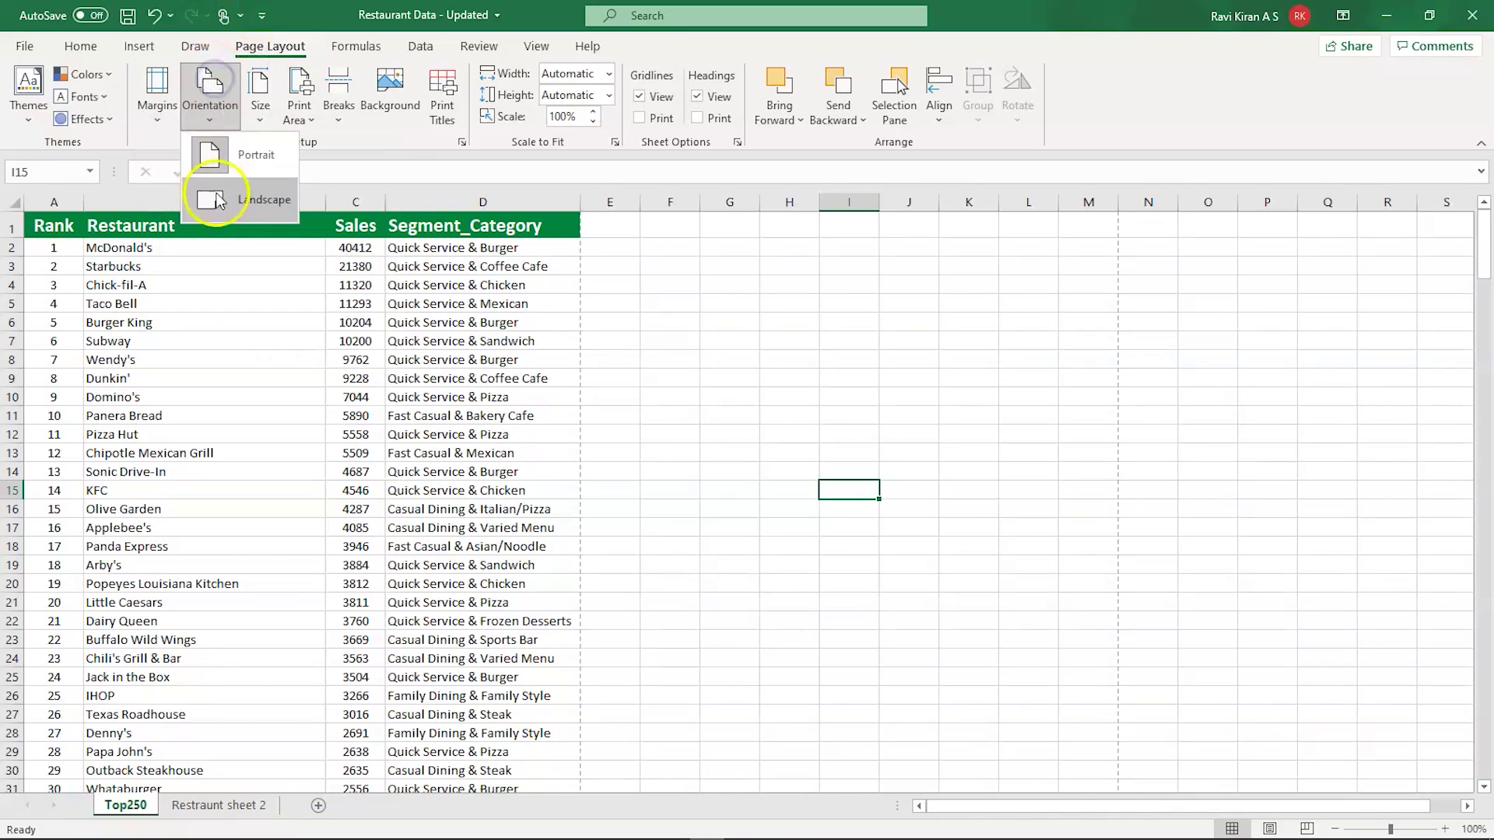
click(265, 84)
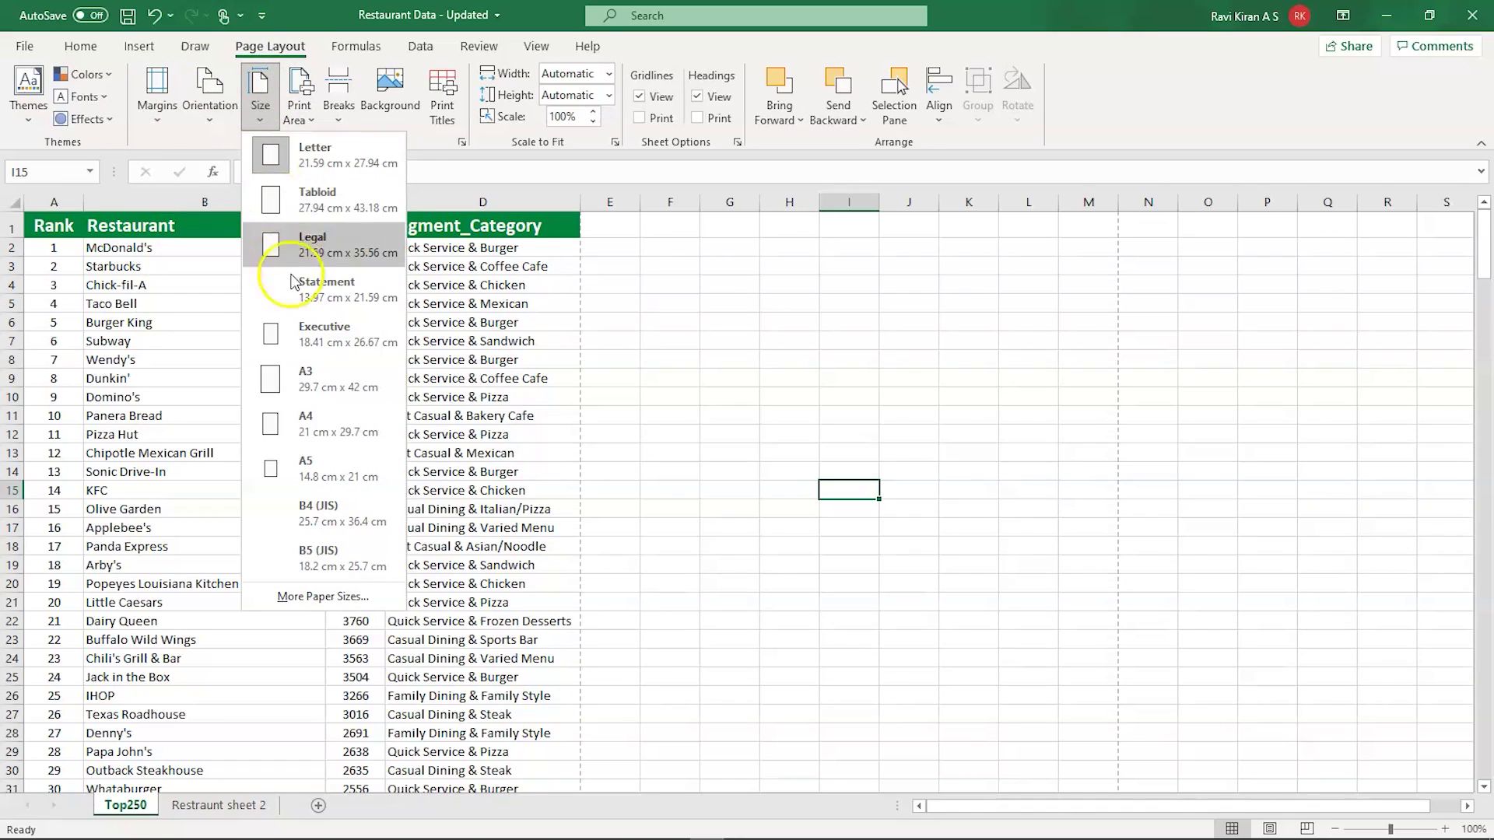
click(309, 423)
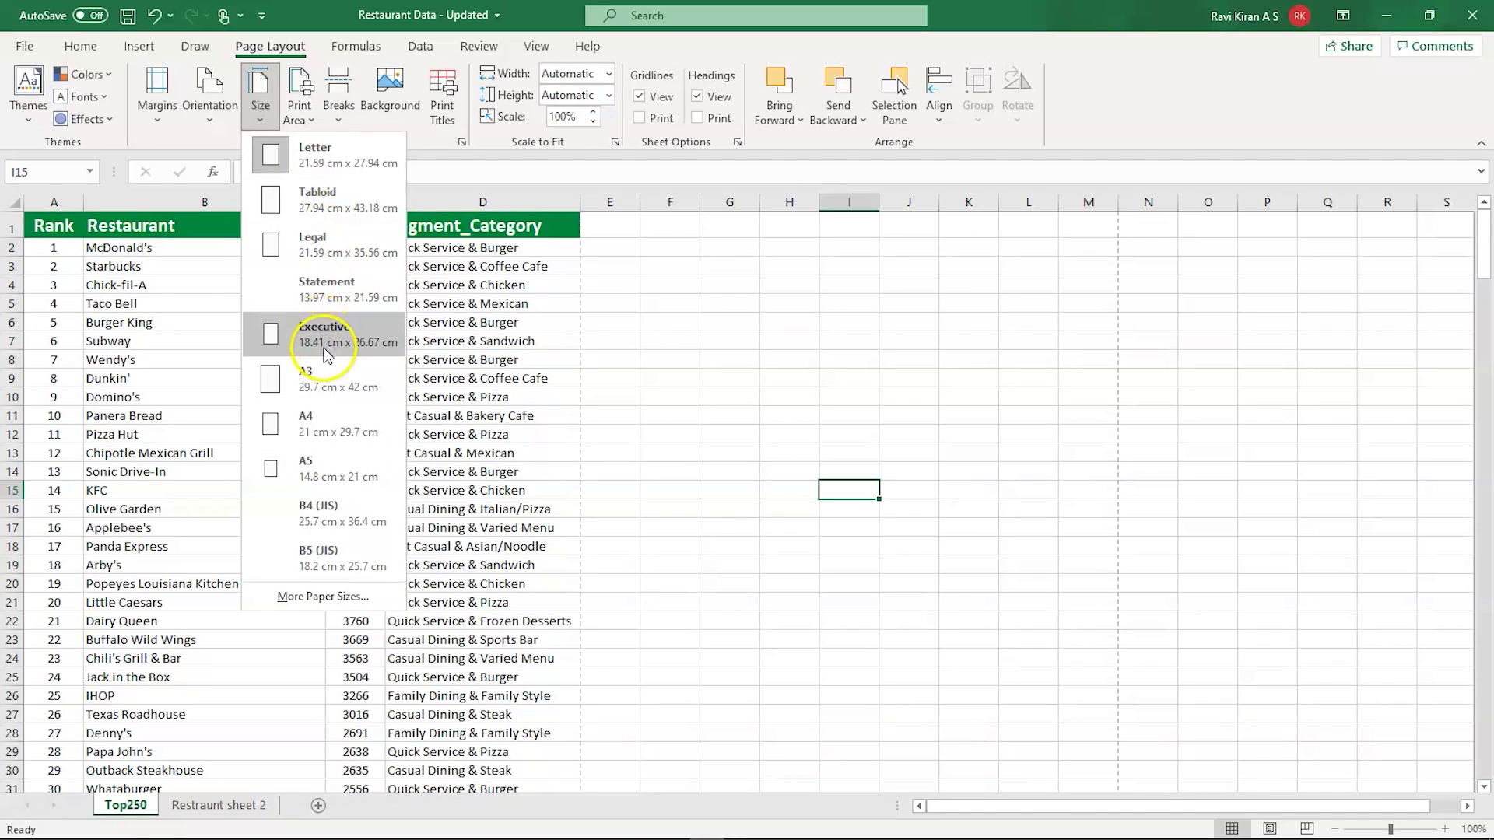
click(321, 380)
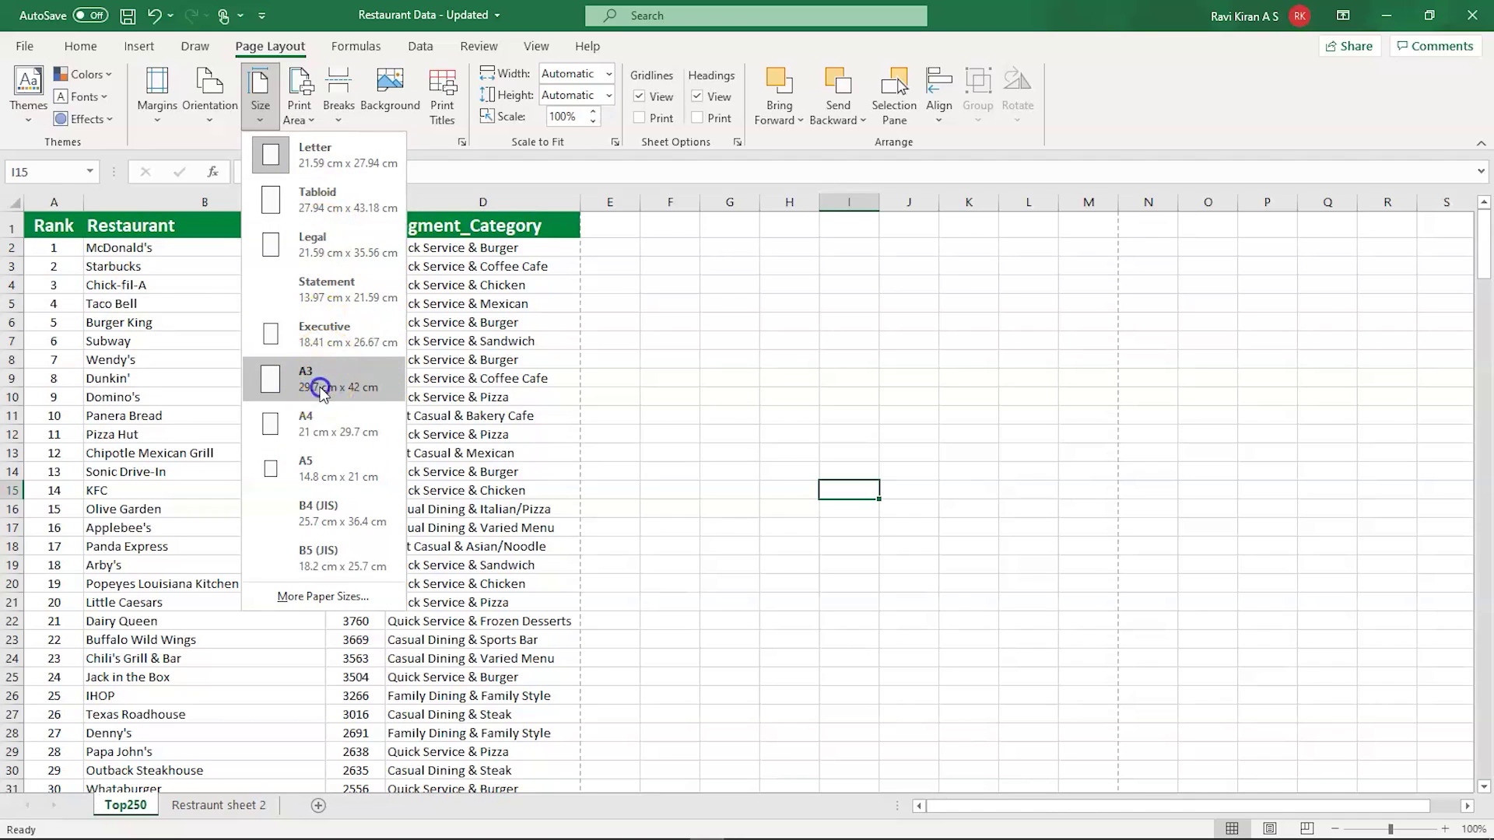
Confirm A3 (29.7 cm x 42 cm) in the Page Setup dialog, then close it.
click(259, 101)
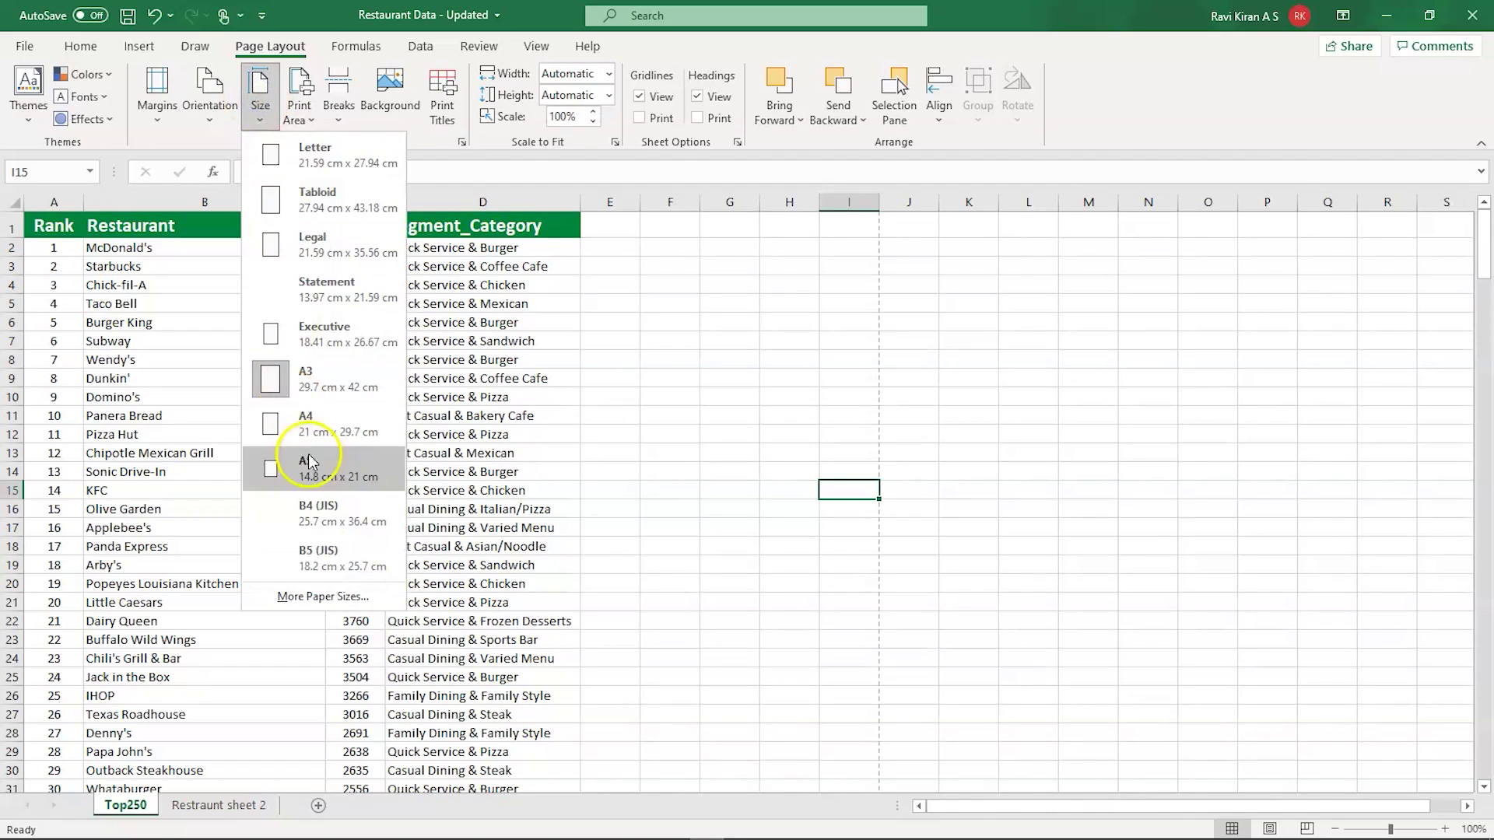
click(318, 599)
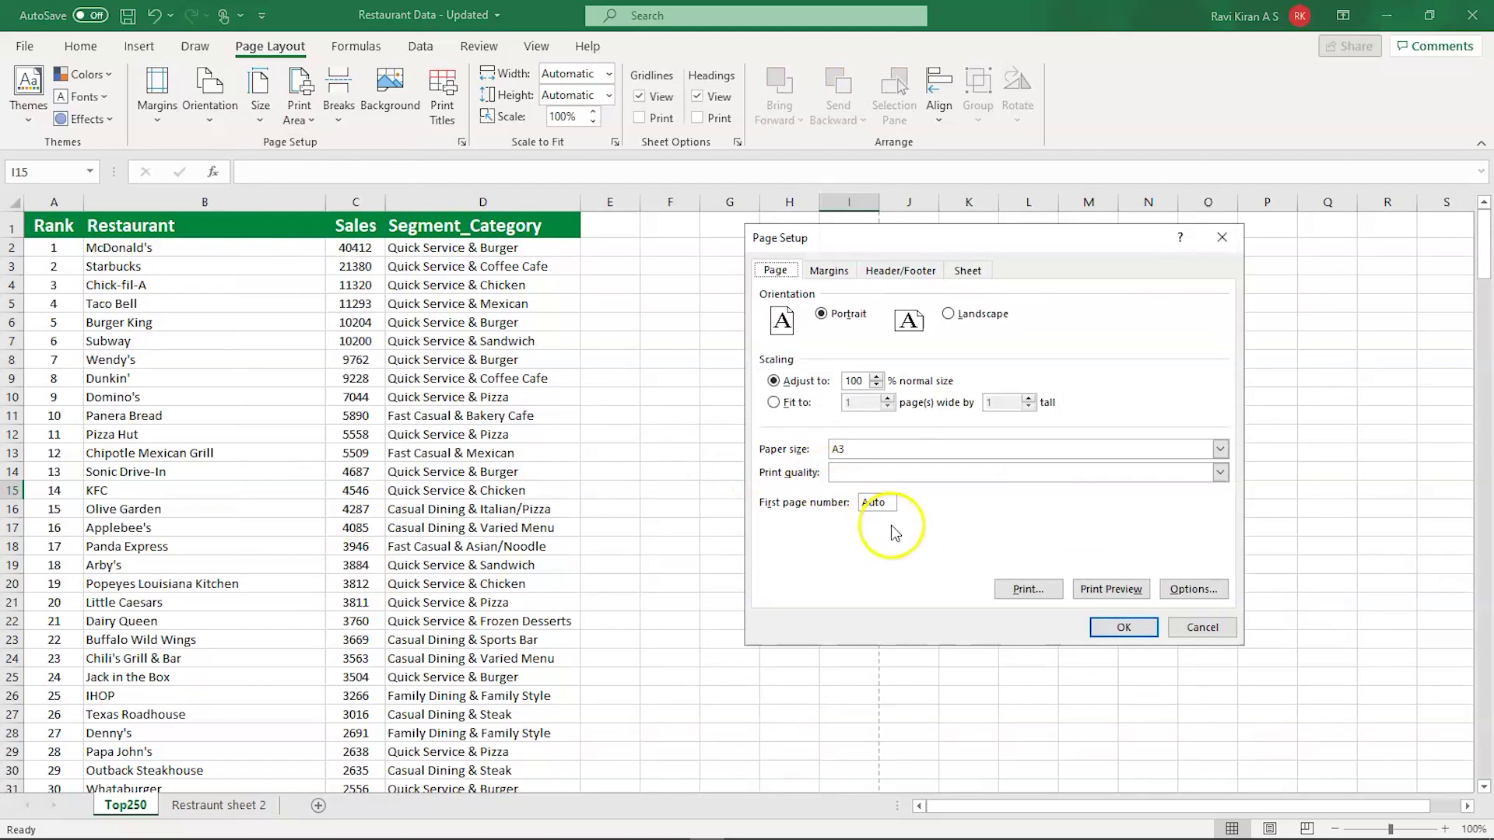
click(1217, 233)
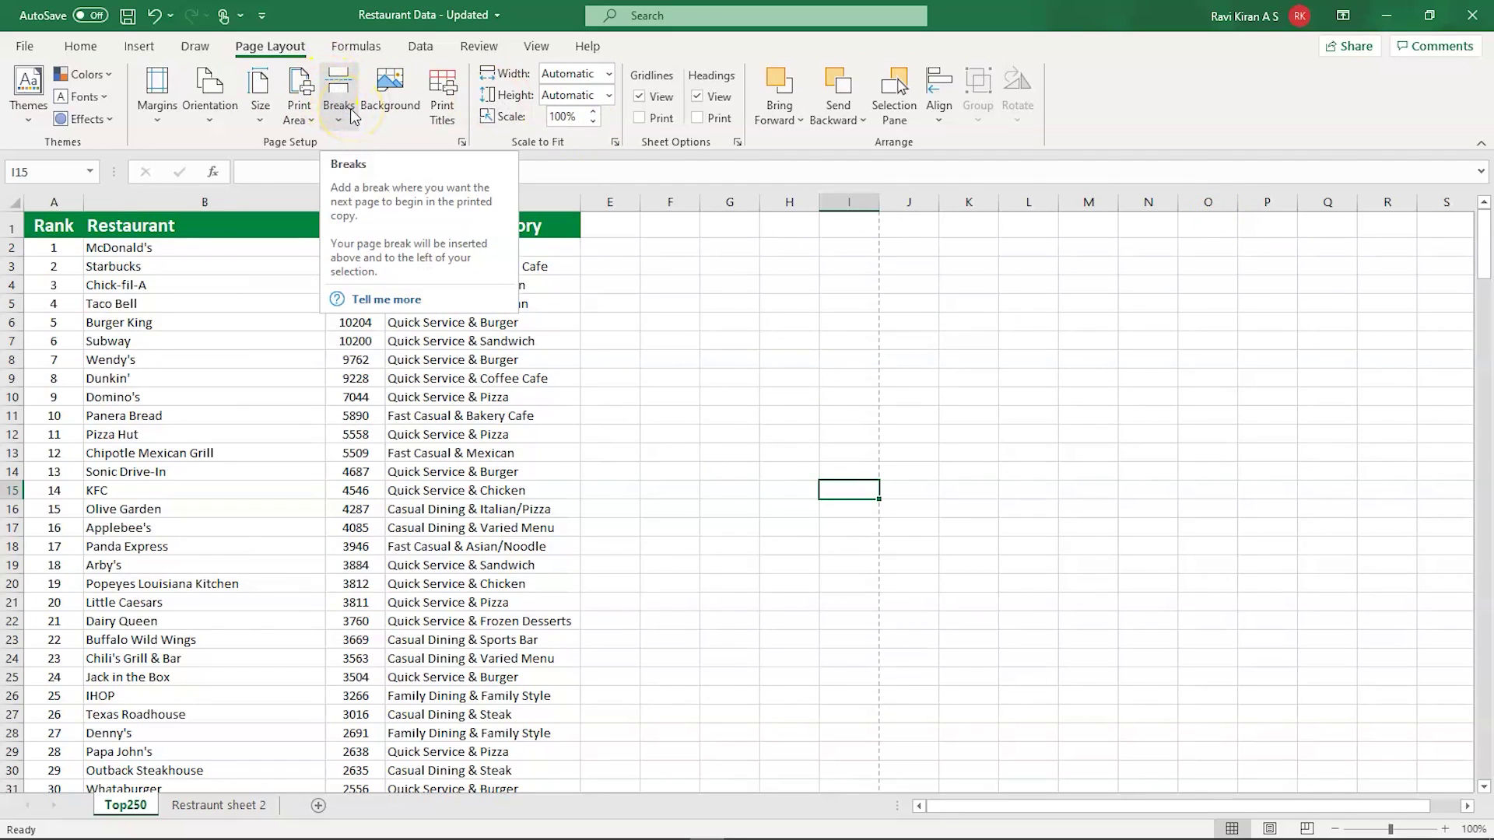
Switch the paper size from A3 back to A4 (21 cm x 29.7 cm) in Print settings.
key(ctrl+p)
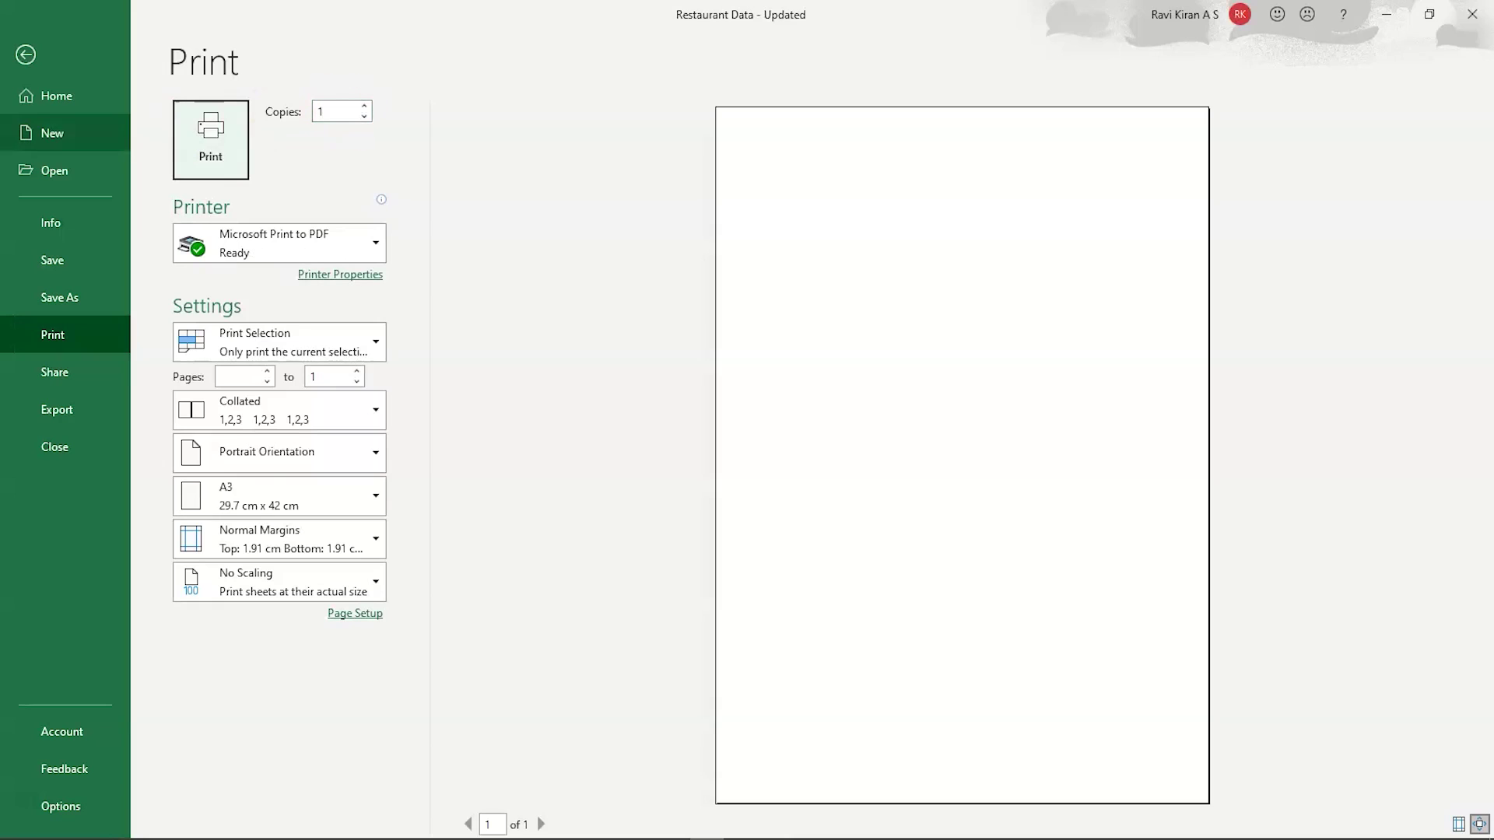
click(374, 503)
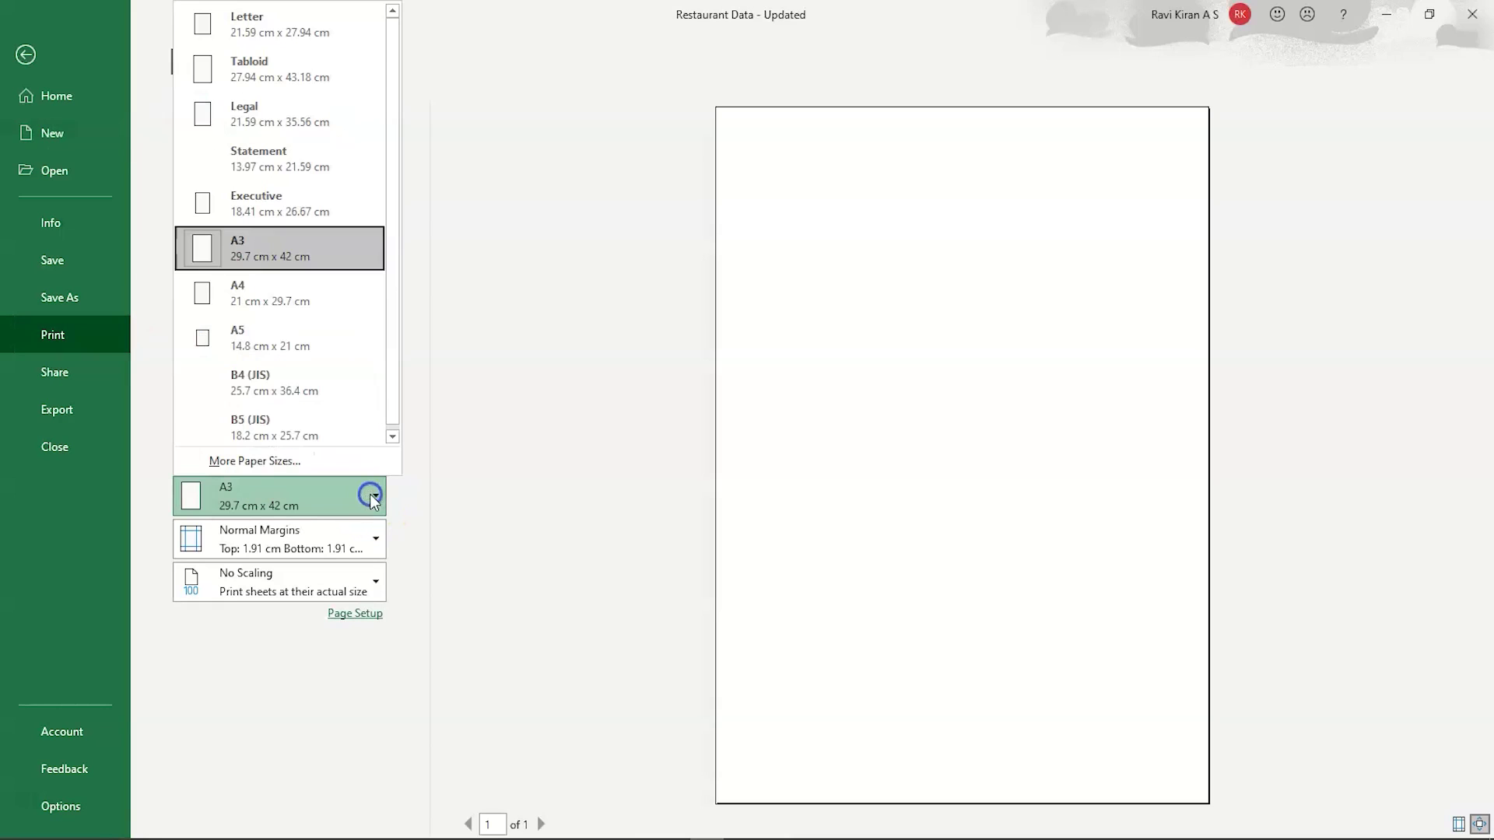
click(288, 302)
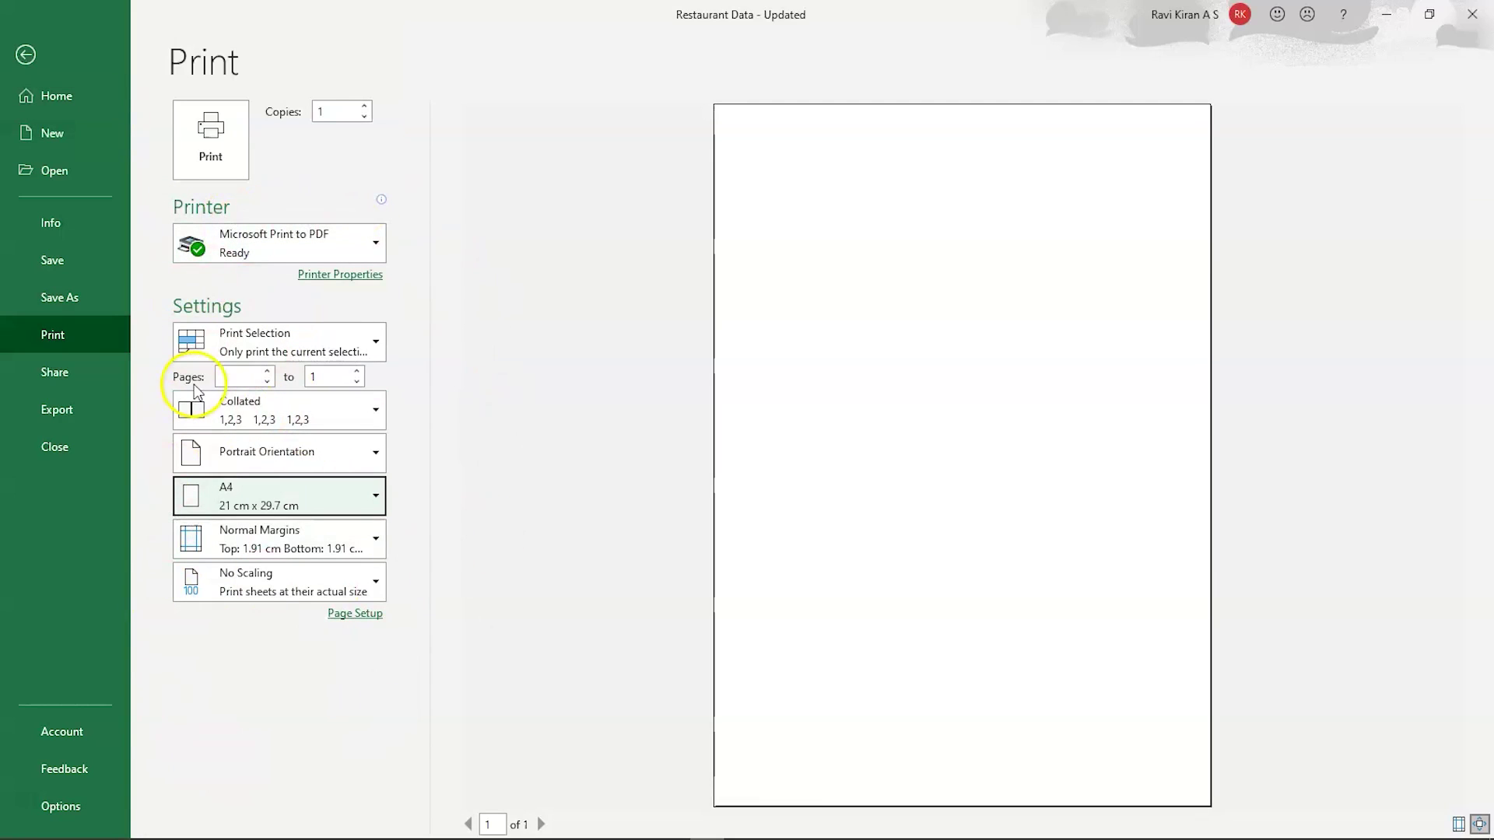
key(Escape)
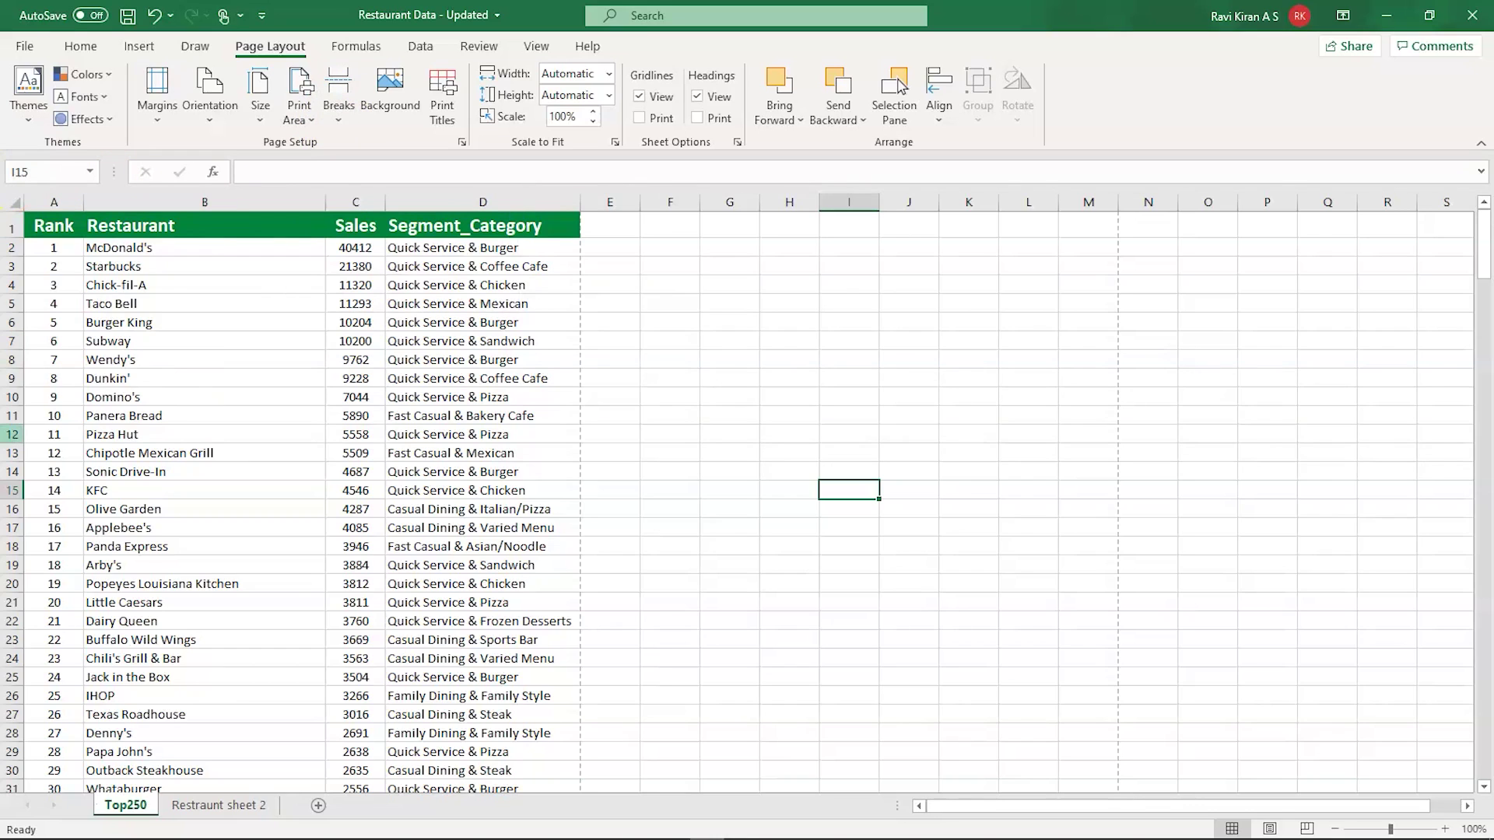
Insert a manual page break above row 12 so page 1 ends at rank 10.
click(14, 415)
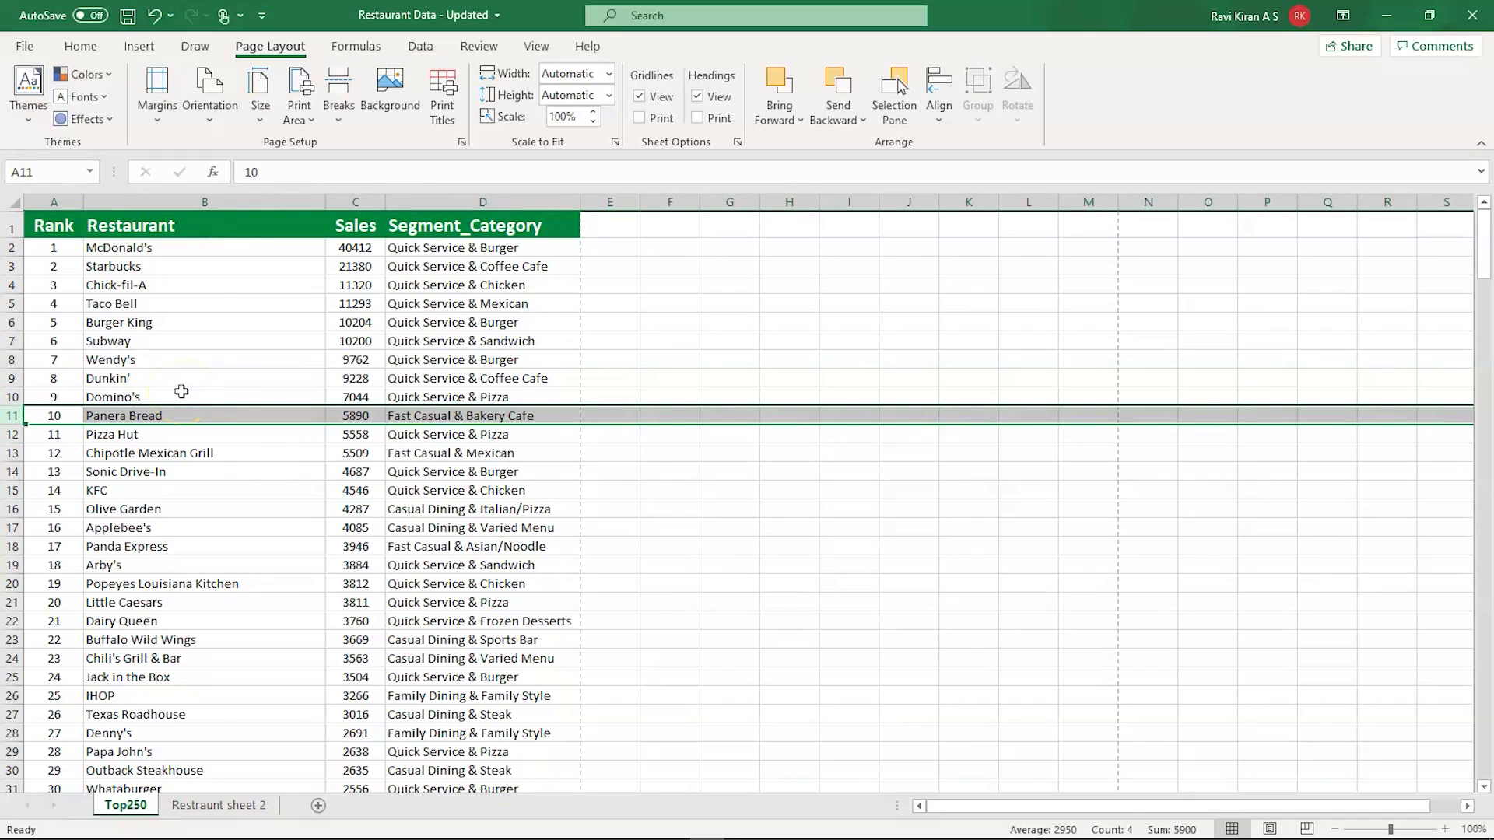
click(339, 117)
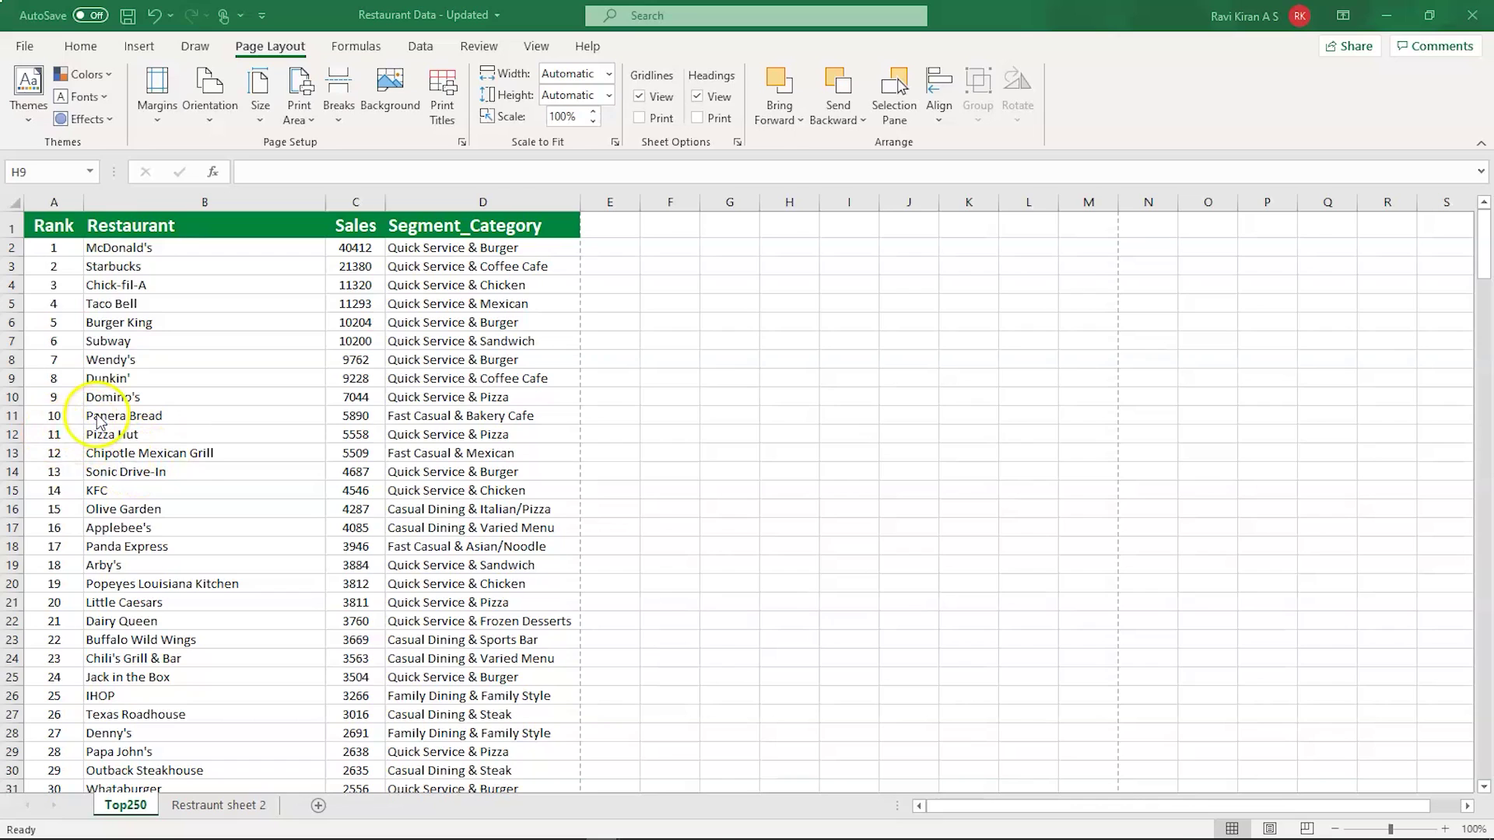
click(54, 444)
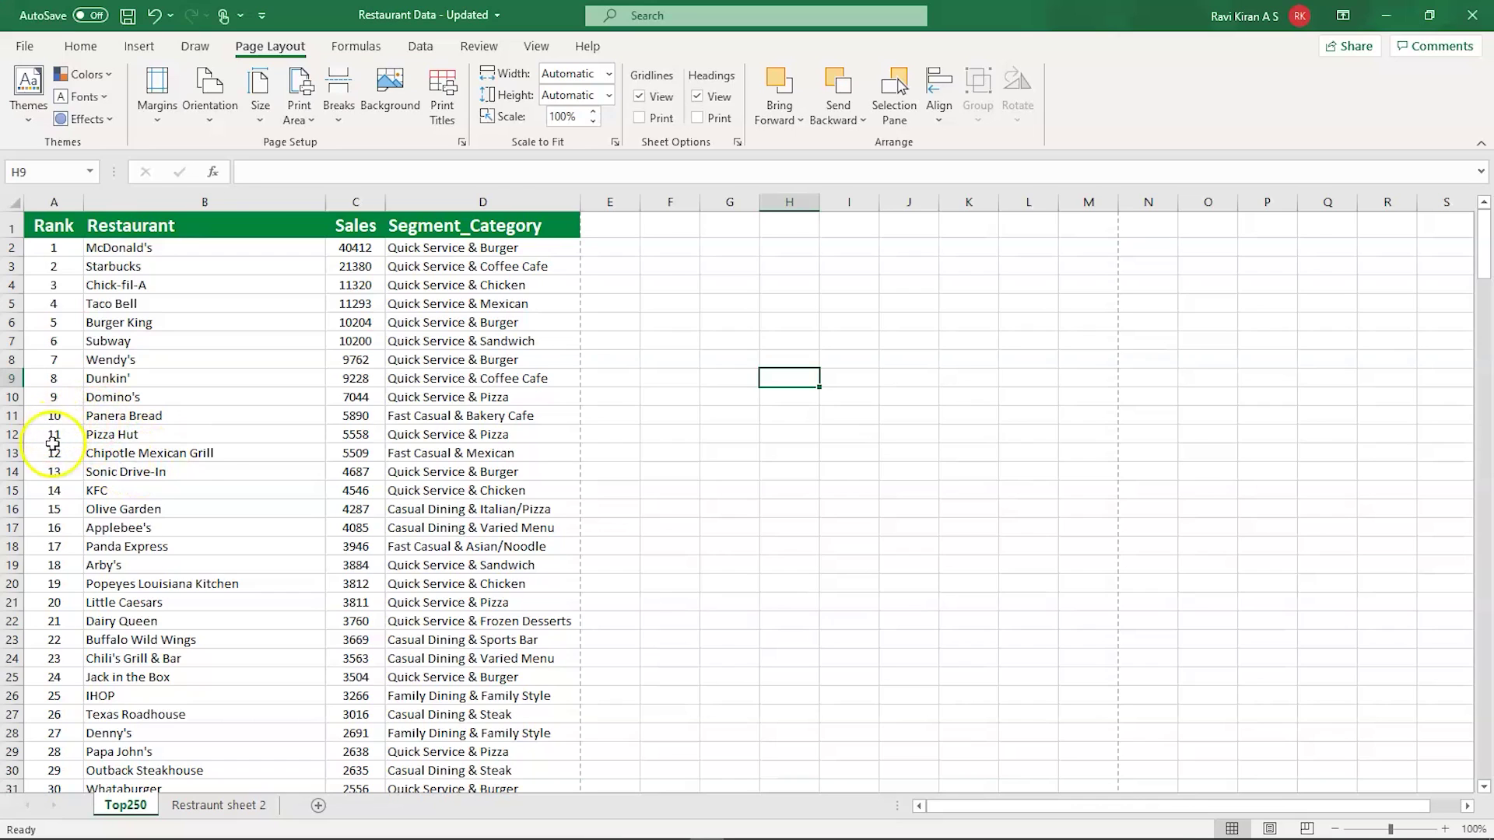
click(65, 428)
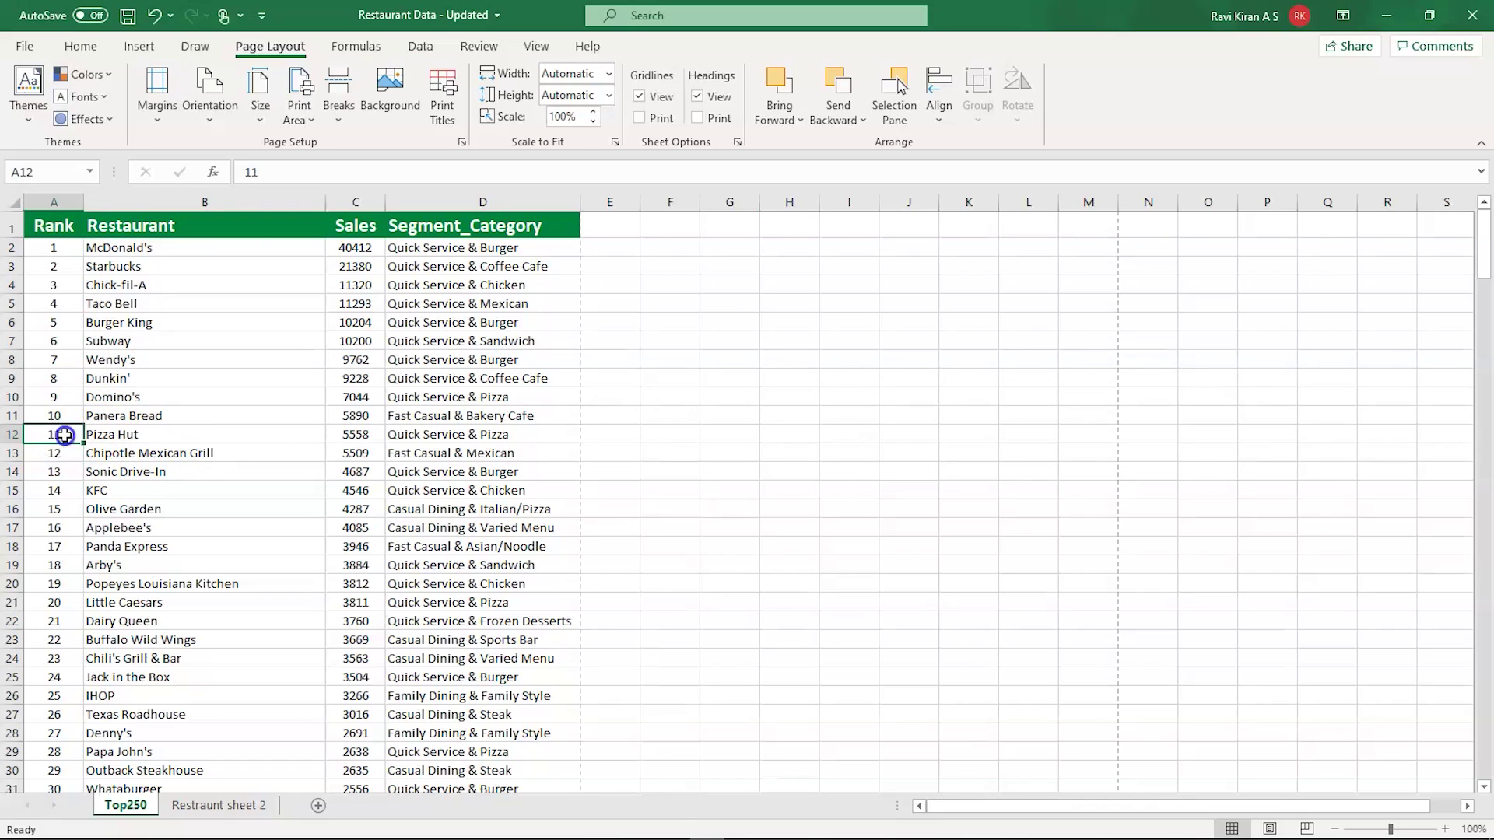
click(339, 109)
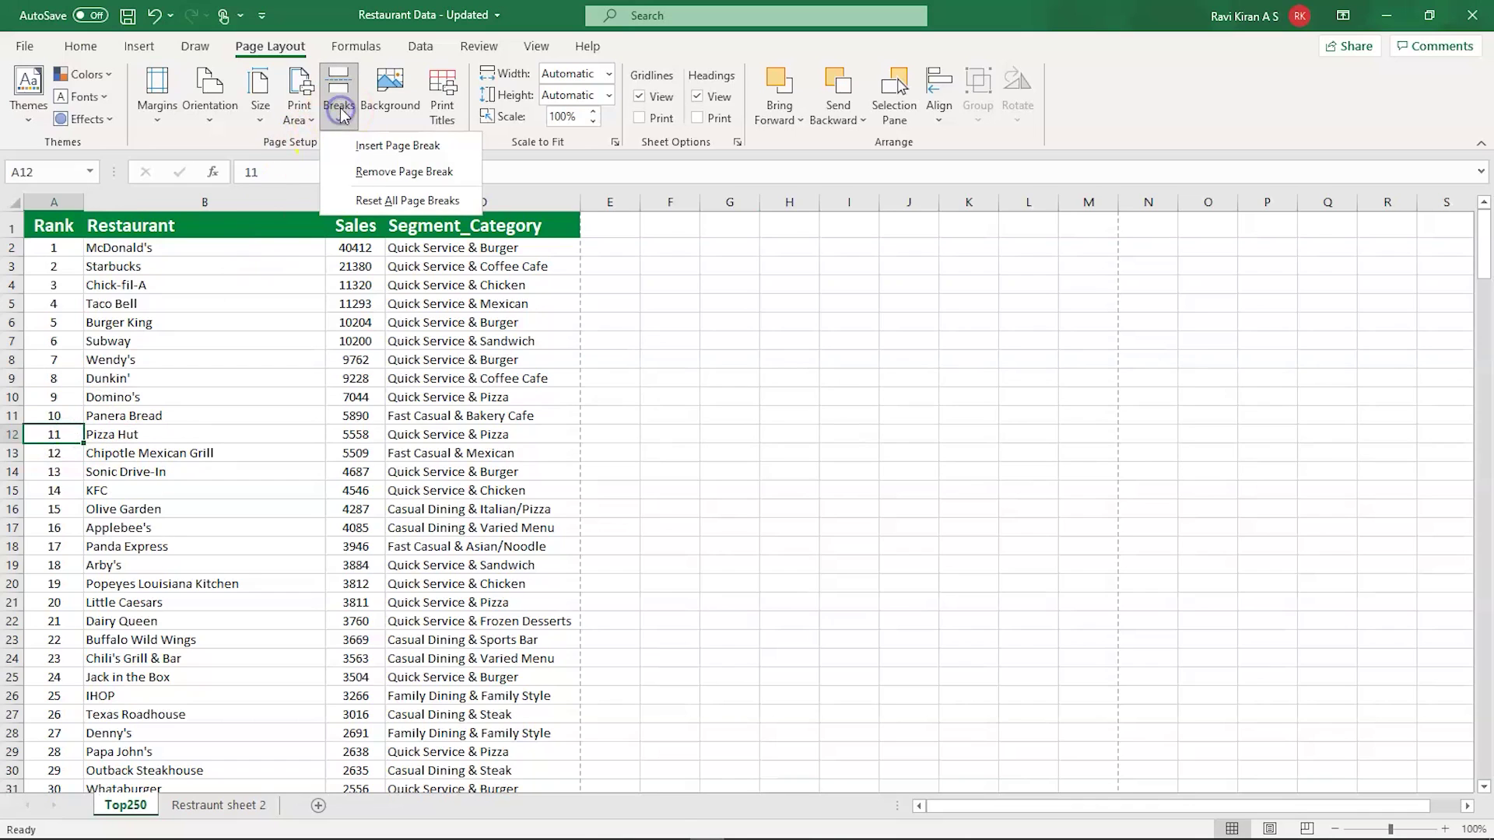
click(388, 146)
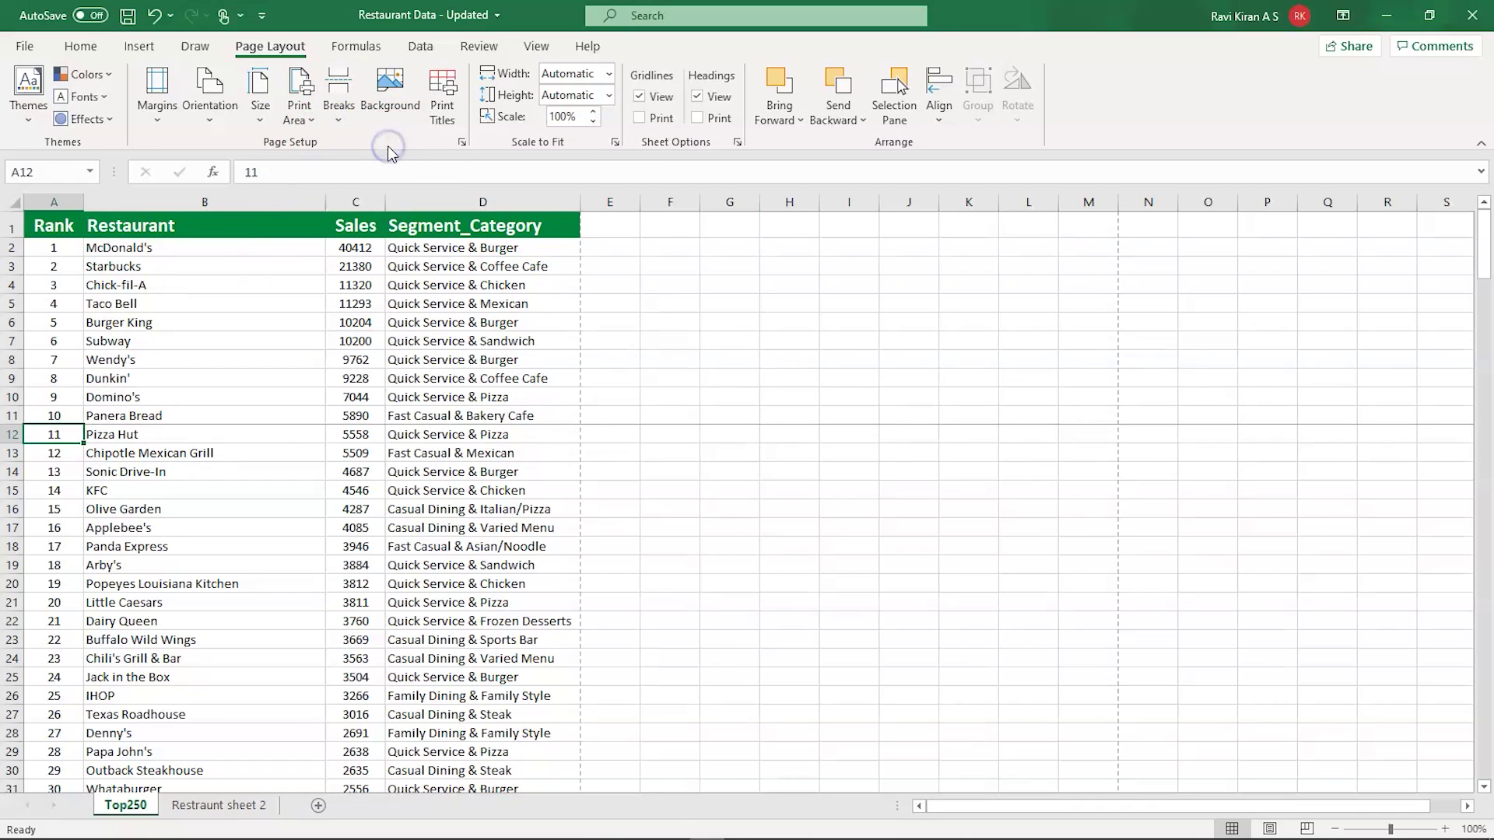
click(782, 562)
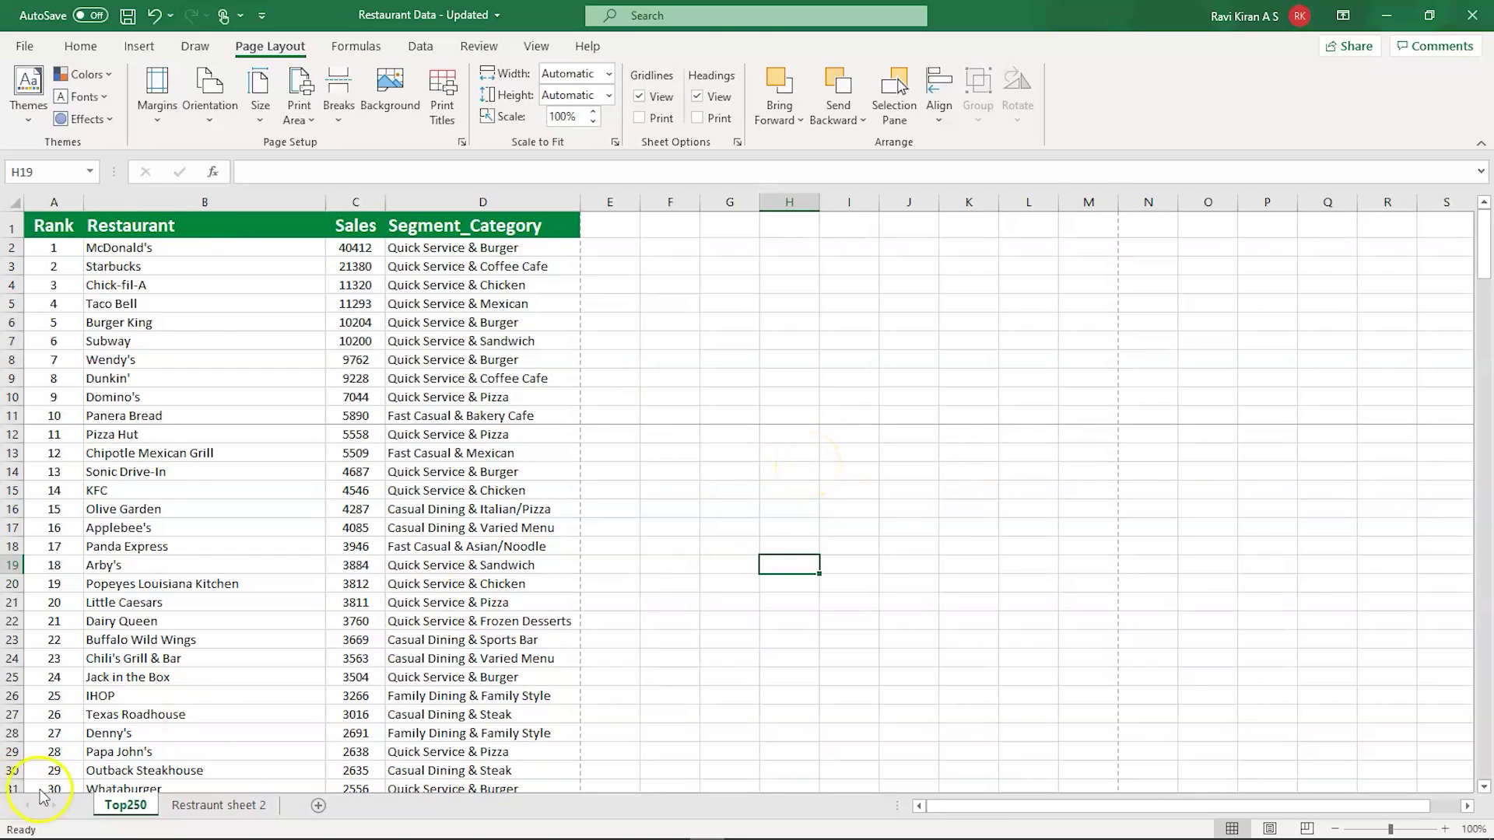
Check the new break in print preview, then reset all manual page breaks.
key(ctrl+p)
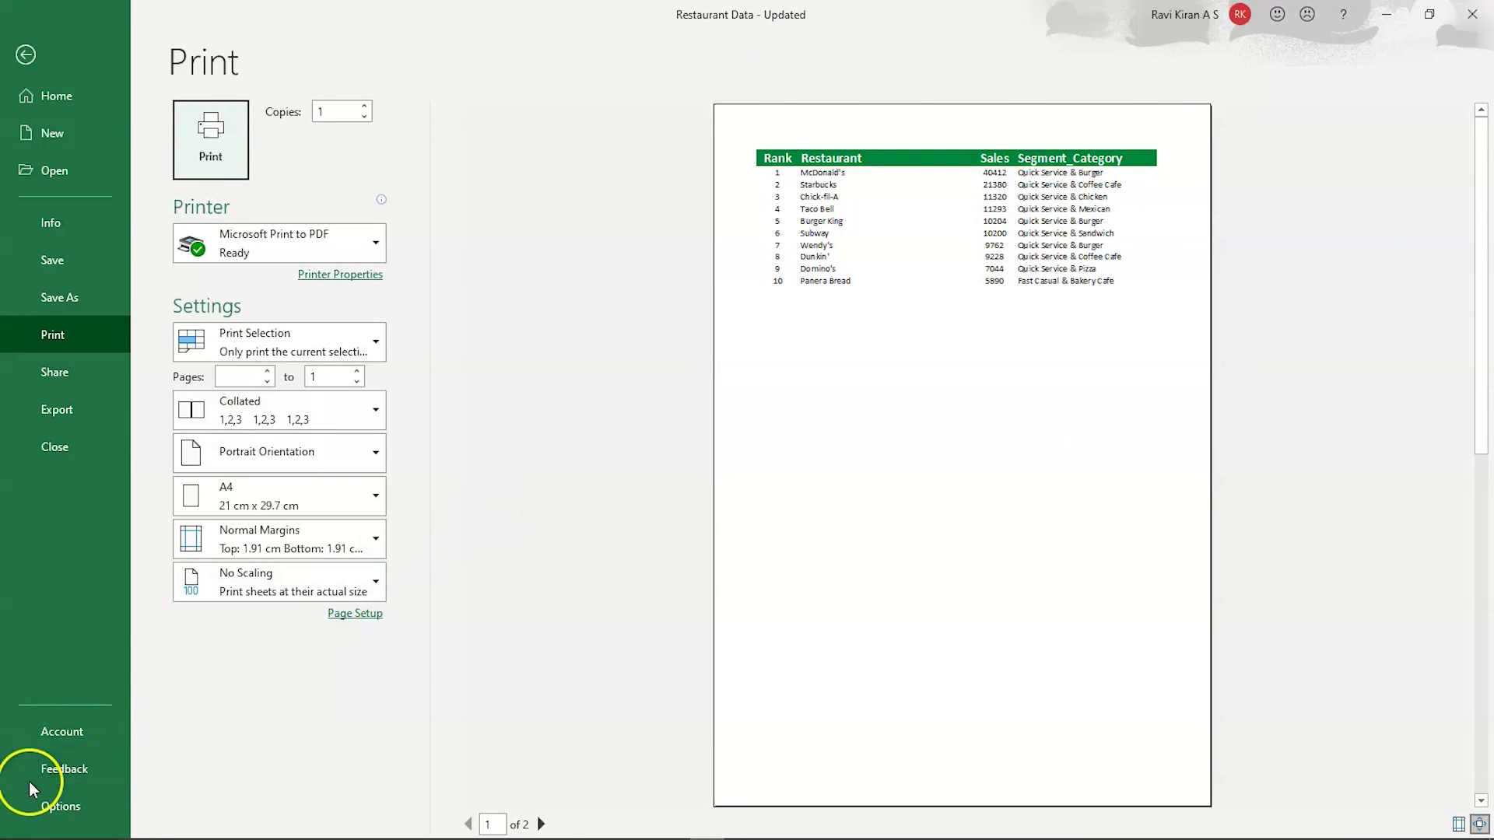
key(Escape)
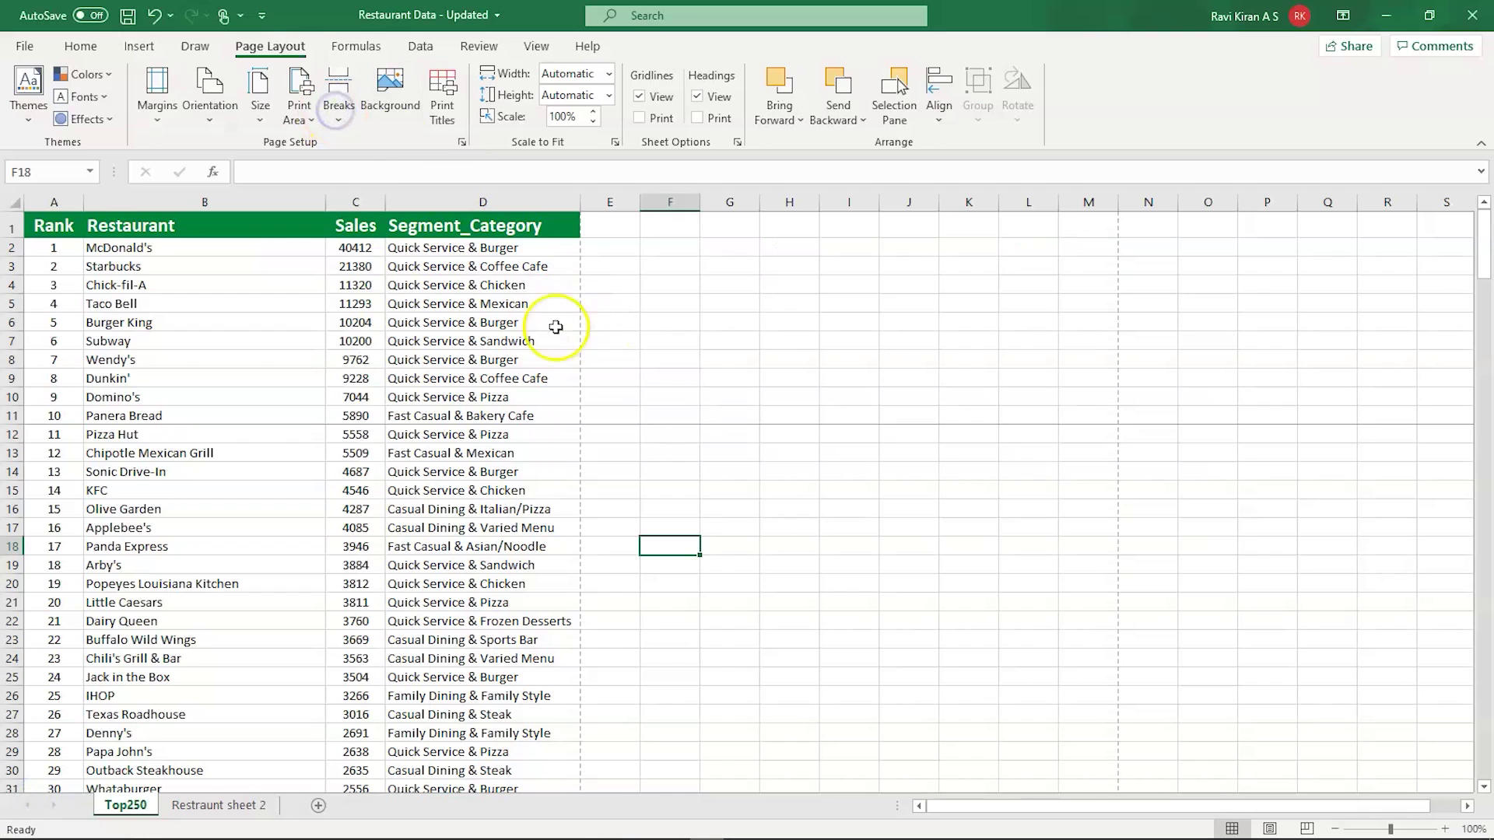
click(341, 118)
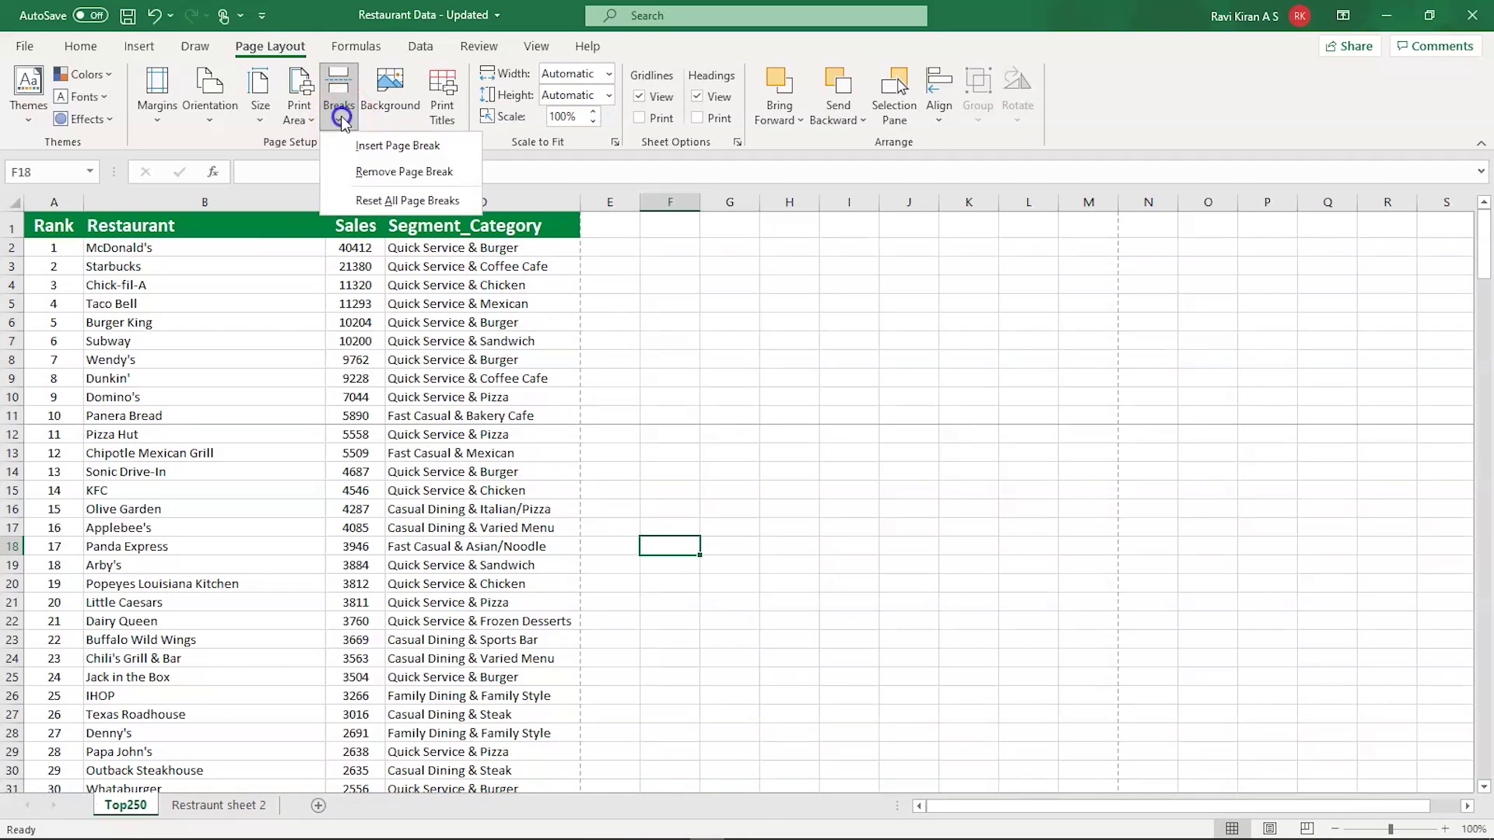
click(361, 201)
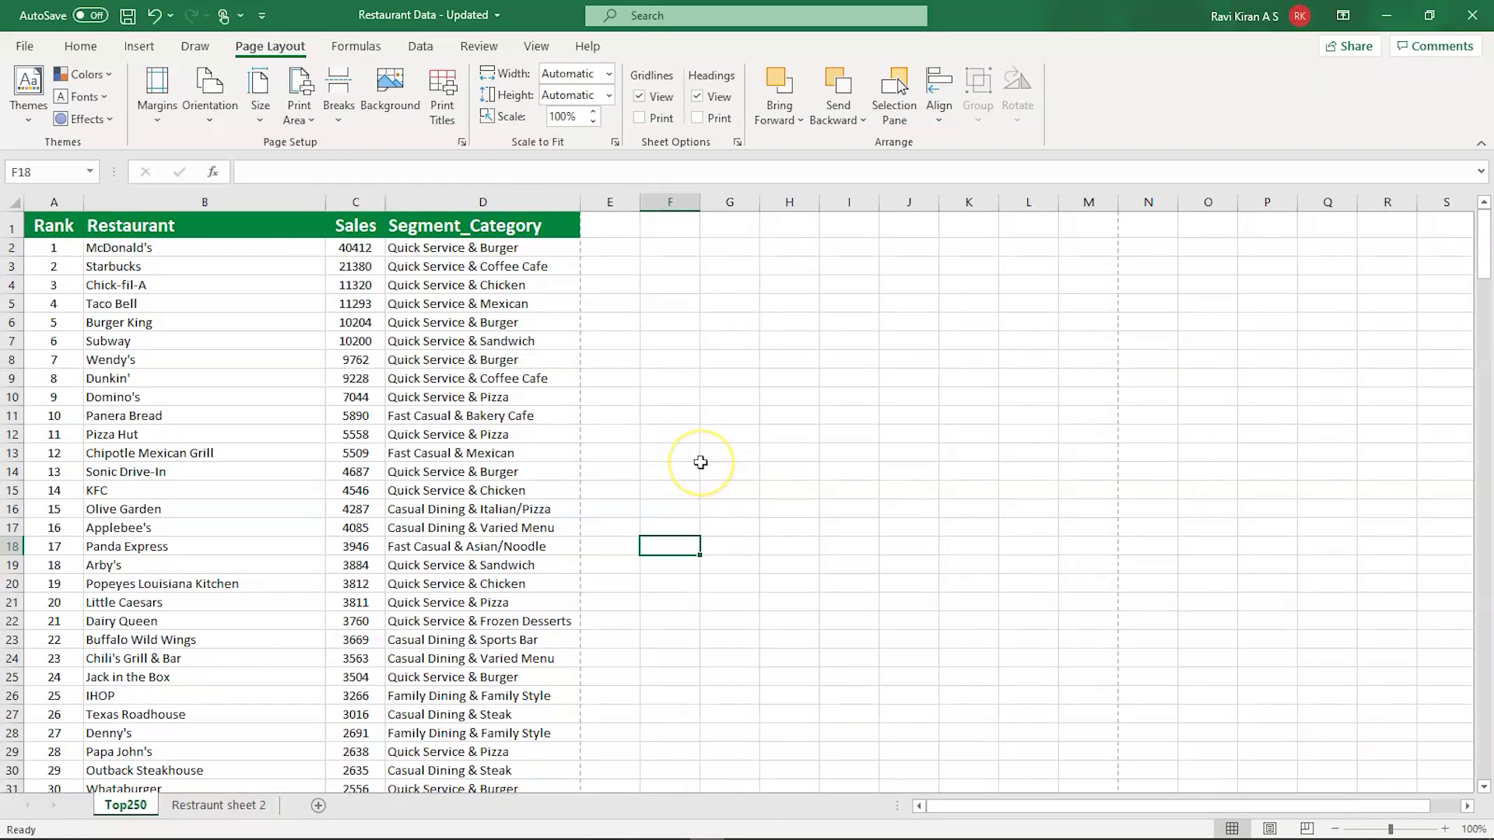
click(394, 99)
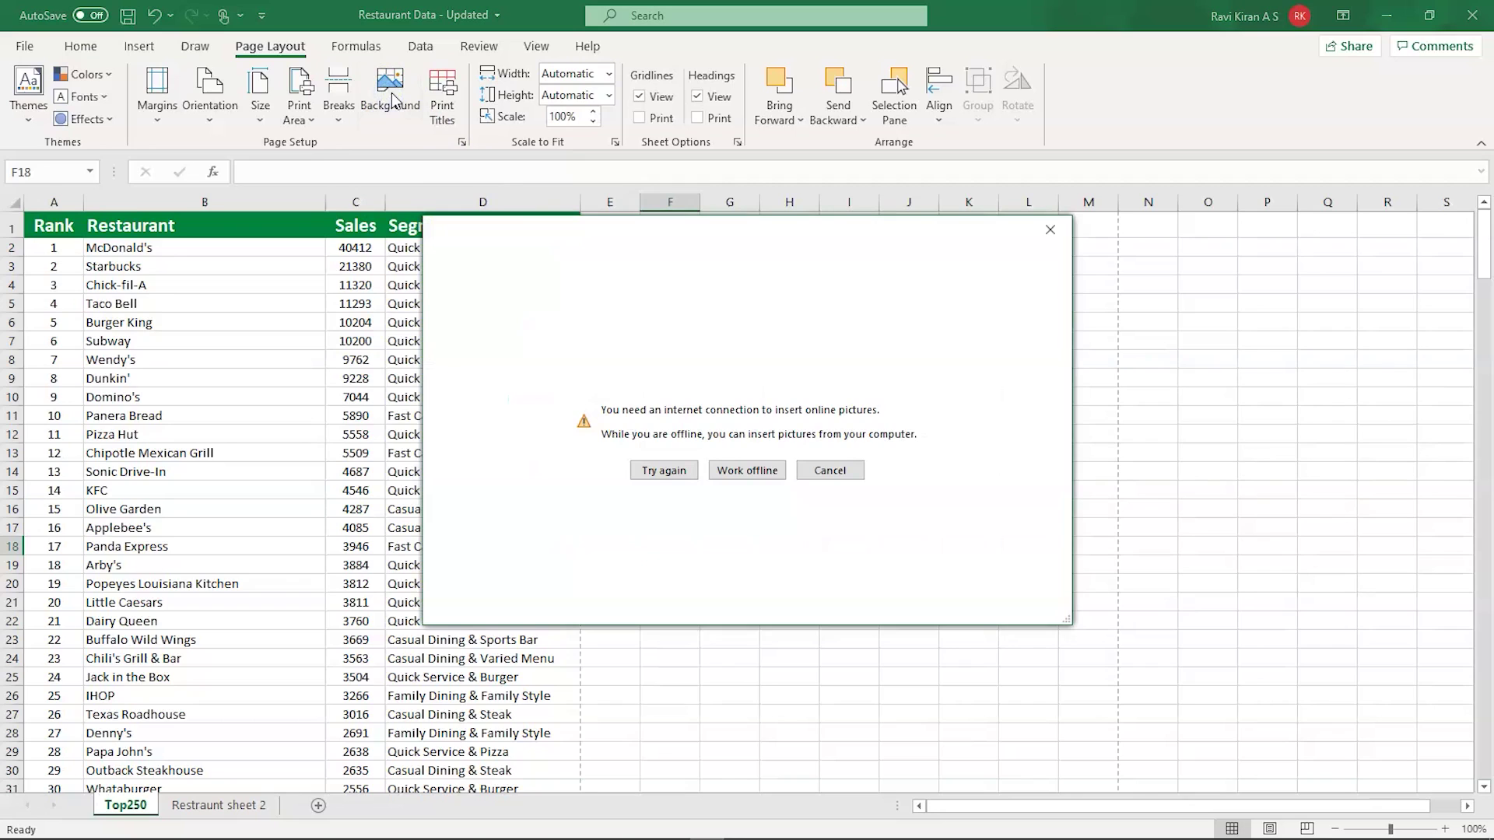
click(1049, 230)
click(385, 105)
click(748, 472)
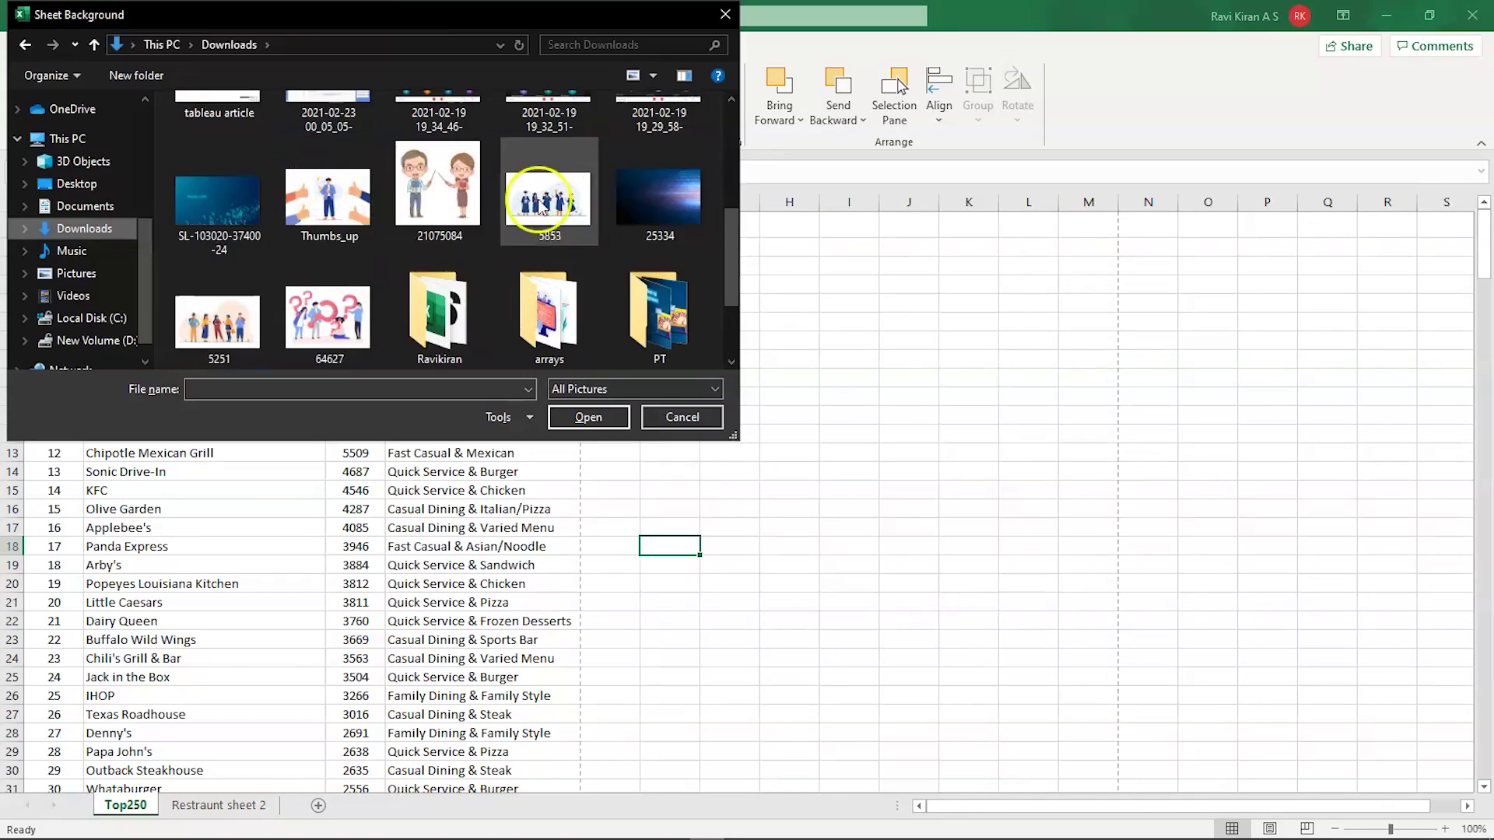
double_click(640, 210)
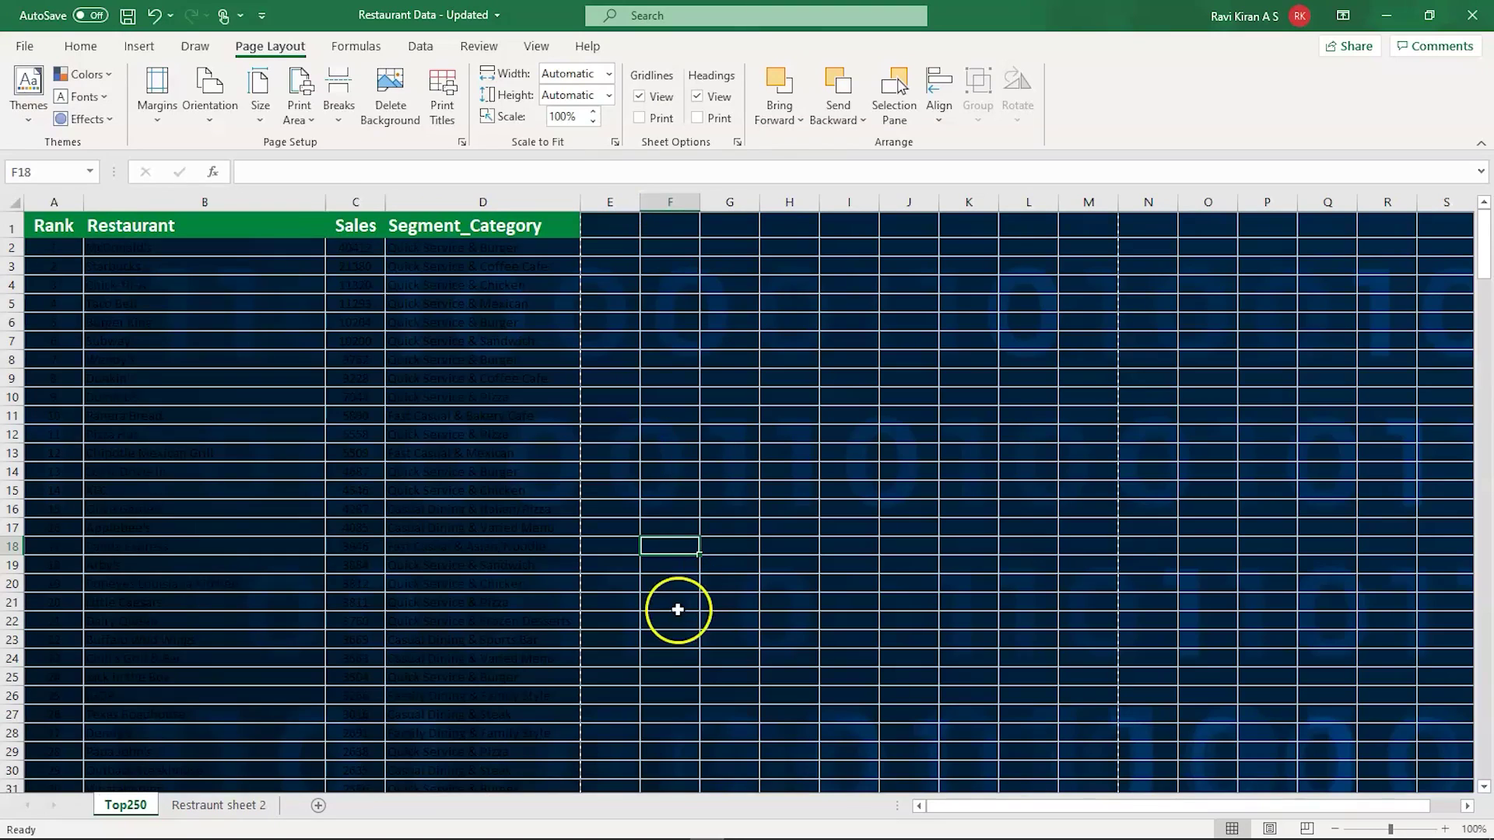
click(239, 482)
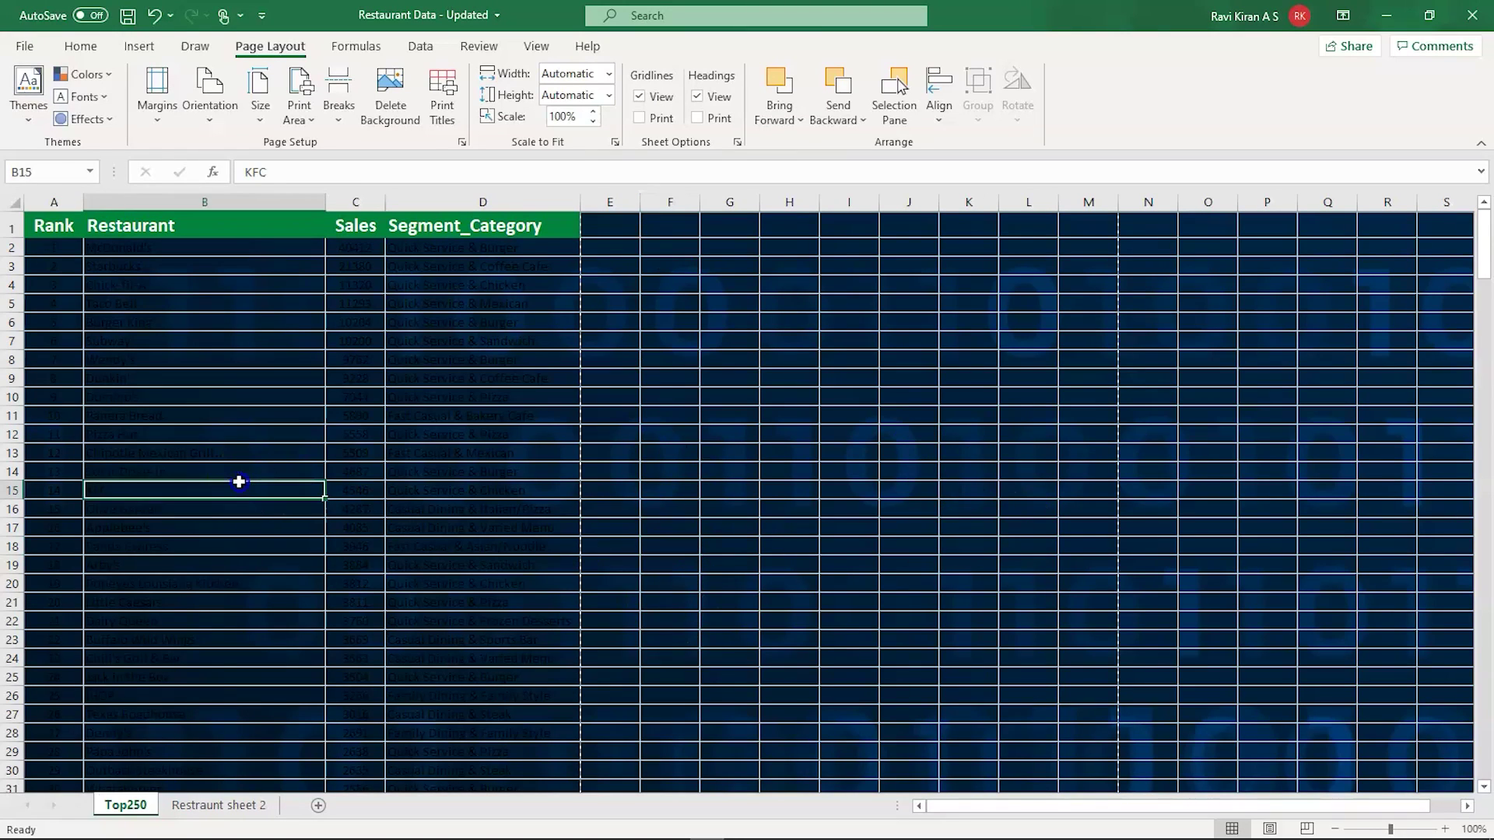
key(ctrl+a)
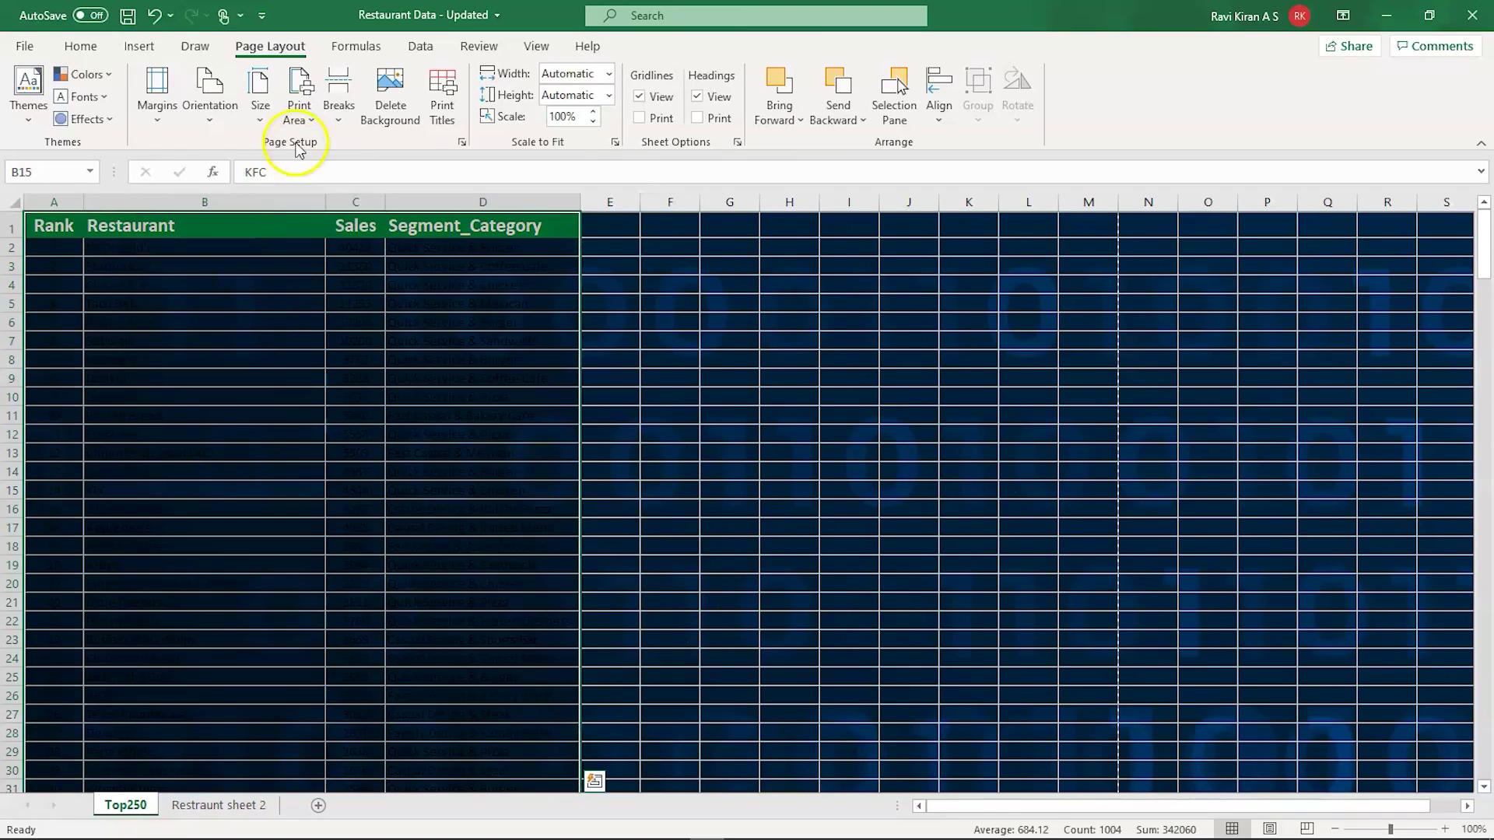
click(80, 47)
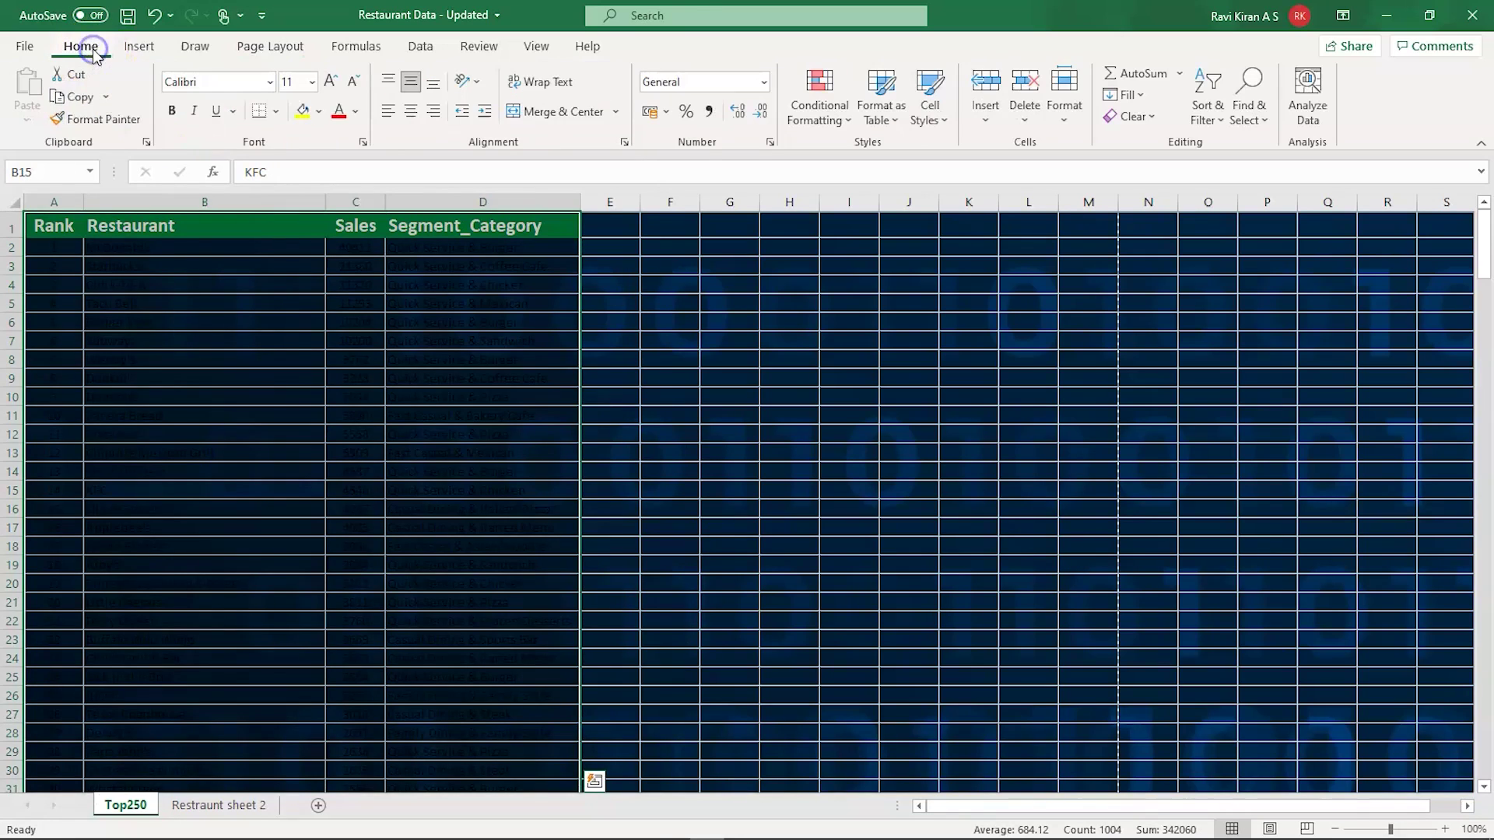
click(354, 111)
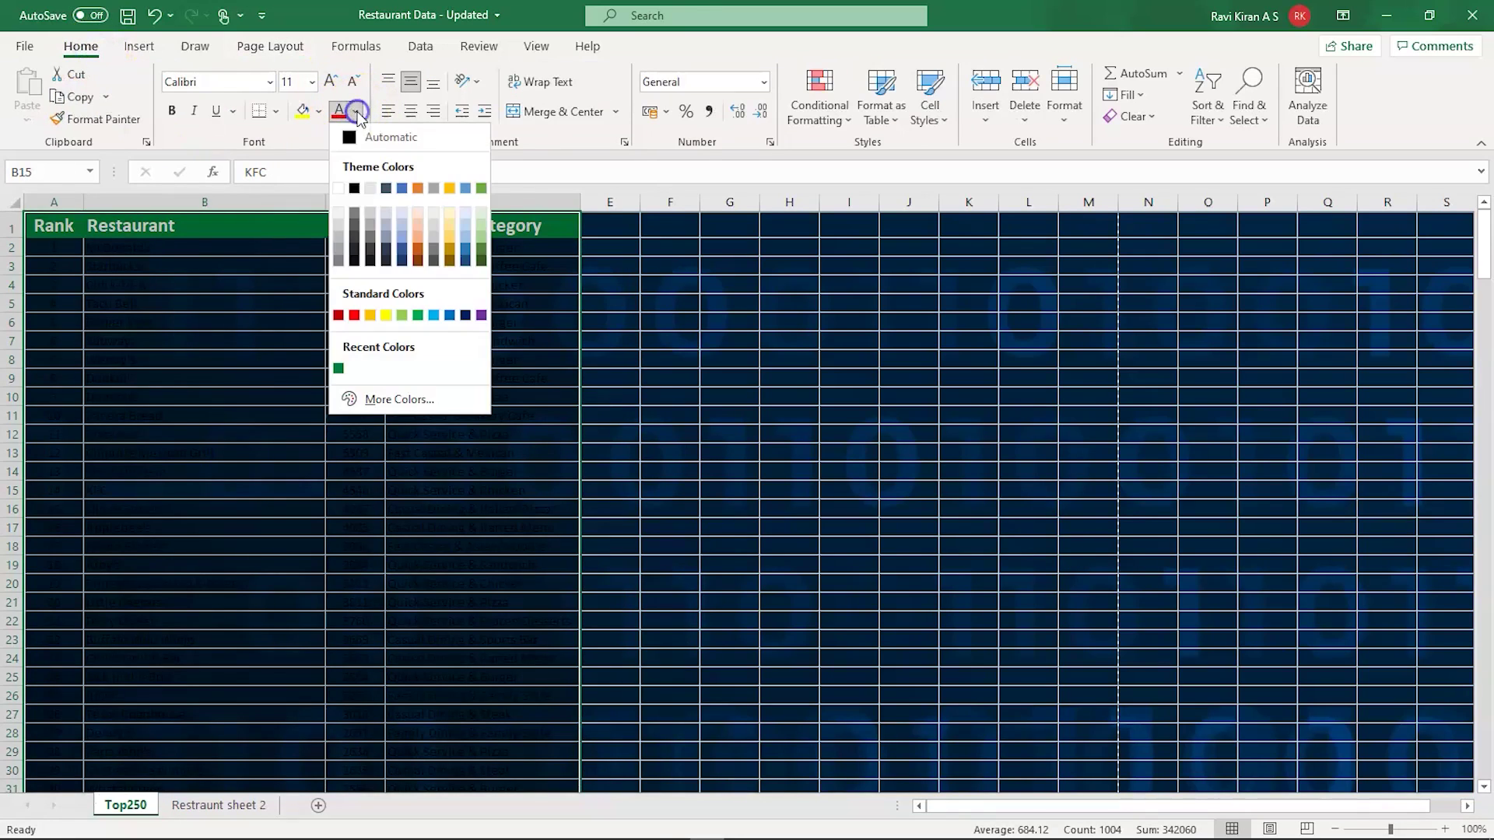
click(339, 191)
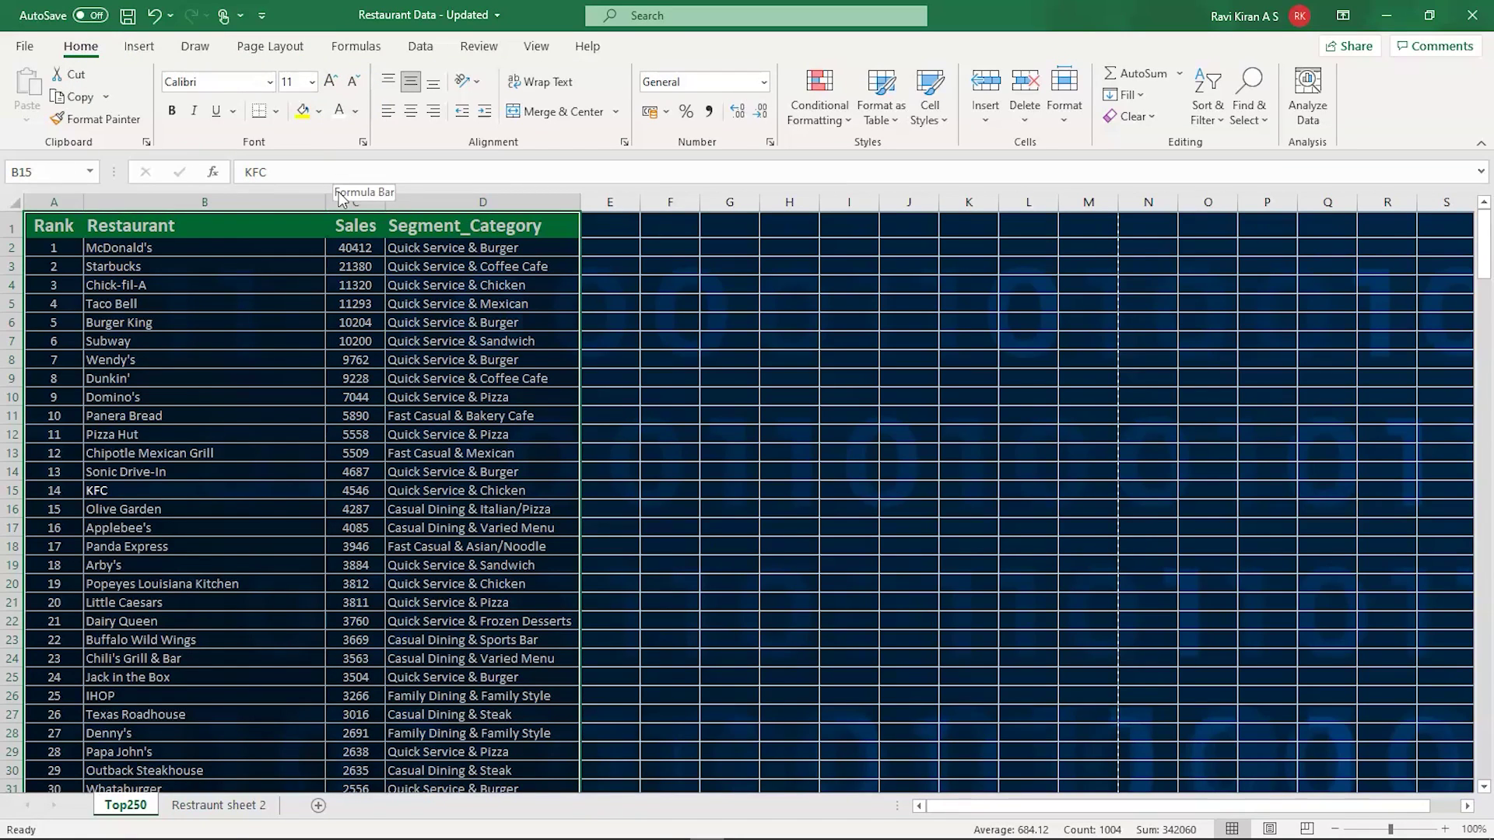
key(ctrl+z)
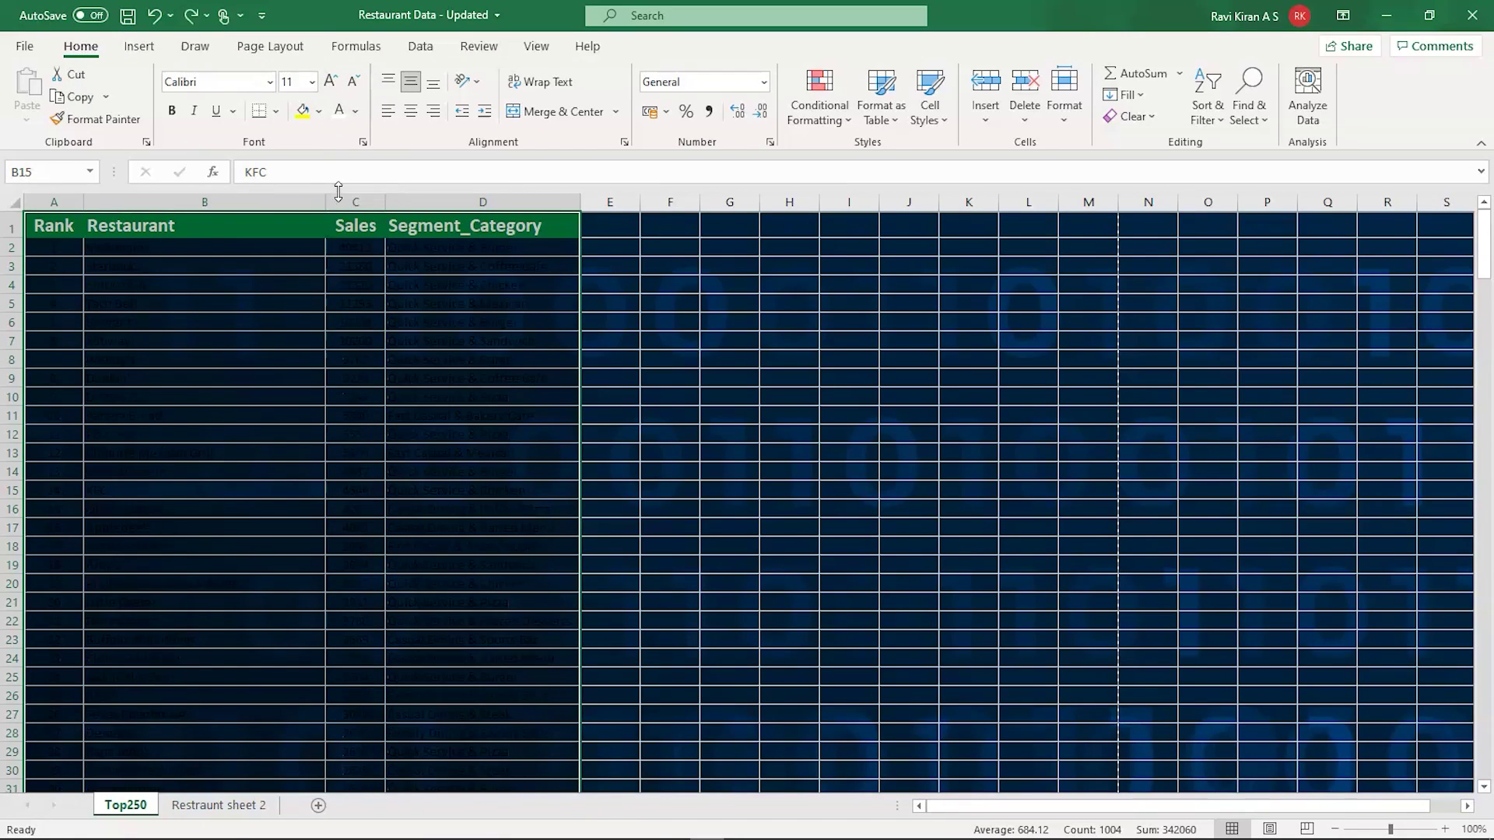
click(272, 46)
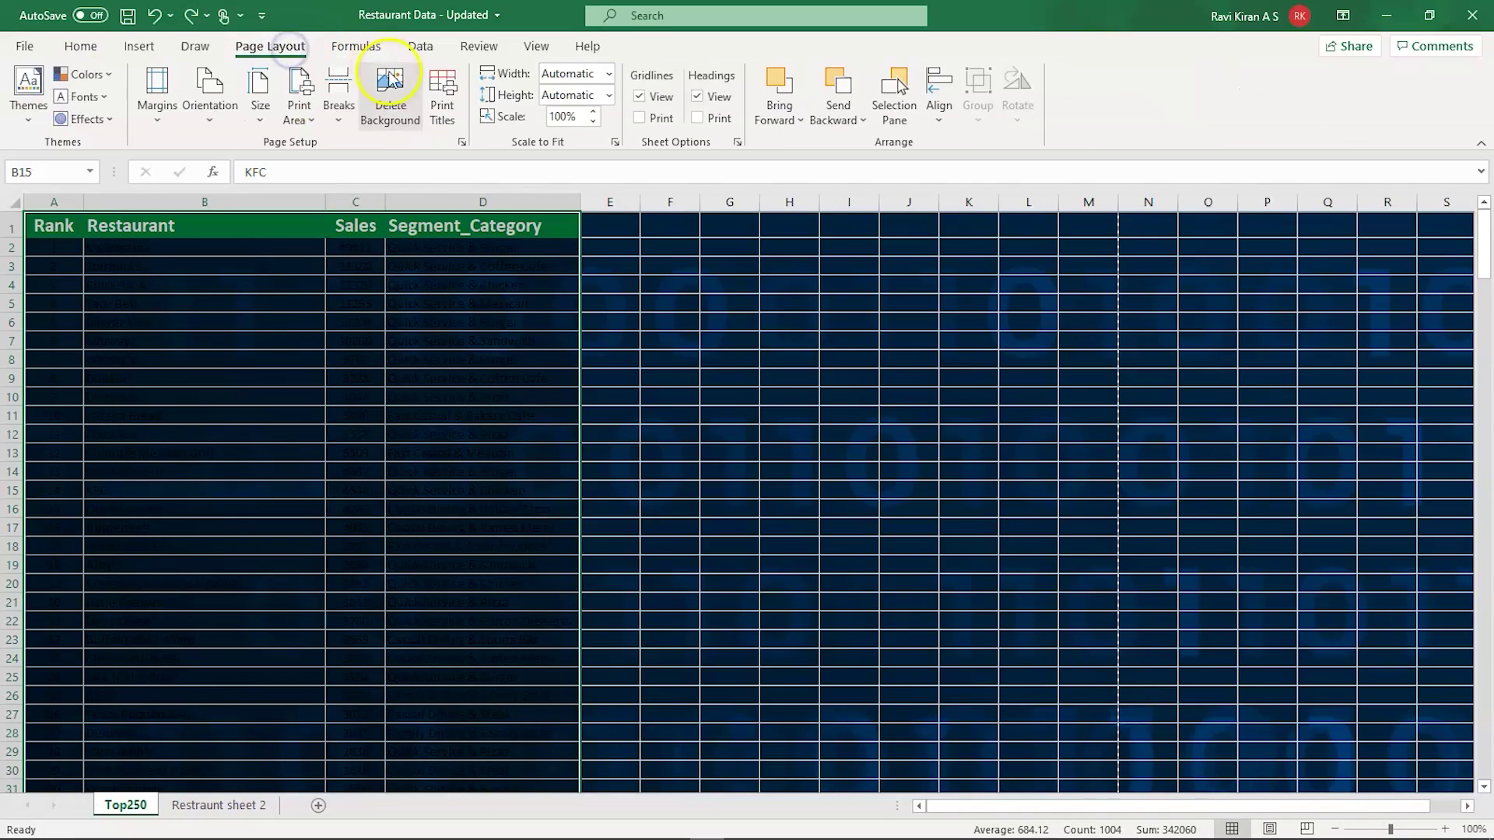
click(391, 109)
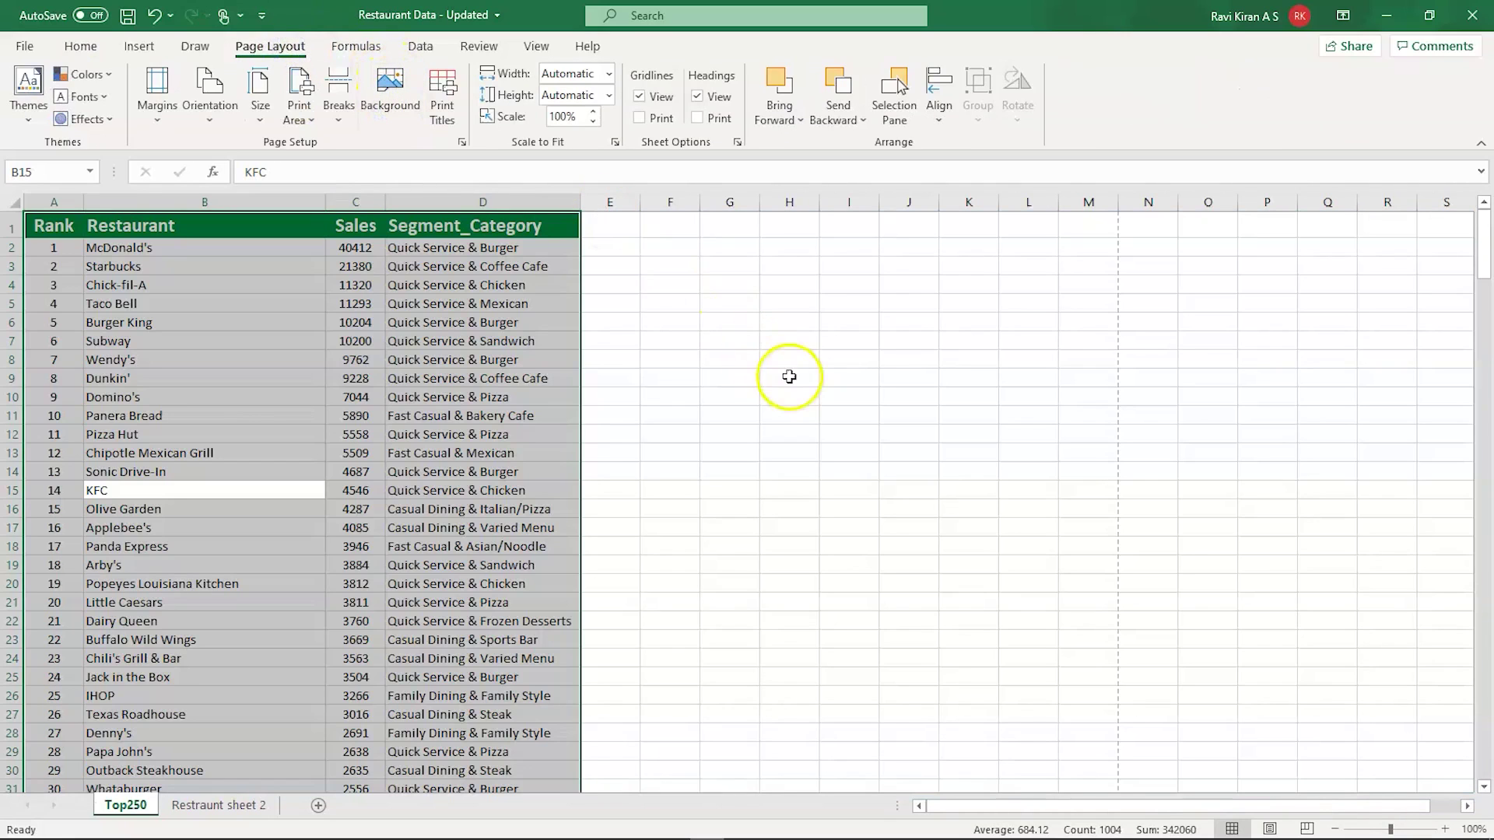
click(790, 379)
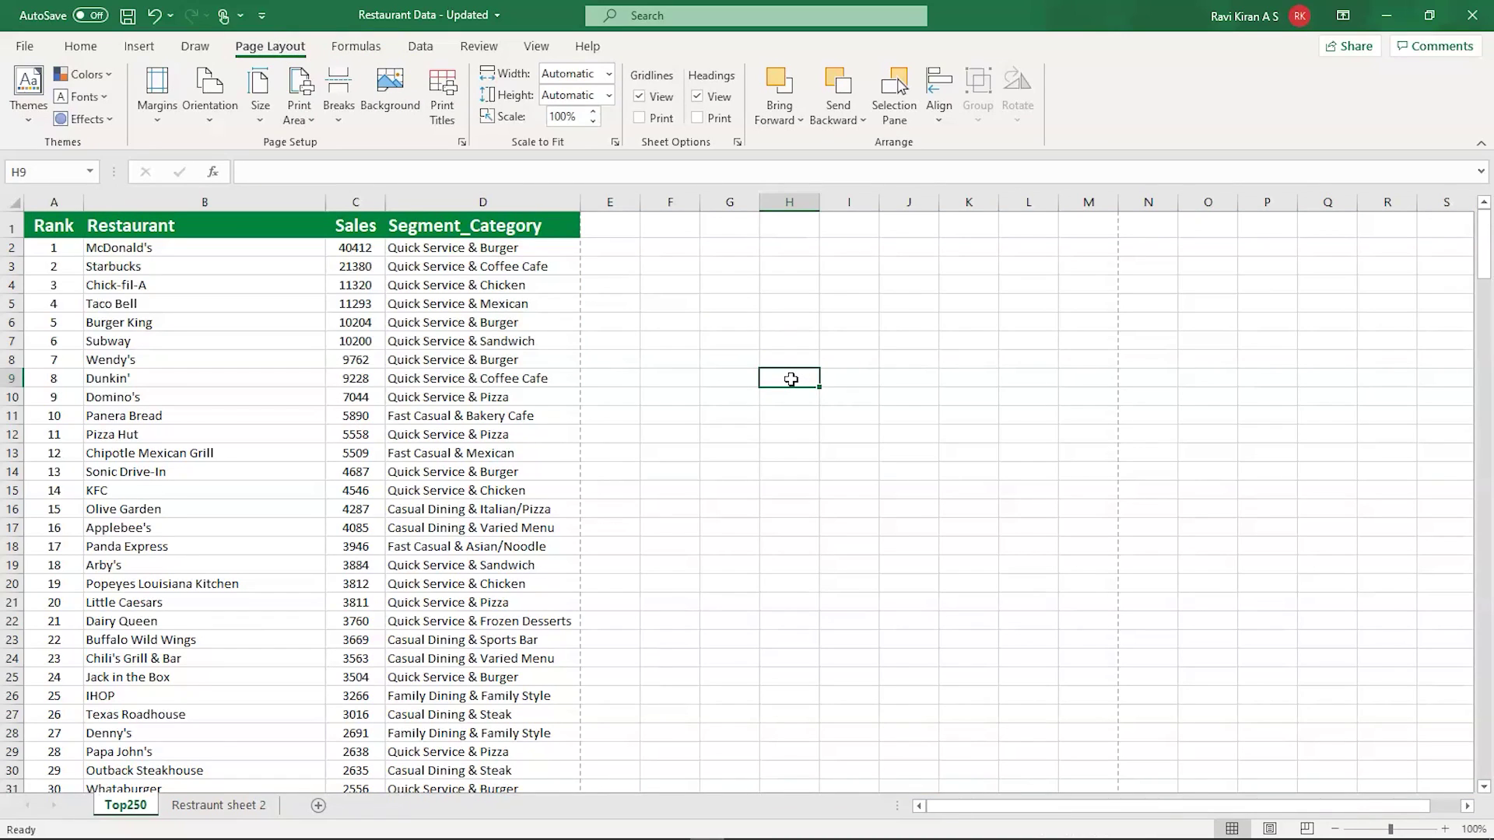
click(454, 108)
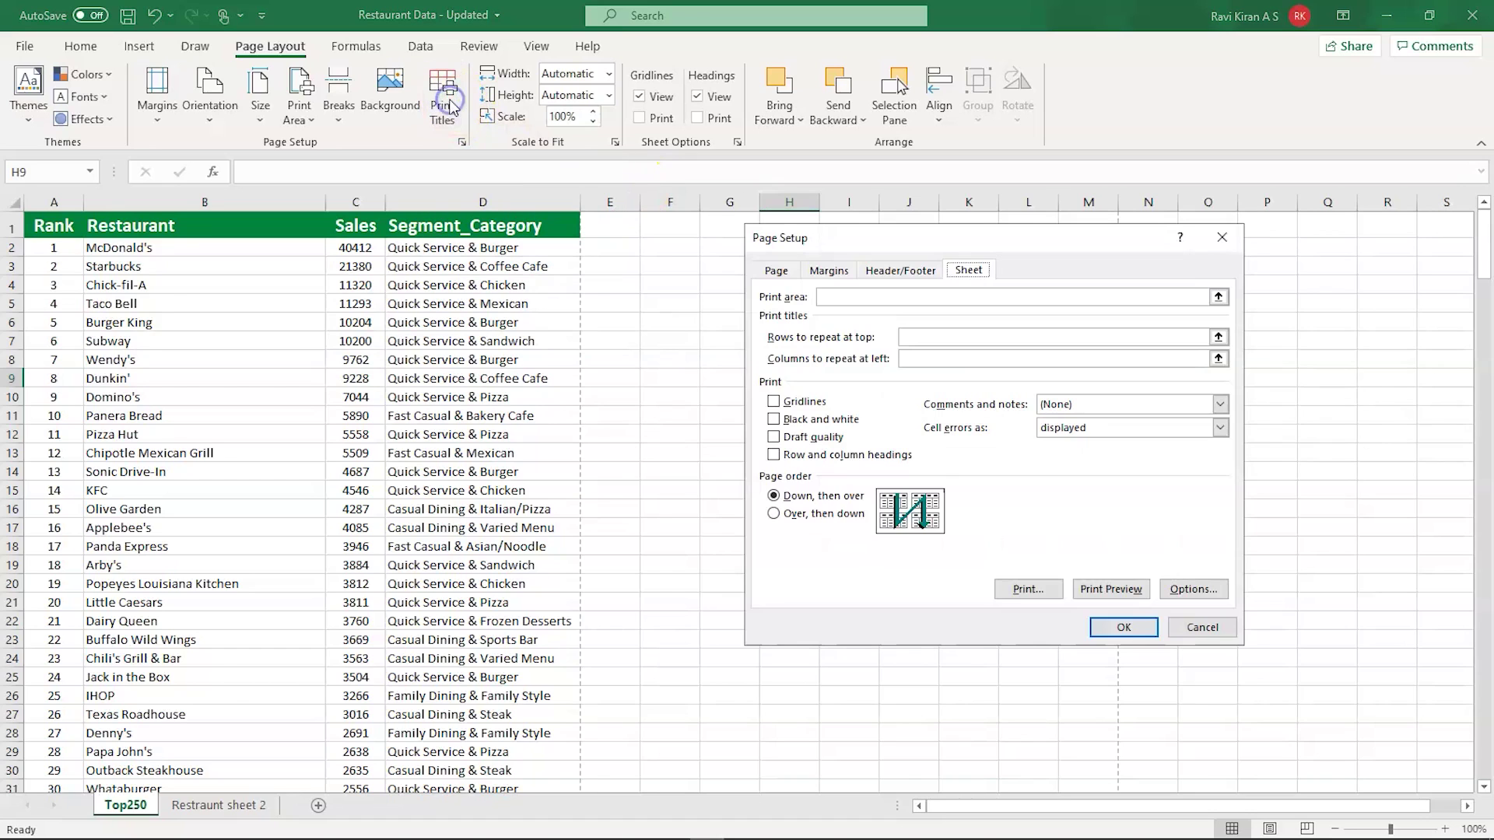
click(1226, 242)
click(516, 470)
key(ctrl+a)
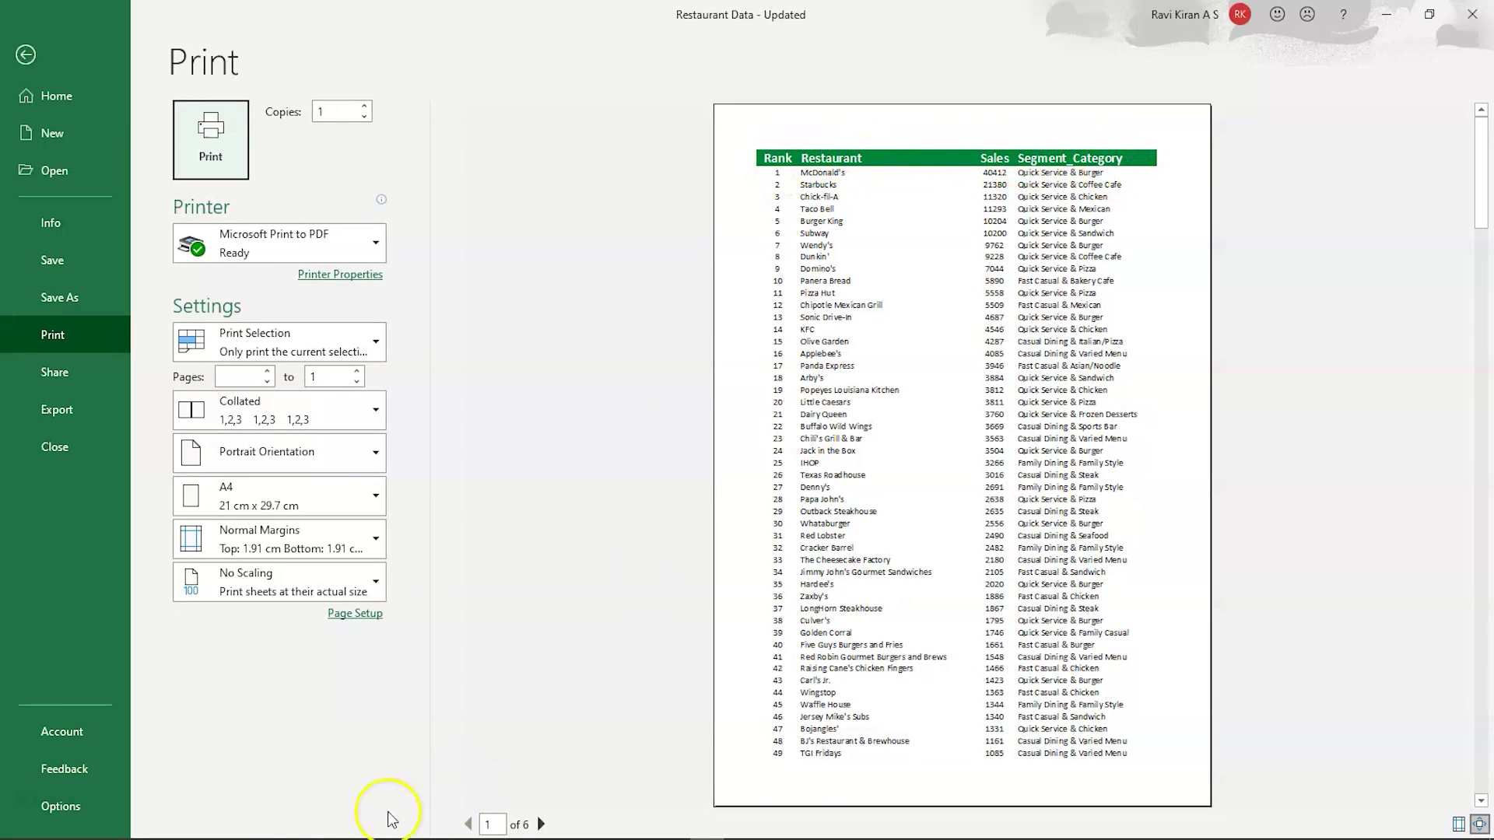
click(541, 825)
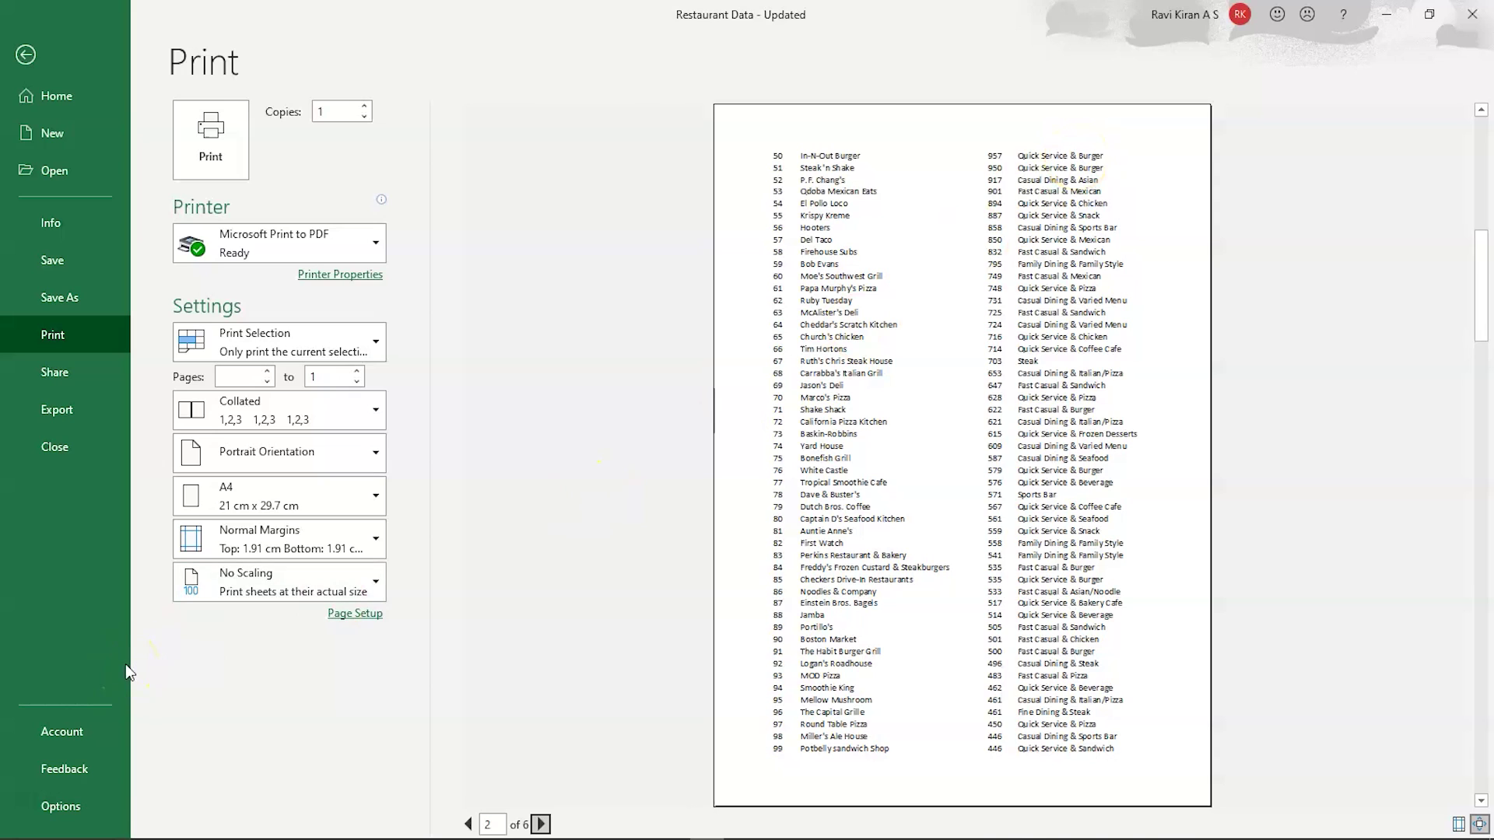
key(Escape)
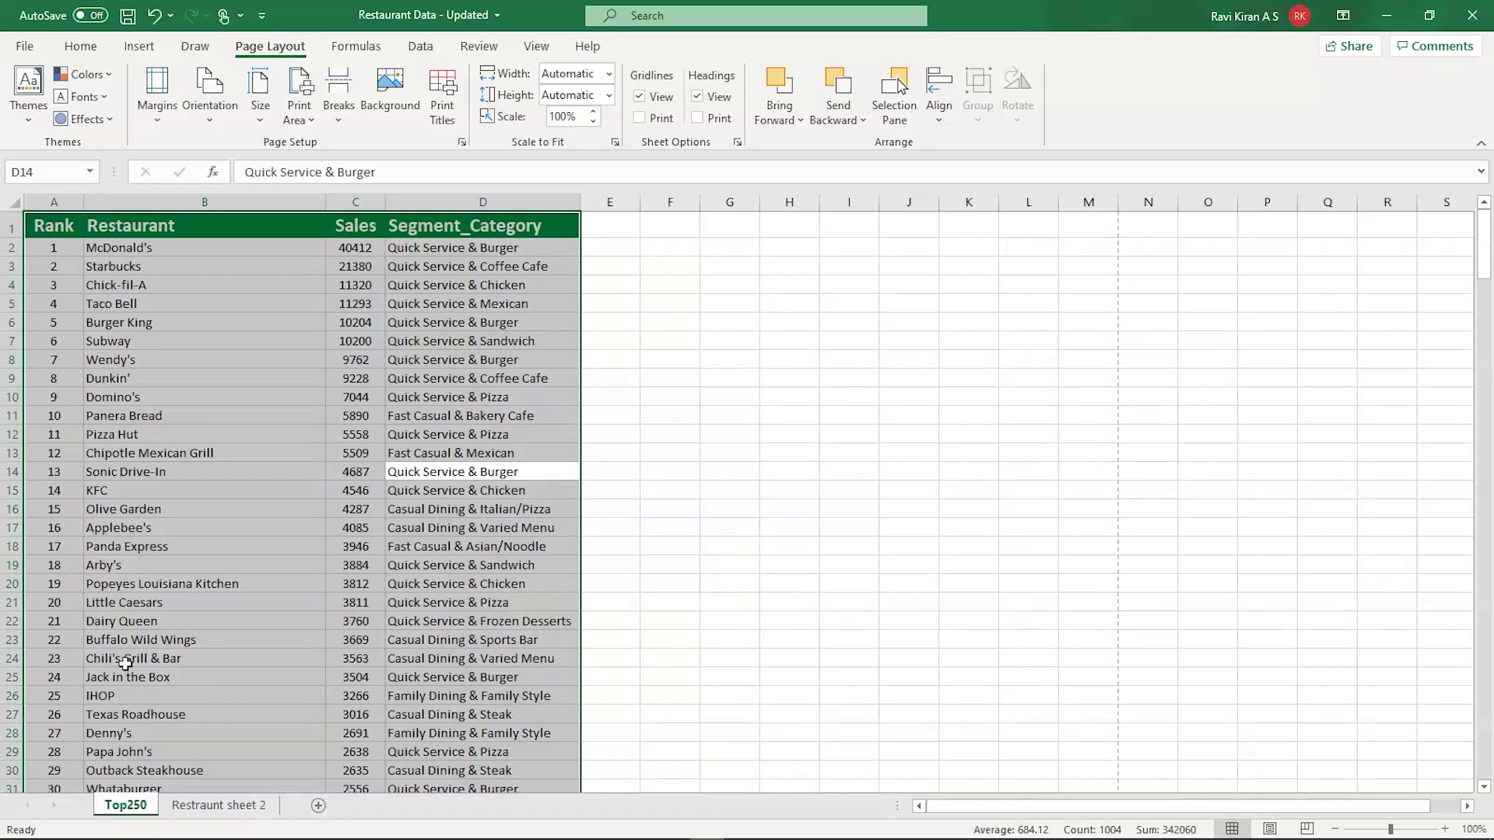
click(665, 451)
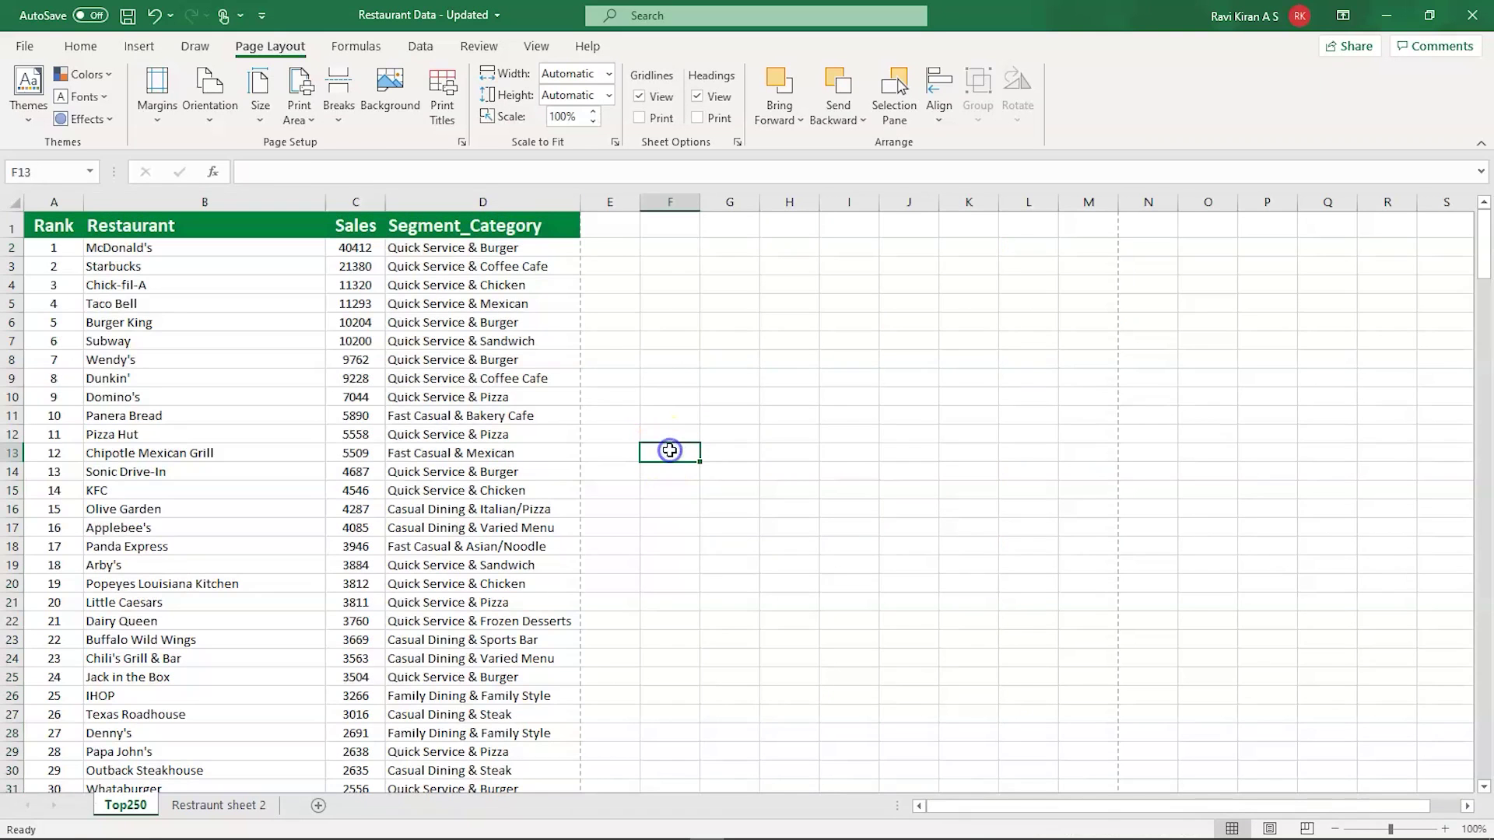
click(446, 95)
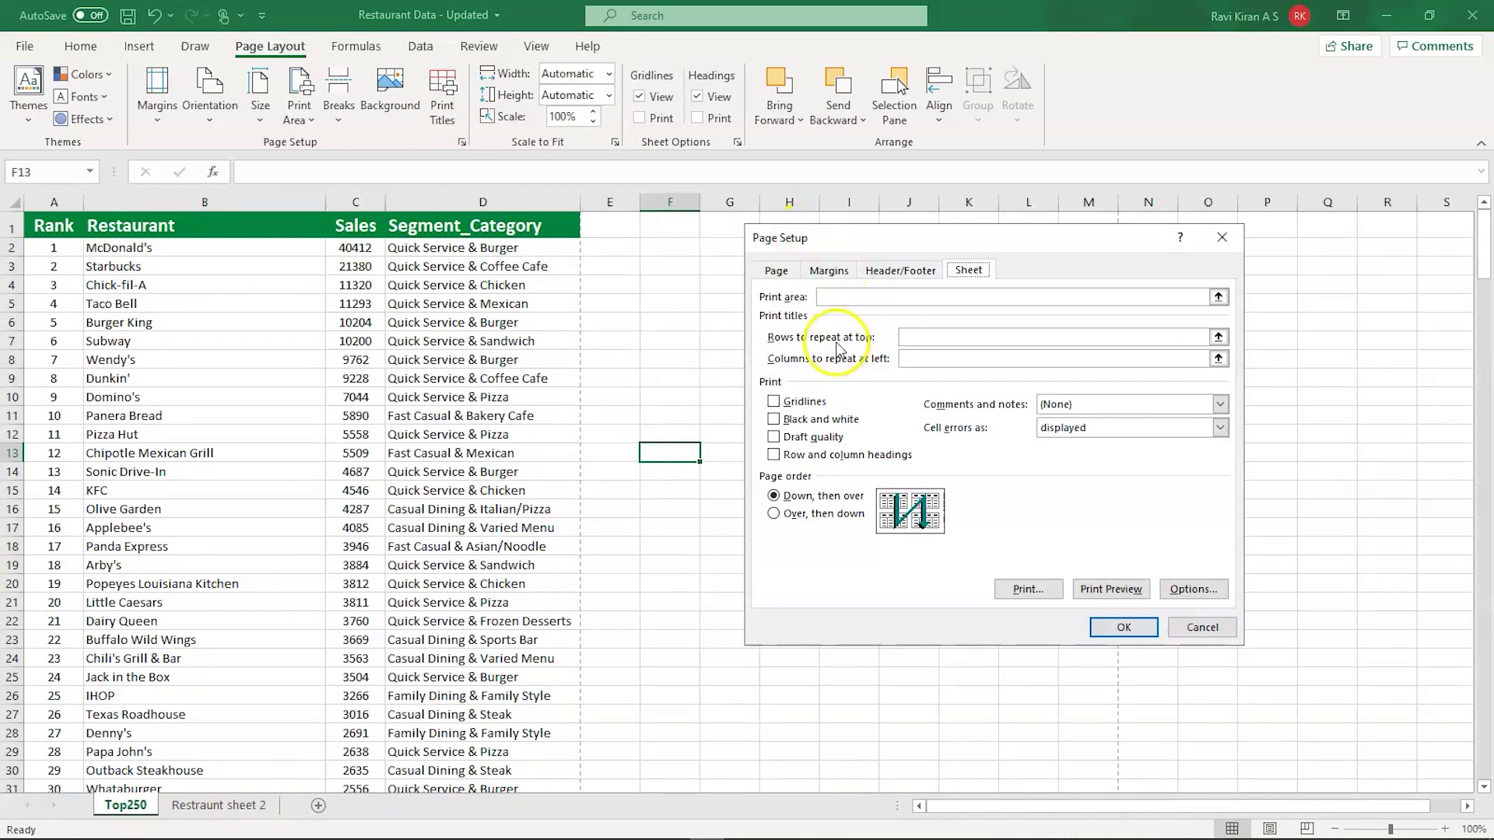
Repeat row 1 ($1:$1) at the top and confirm the header on all six preview pages.
click(1218, 338)
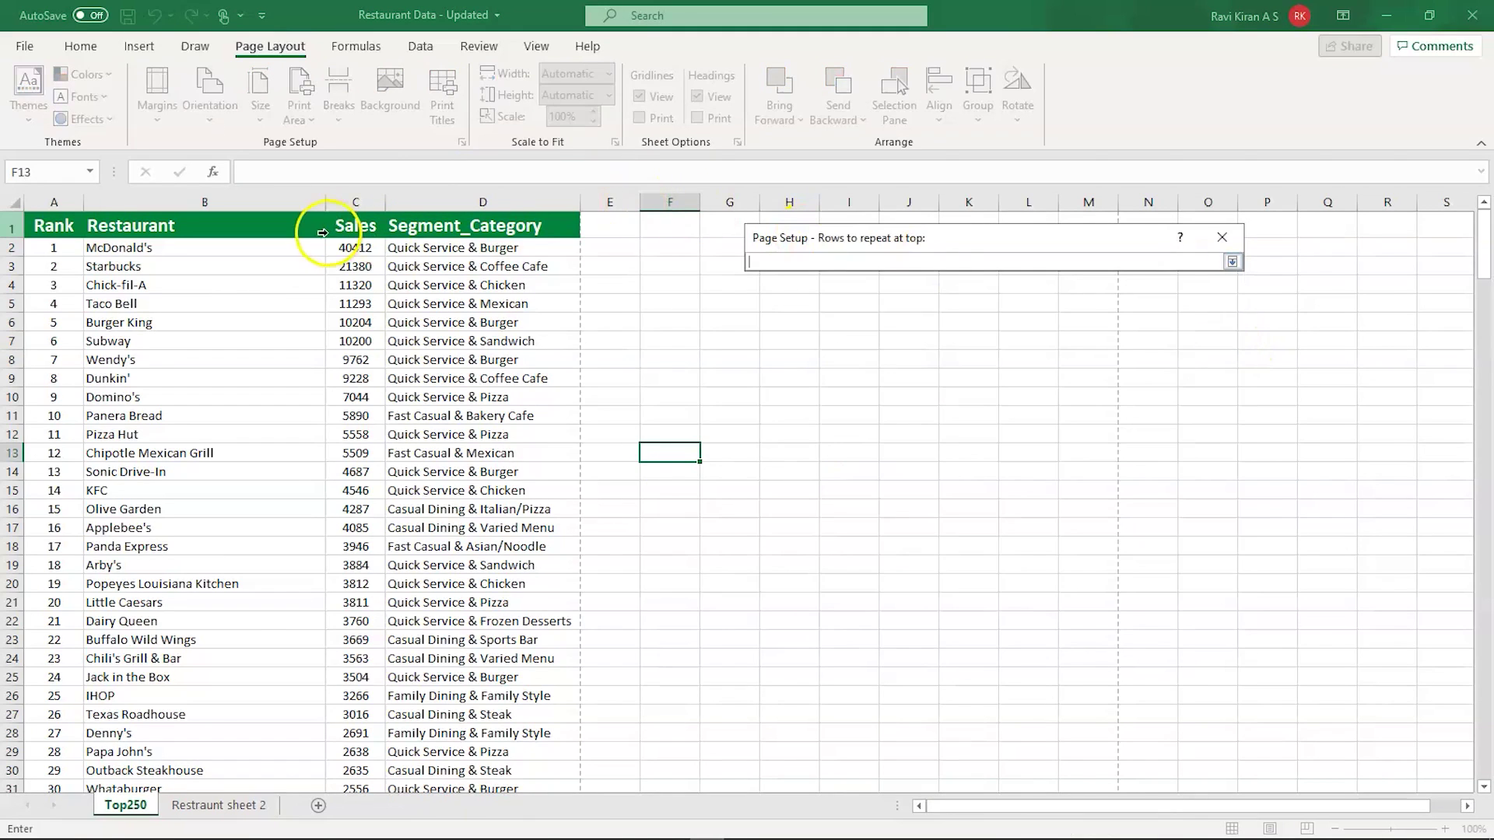
click(17, 228)
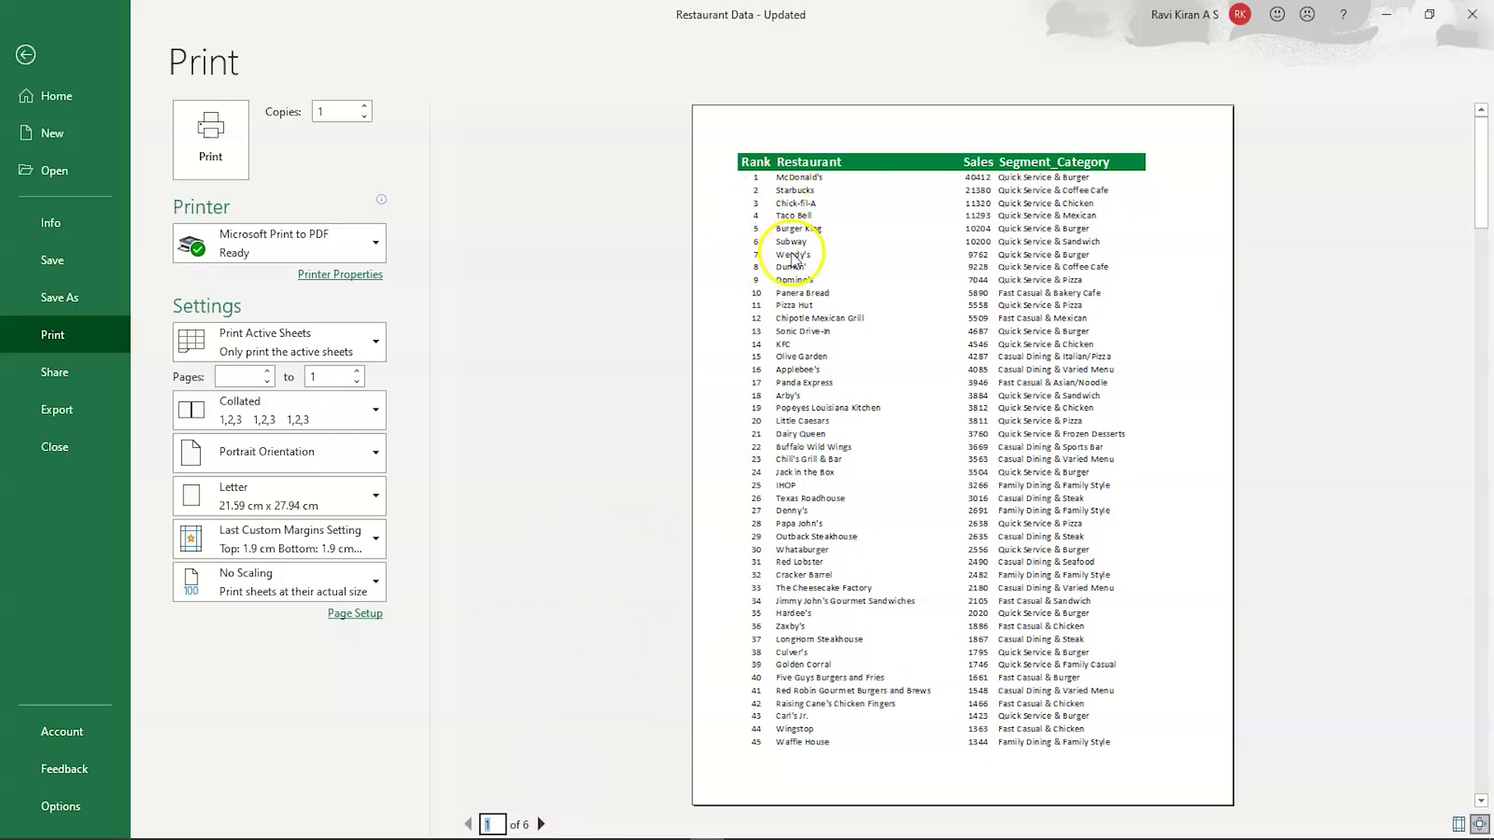
click(543, 824)
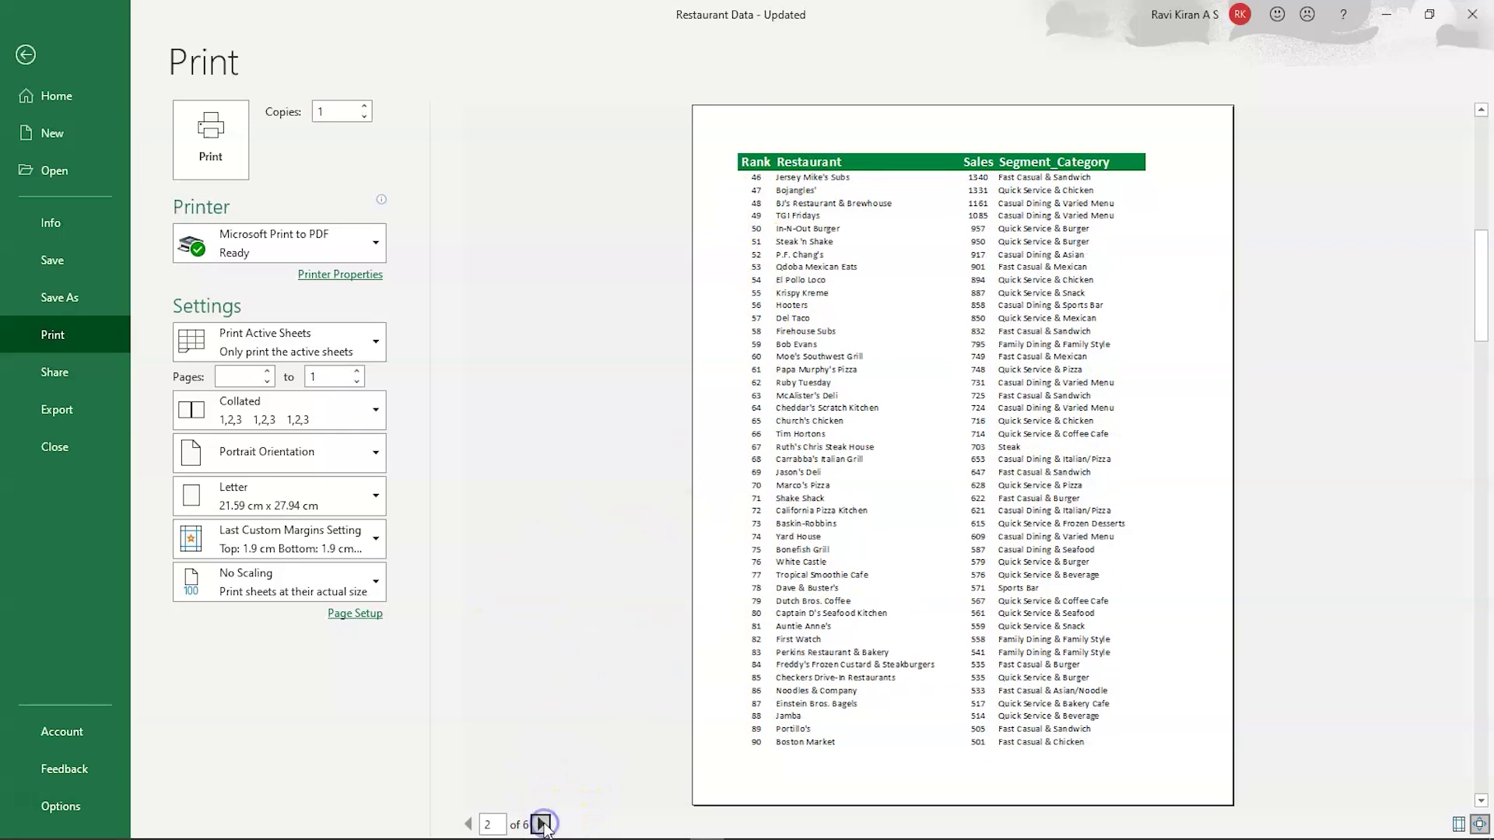
click(541, 824)
click(541, 824)
click(541, 824)
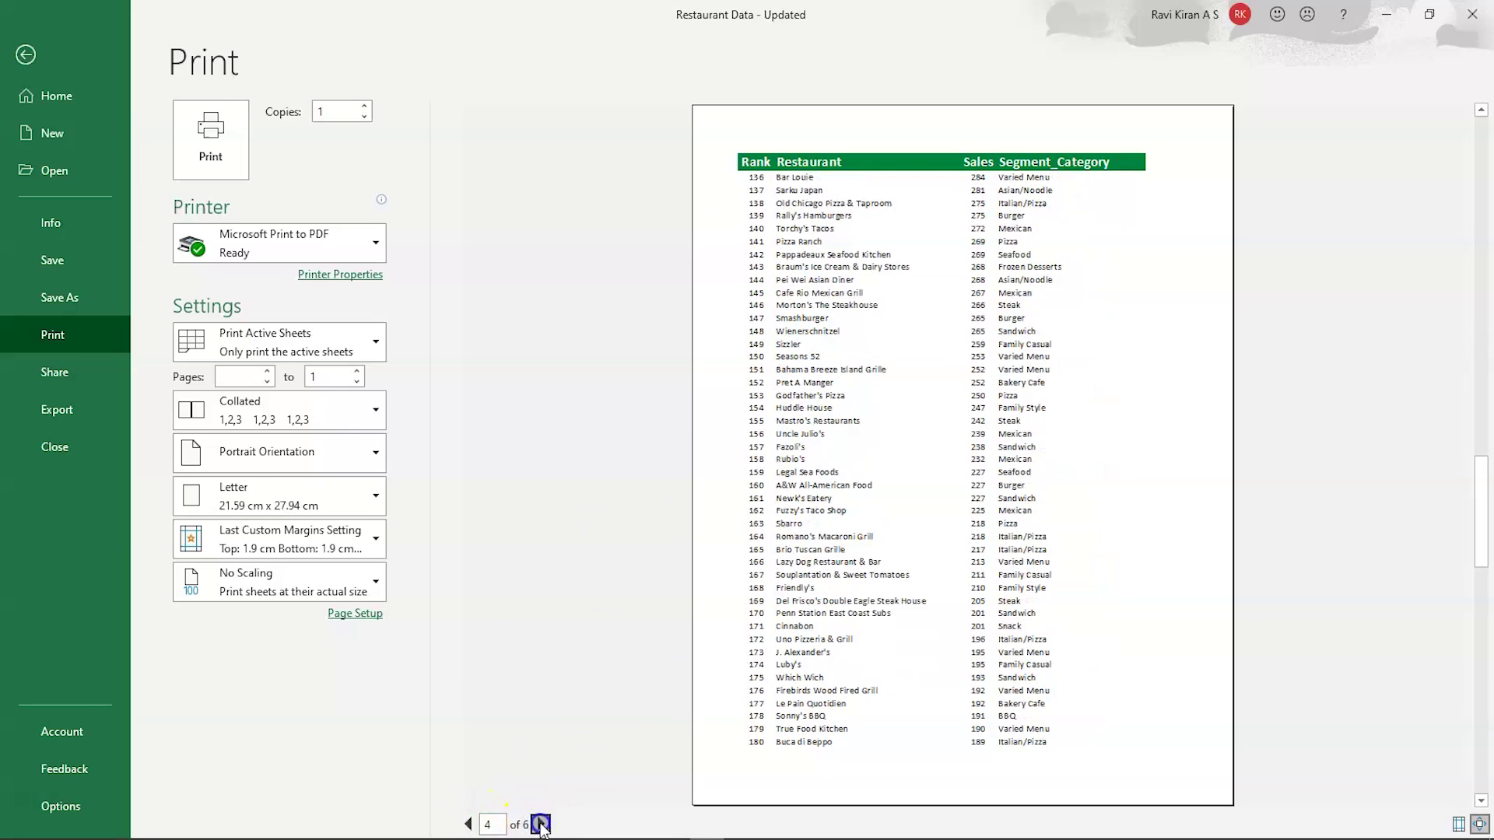
click(541, 824)
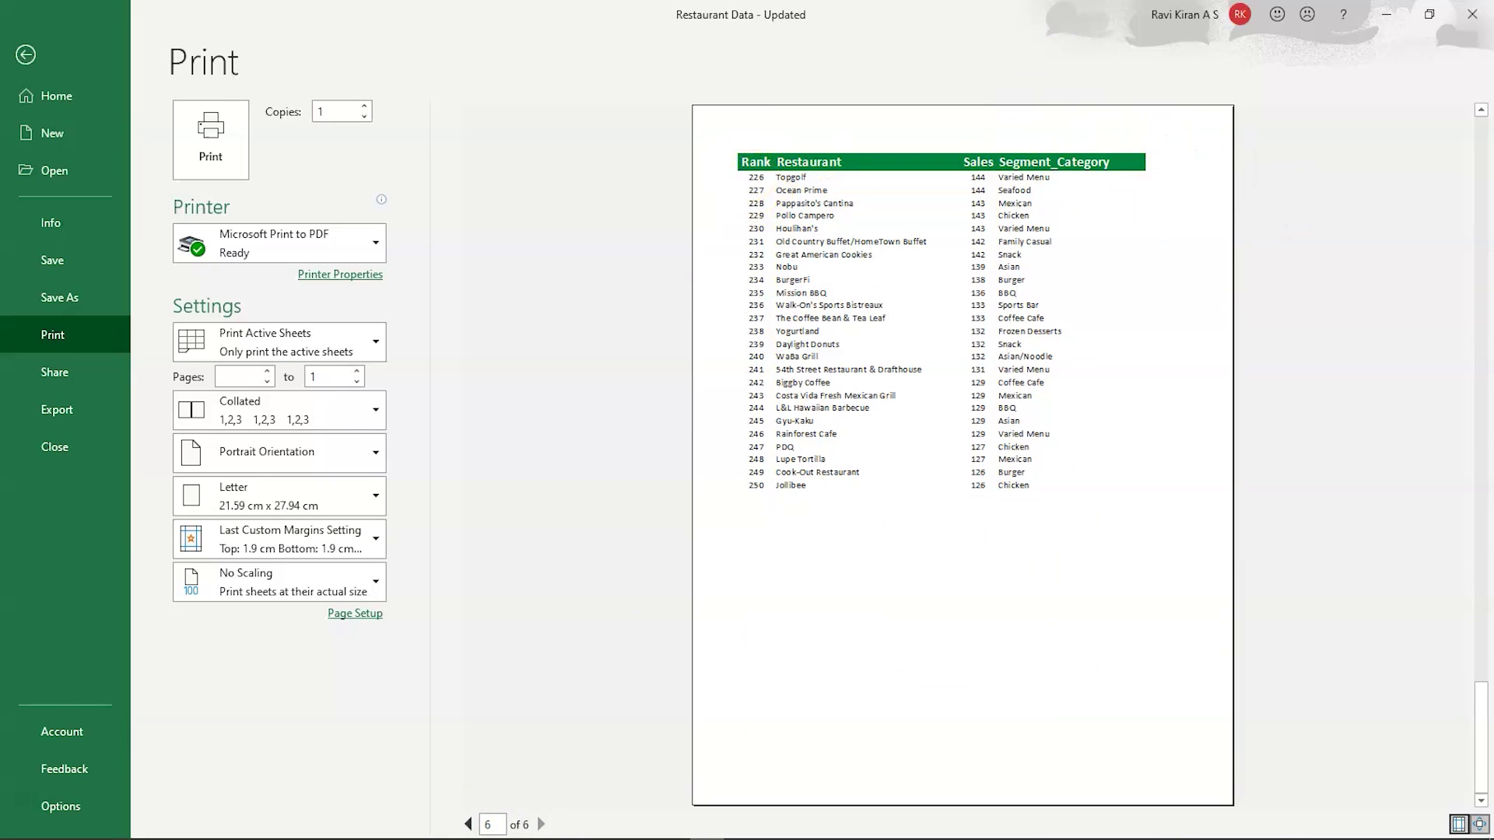
key(Escape)
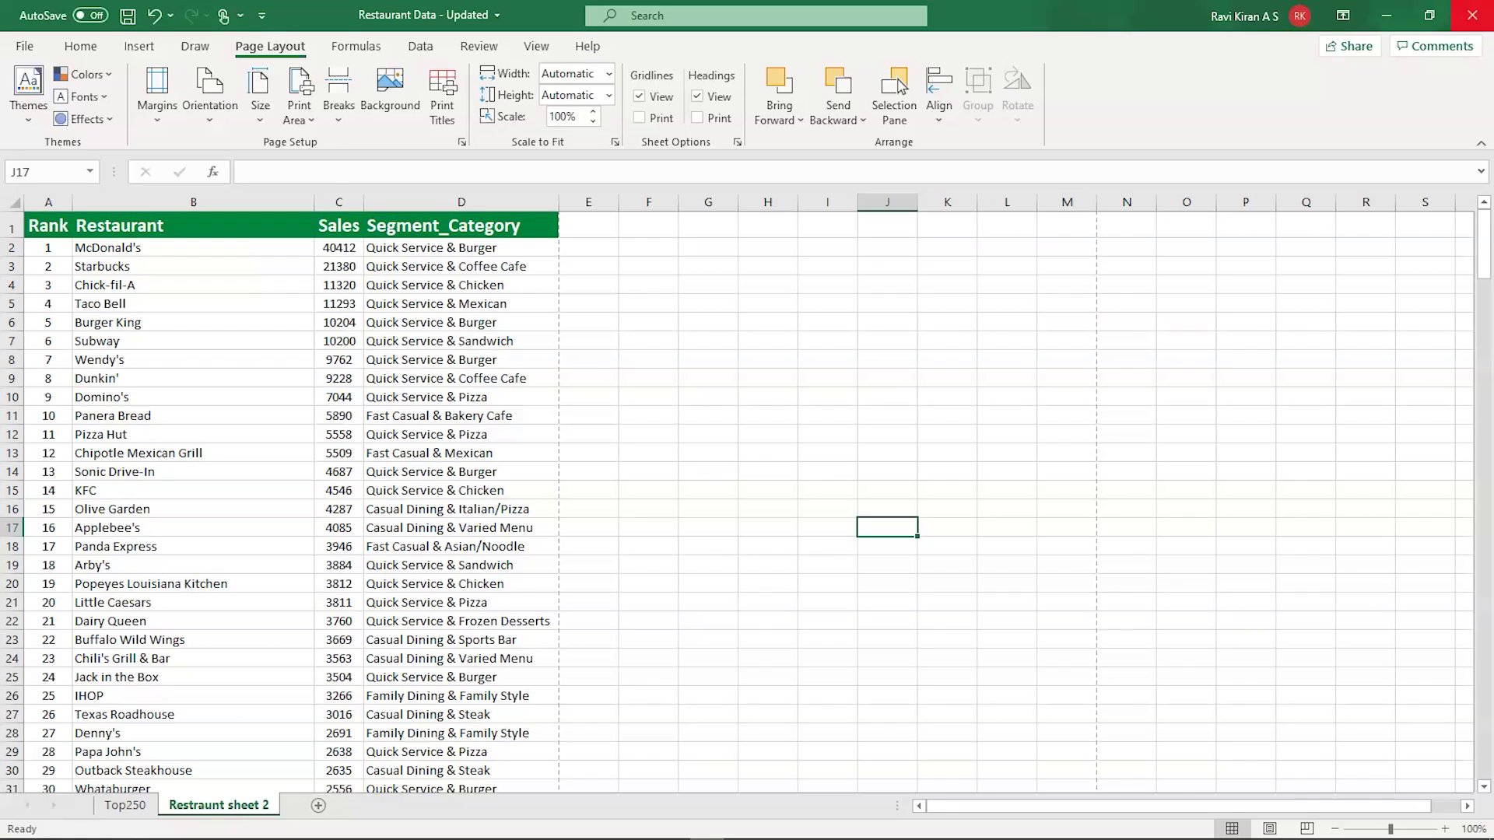